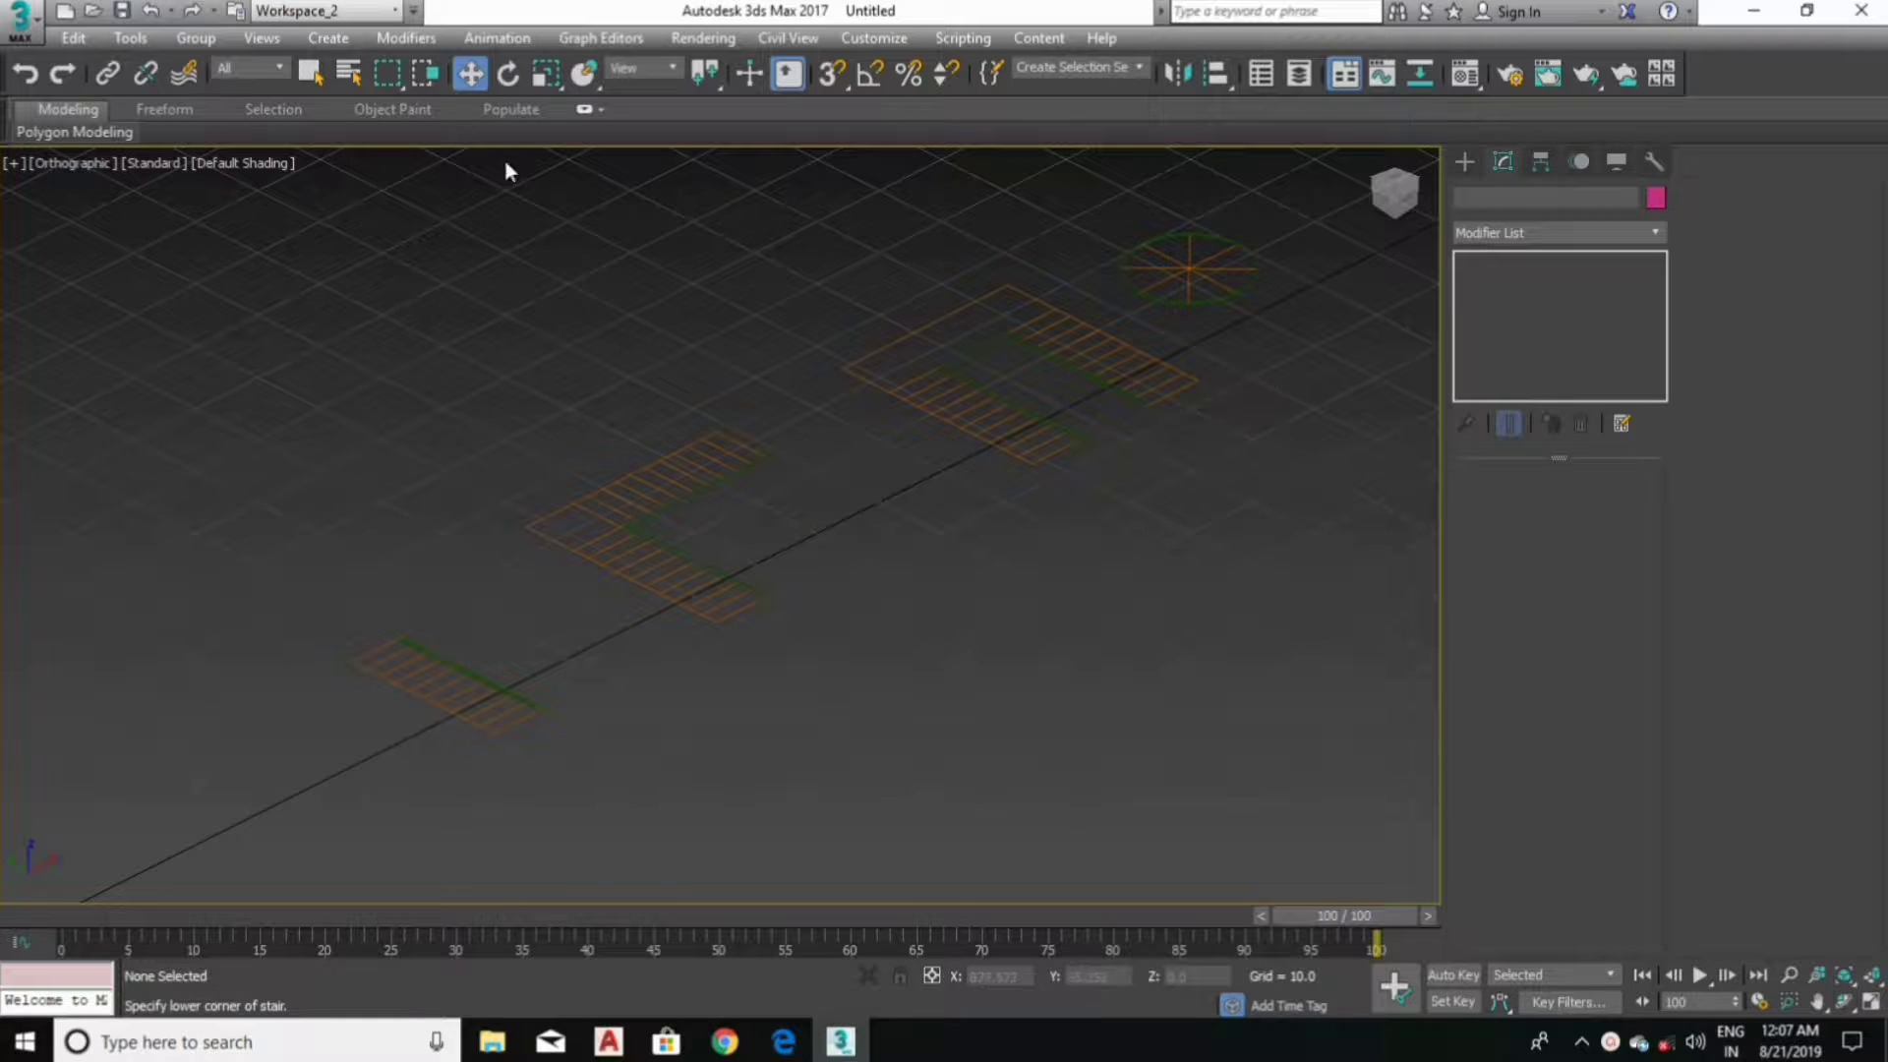
Step: Start a Straight Stair from the Stairs category of Create > Geometry
mouse_move(975, 445)
middle_down()
mouse_move(926, 526)
mouse_move(873, 490)
middle_up()
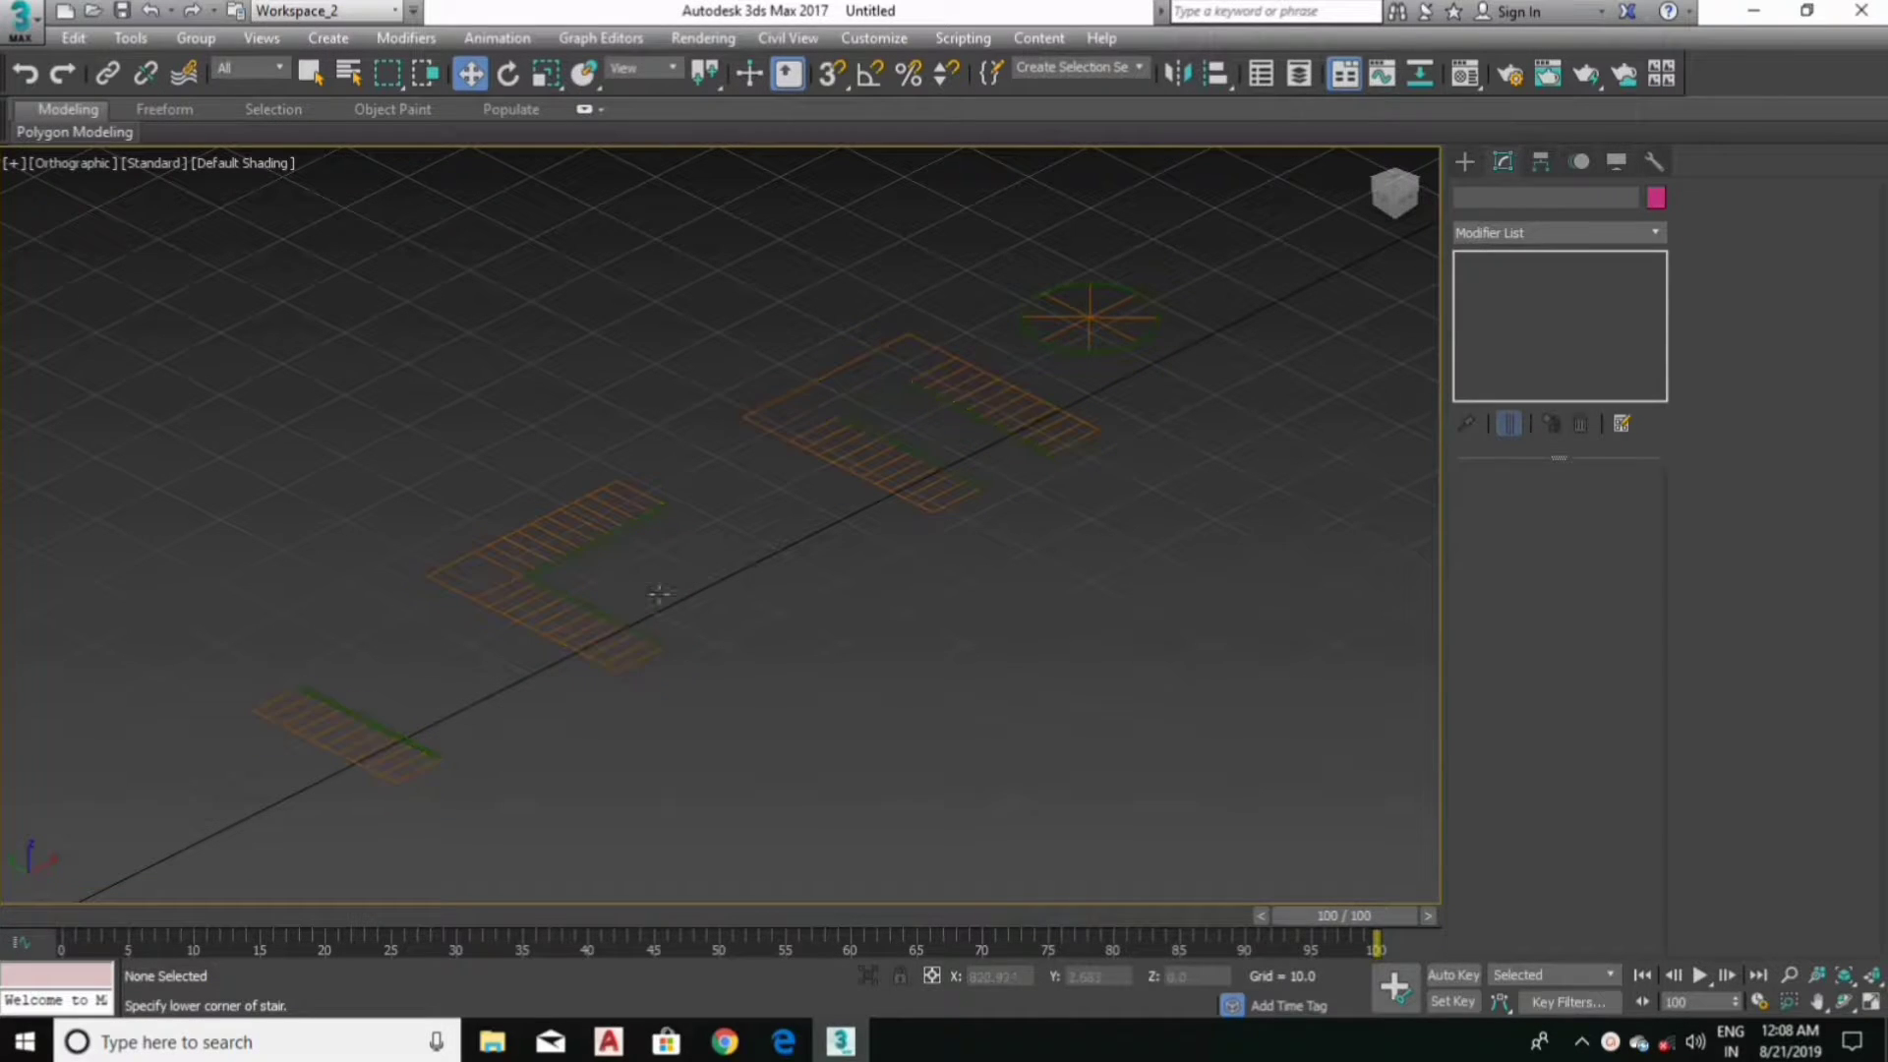
click(1461, 160)
click(1499, 230)
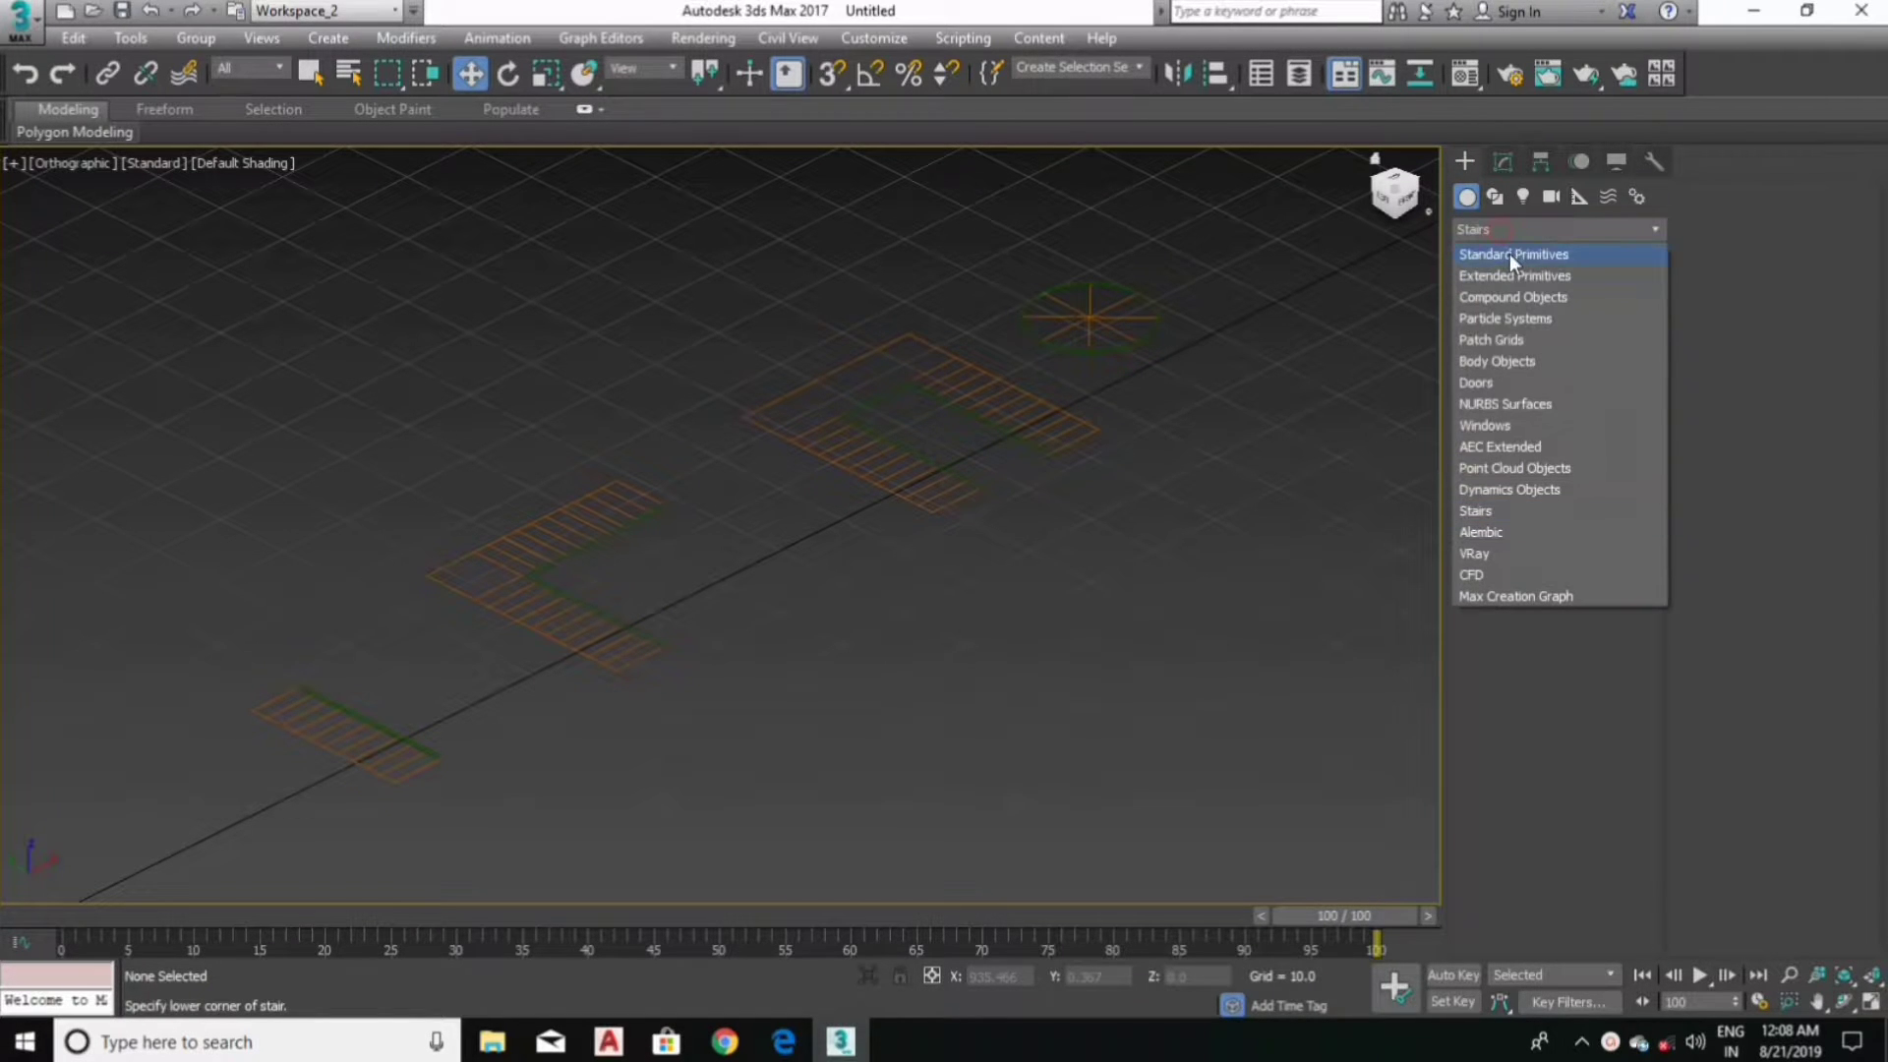
click(1503, 513)
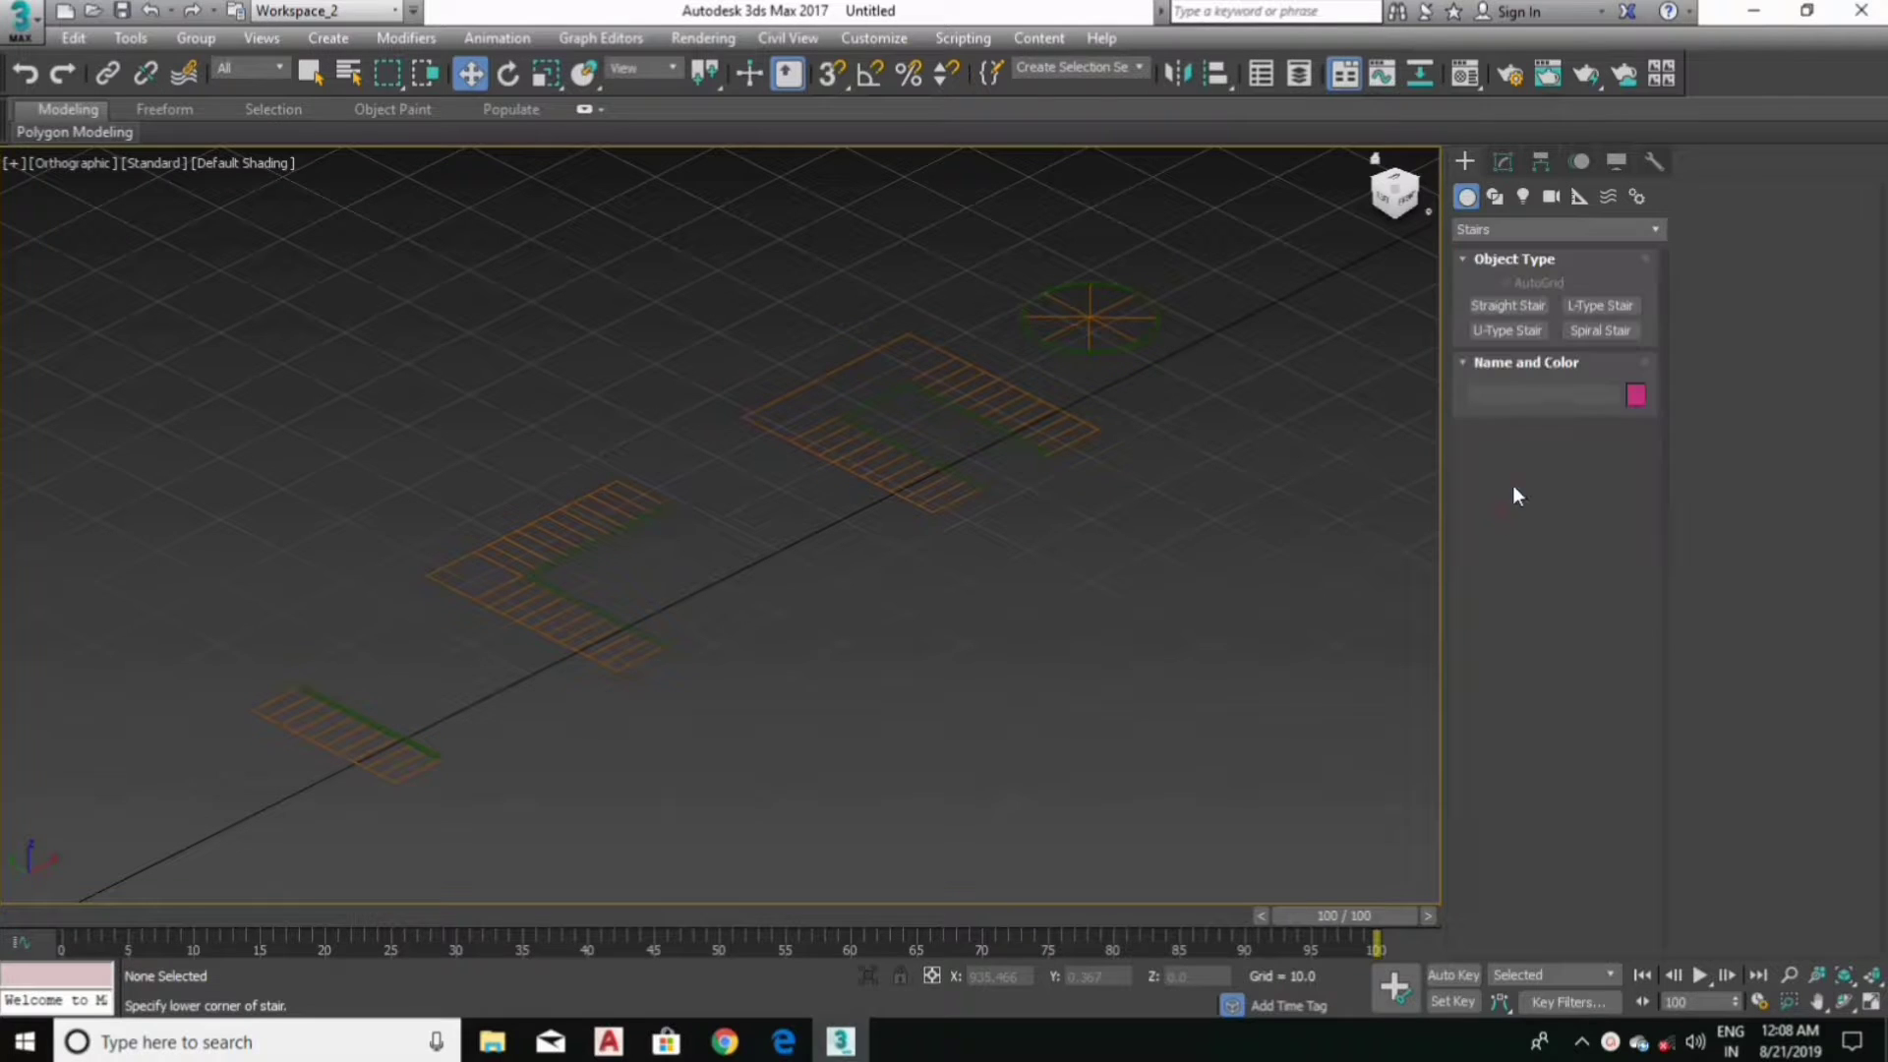
click(1536, 311)
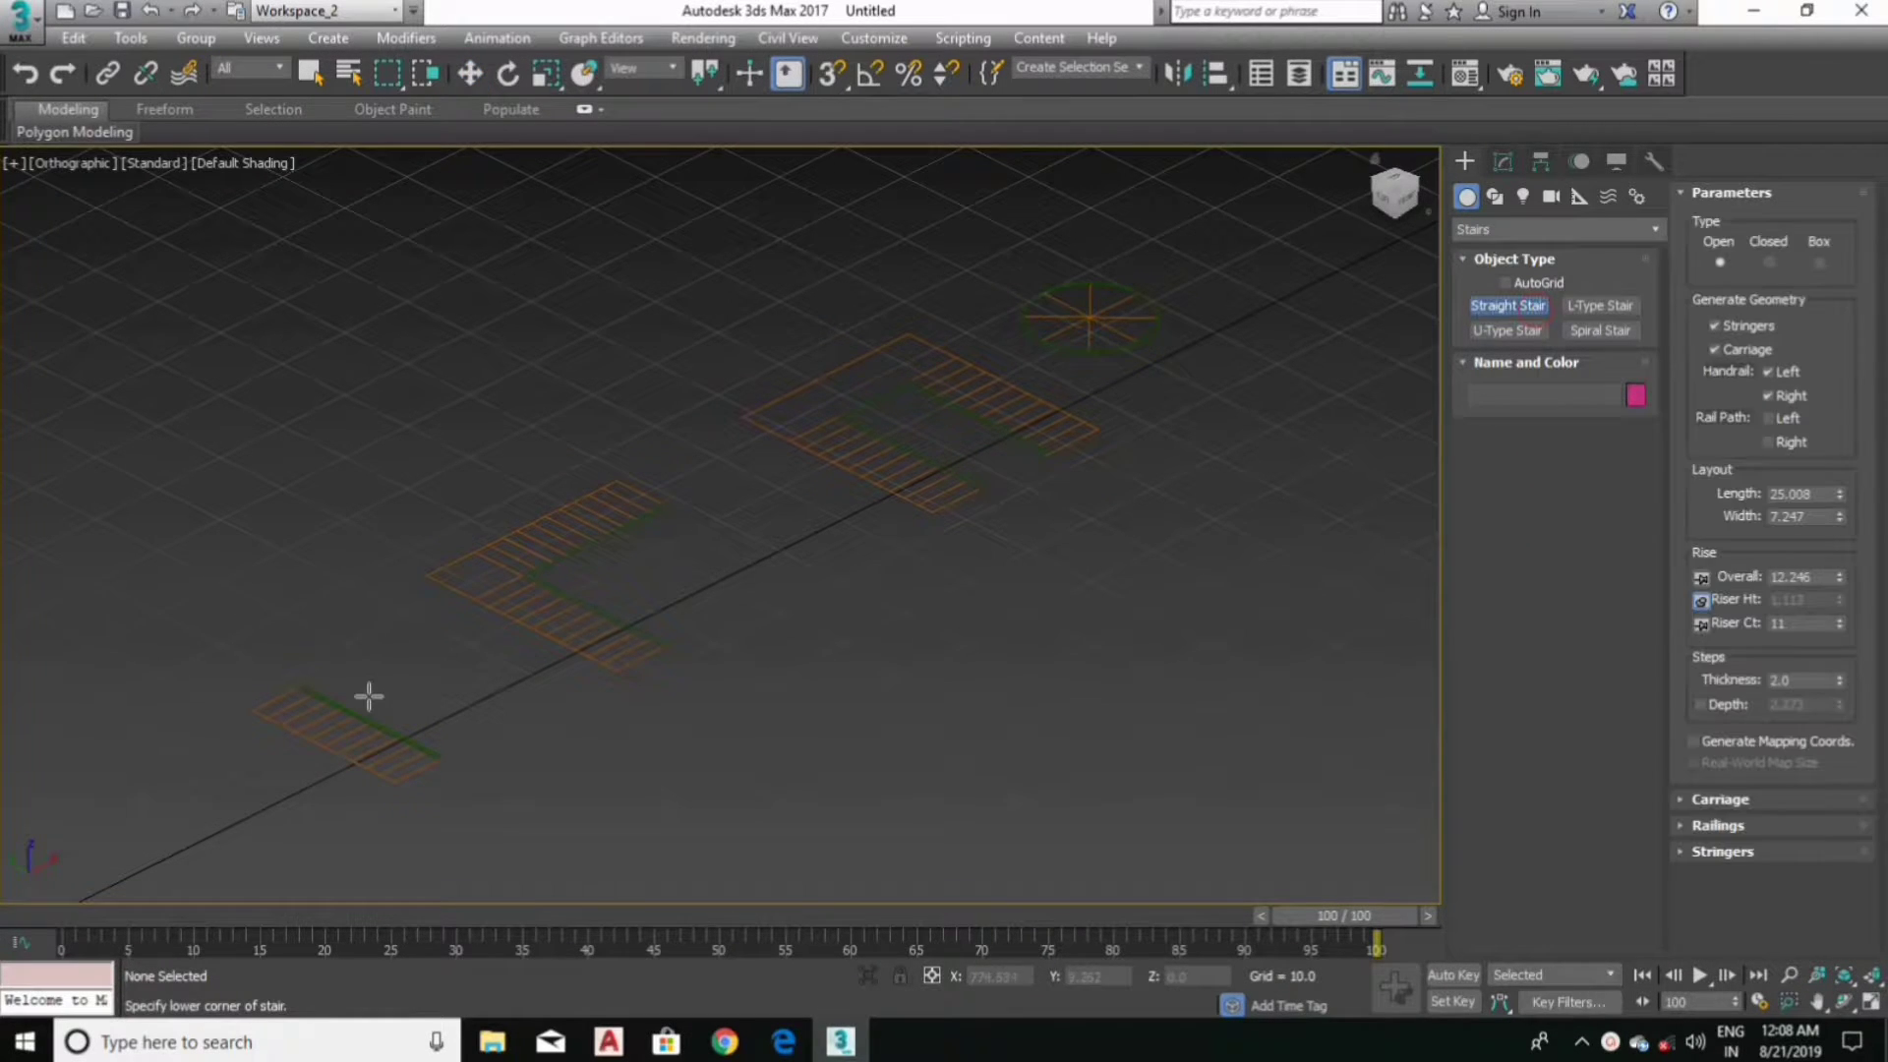
Step: Turn on Endpoint snapping in the snap settings
middle_drag(371, 692, 510, 552)
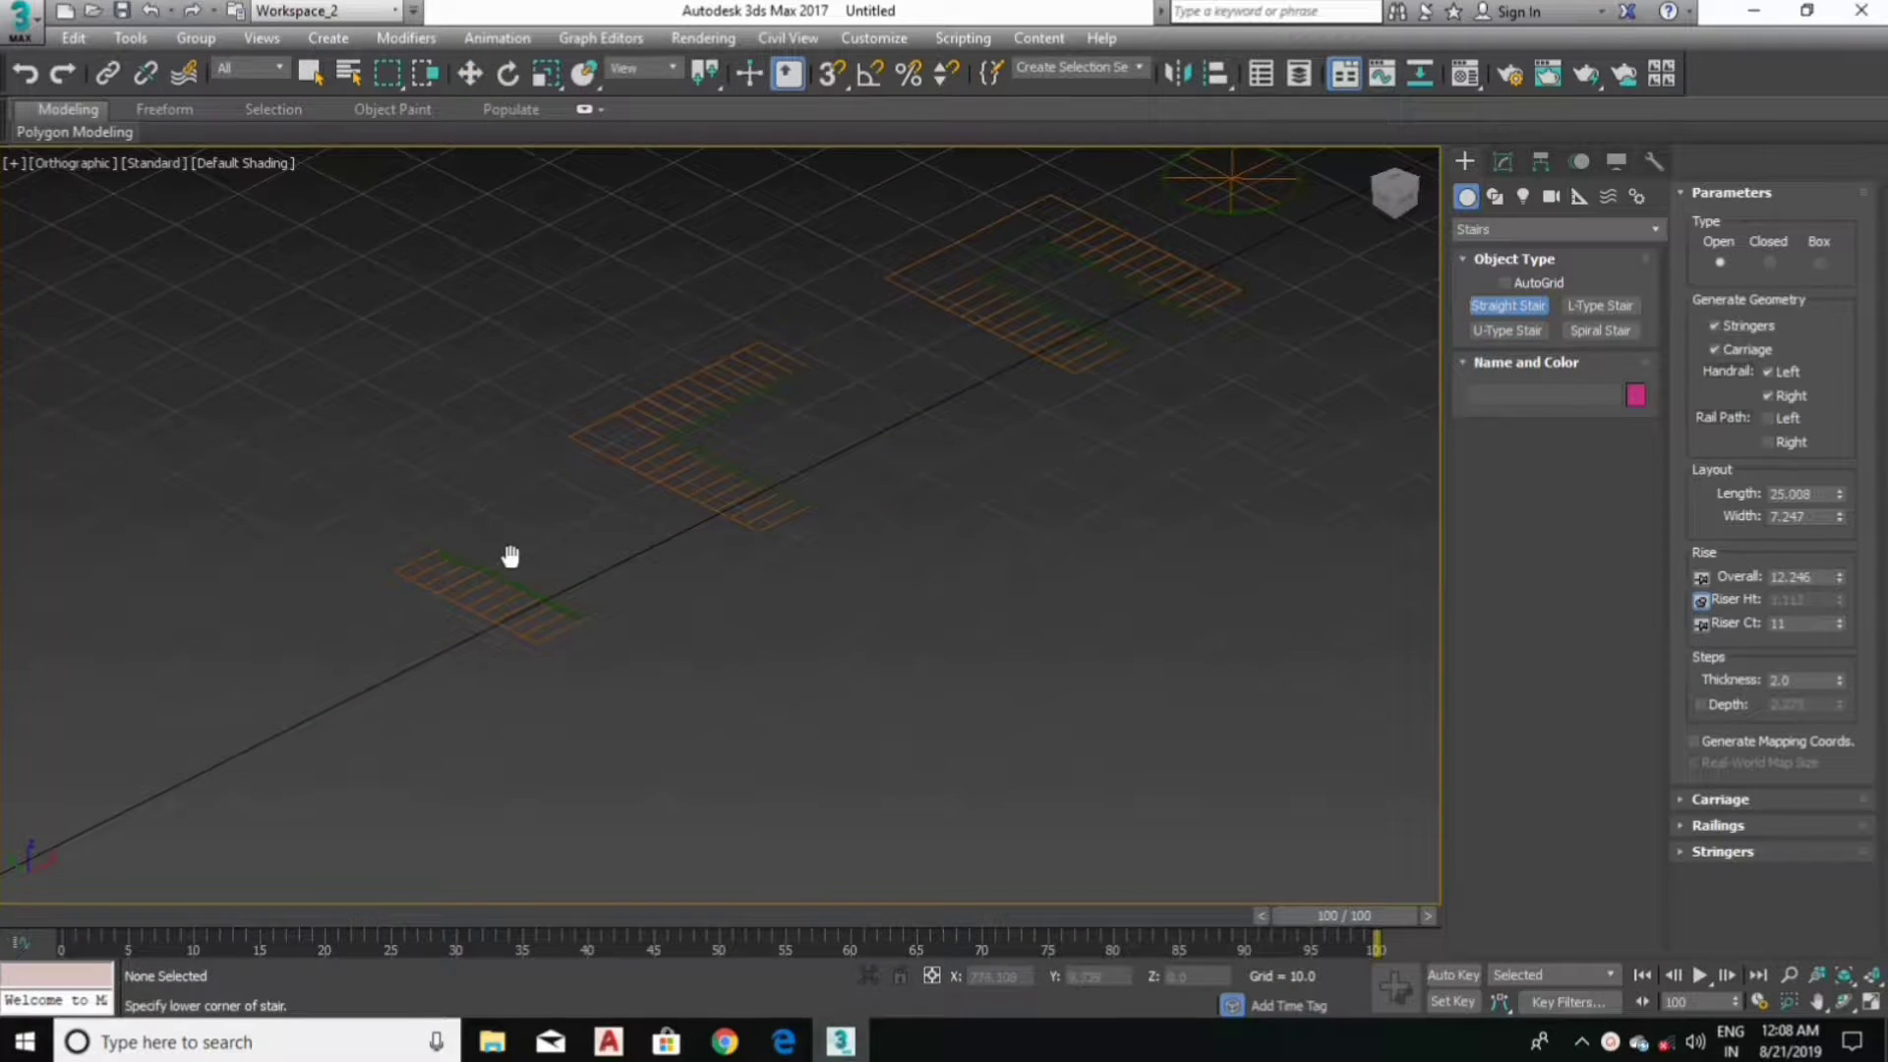
right_click(836, 74)
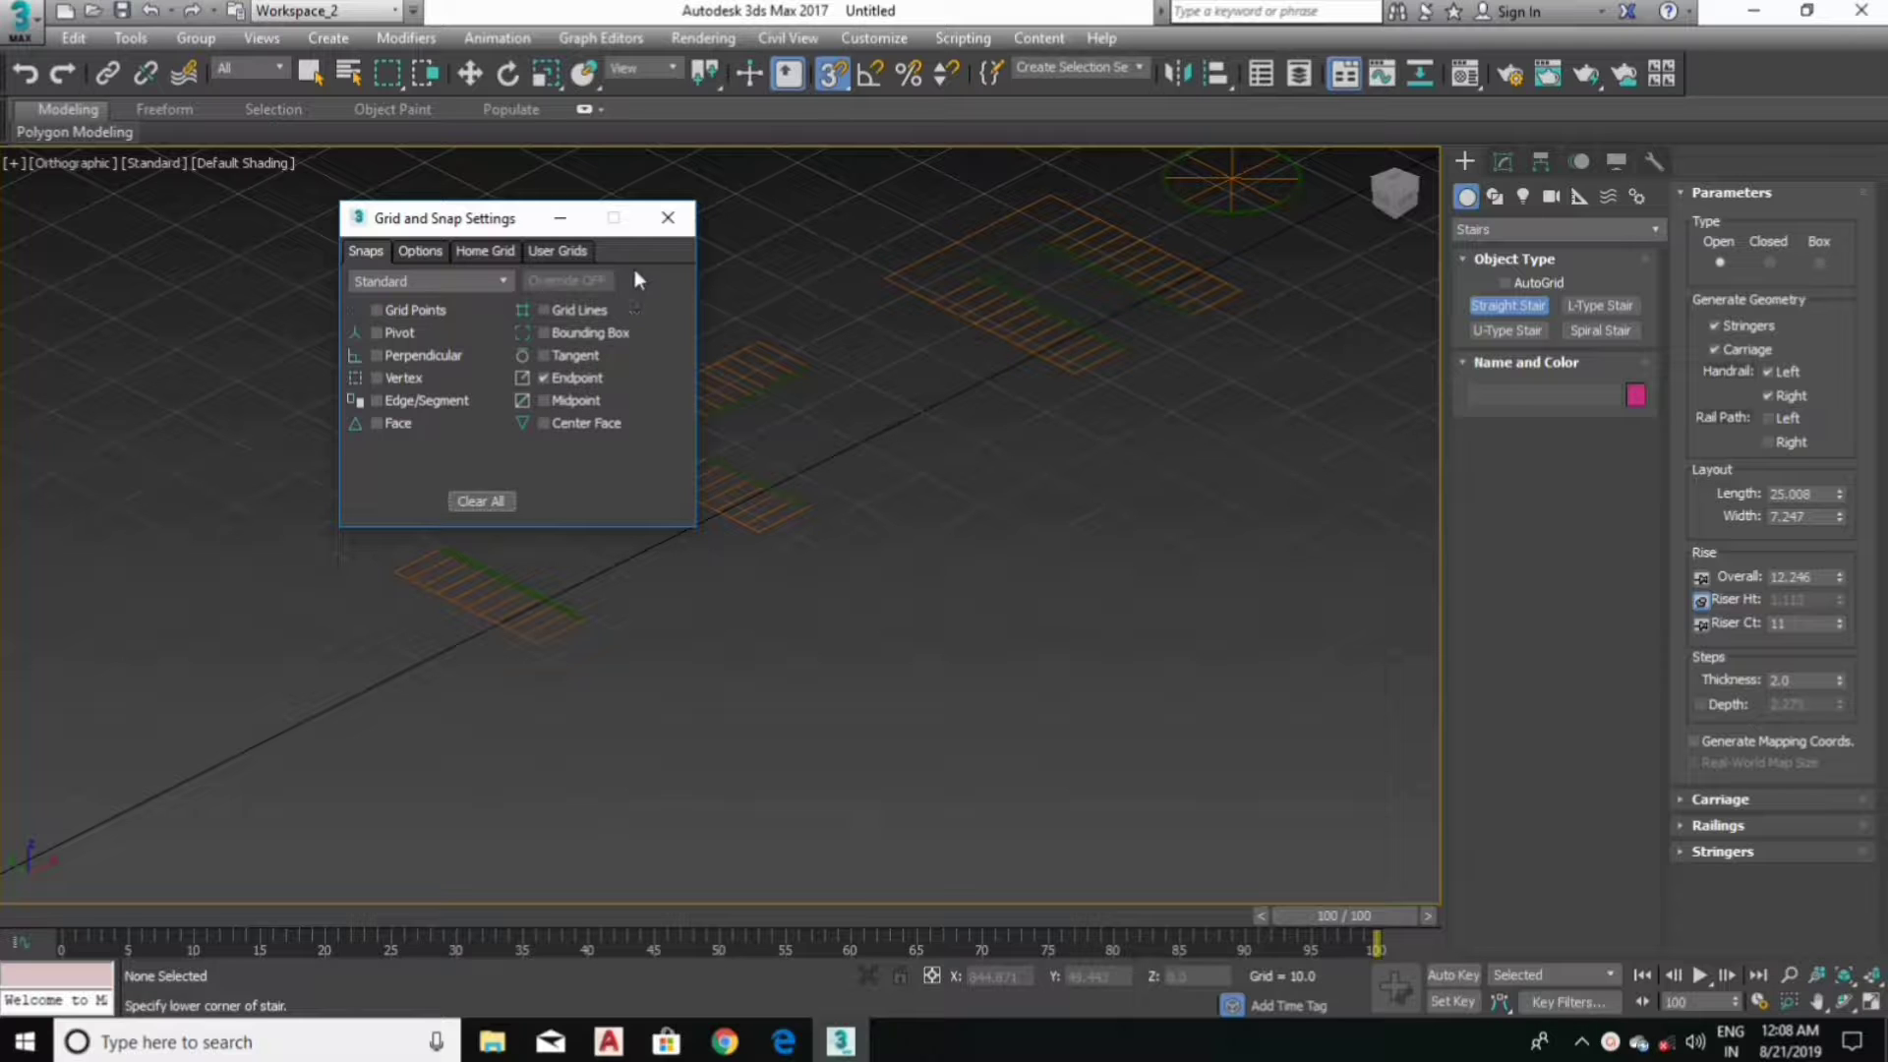
click(656, 228)
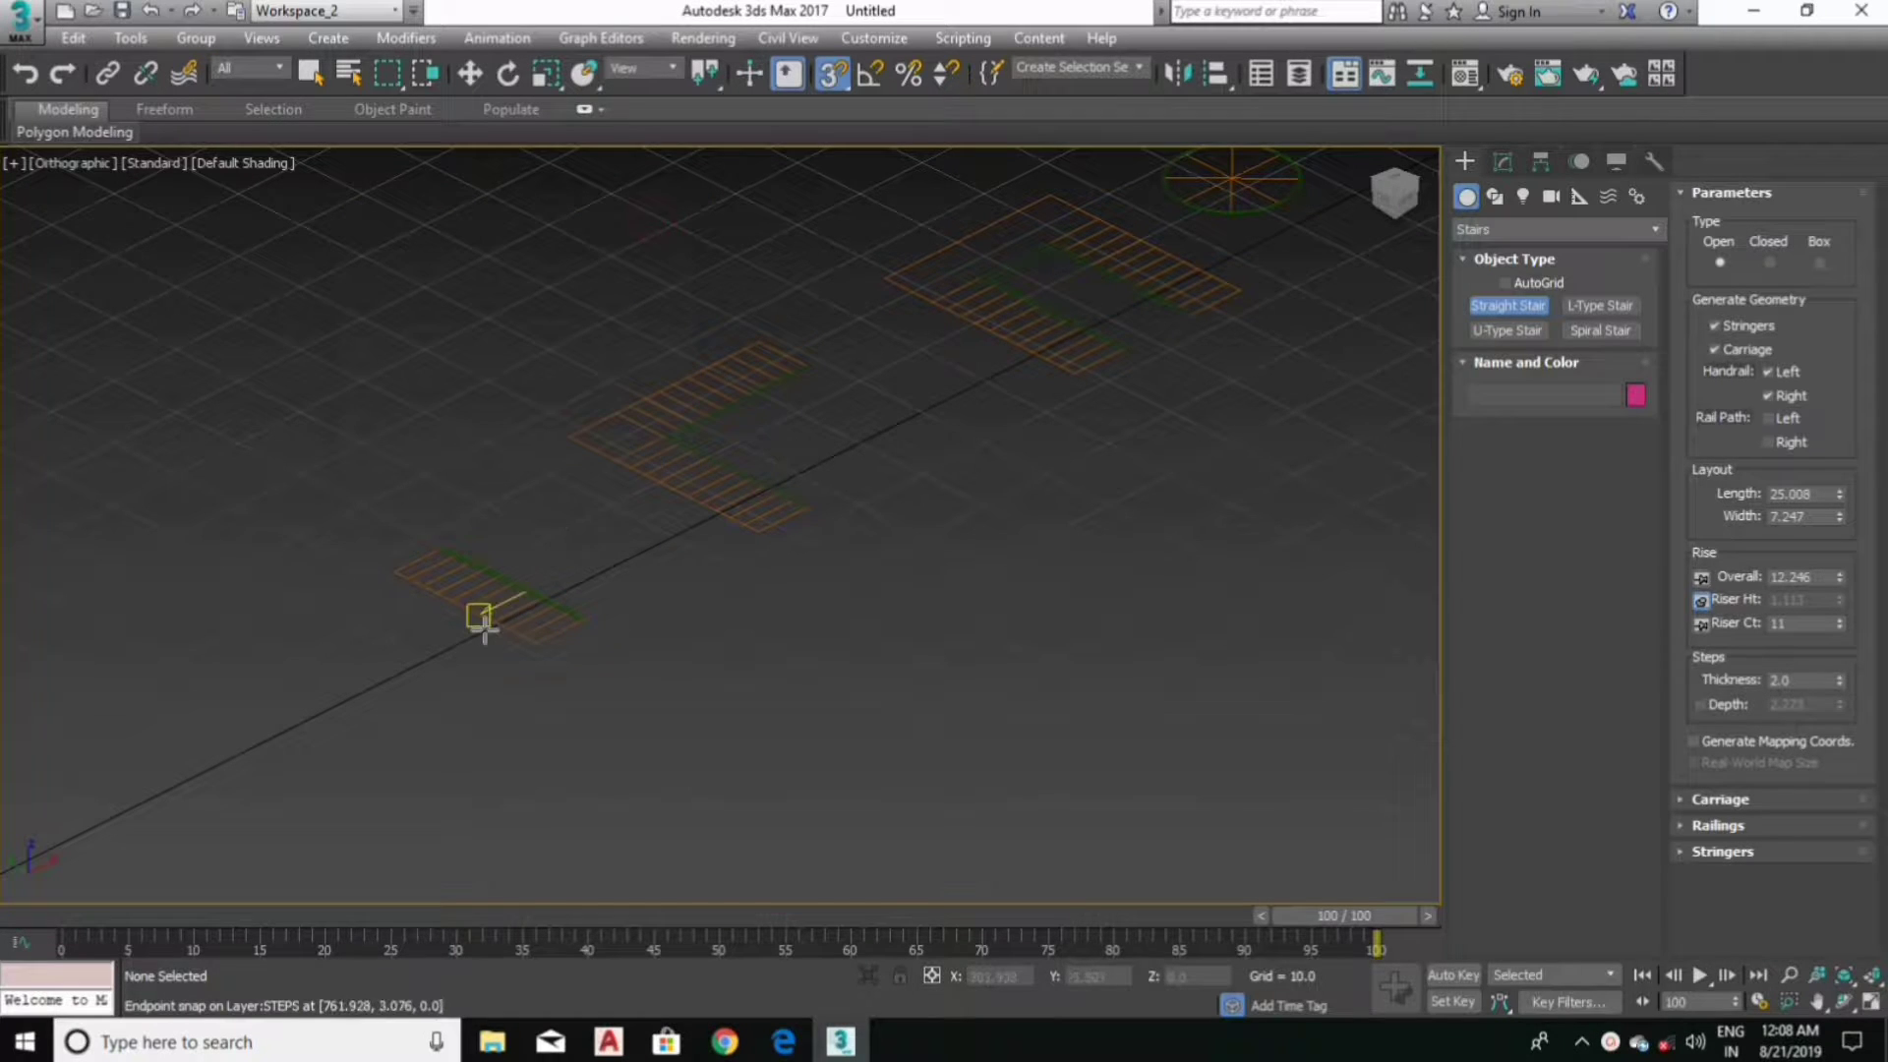
scroll(484, 619, up, 2)
Step: Draw the straight stair over the small footprint: length 22.884, width 7.247, height 13.474
mouse_move(531, 514)
middle_down()
mouse_move(589, 532)
mouse_move(708, 476)
middle_up()
scroll(666, 561, up, 2)
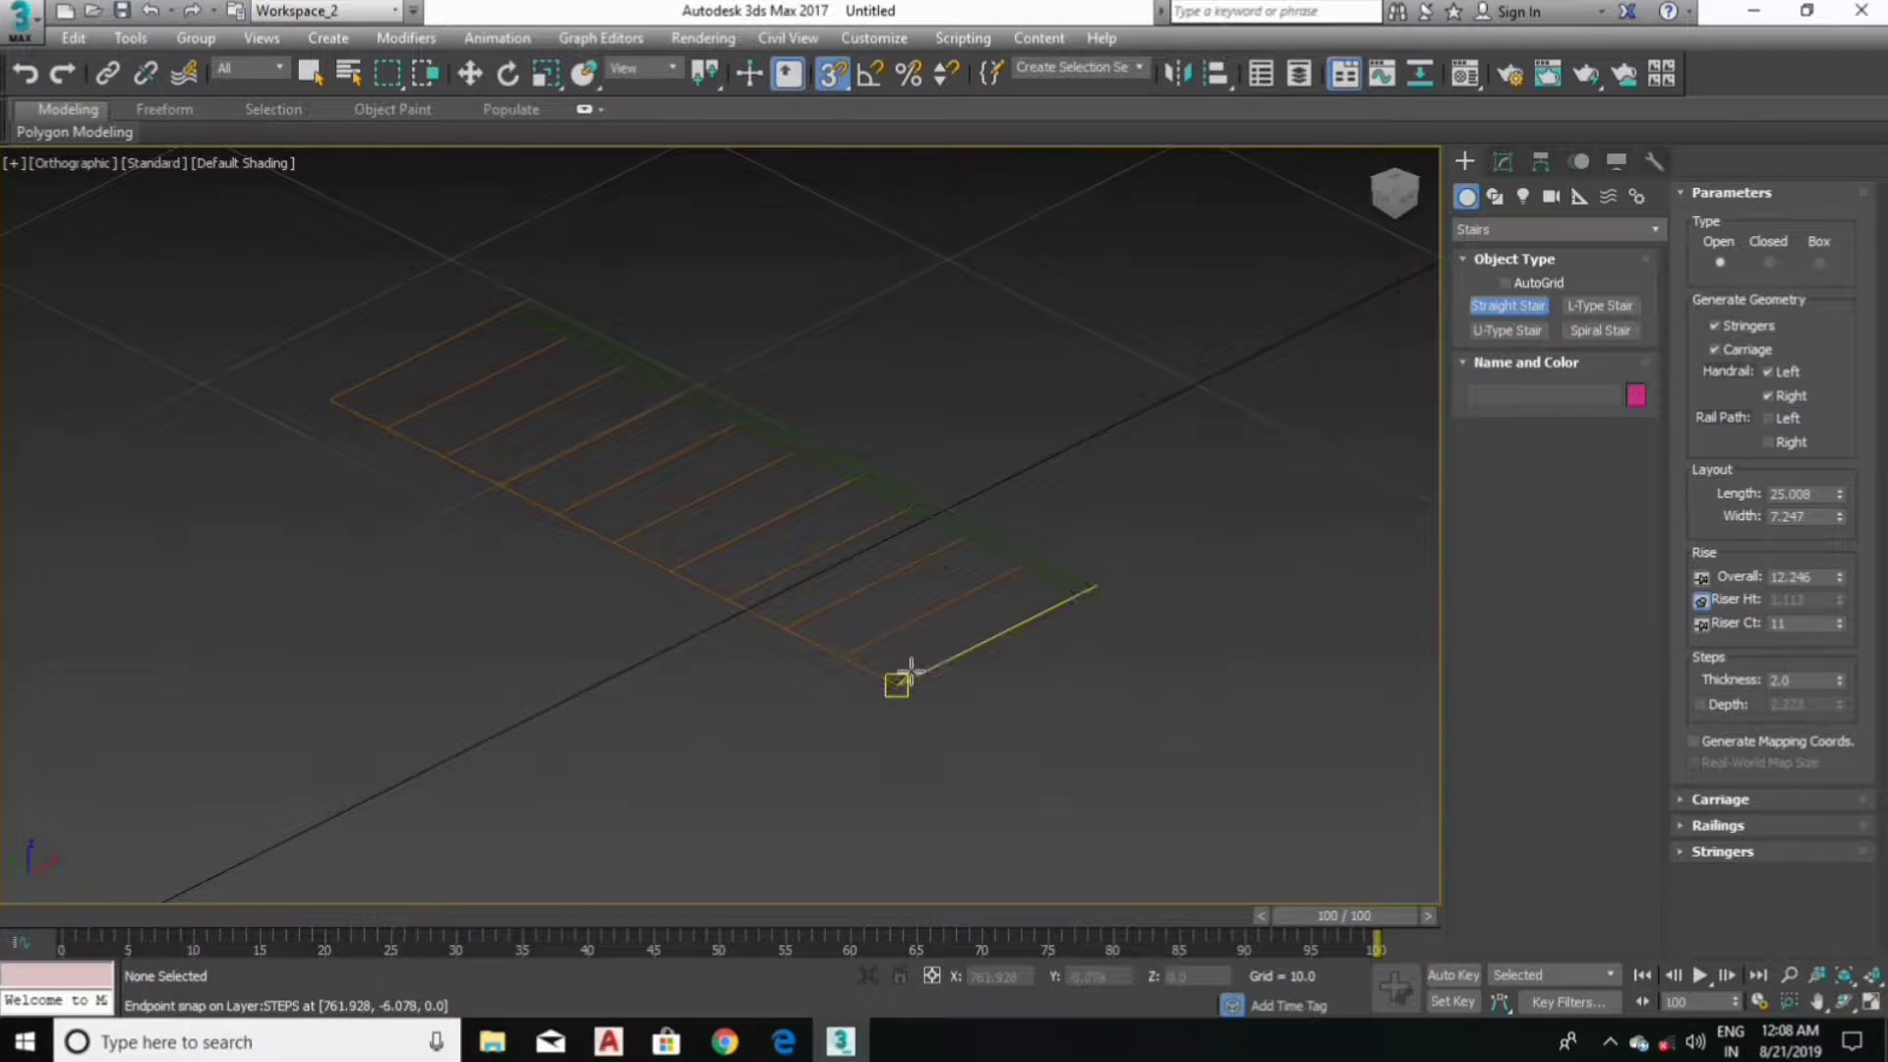
mouse_move(897, 684)
mouse_down()
mouse_move(677, 572)
mouse_move(410, 383)
mouse_move(327, 399)
mouse_up()
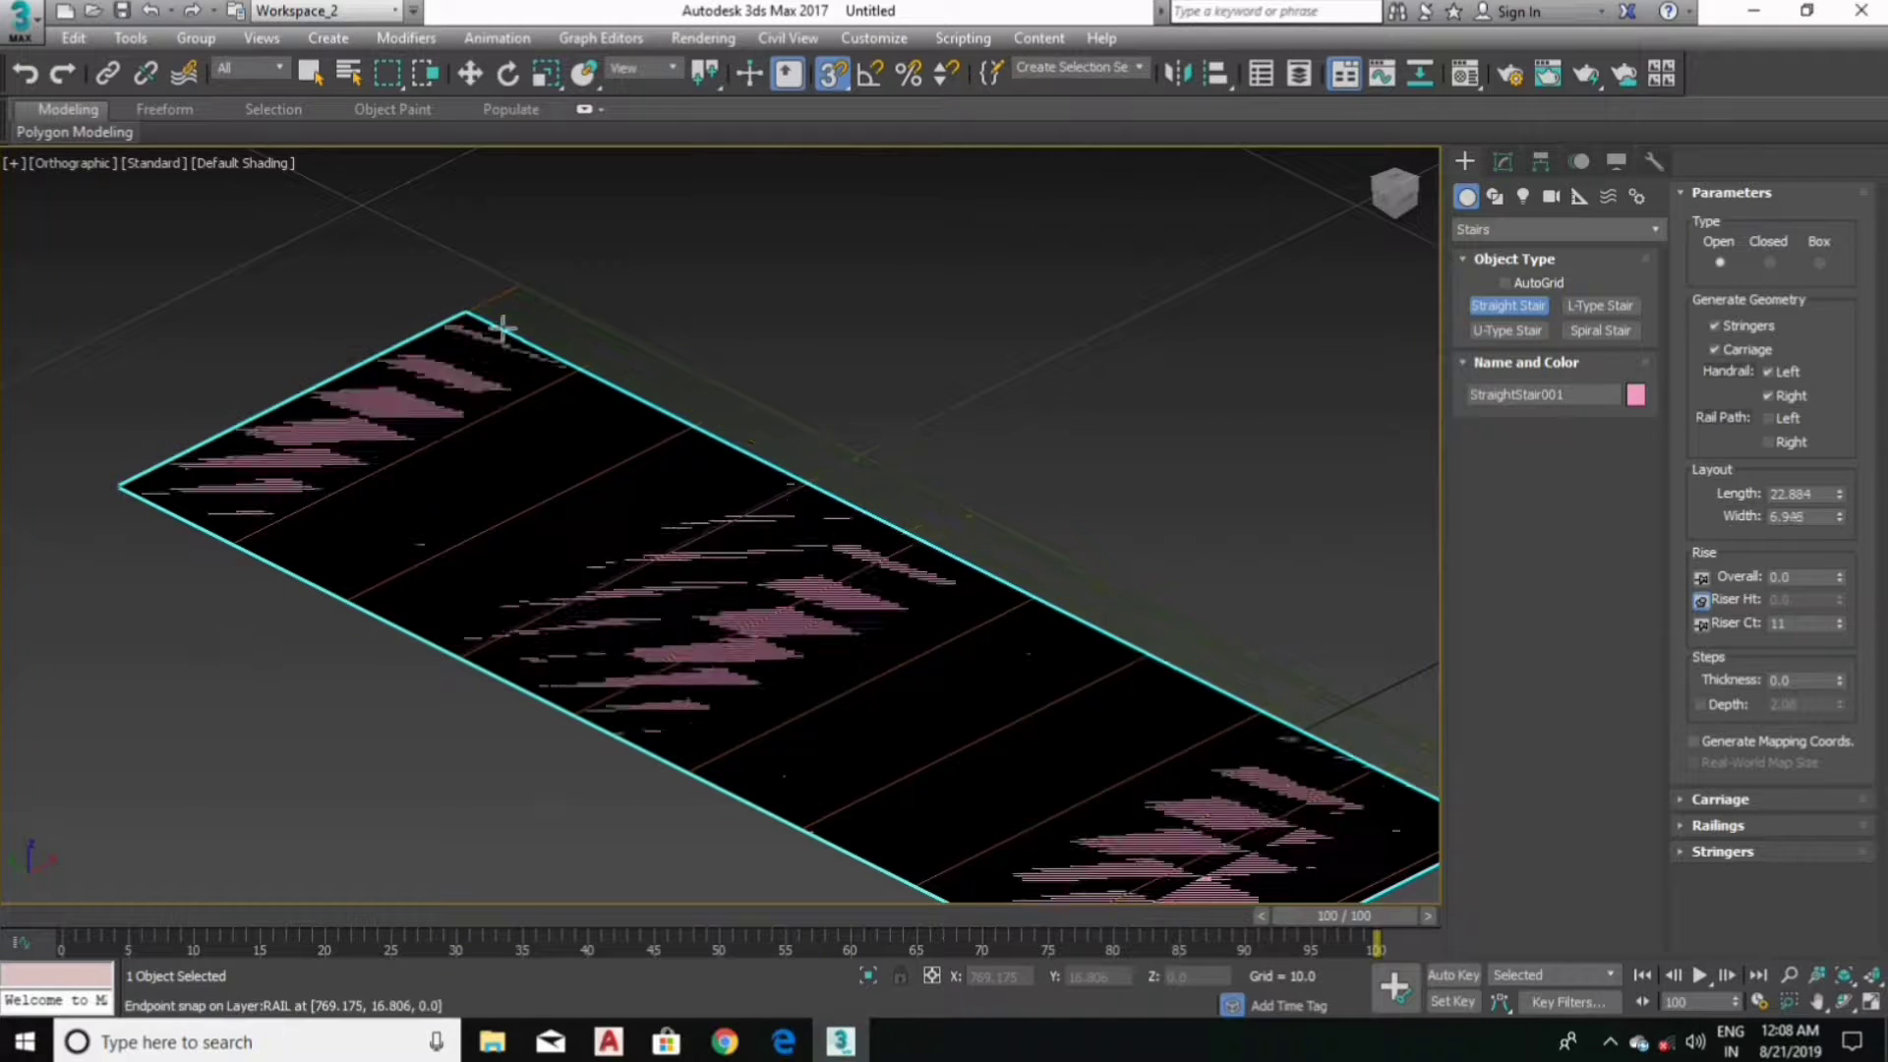
scroll(472, 311, up, 5)
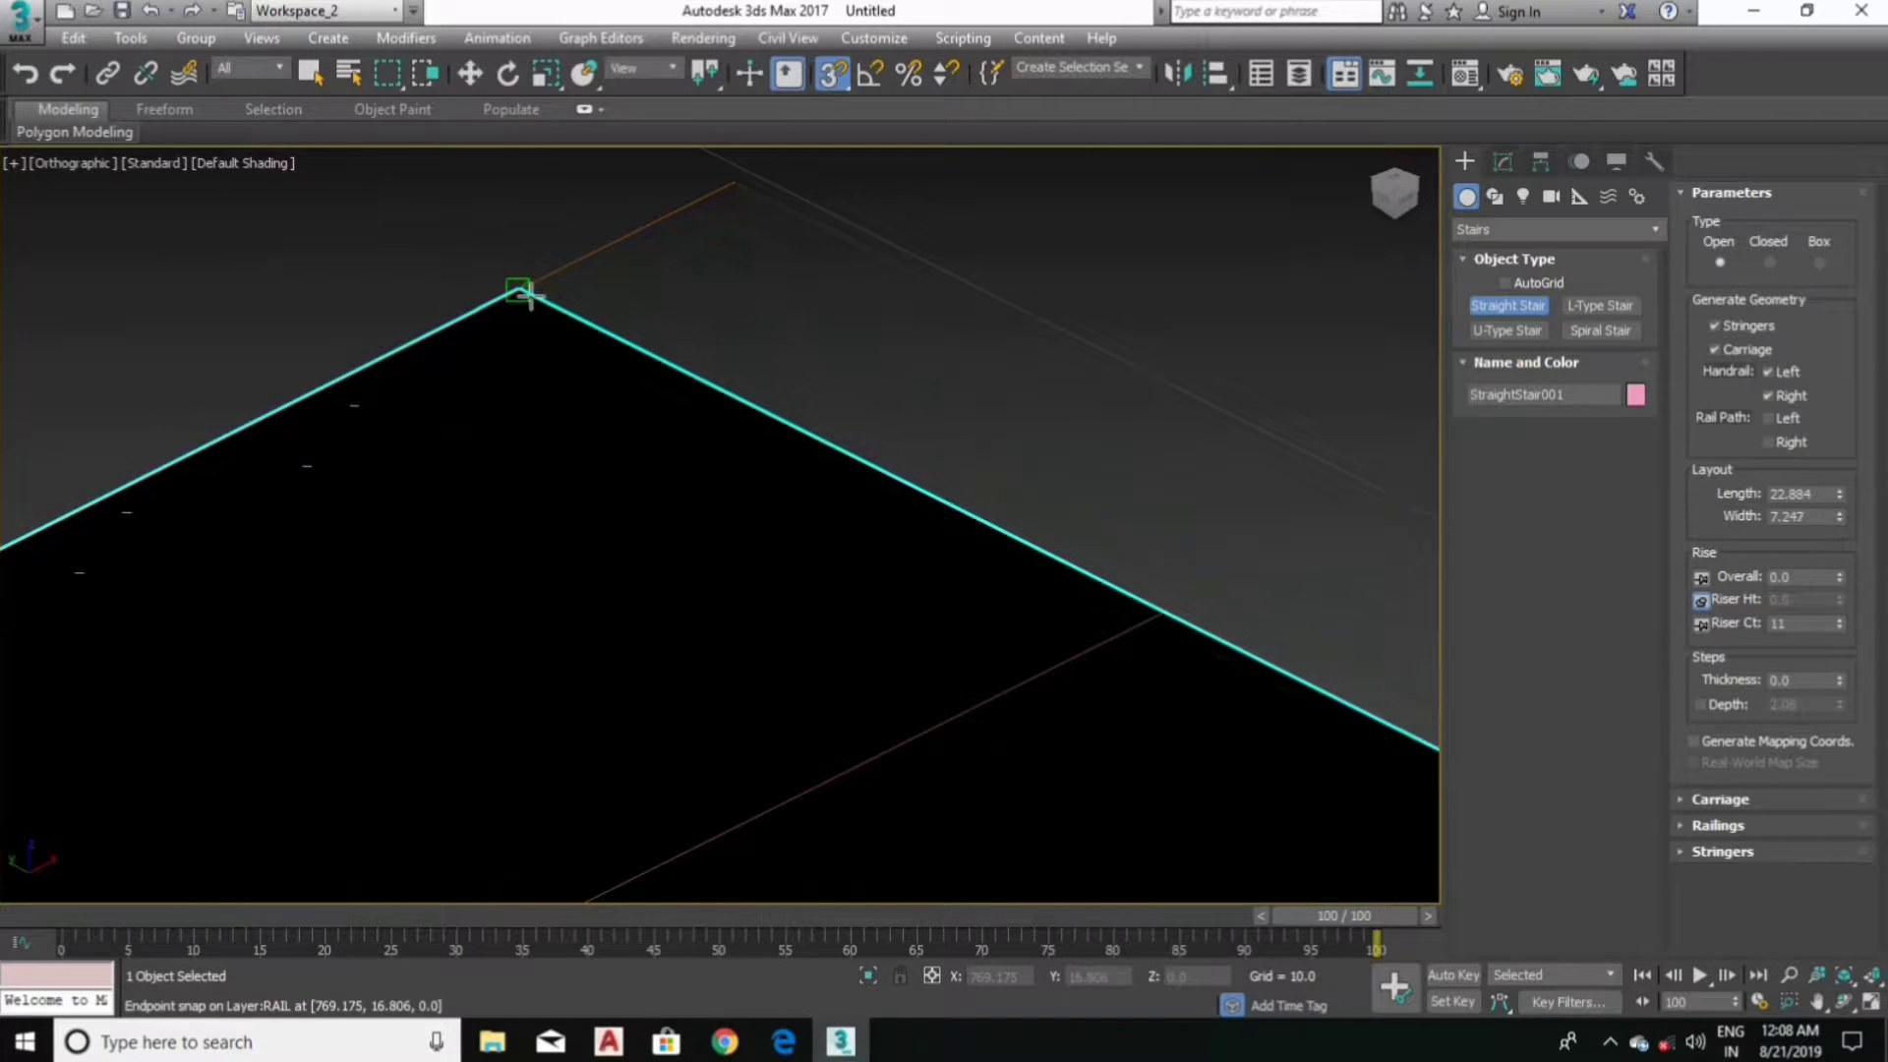
click(522, 291)
scroll(556, 349, down, 3)
scroll(609, 368, down, 3)
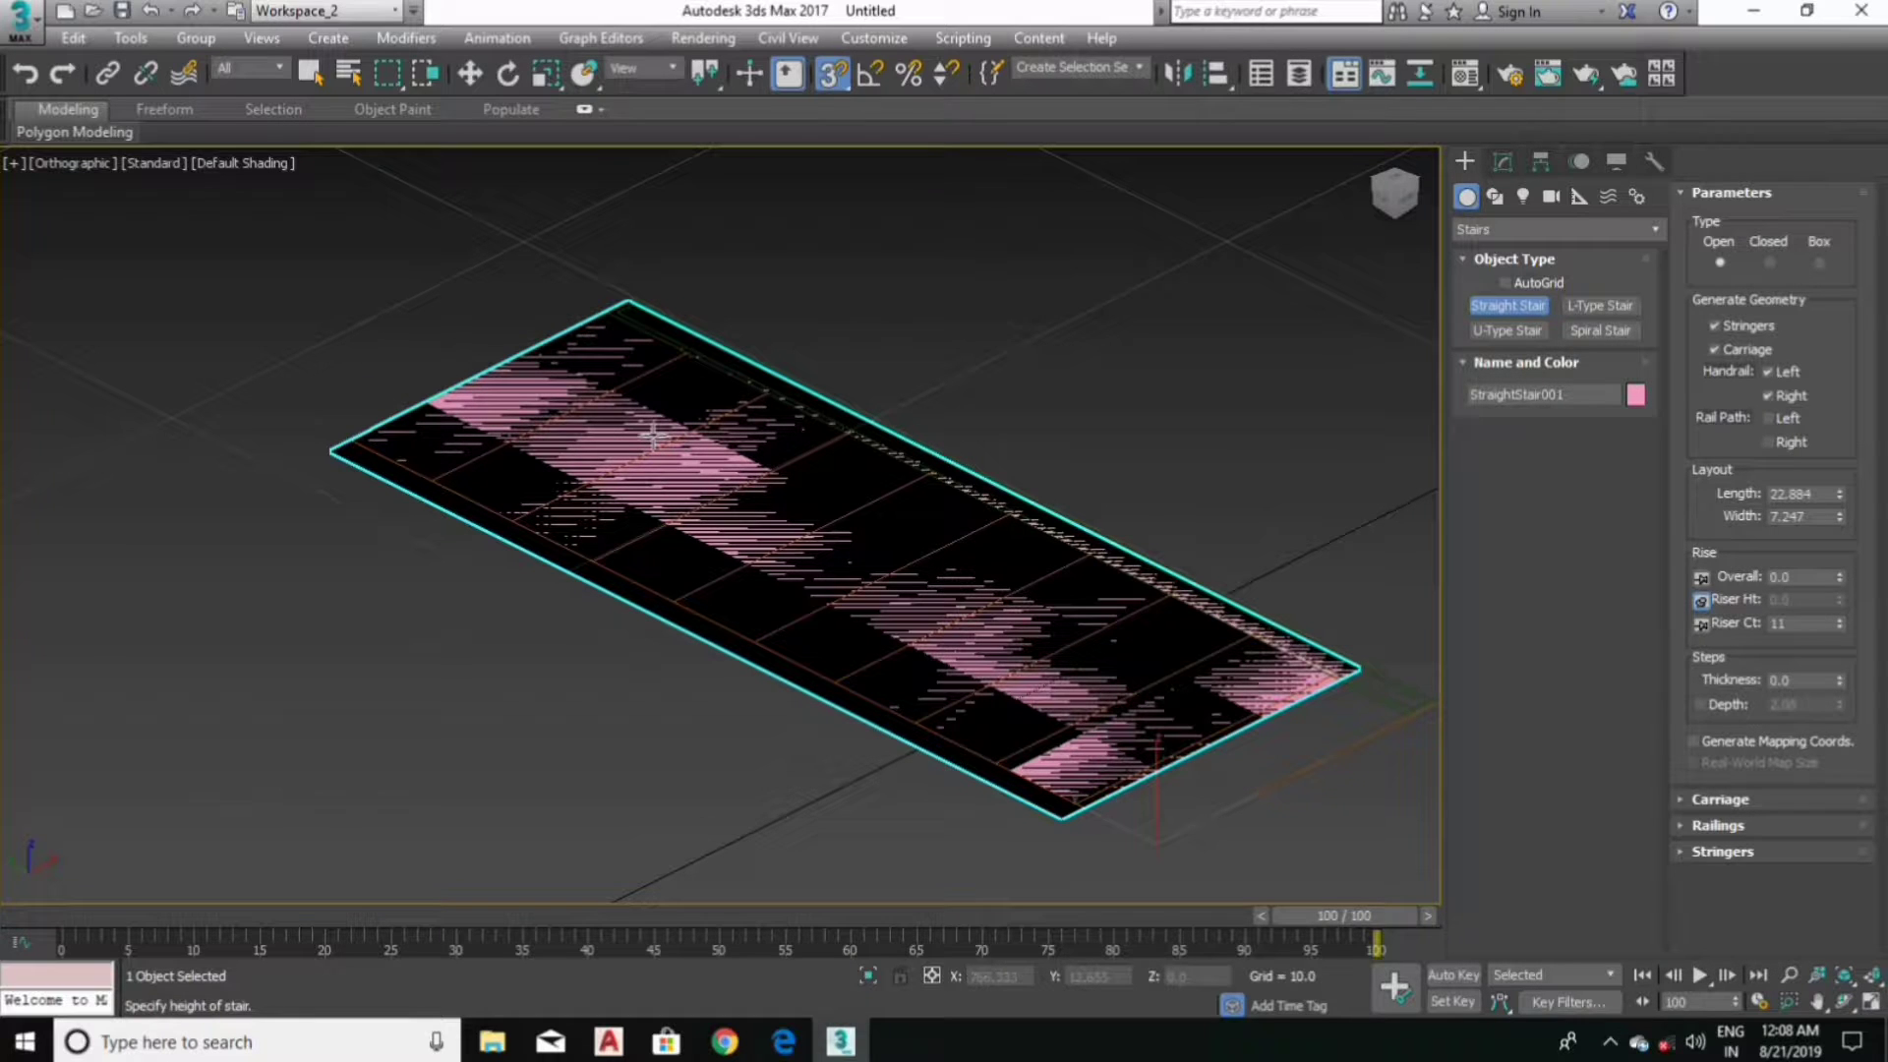
scroll(693, 329, down, 4)
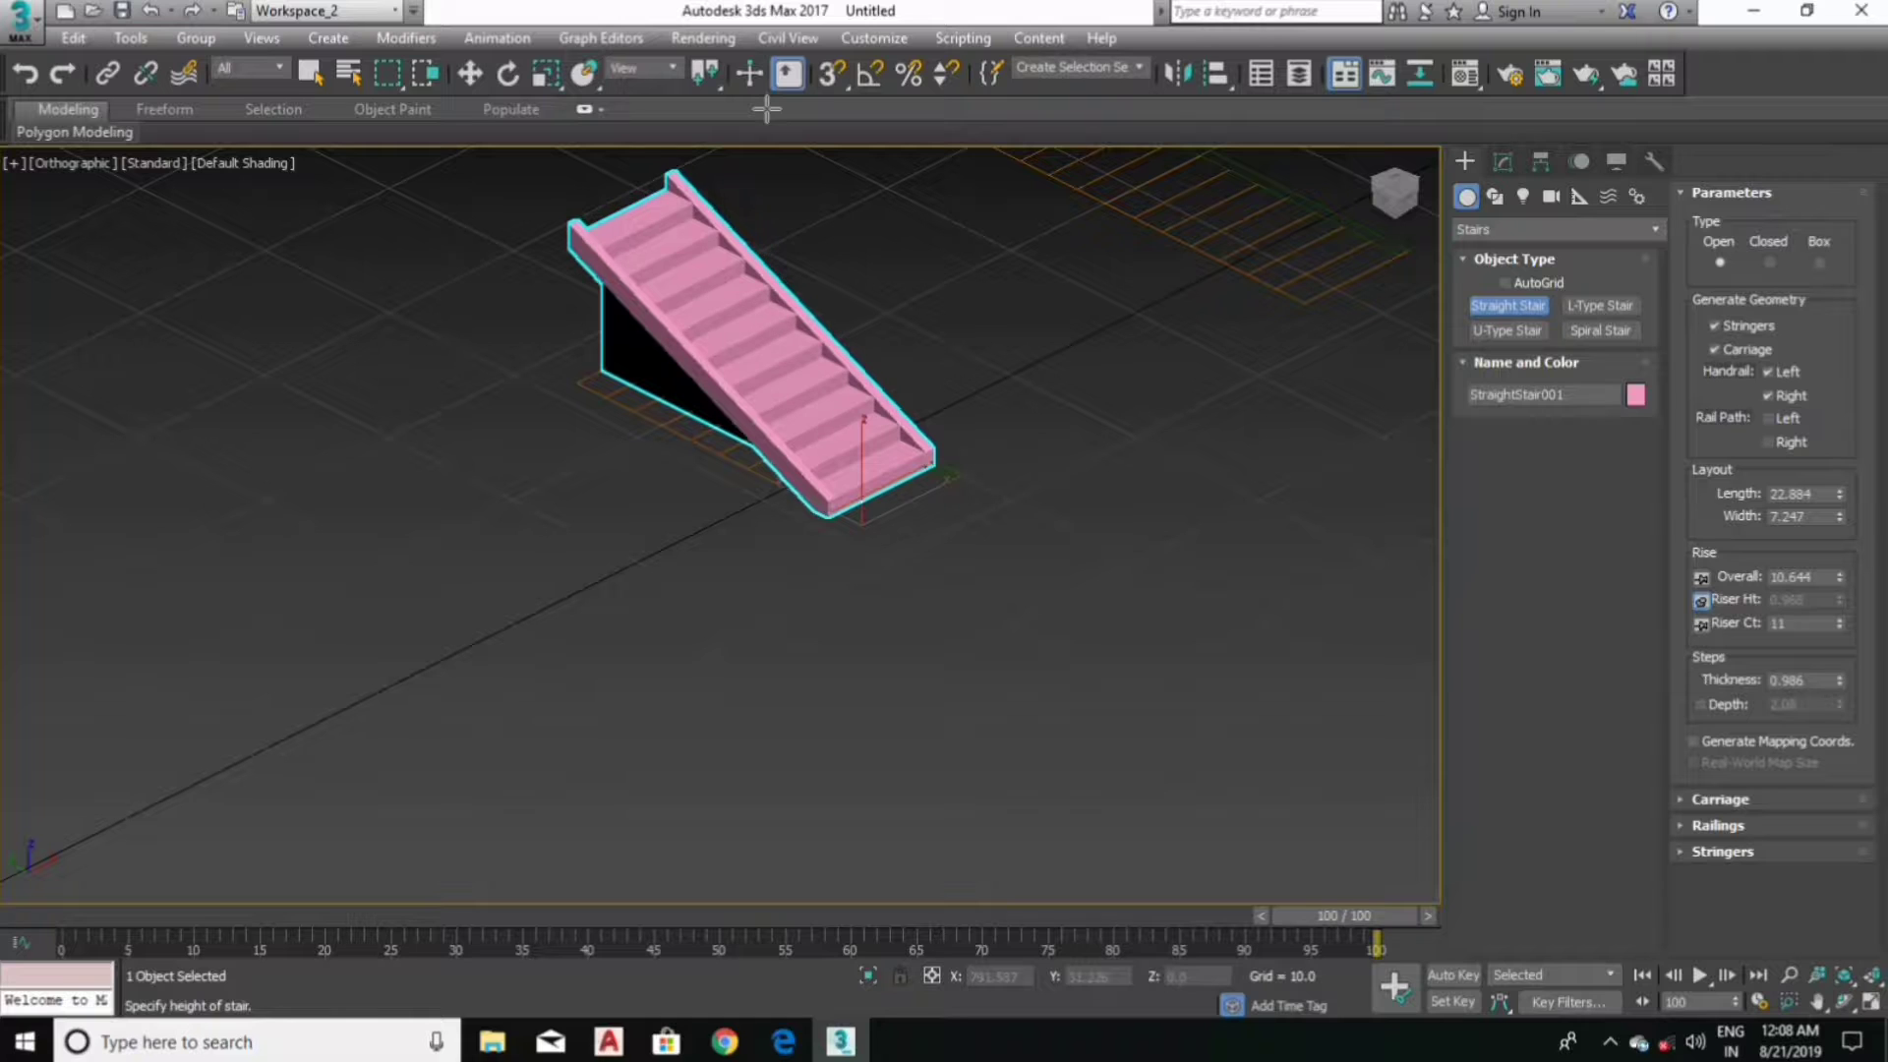
click(759, 248)
middle_drag(759, 248, 810, 550)
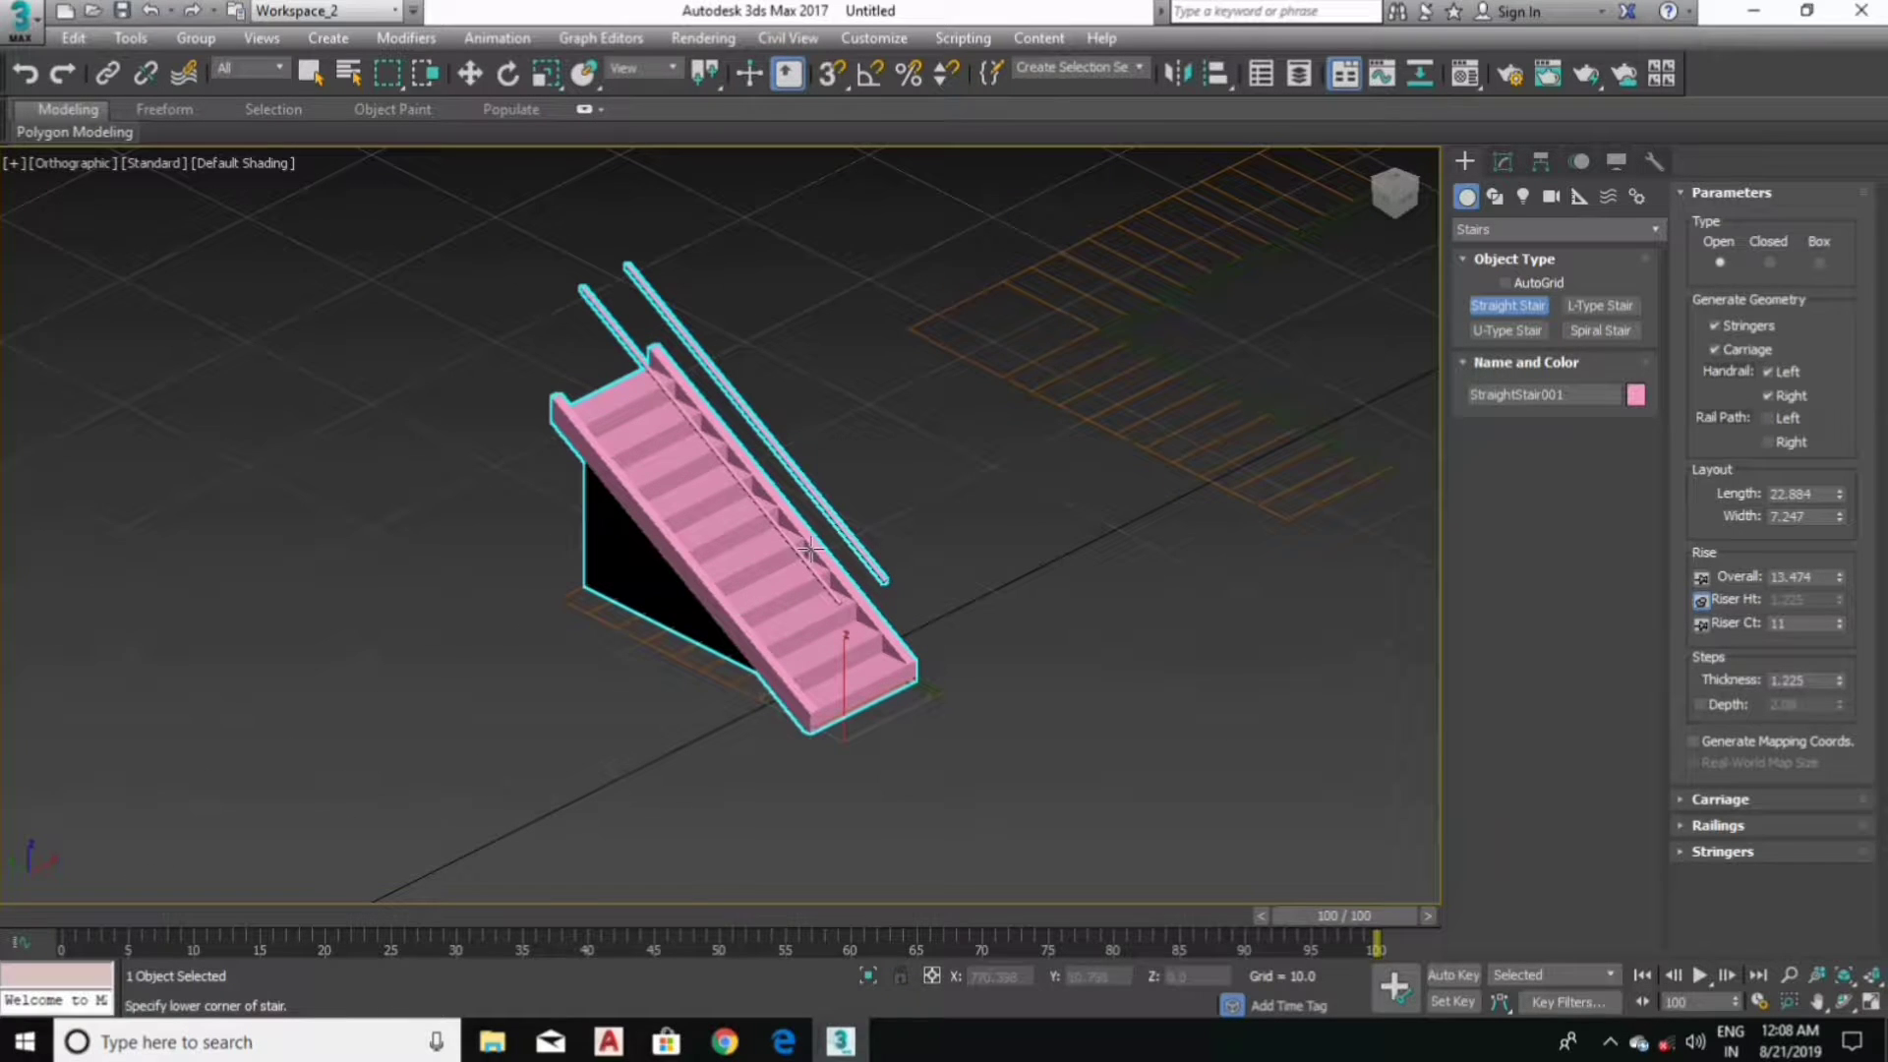
key(alt+w)
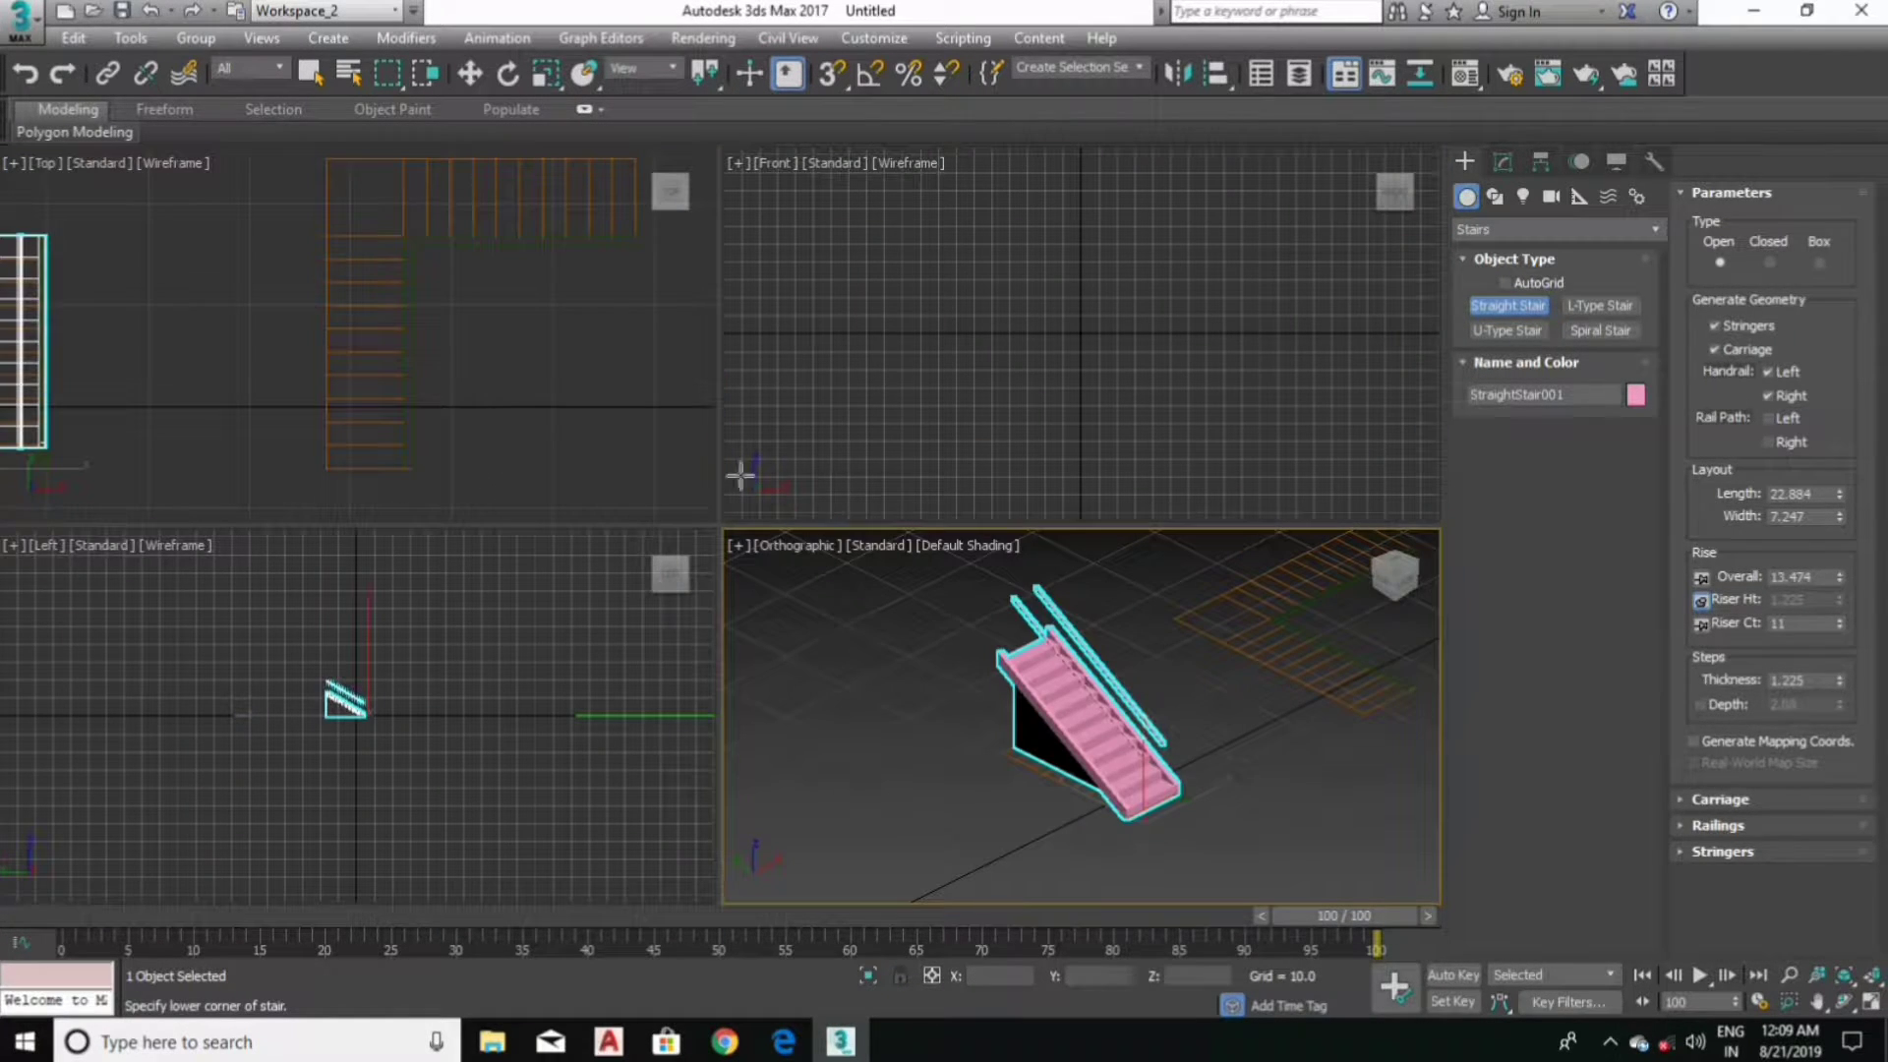
Step: Maximize the Top viewport and frame the pink stair
right_click(578, 375)
key(alt+w)
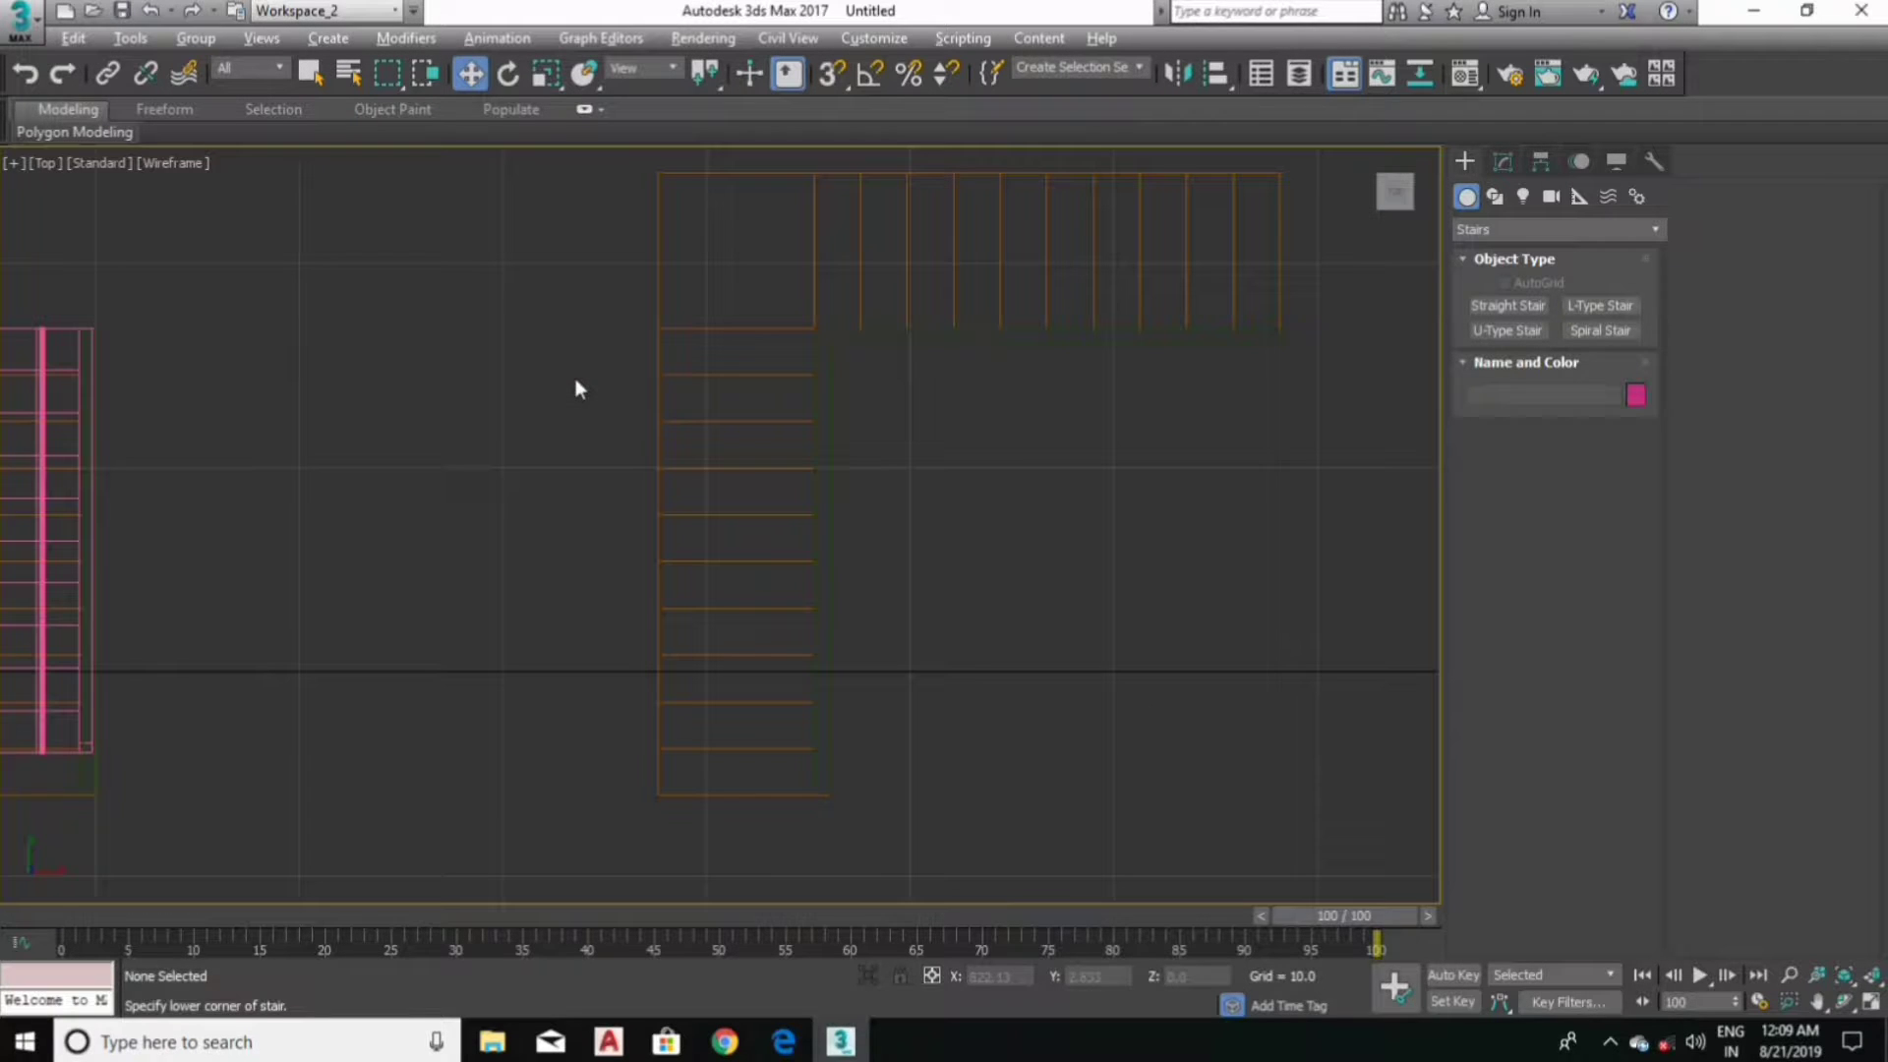
scroll(492, 421, down, 3)
scroll(240, 443, up, 2)
middle_drag(252, 430, 556, 417)
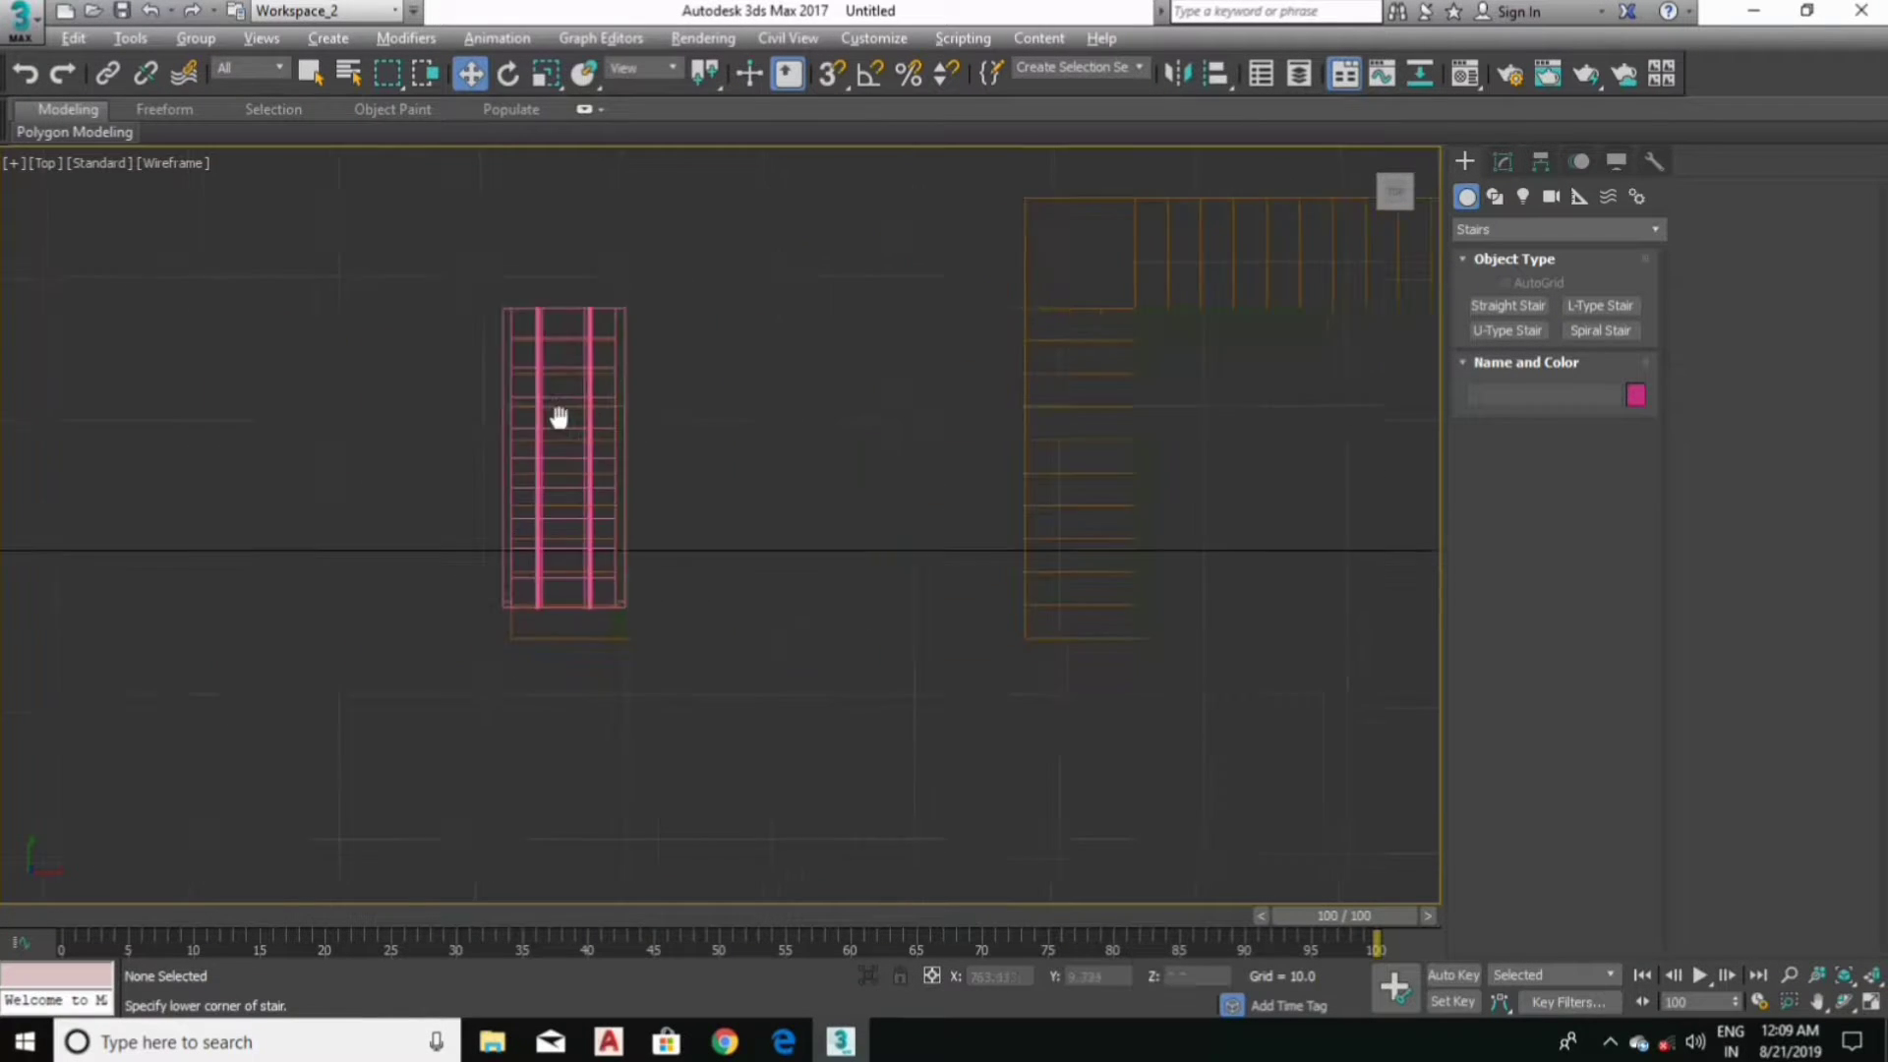
scroll(547, 541, up, 4)
scroll(505, 498, up, 4)
scroll(505, 498, down, 3)
Step: Move StraightStair001 down onto its footprint outline and show its parameters
click(639, 672)
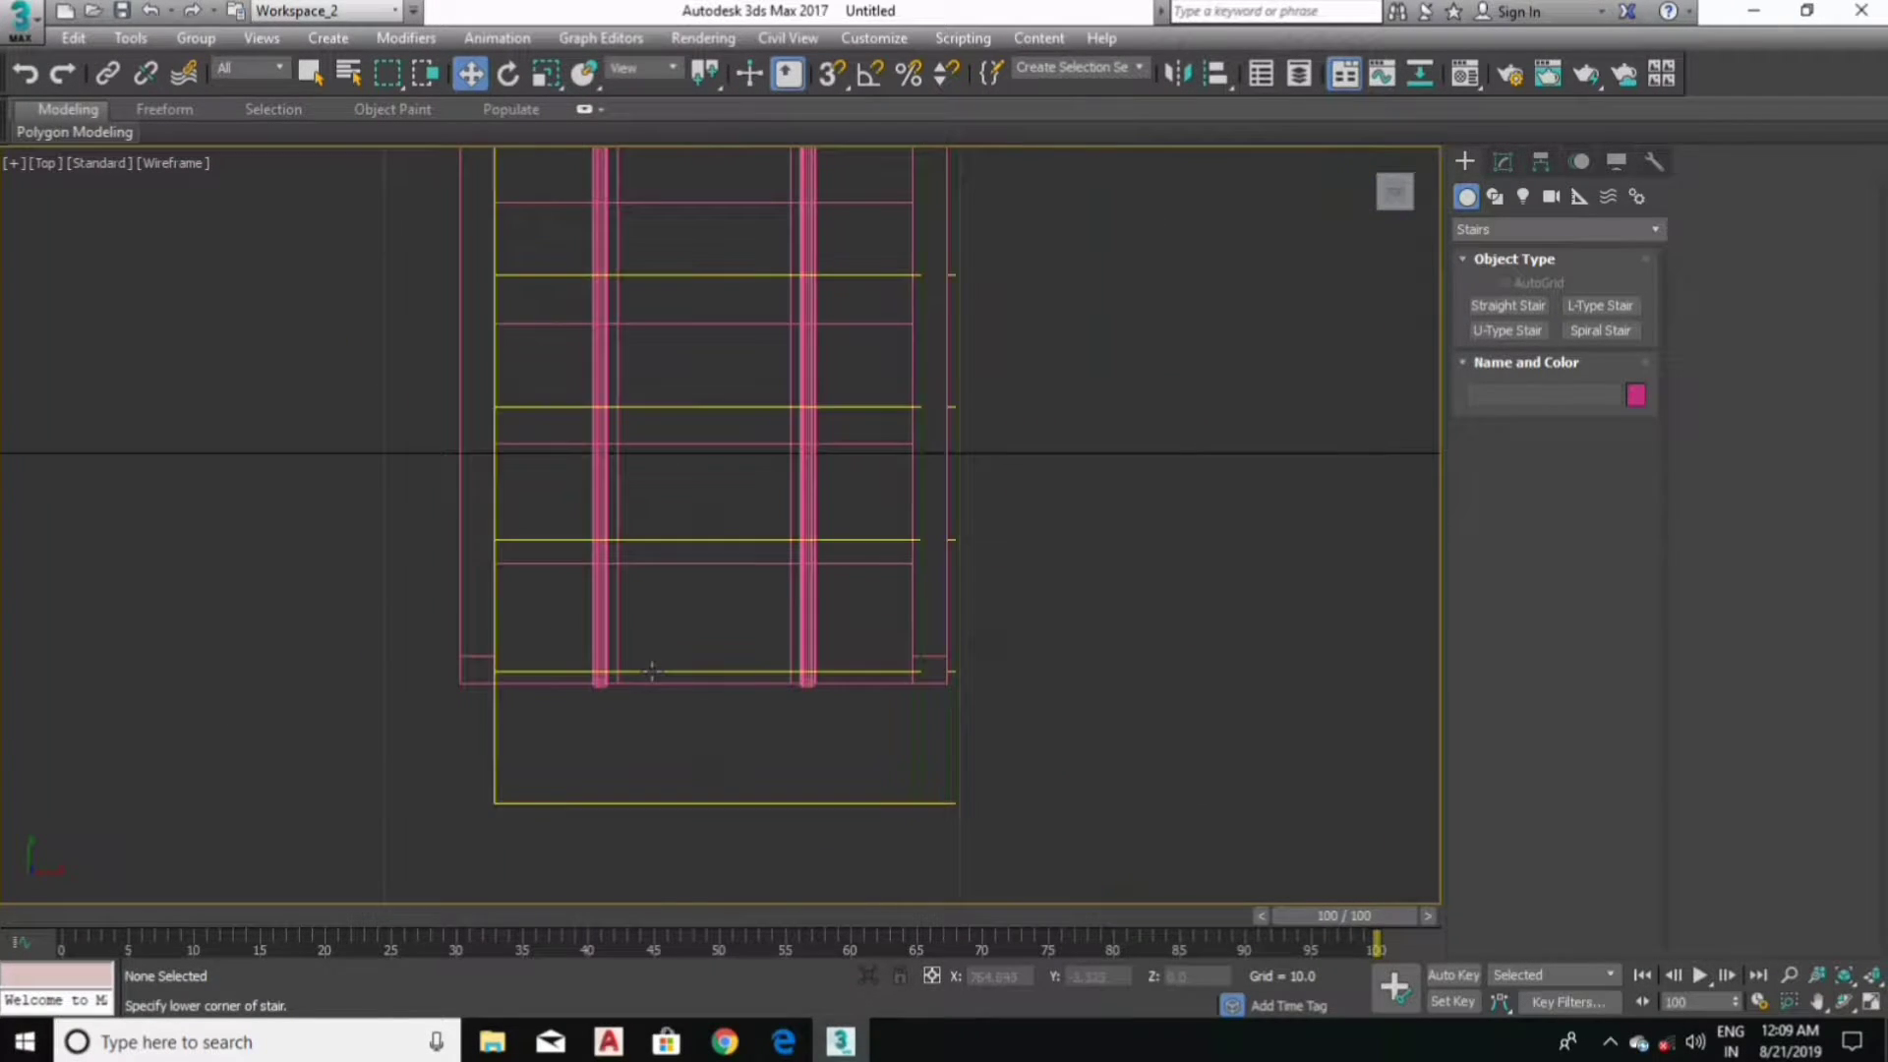
click(458, 629)
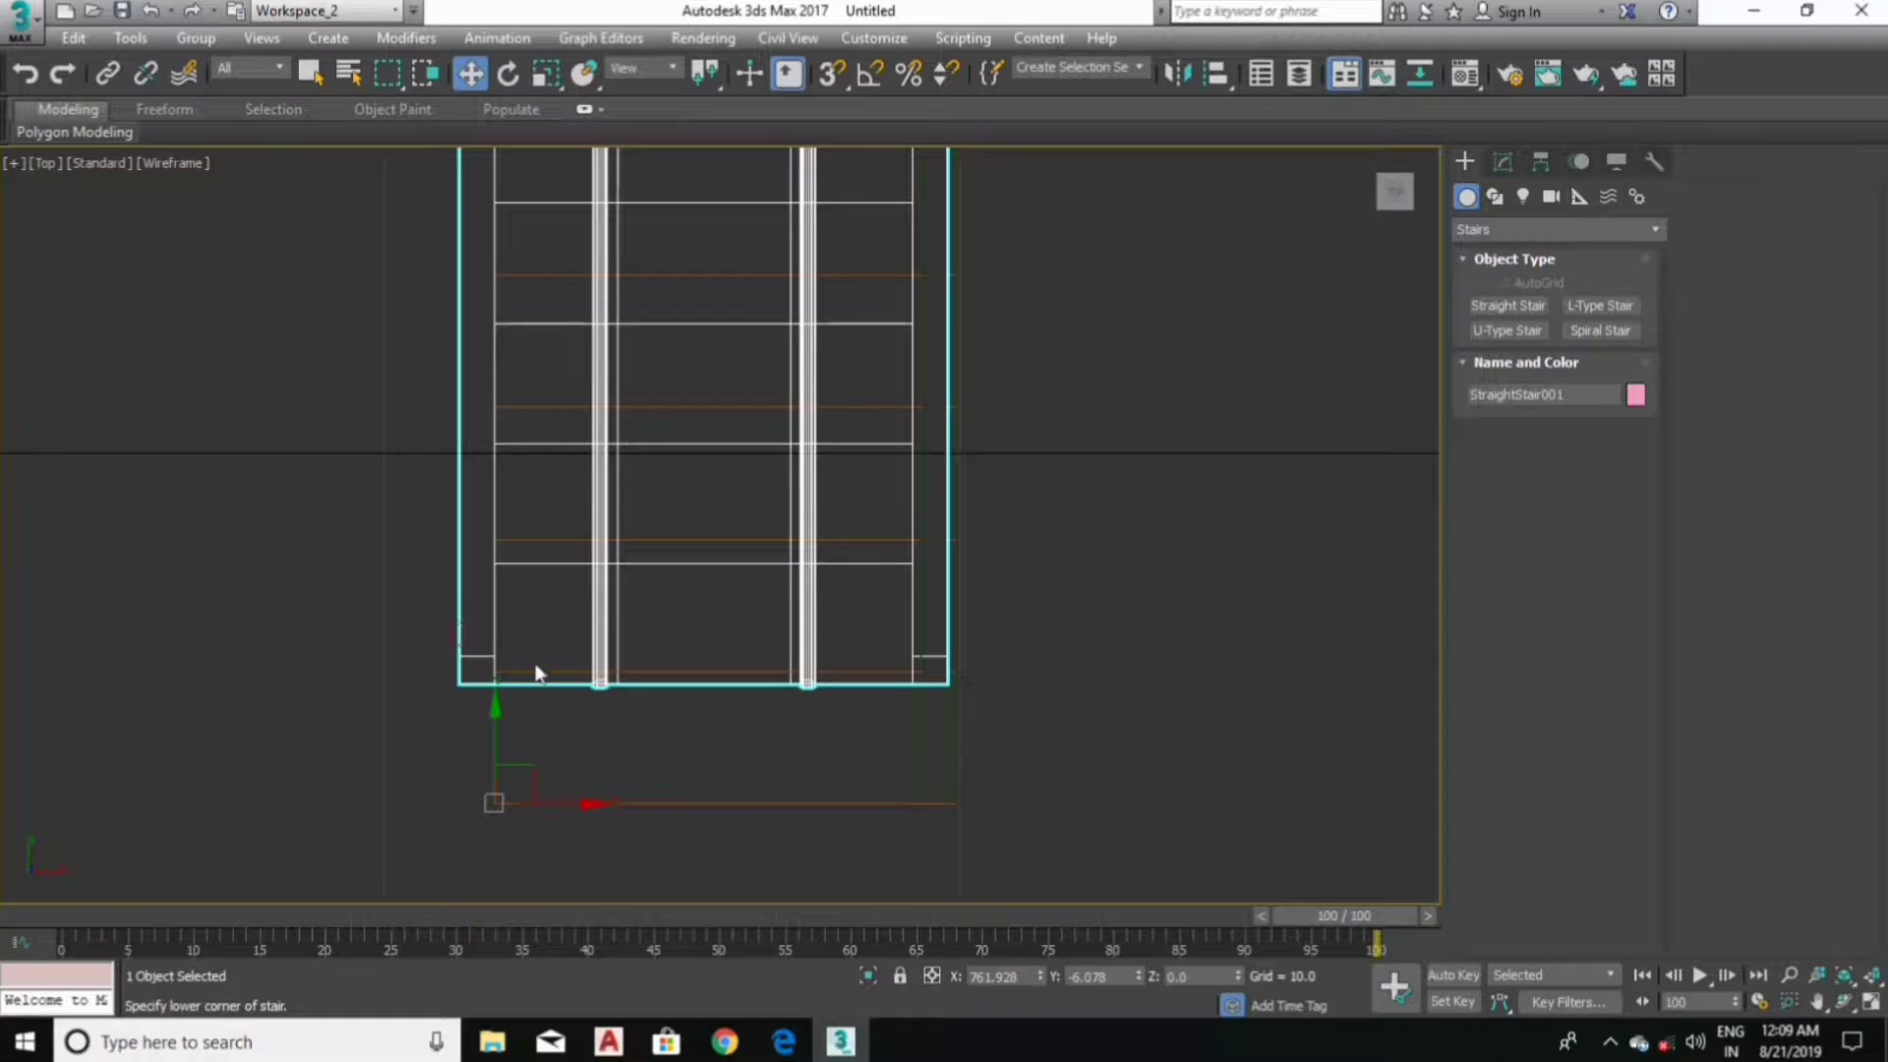
drag(492, 747, 518, 862)
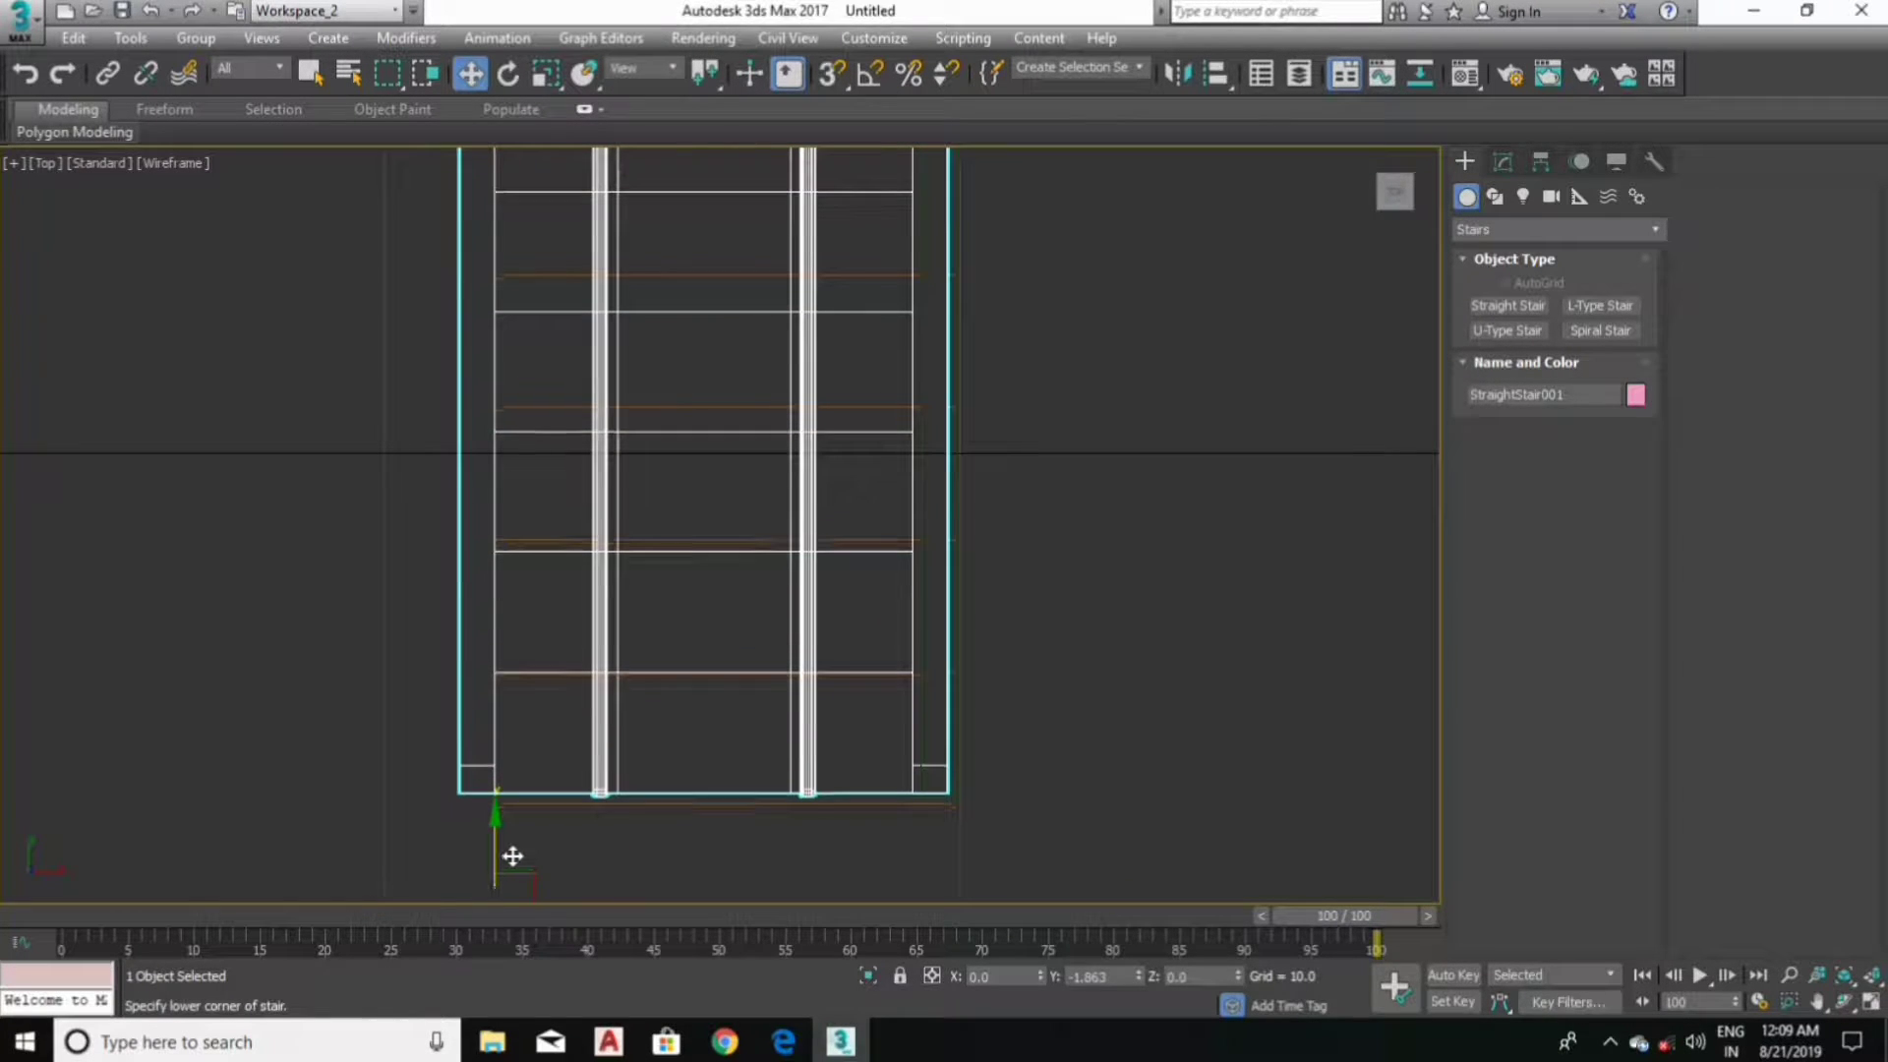
middle_drag(696, 749, 578, 773)
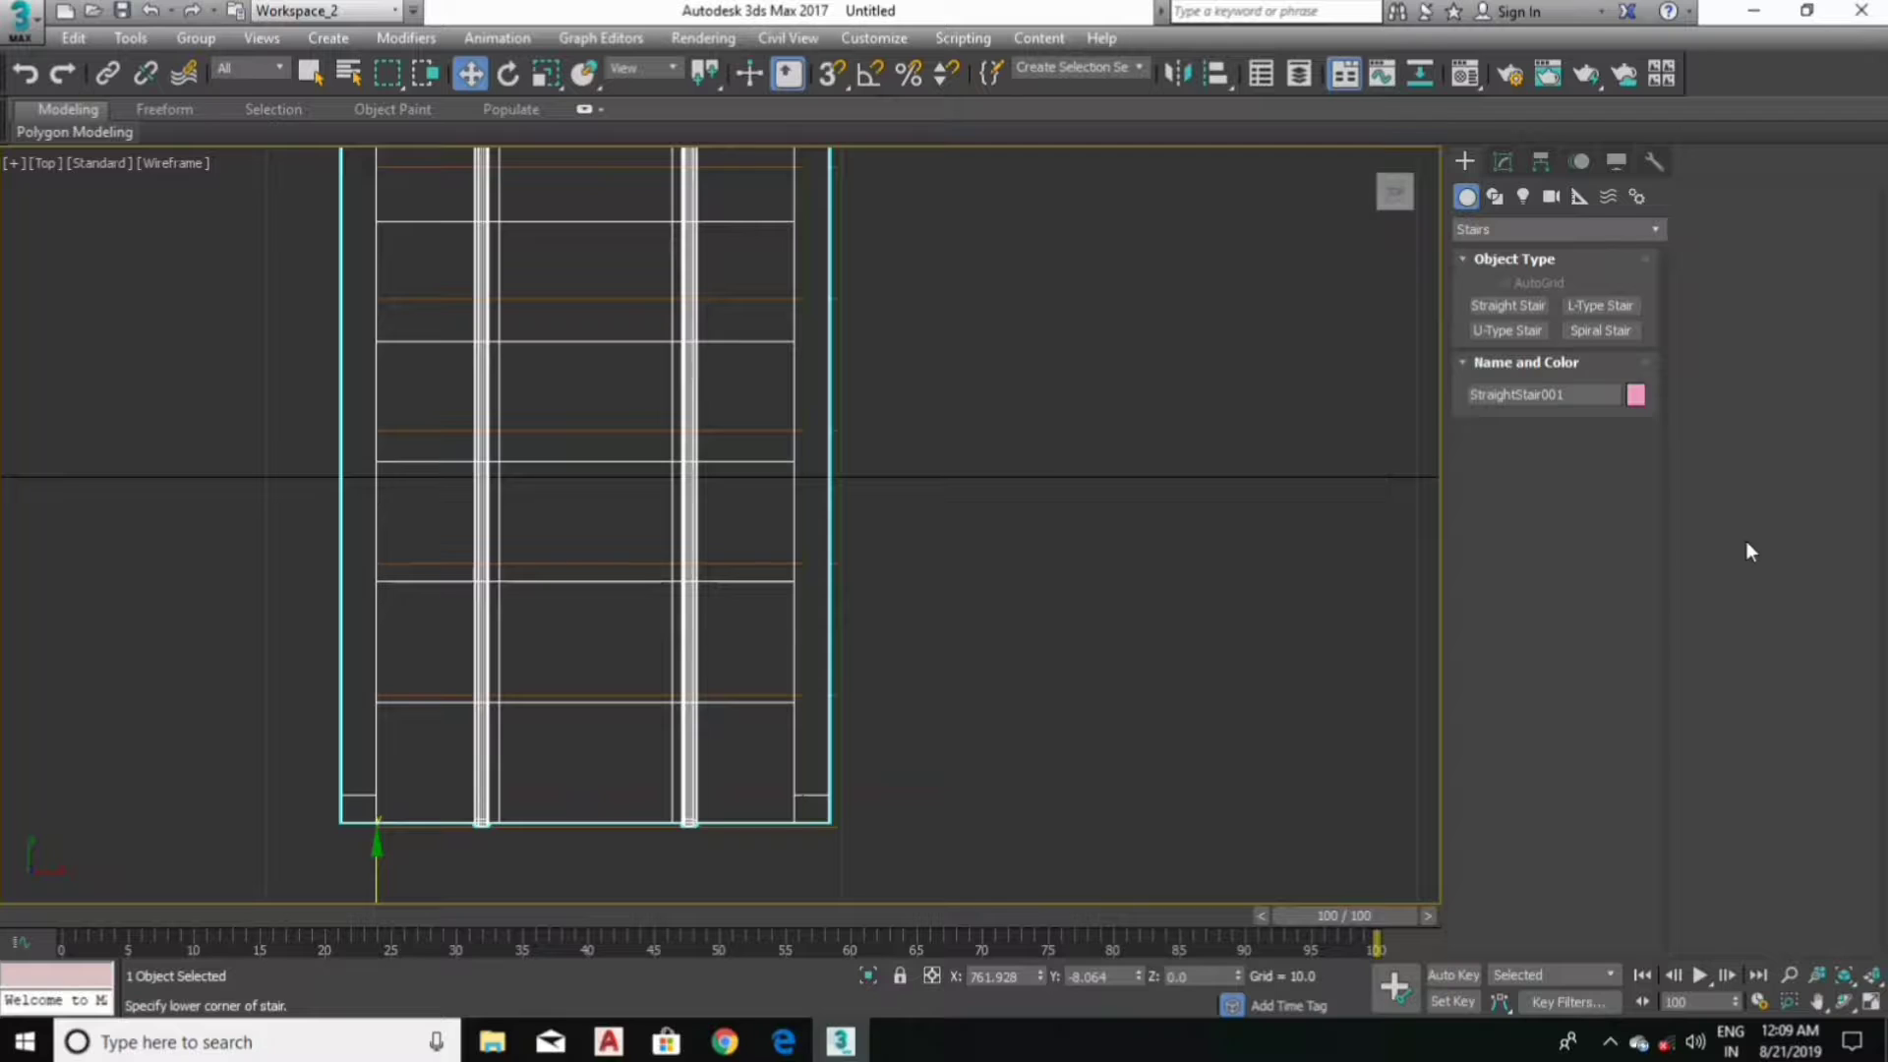
key(Escape)
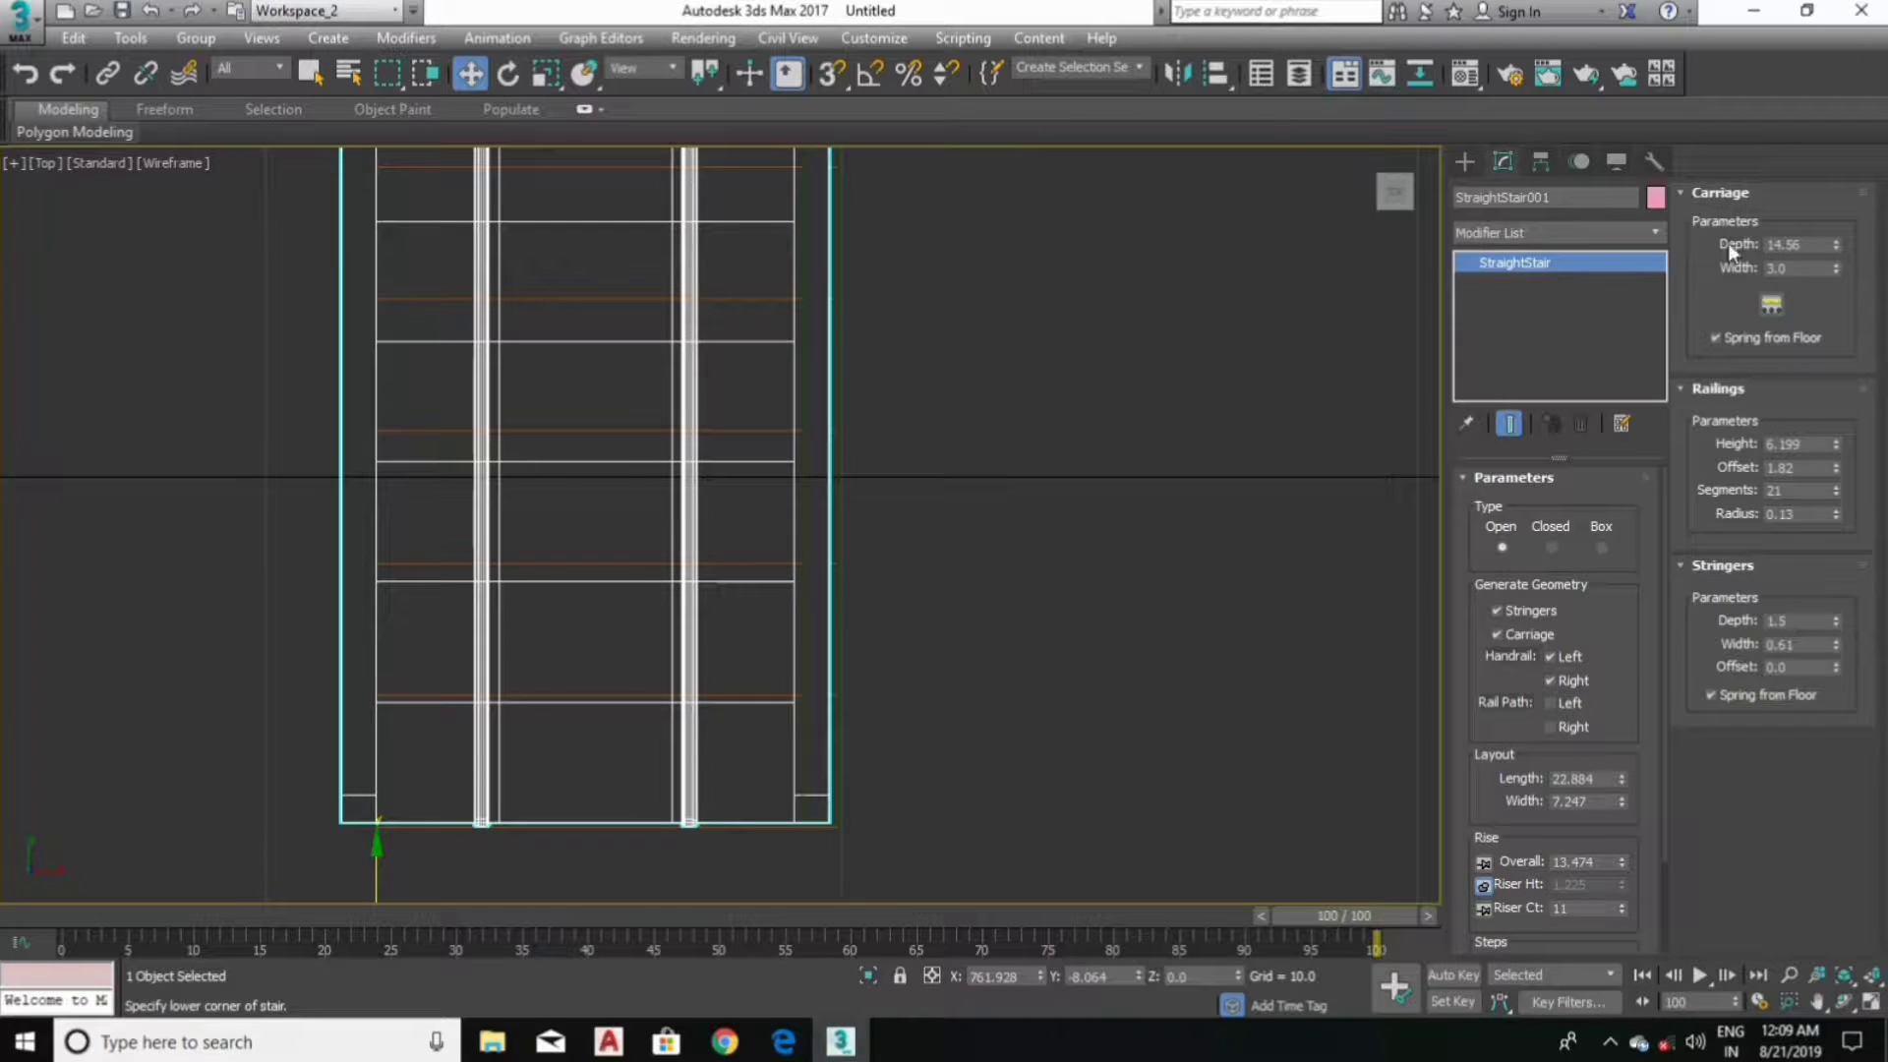
Step: Make the stair Closed type and remove both handrails
click(1552, 547)
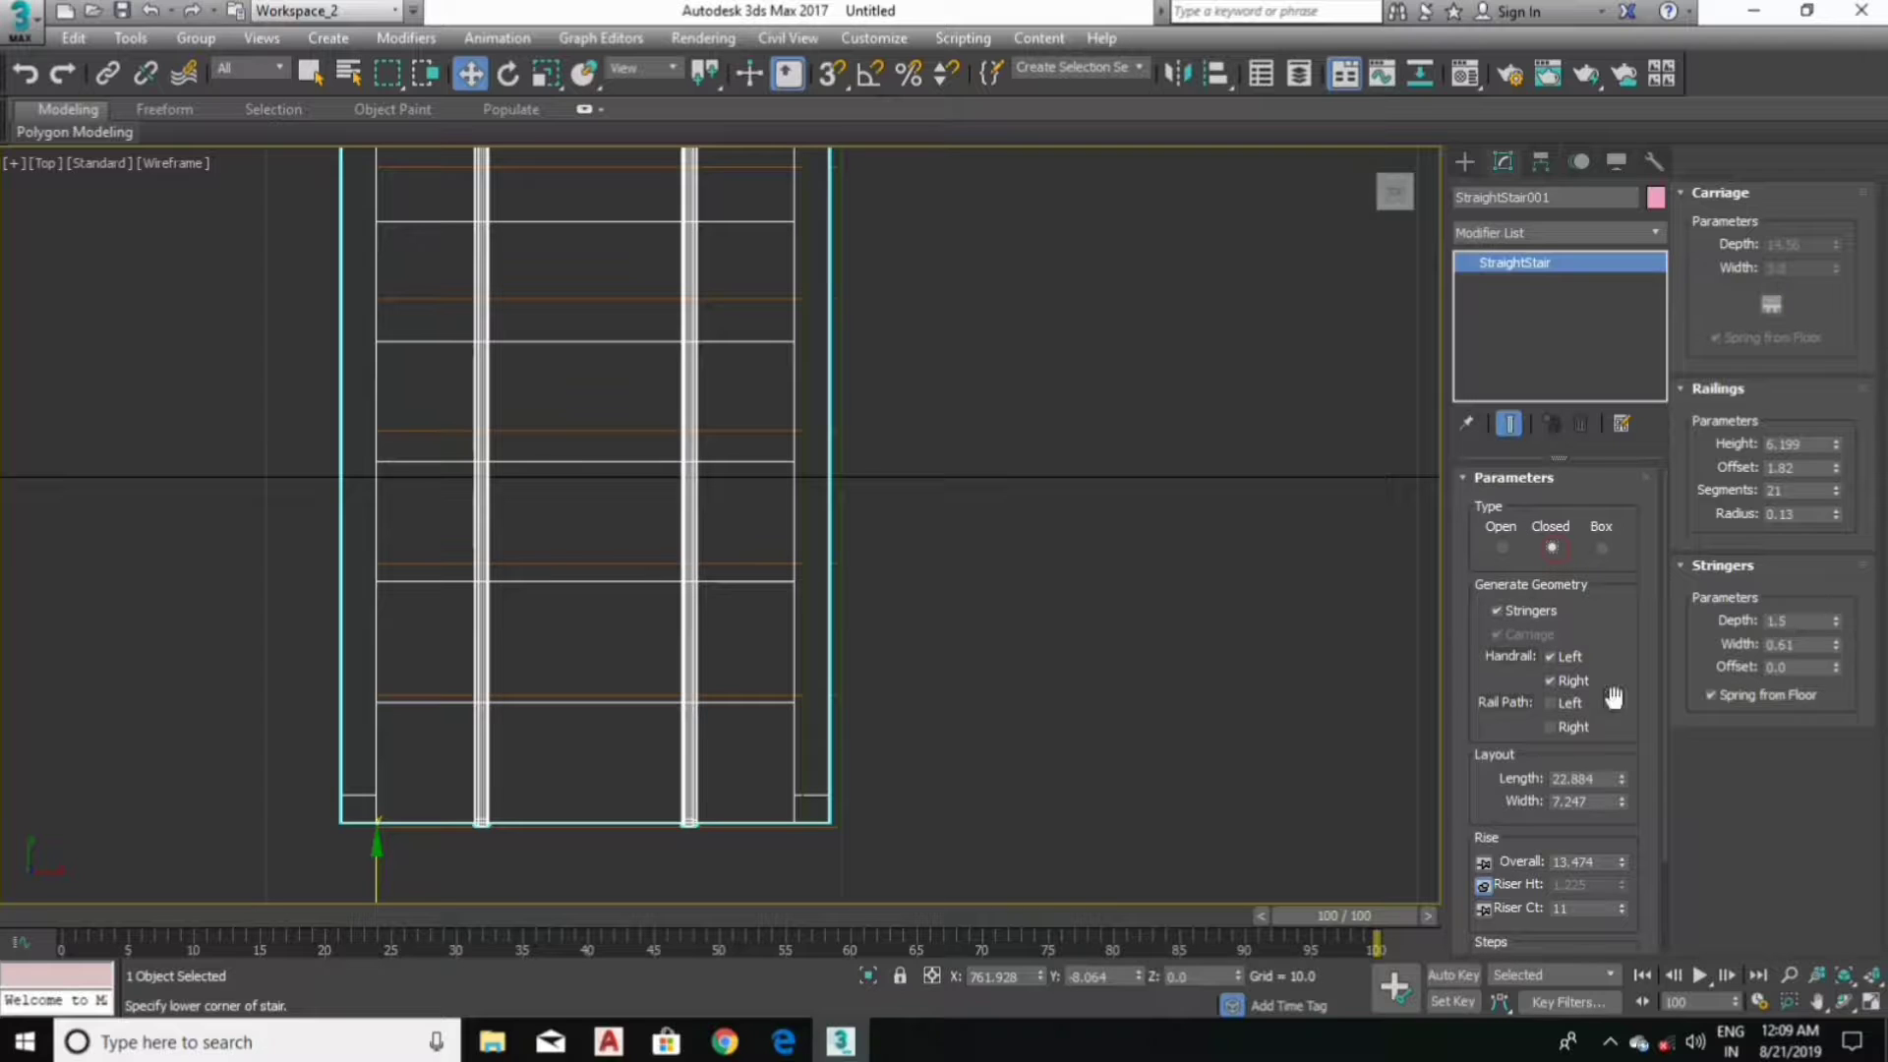
scroll(1623, 694, down, 3)
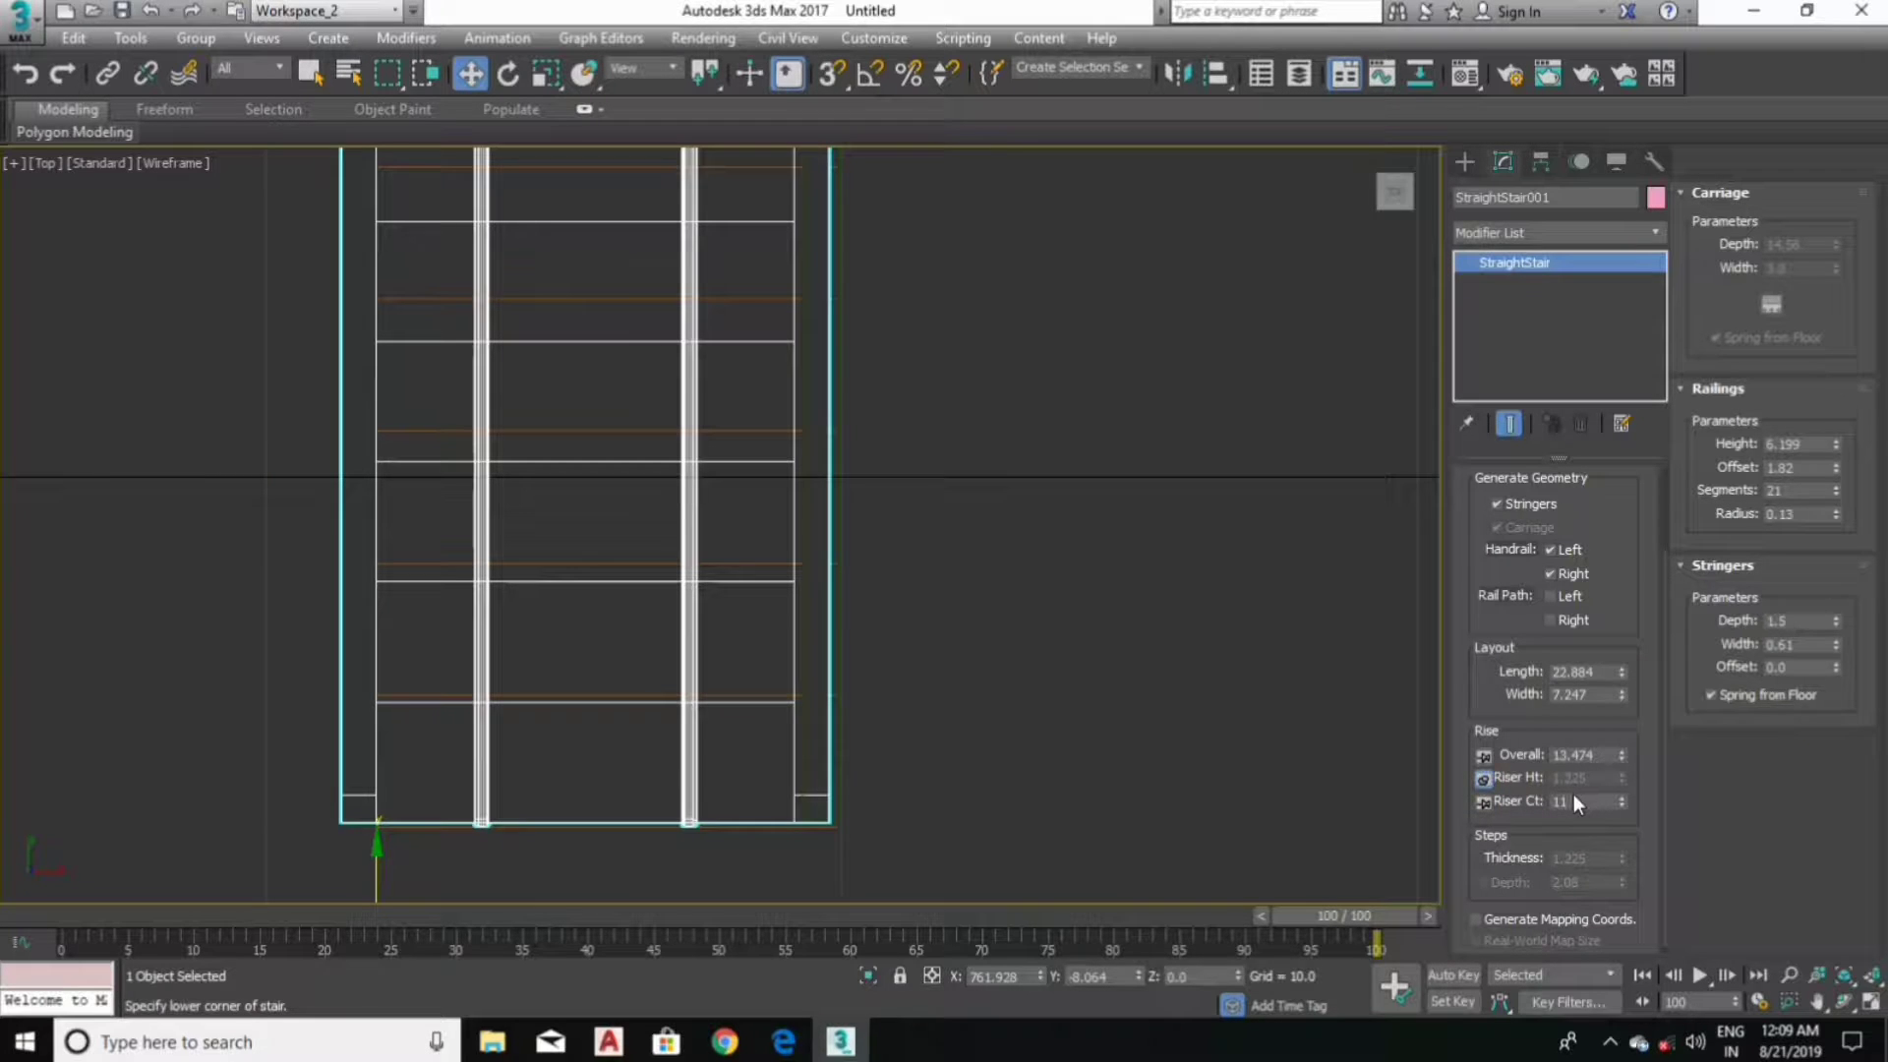
mouse_move(812, 640)
middle_down()
mouse_move(949, 632)
mouse_move(865, 582)
middle_up()
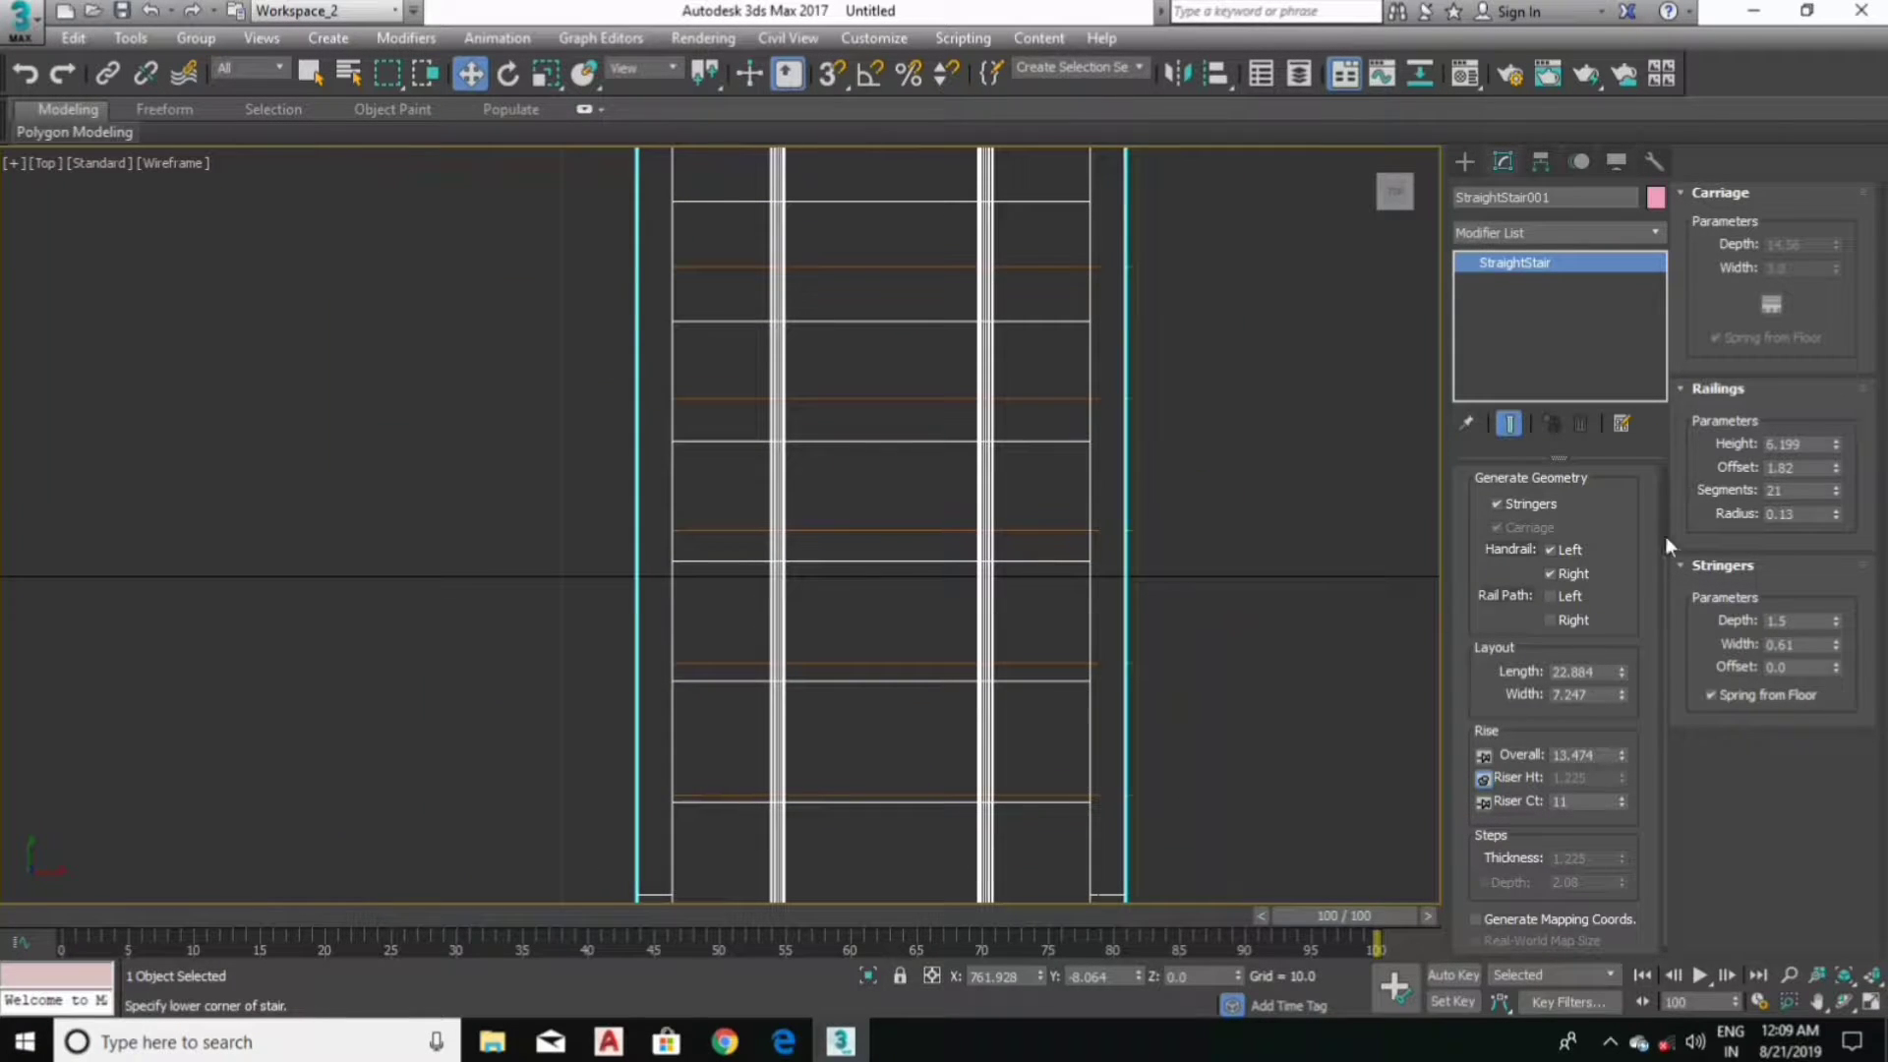
click(1550, 574)
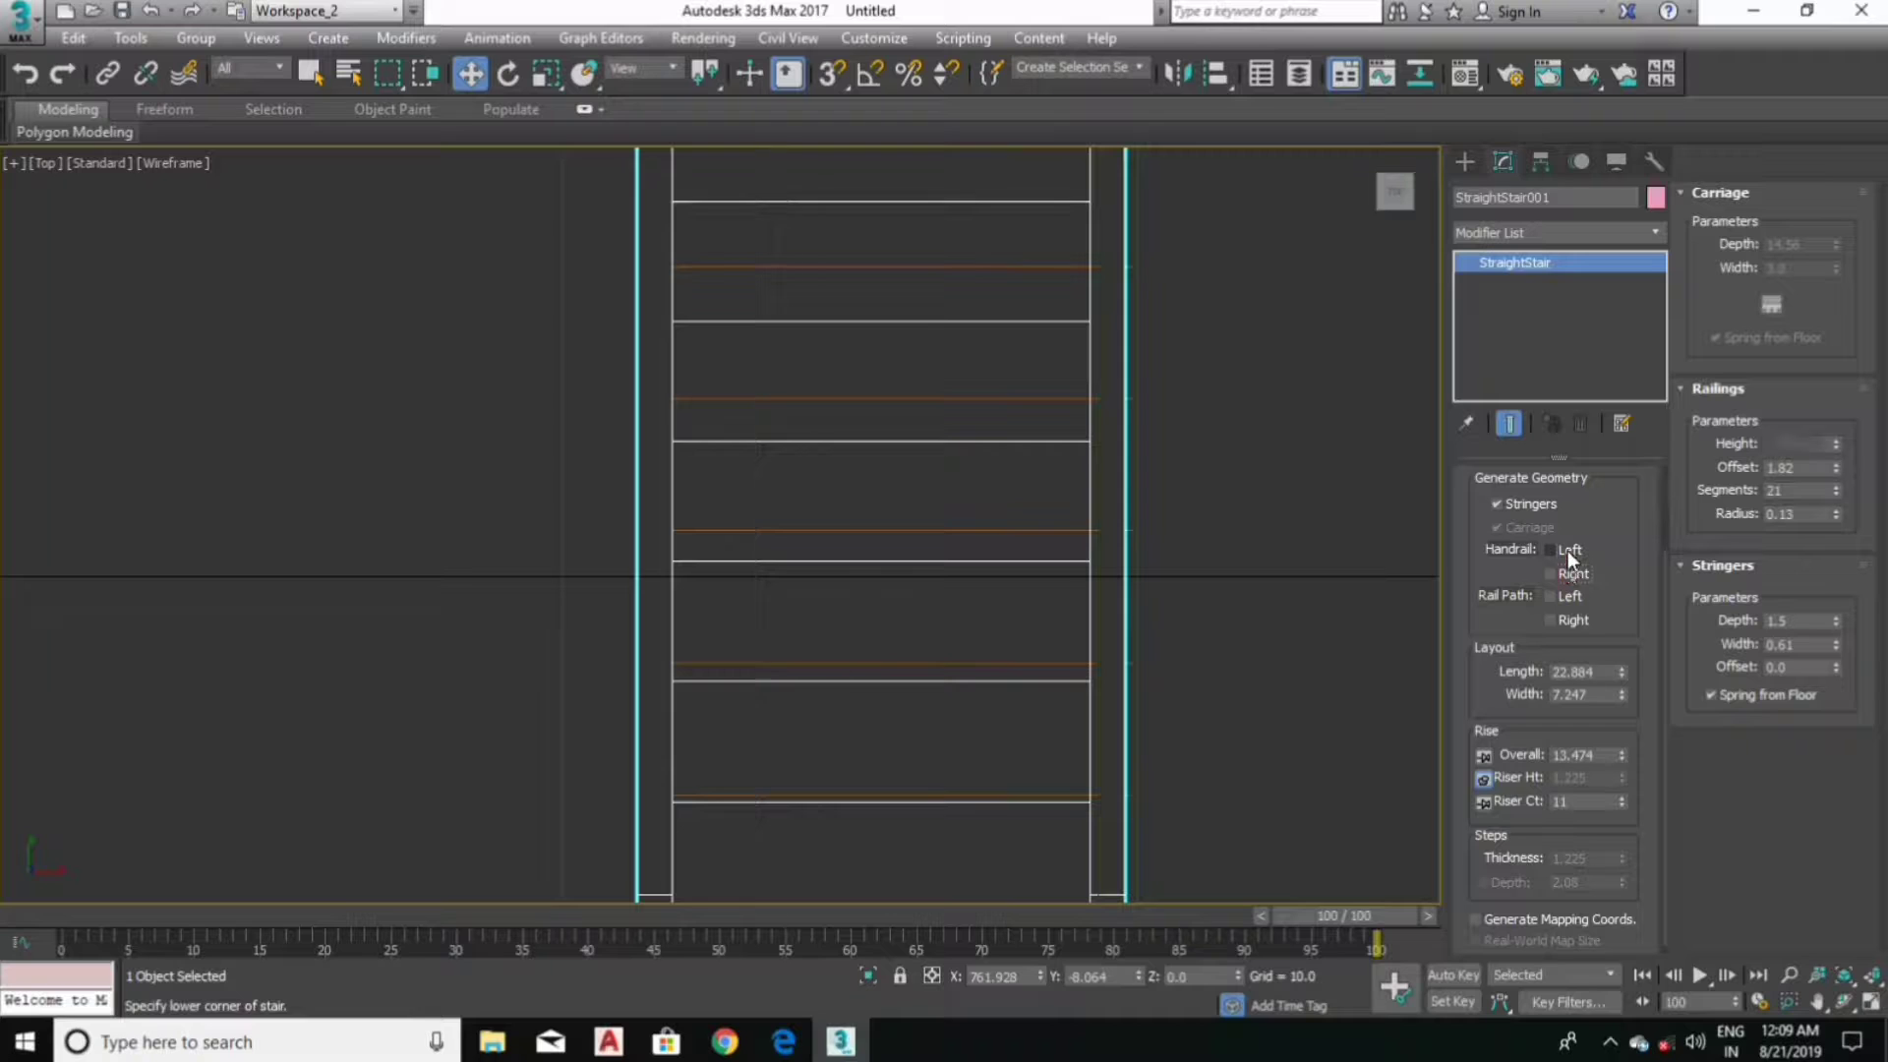
Step: Maximize the Perspective view and lengthen the stair to 23.571
middle_drag(1100, 533, 1007, 521)
key(alt+w)
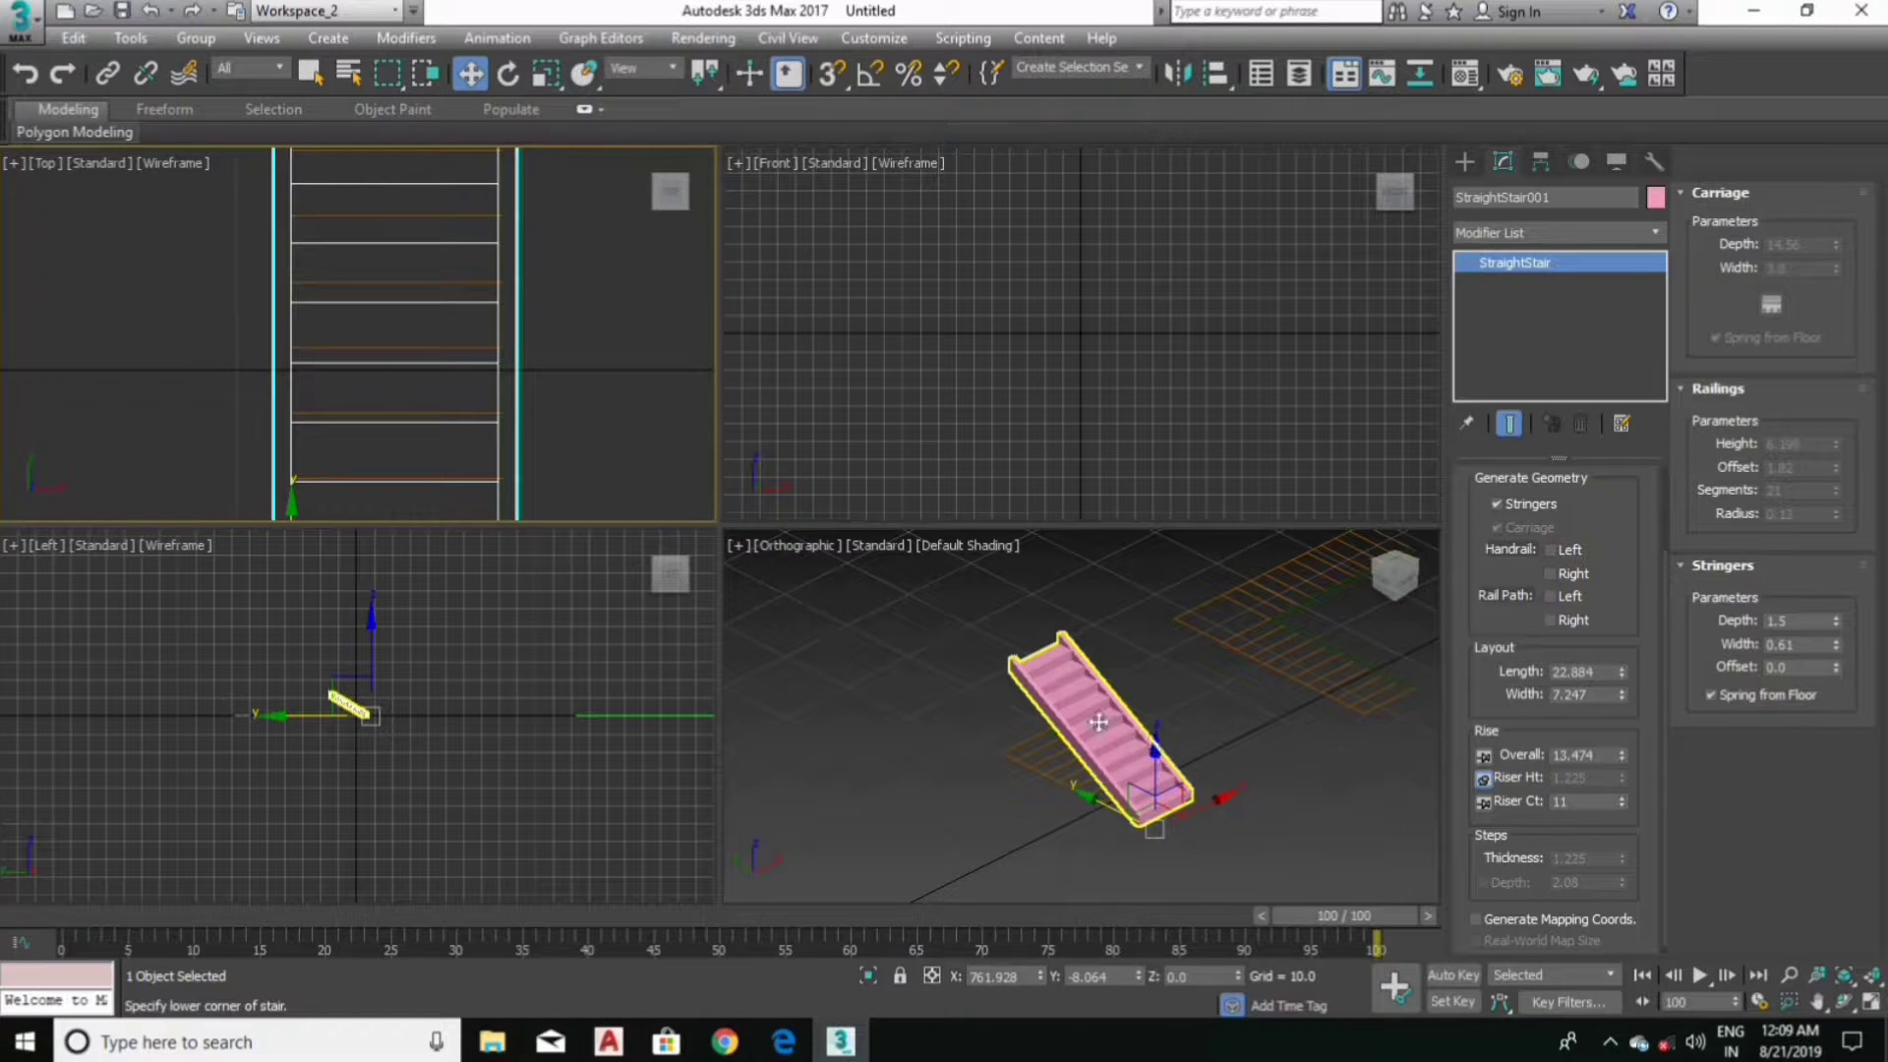
click(1106, 721)
key(alt+w)
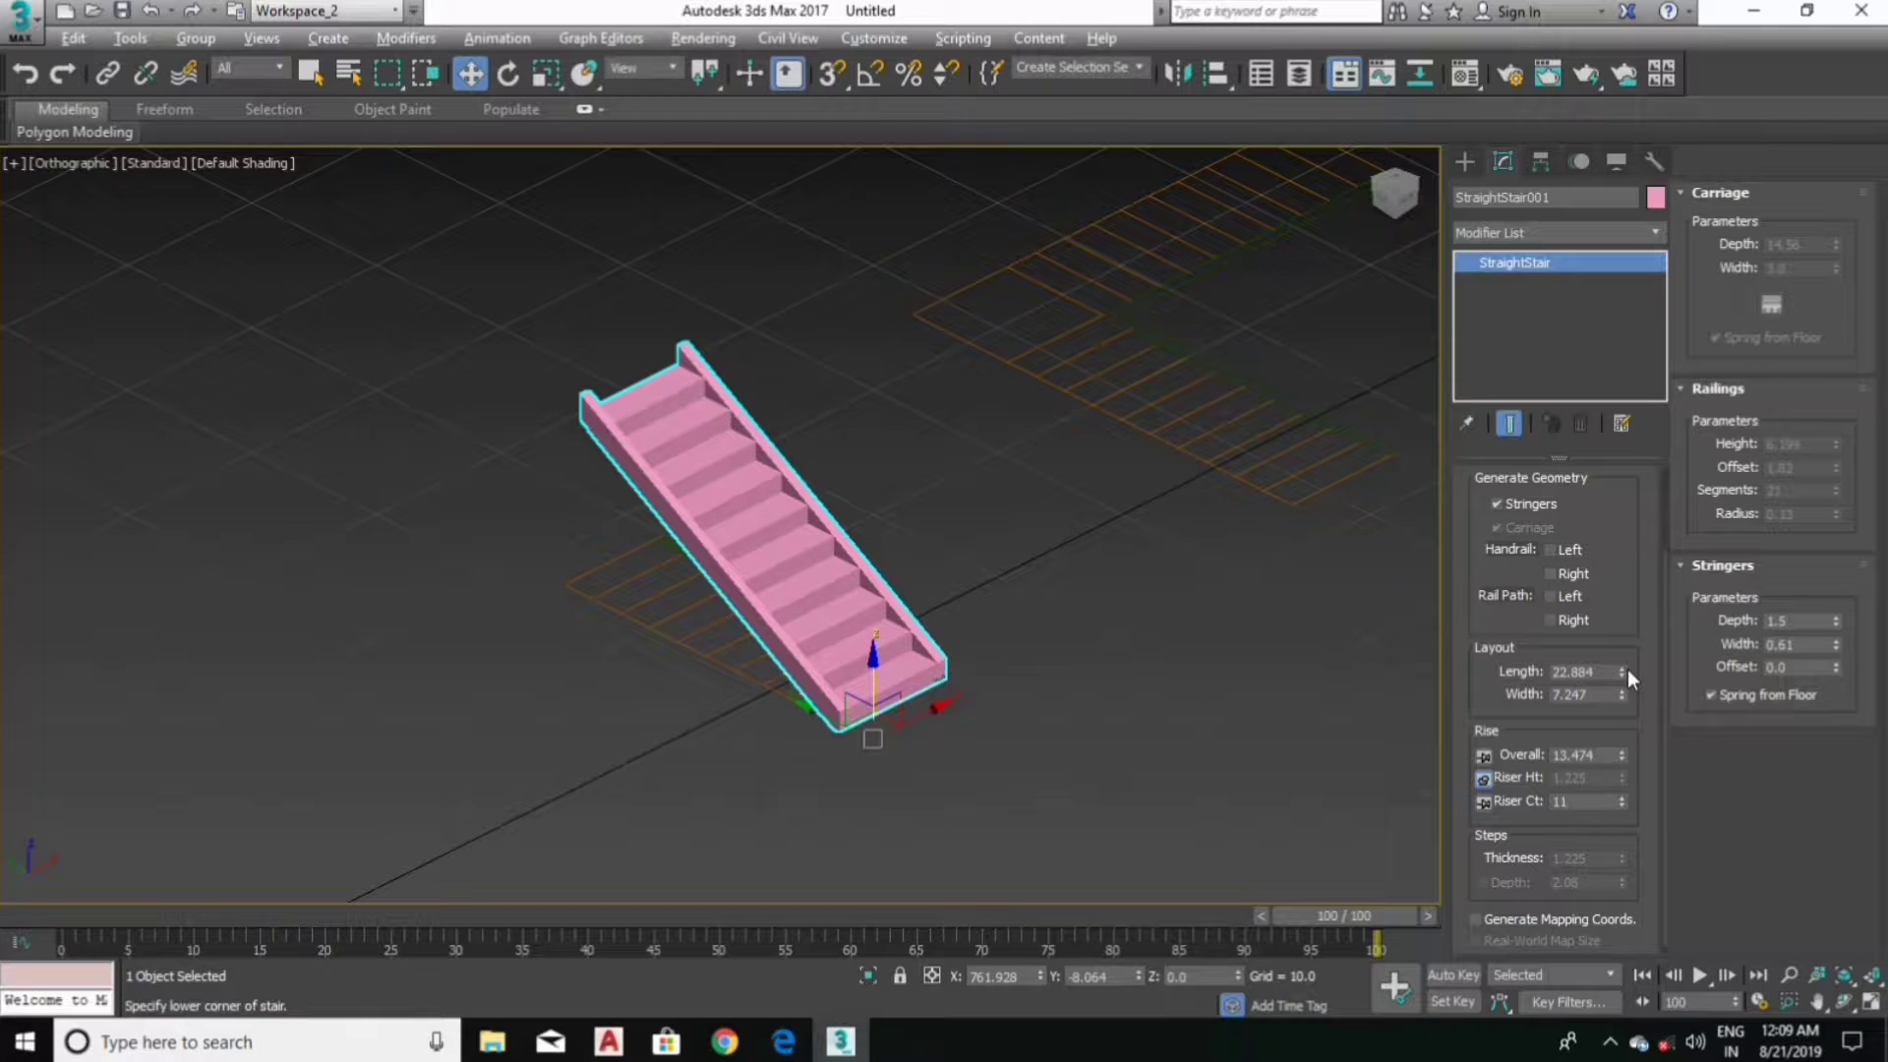
drag(1623, 672, 1645, 680)
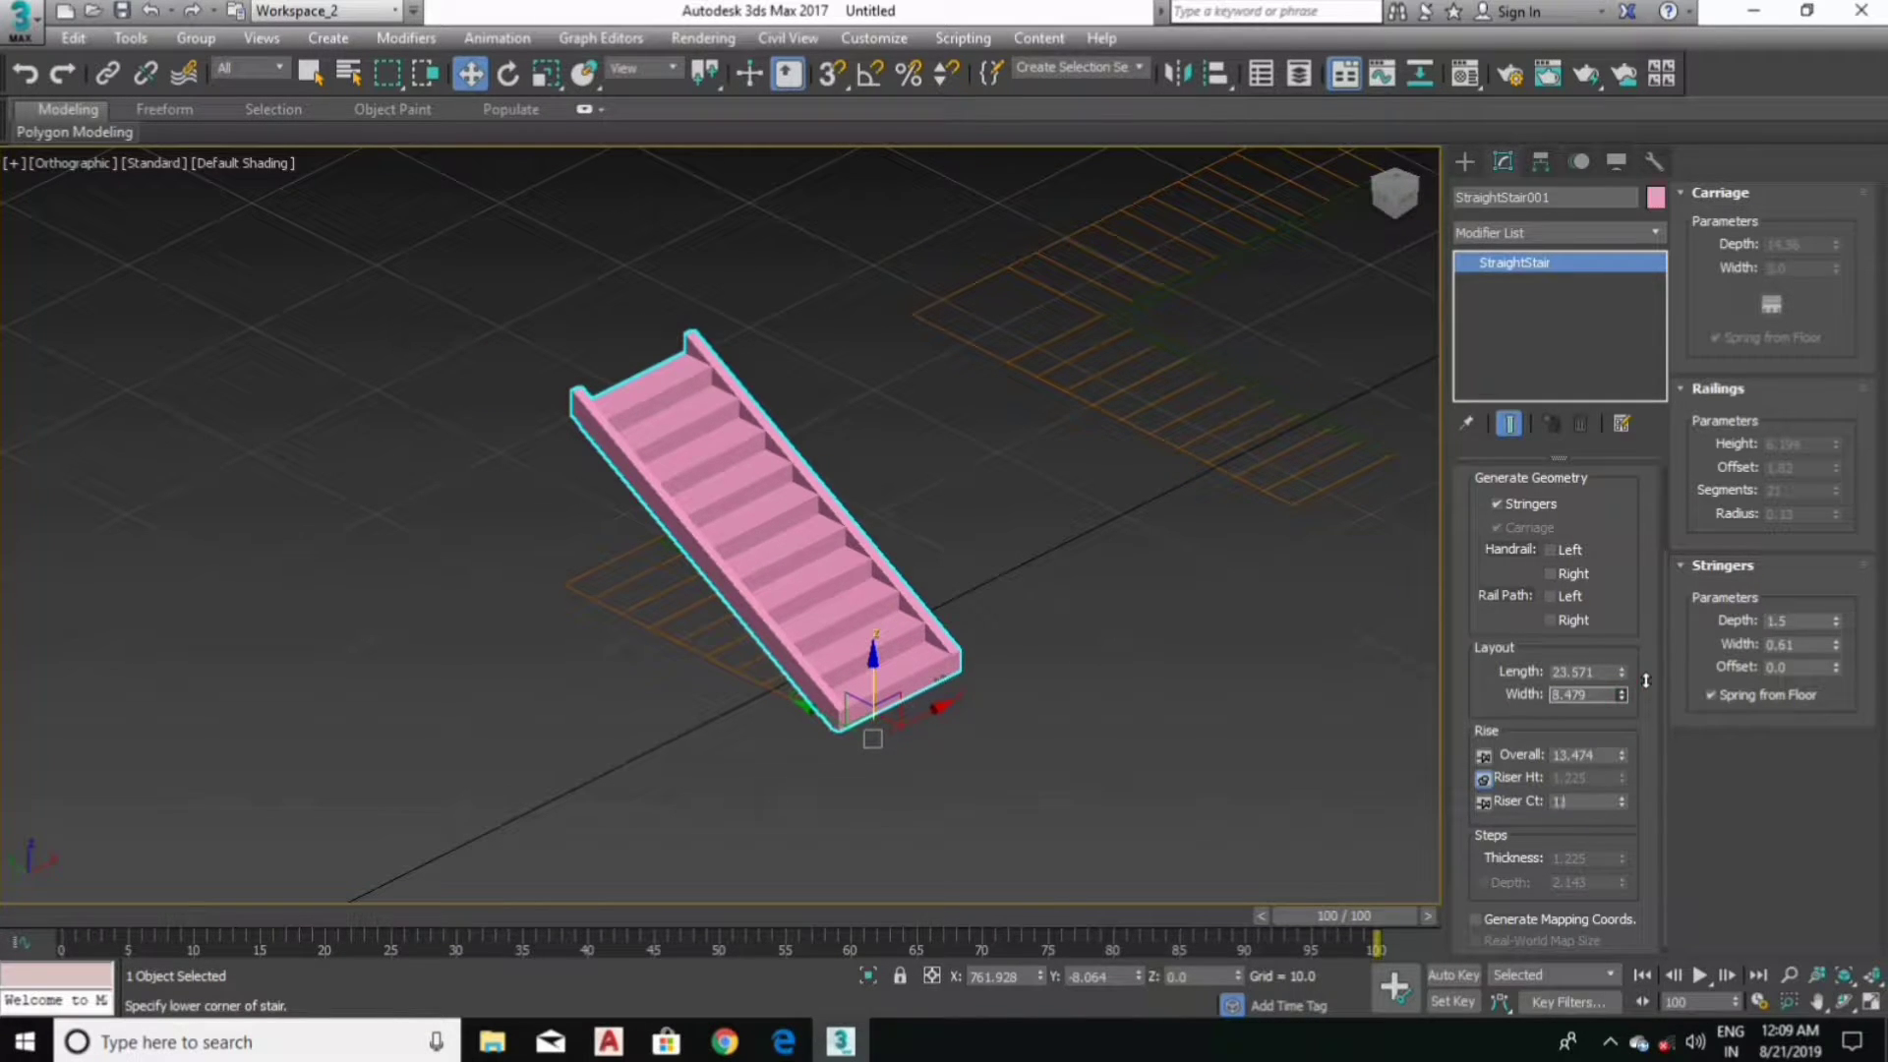
drag(1621, 751, 1664, 700)
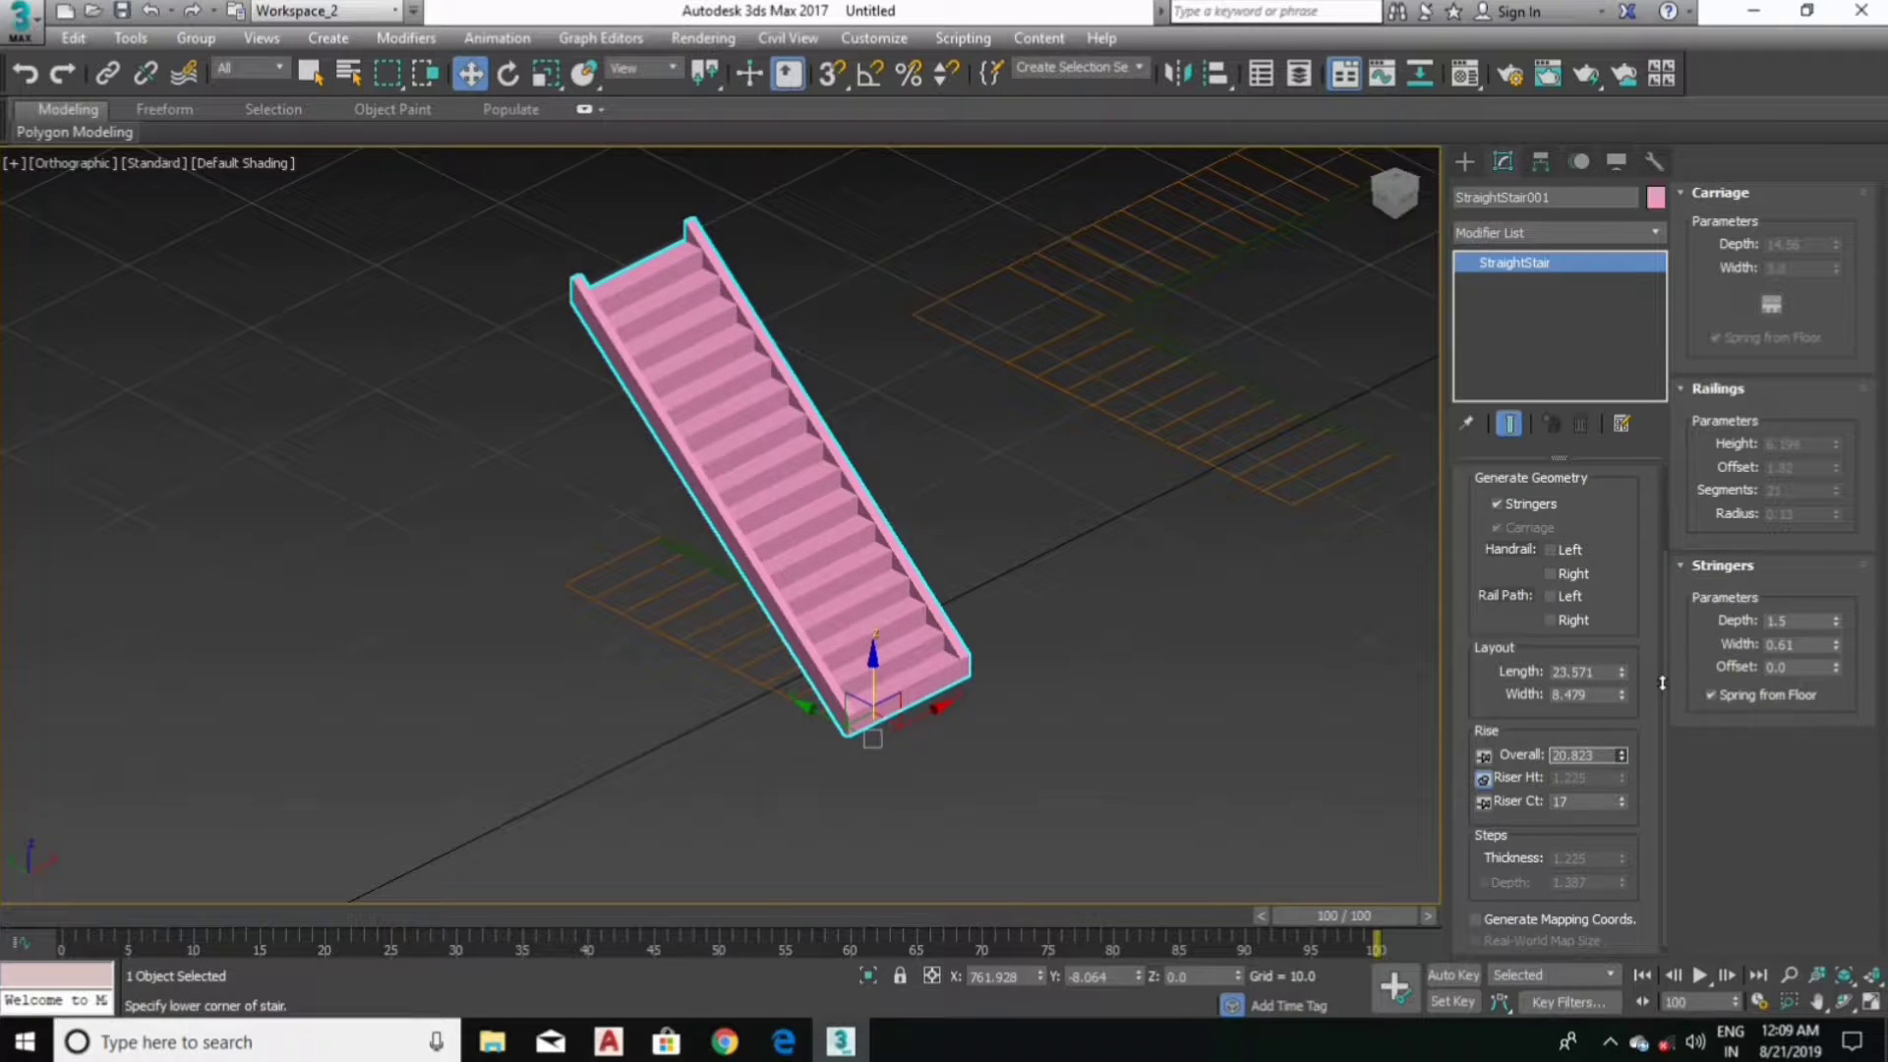
Step: Unlock riser count and reduce it to 12, giving an 11.024 overall rise
click(1484, 802)
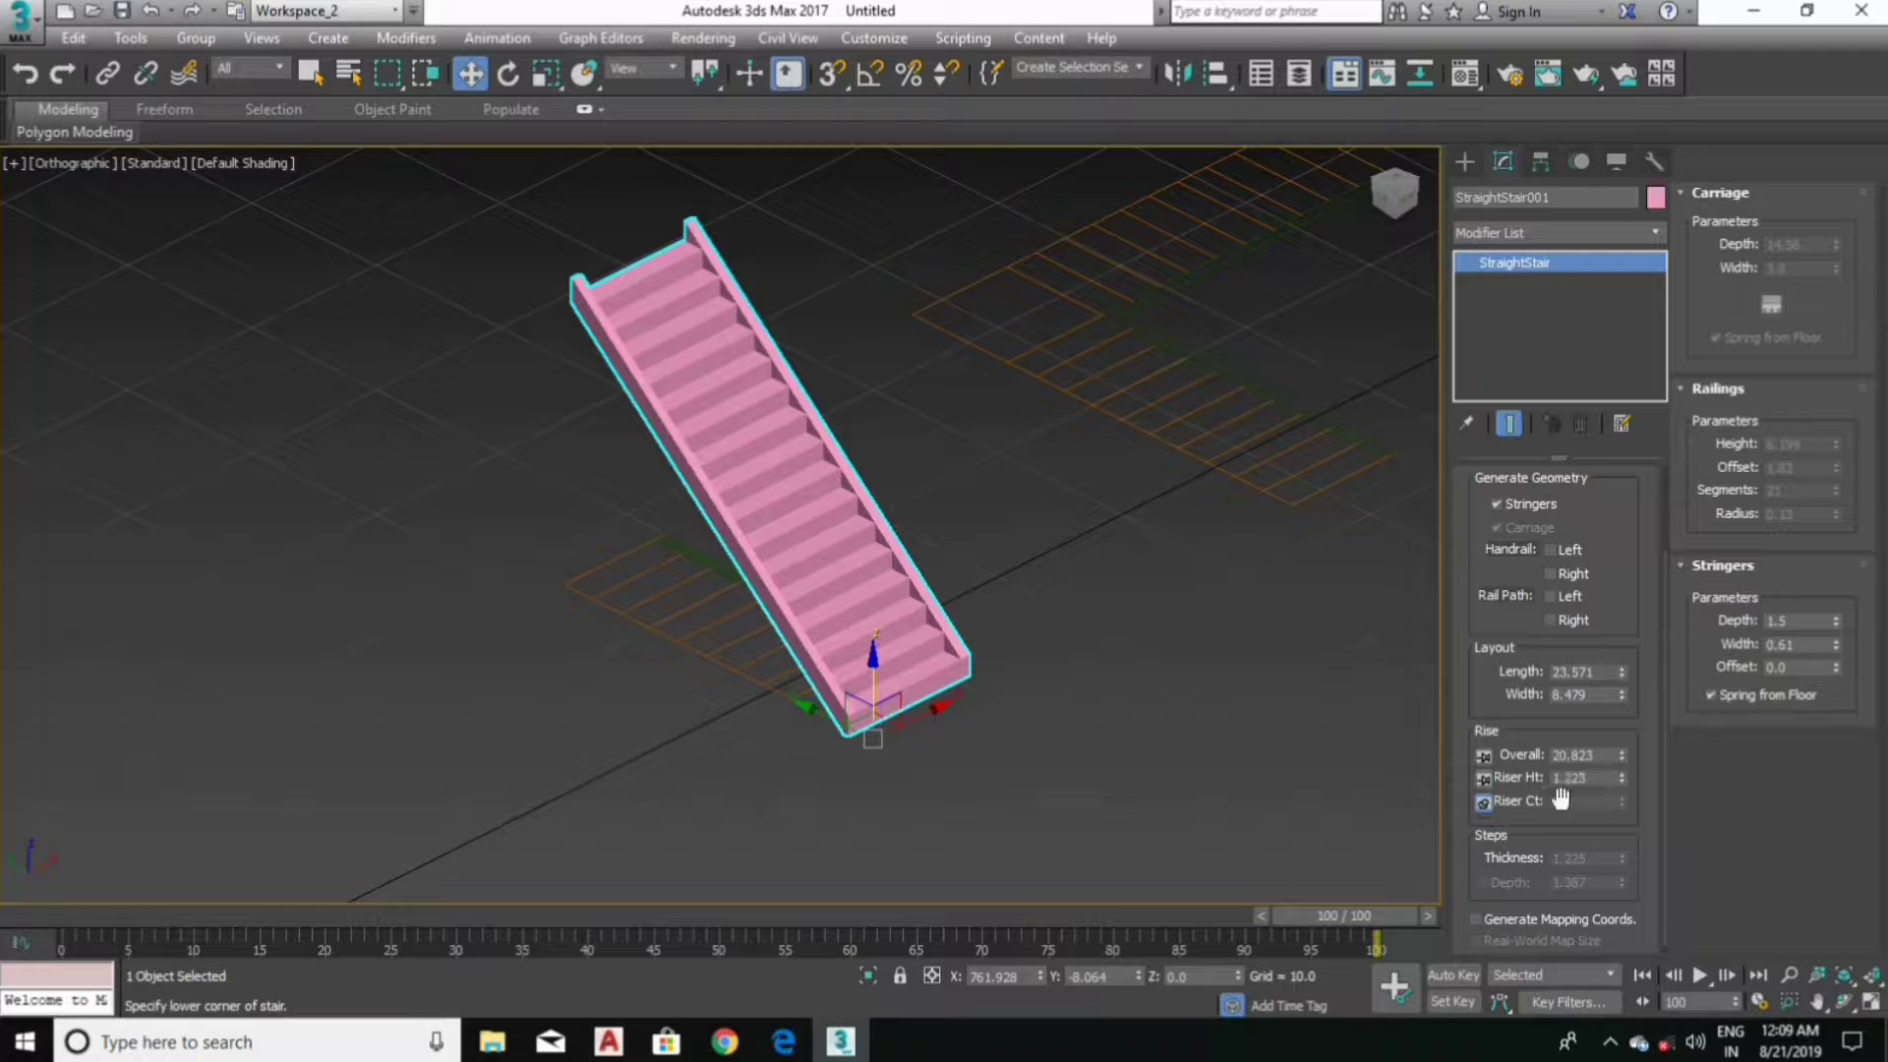
drag(1621, 777, 1636, 808)
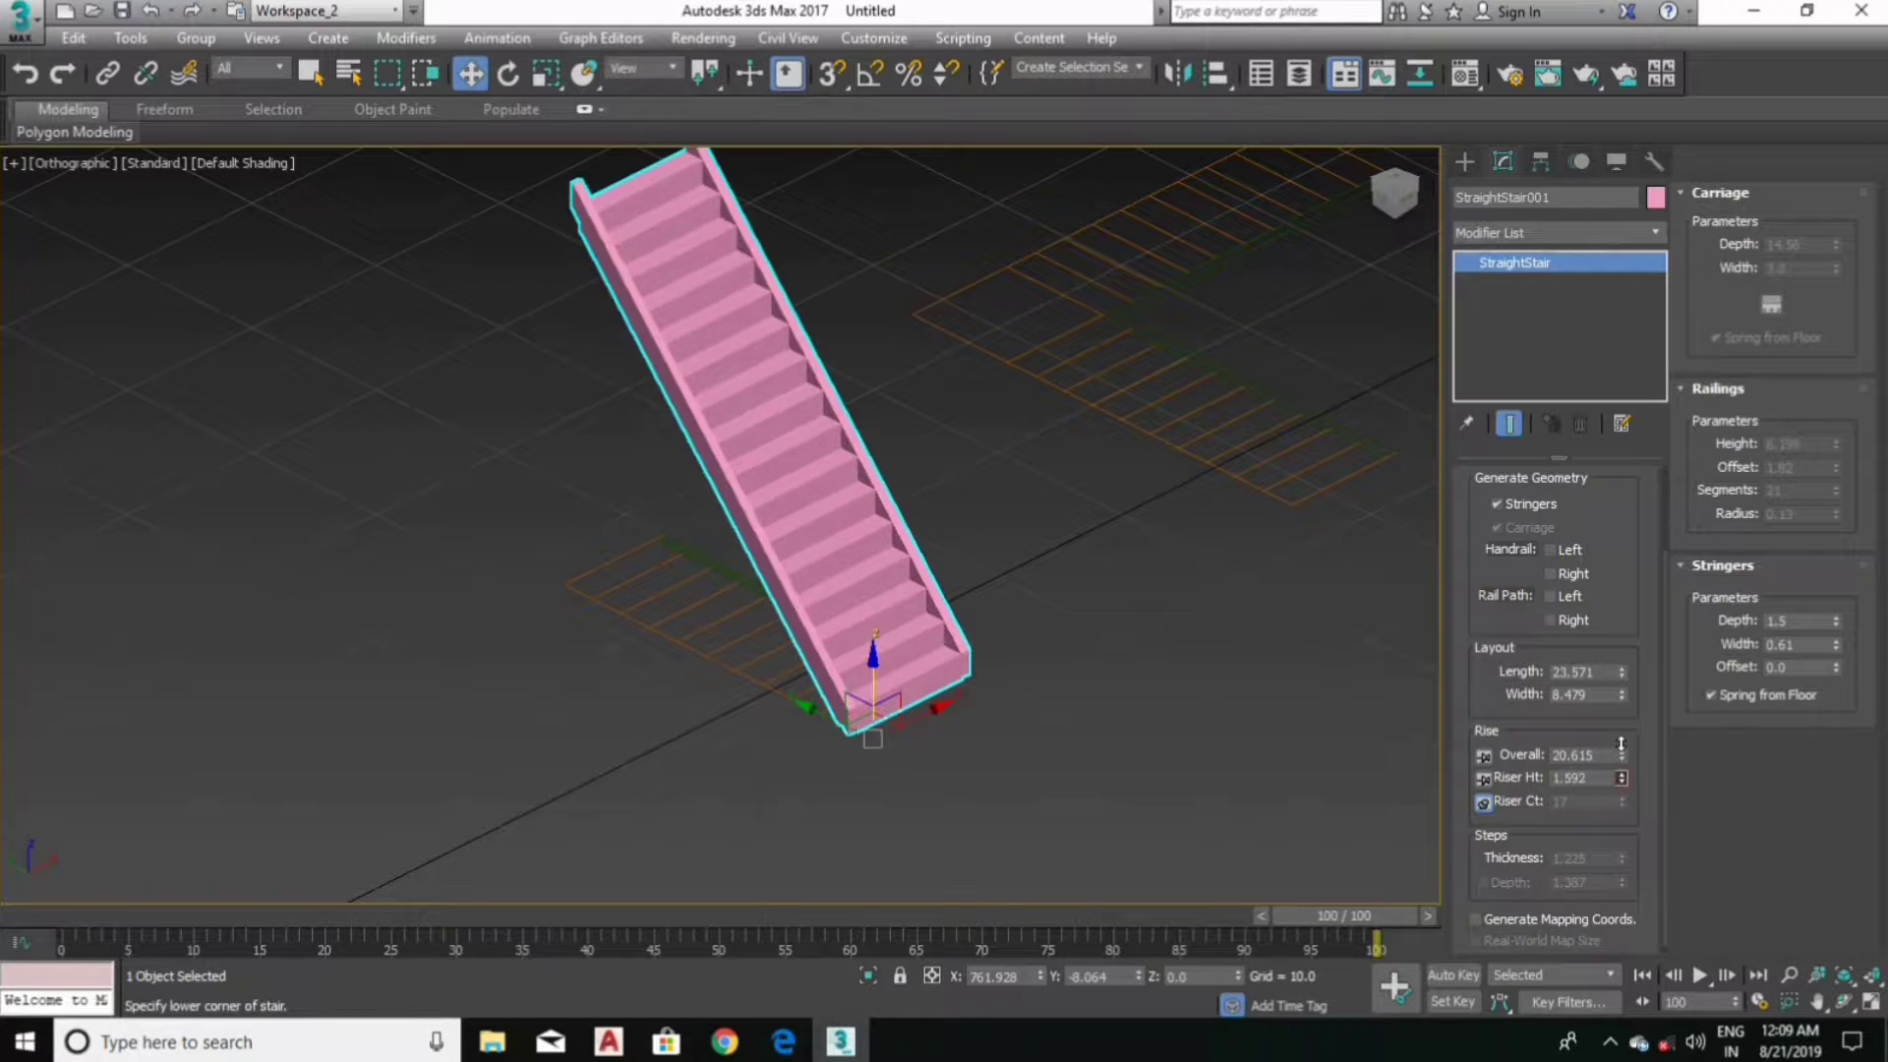
click(1484, 779)
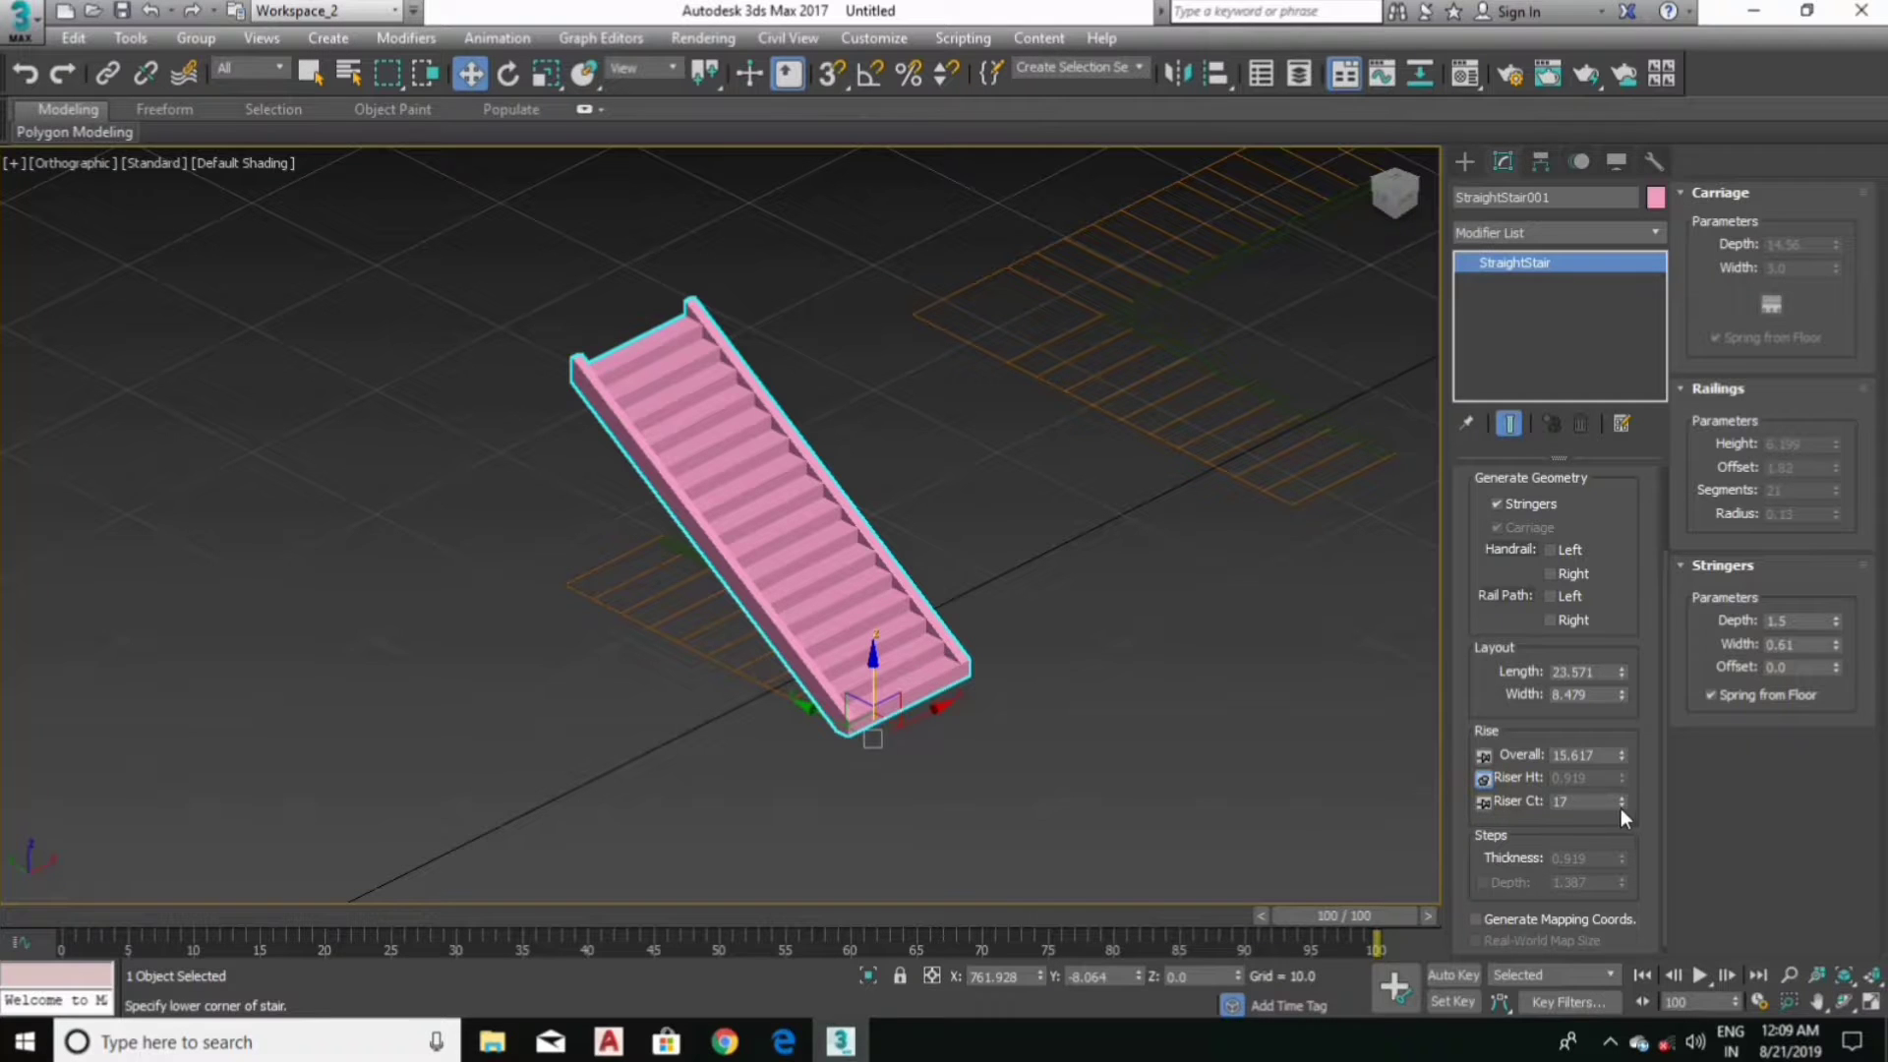
drag(1621, 808, 1621, 826)
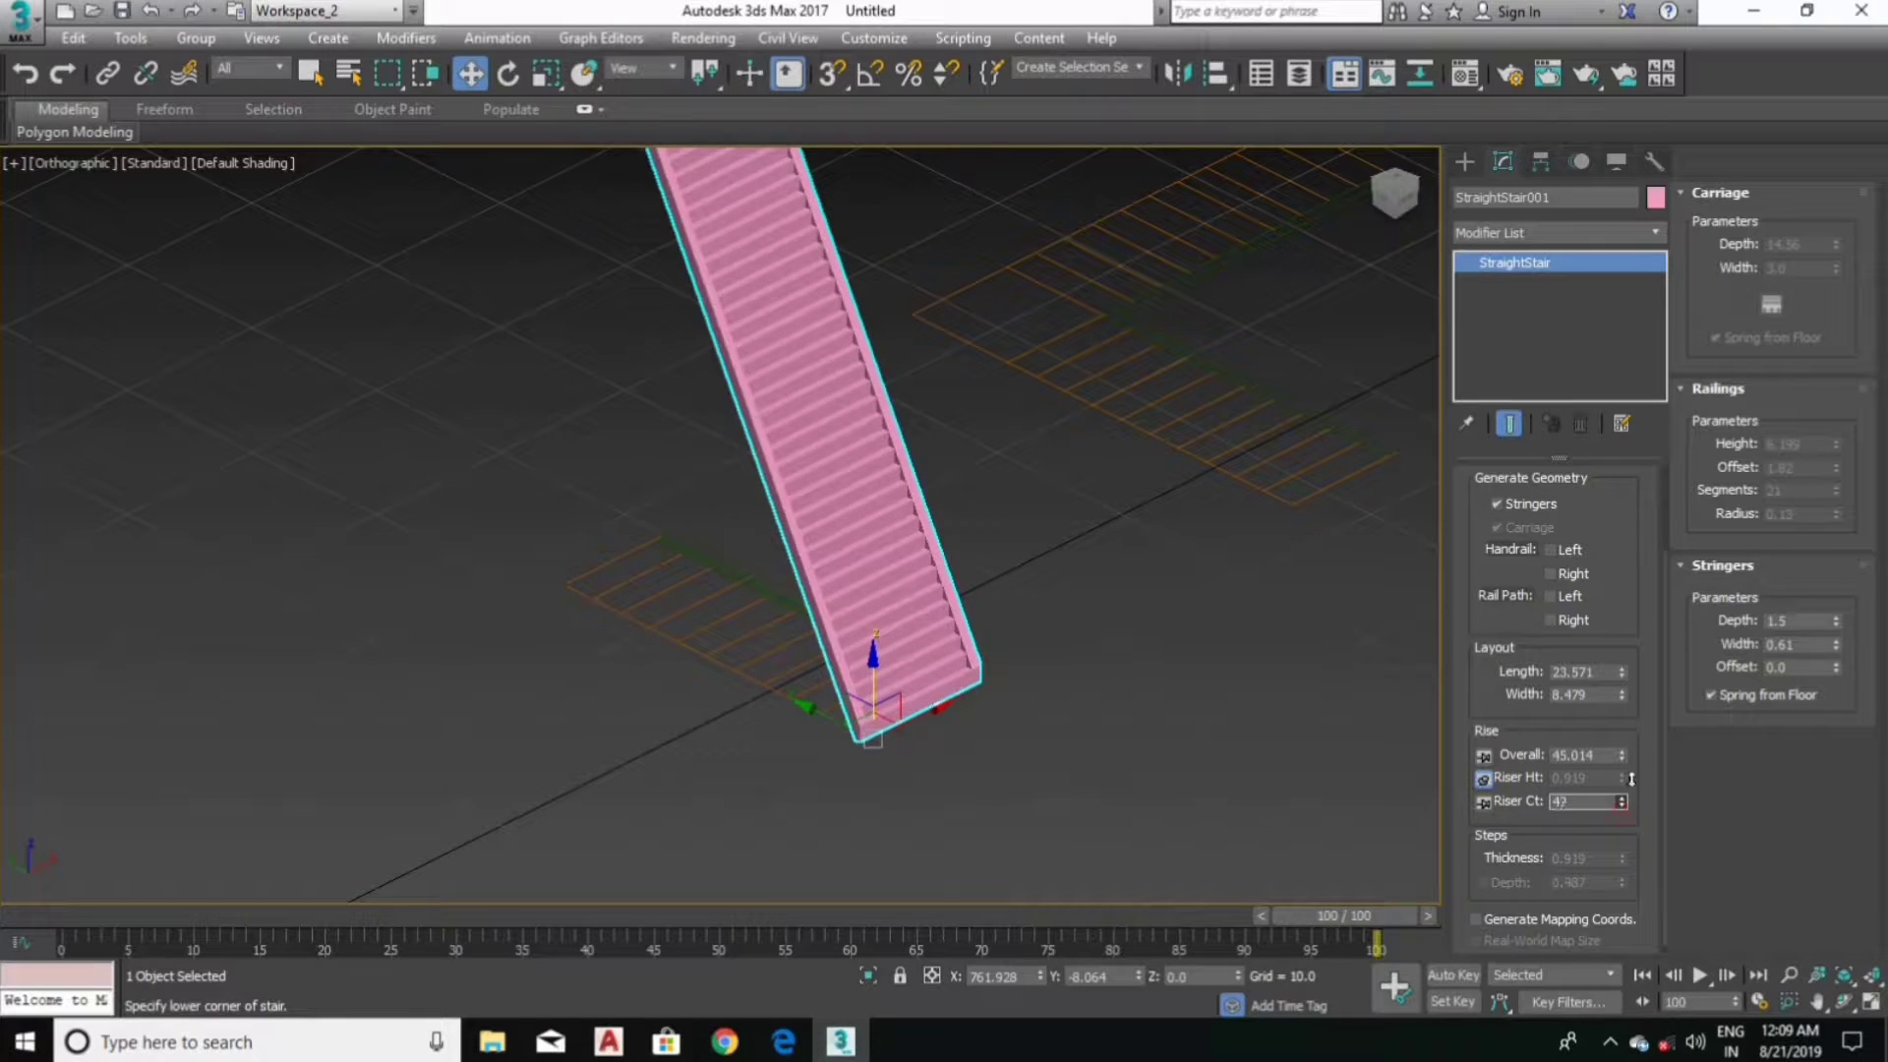
Step: Turn on left and right handrails along with the rail paths
click(1550, 550)
click(1548, 551)
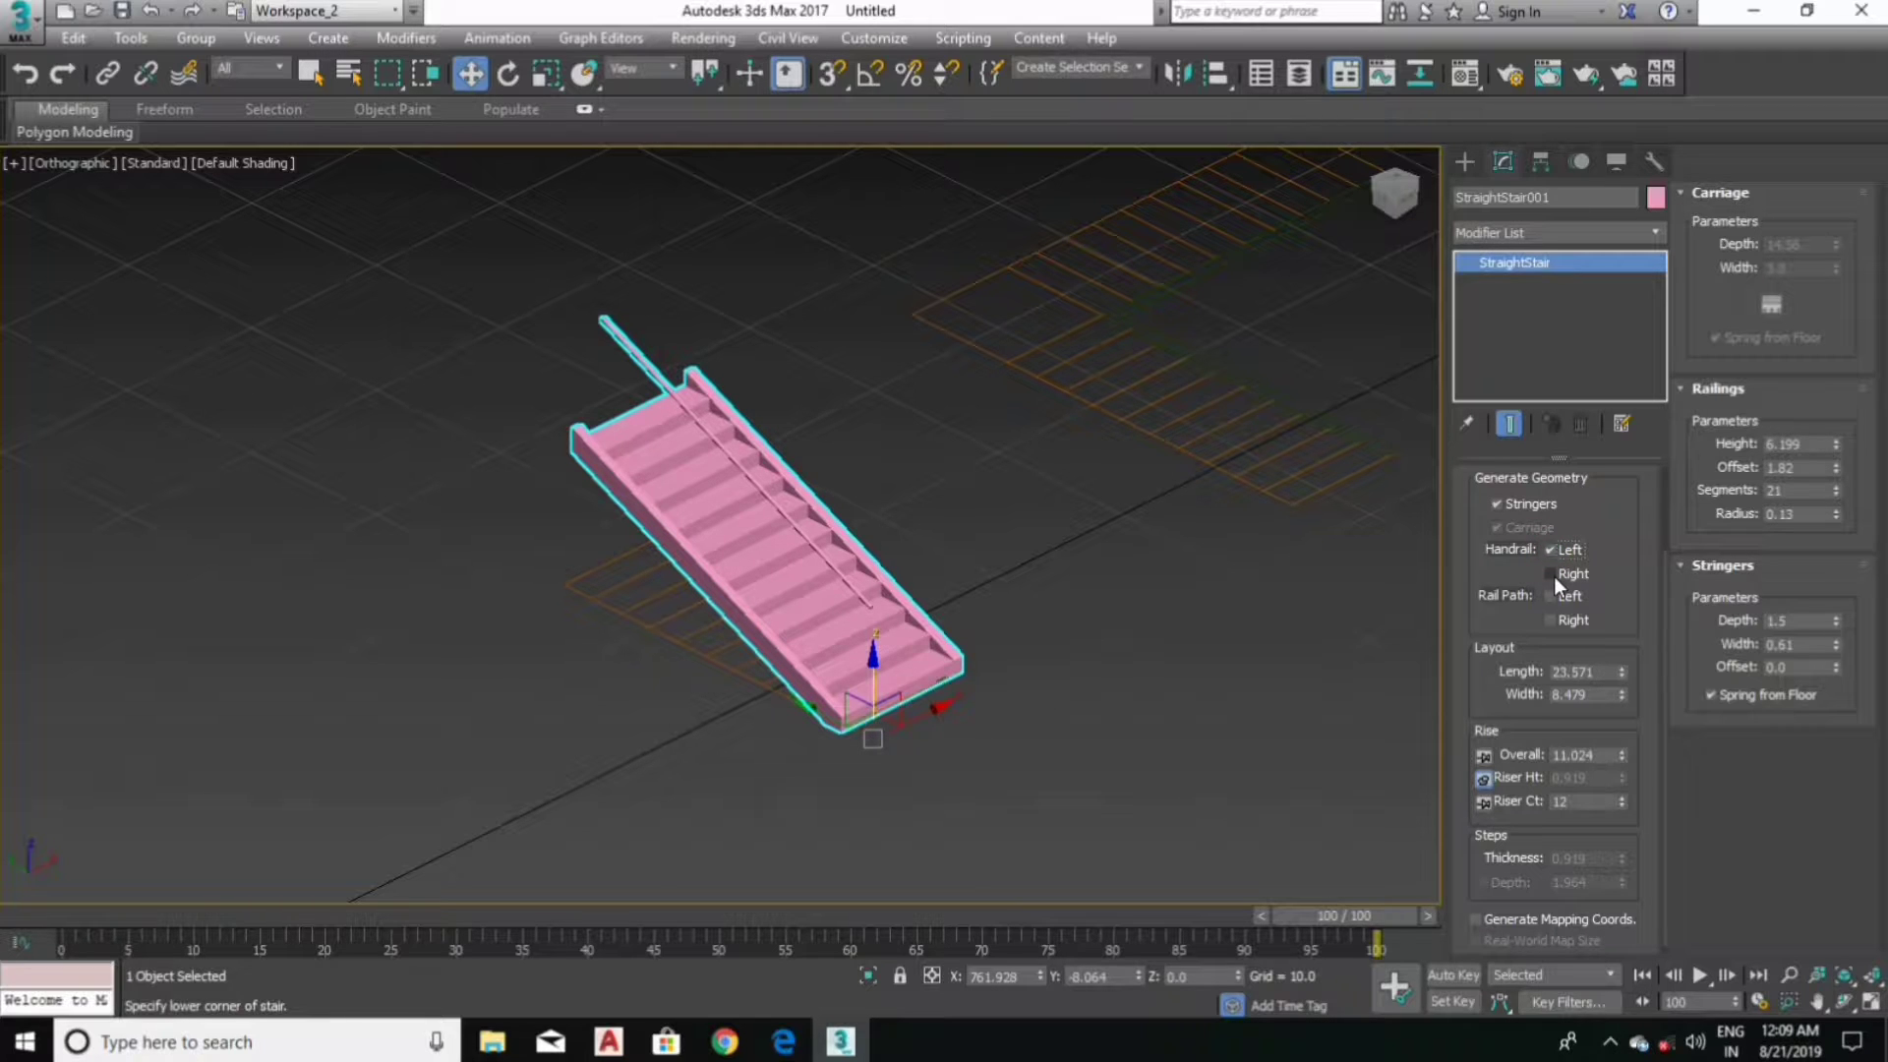
click(1551, 575)
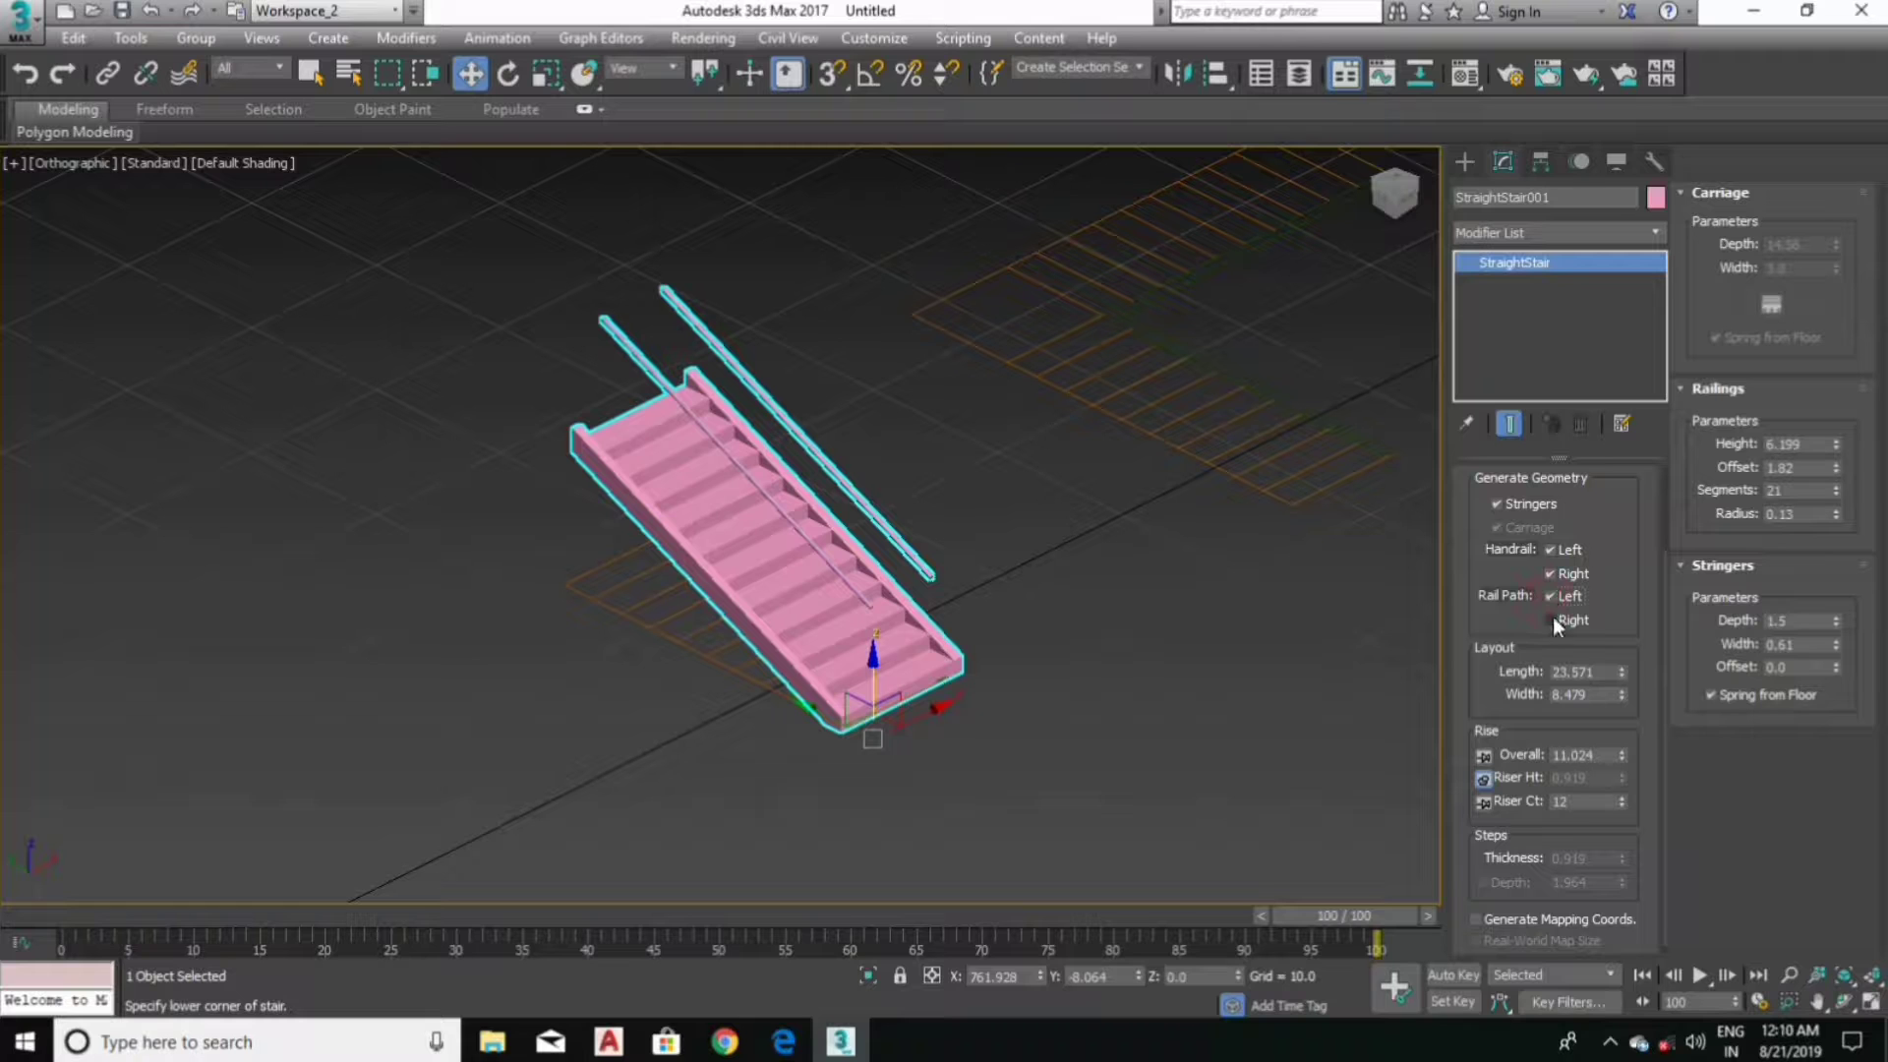
click(1552, 621)
Step: Lock Riser Ct so riser height stays editable at 0.919
scroll(952, 600, up, 3)
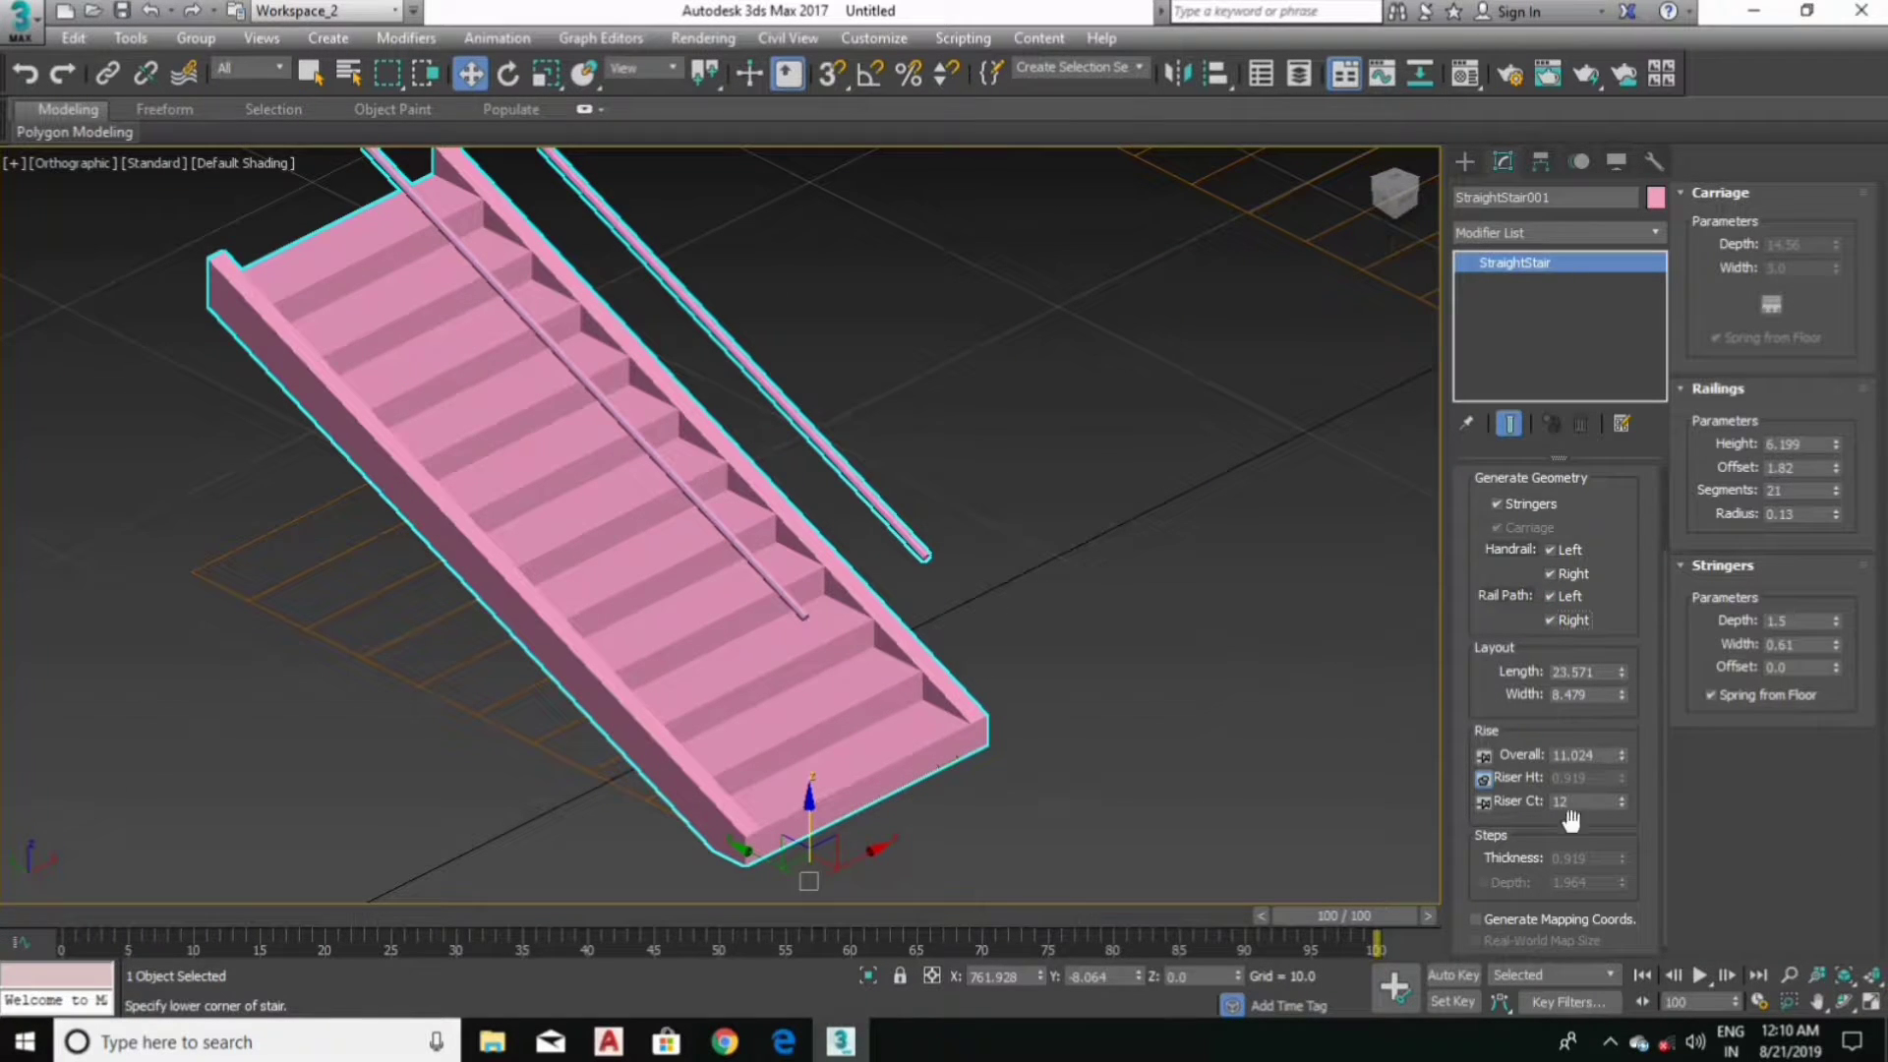
scroll(1514, 836, down, 1)
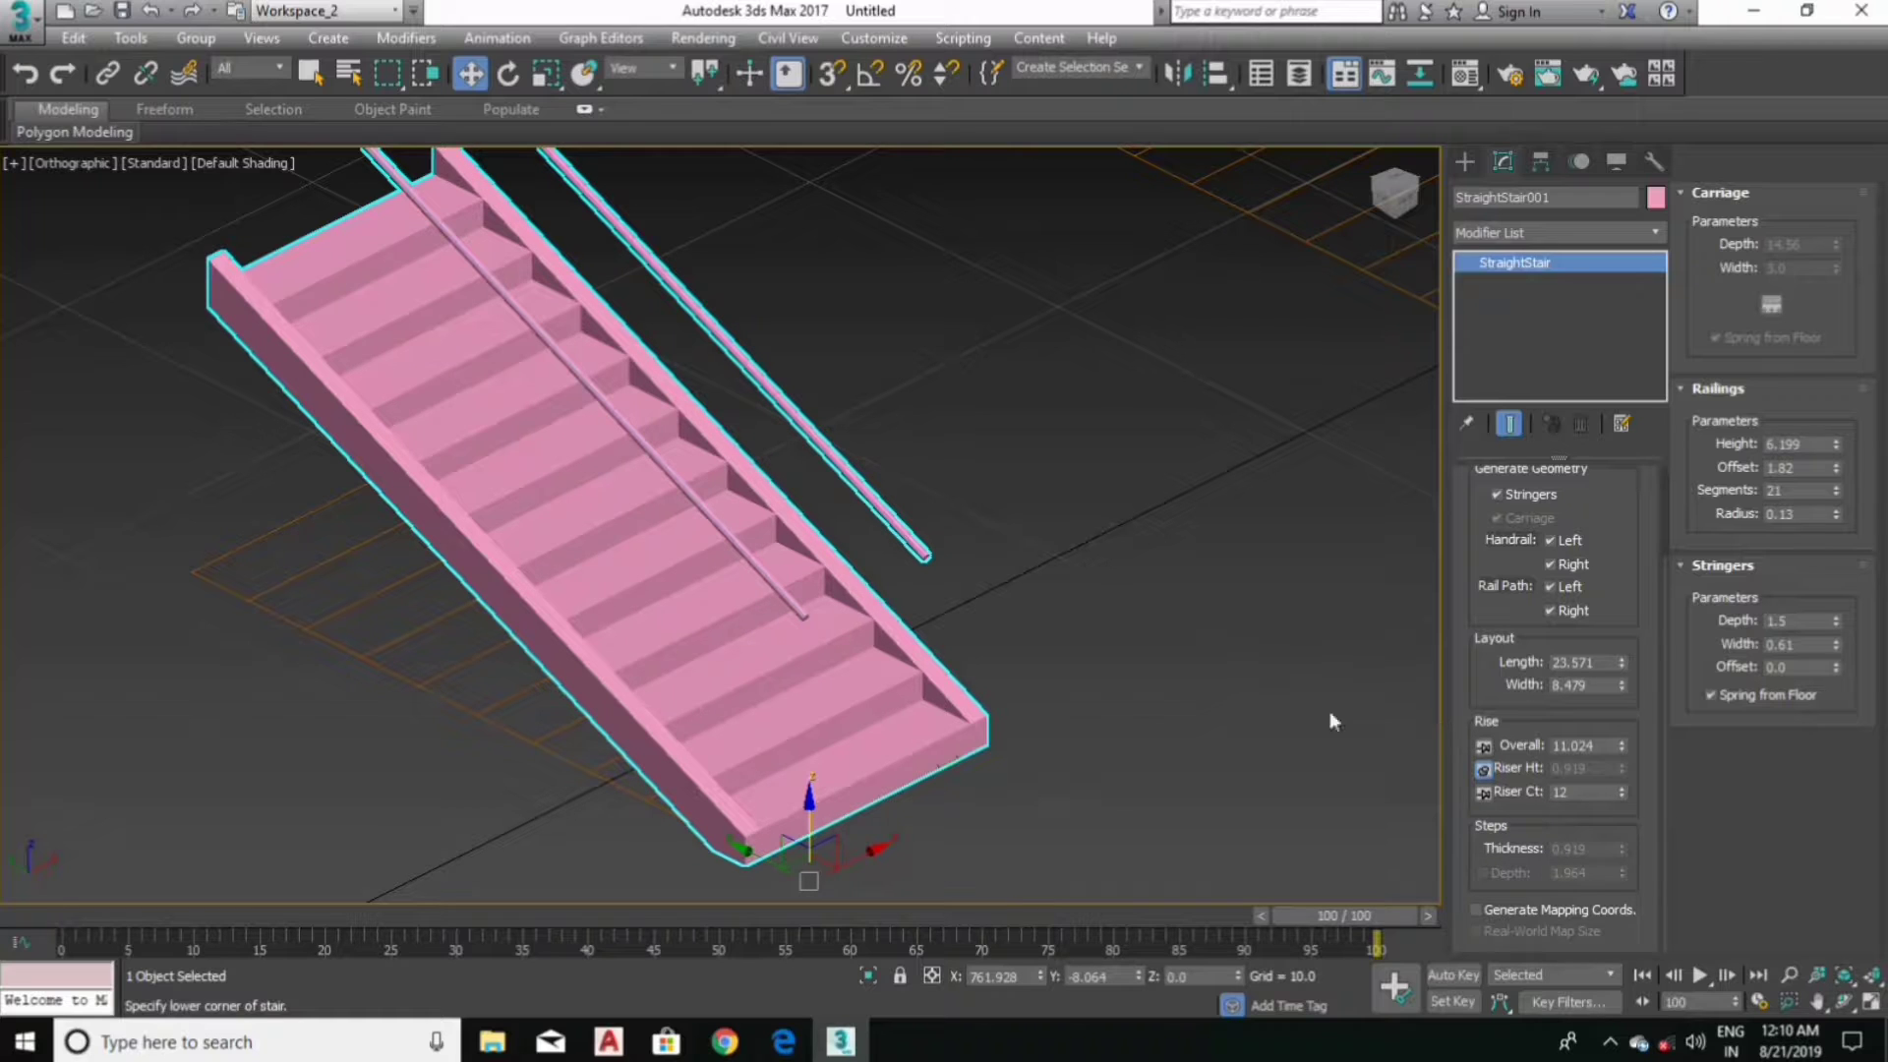
click(1485, 792)
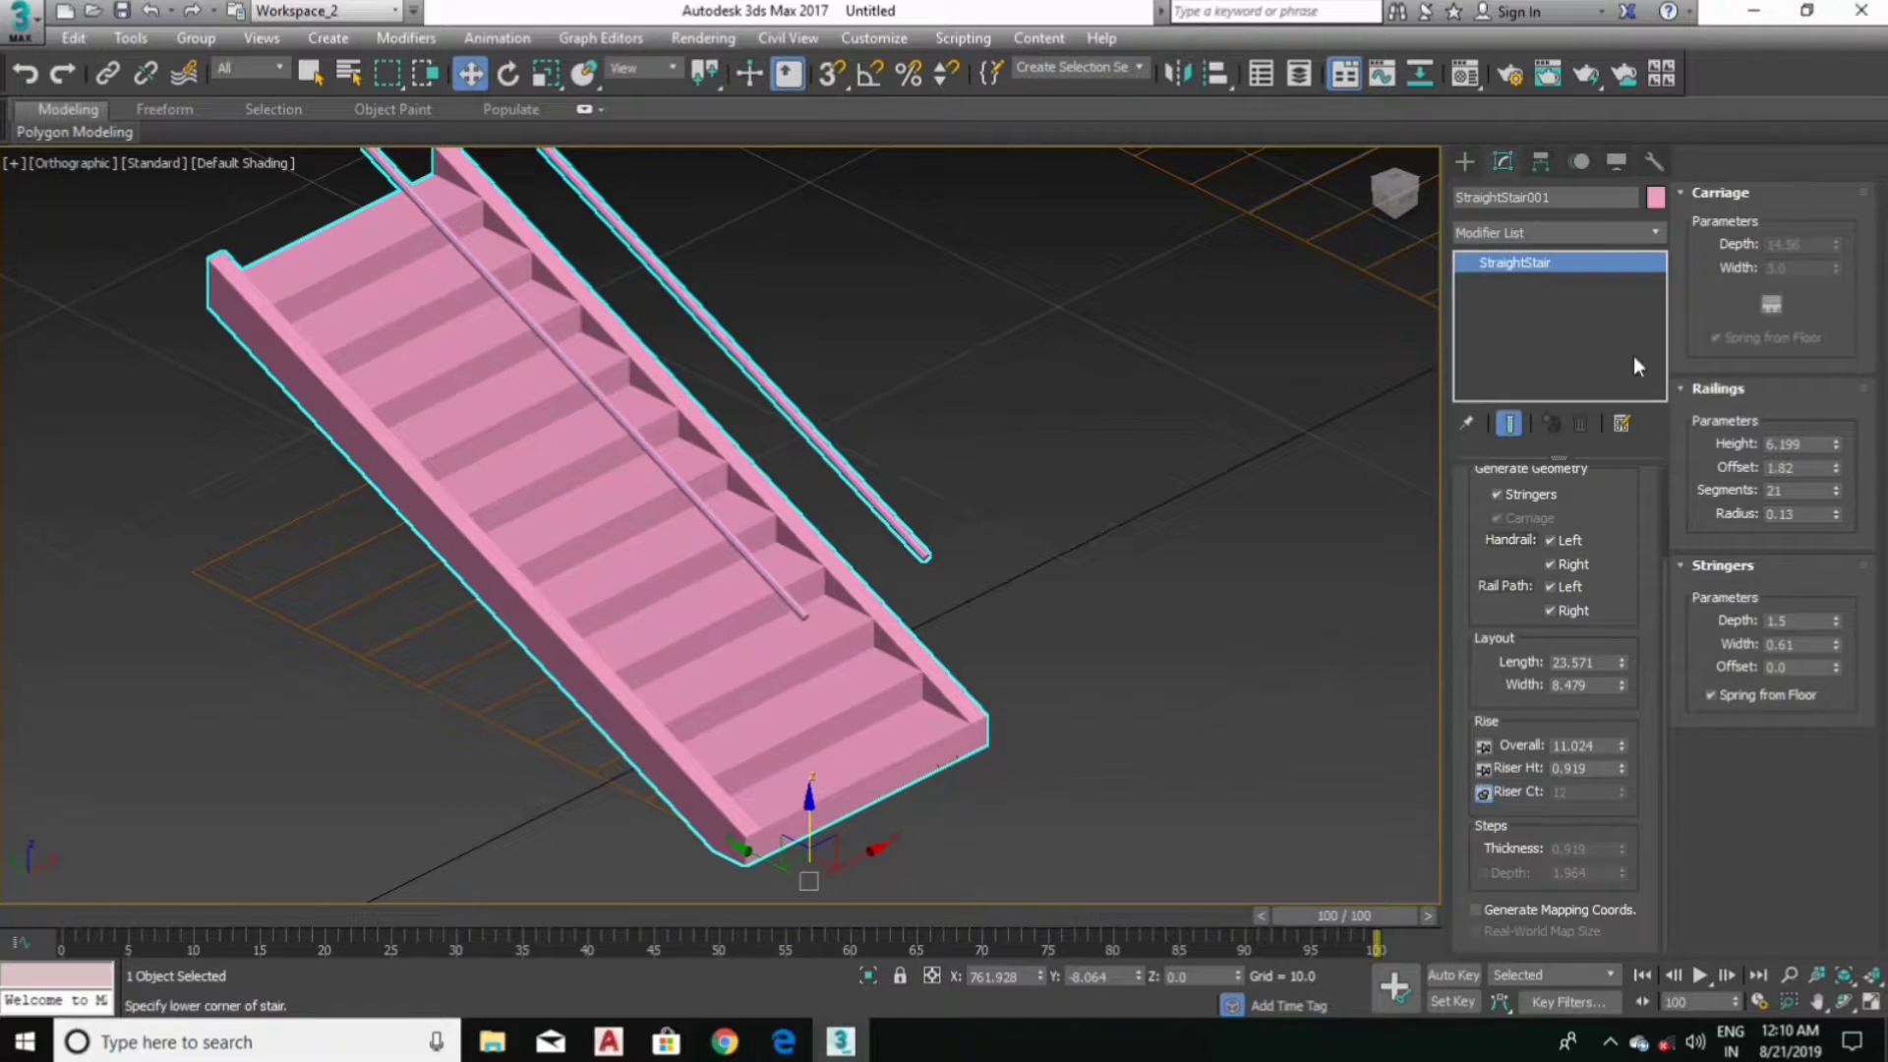
scroll(1596, 547, up, 2)
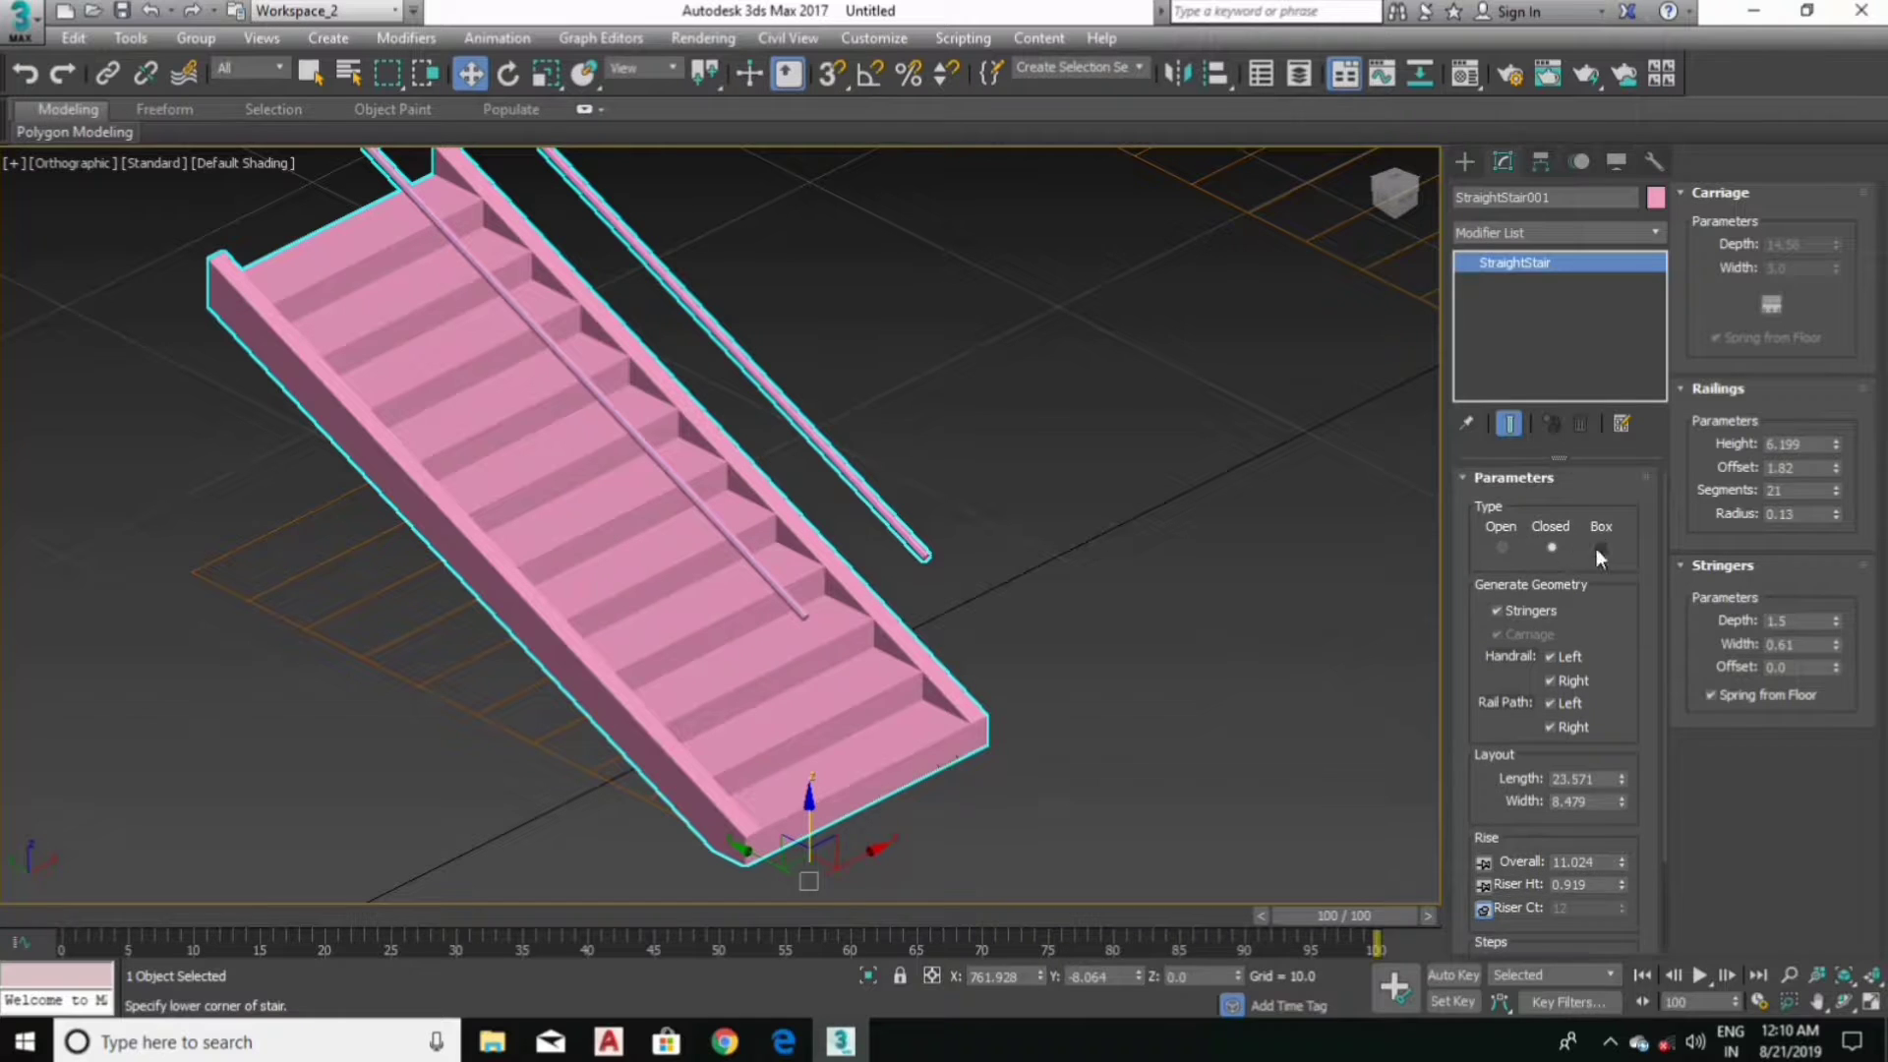
Step: Set an Open-type carriage depth of about 11.925, then make the stair Box type
click(1502, 547)
mouse_move(741, 596)
alt+middle_down()
mouse_move(644, 547)
mouse_move(667, 551)
alt+middle_up()
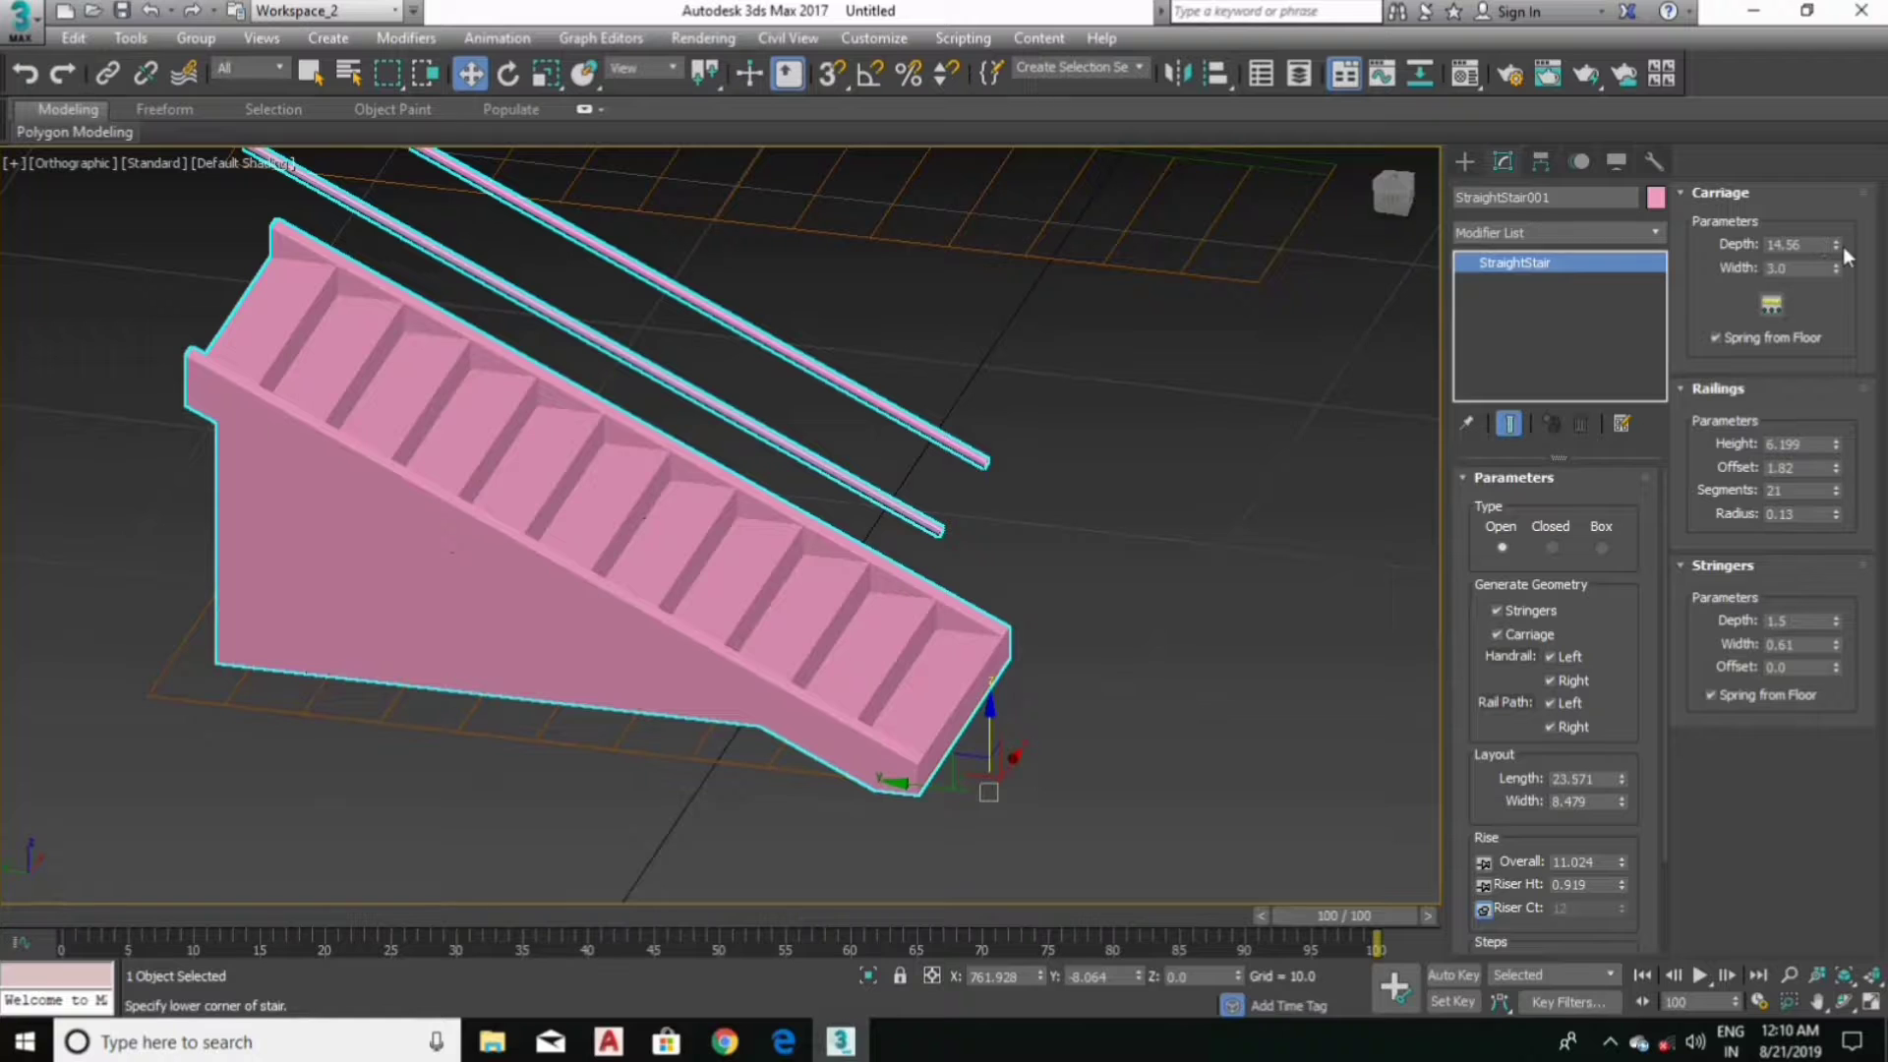
mouse_move(1836, 246)
mouse_down()
mouse_move(1842, 223)
mouse_move(1820, 315)
mouse_move(1824, 282)
mouse_up()
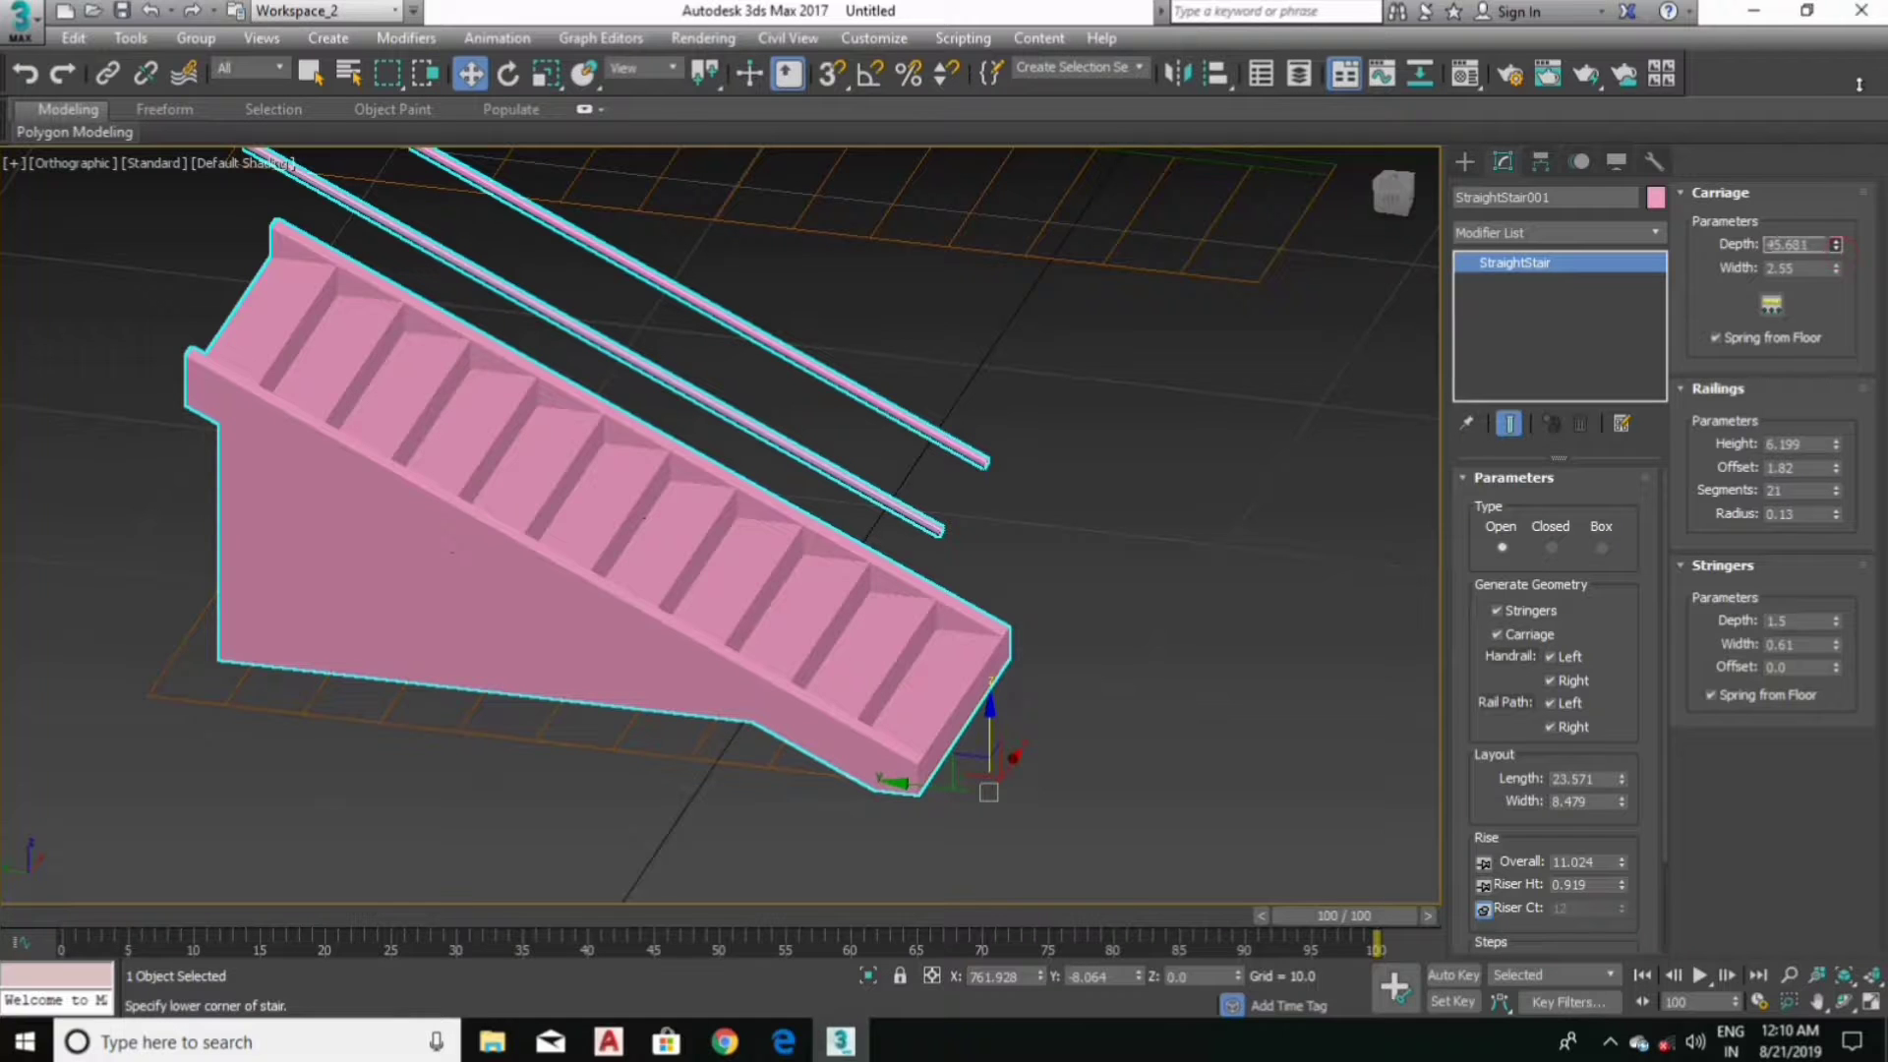
right_click(1836, 244)
drag(44, 335, 173, 320)
click(1605, 548)
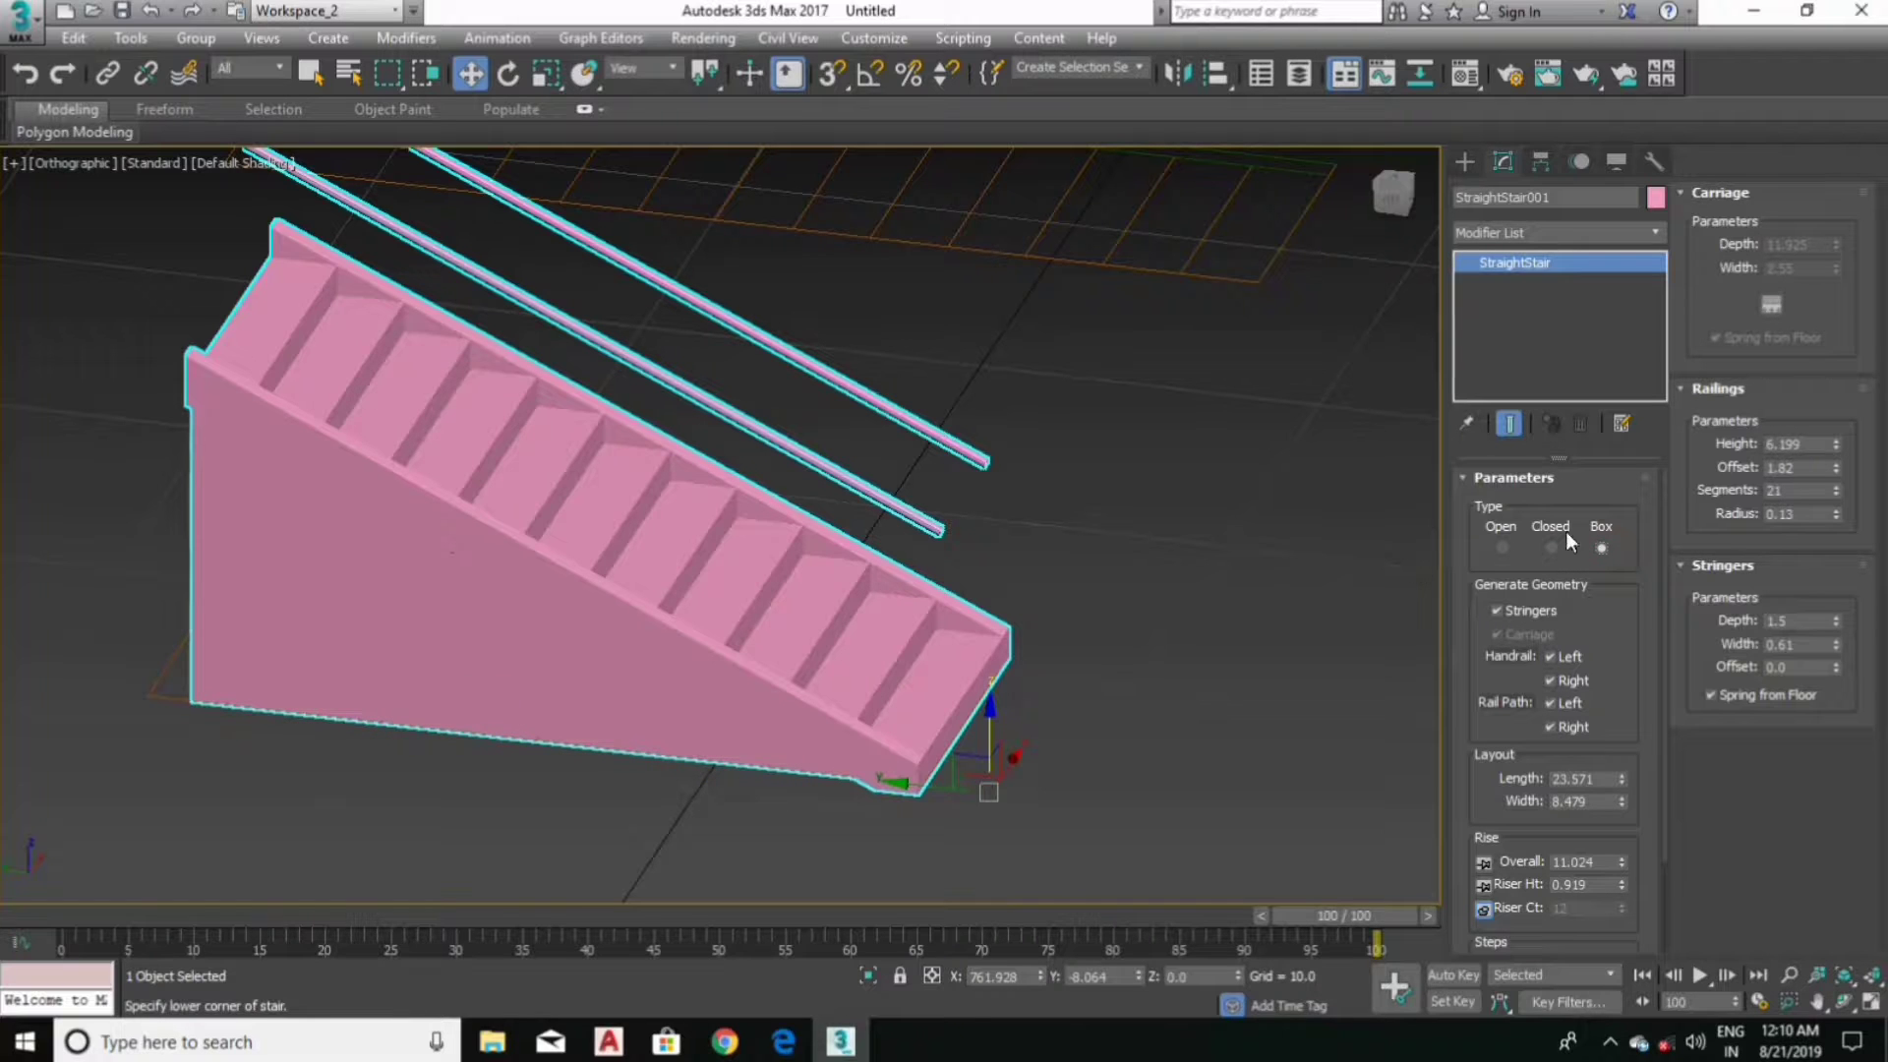
mouse_move(830, 435)
alt+middle_down()
mouse_move(600, 478)
mouse_move(729, 466)
mouse_move(831, 415)
alt+middle_up()
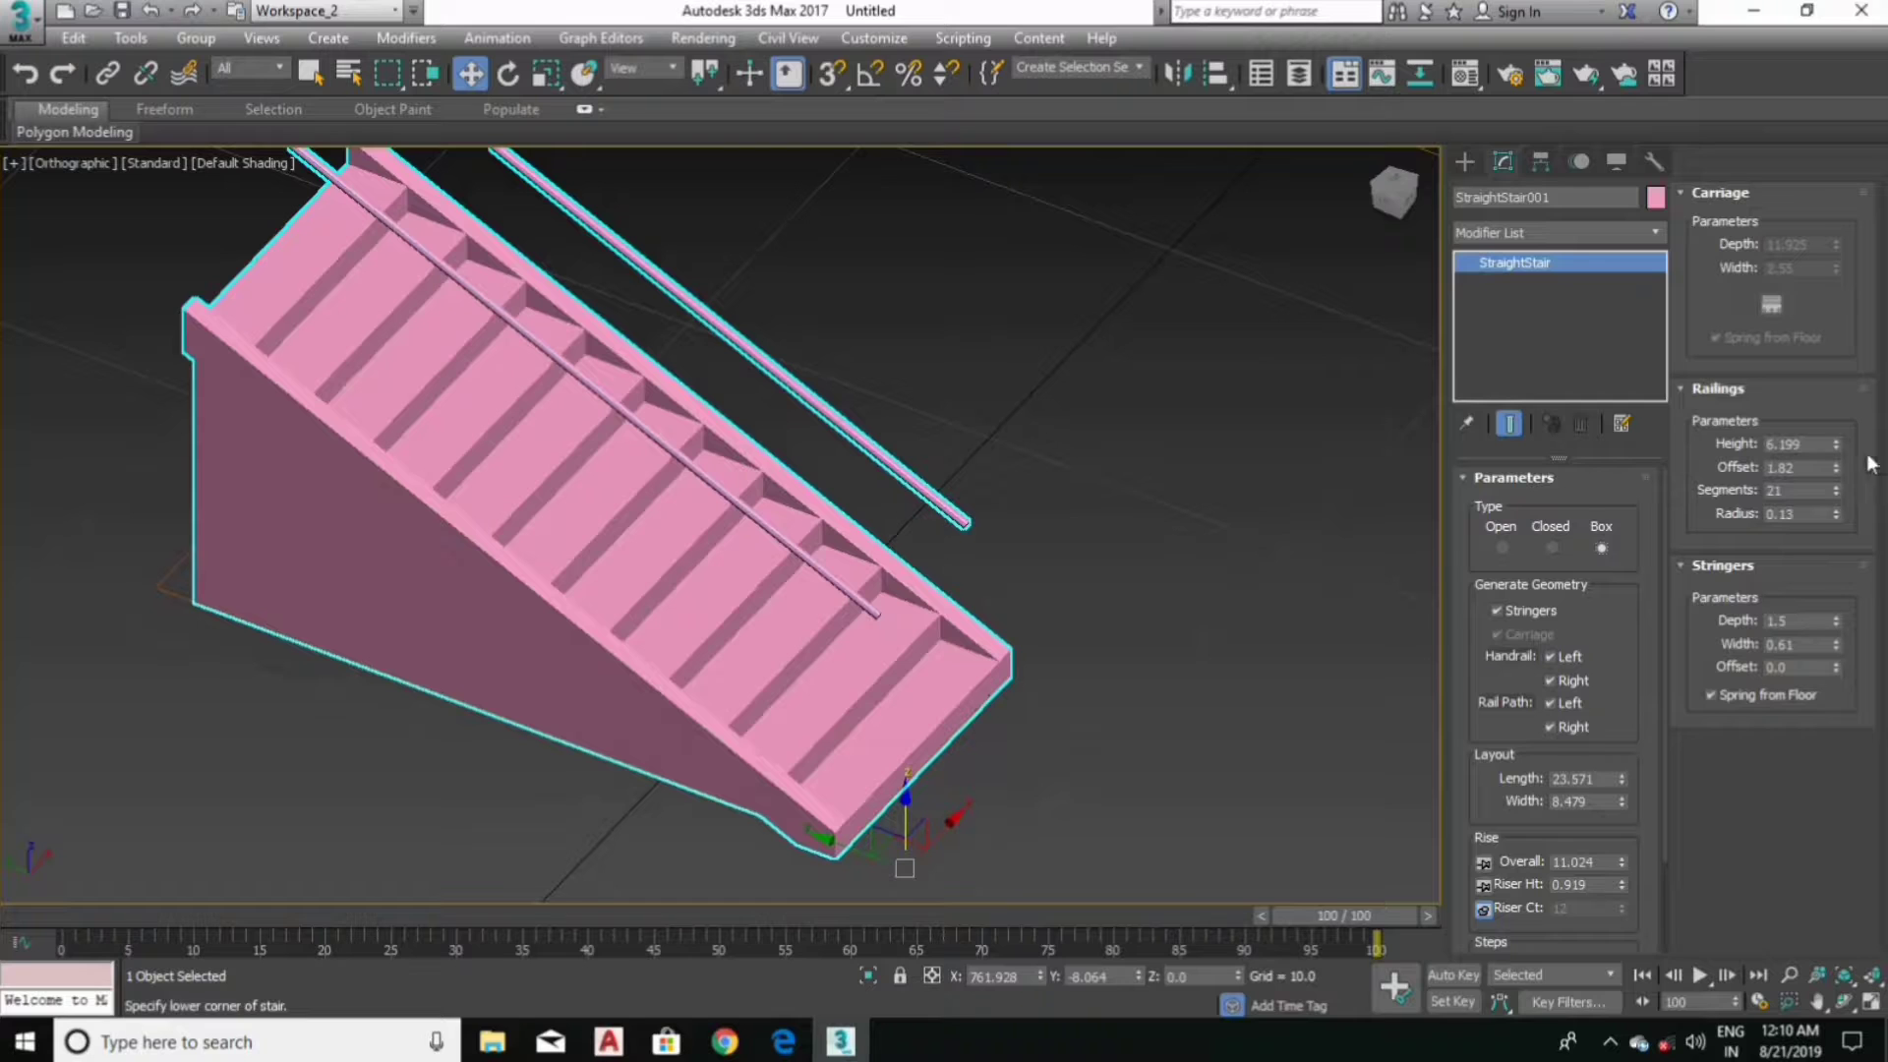
Step: Set the handrails to height 8.121, 3 segments and radius 0.14
mouse_move(1840, 450)
mouse_down()
mouse_move(1837, 415)
mouse_move(1842, 494)
mouse_move(1836, 437)
mouse_up()
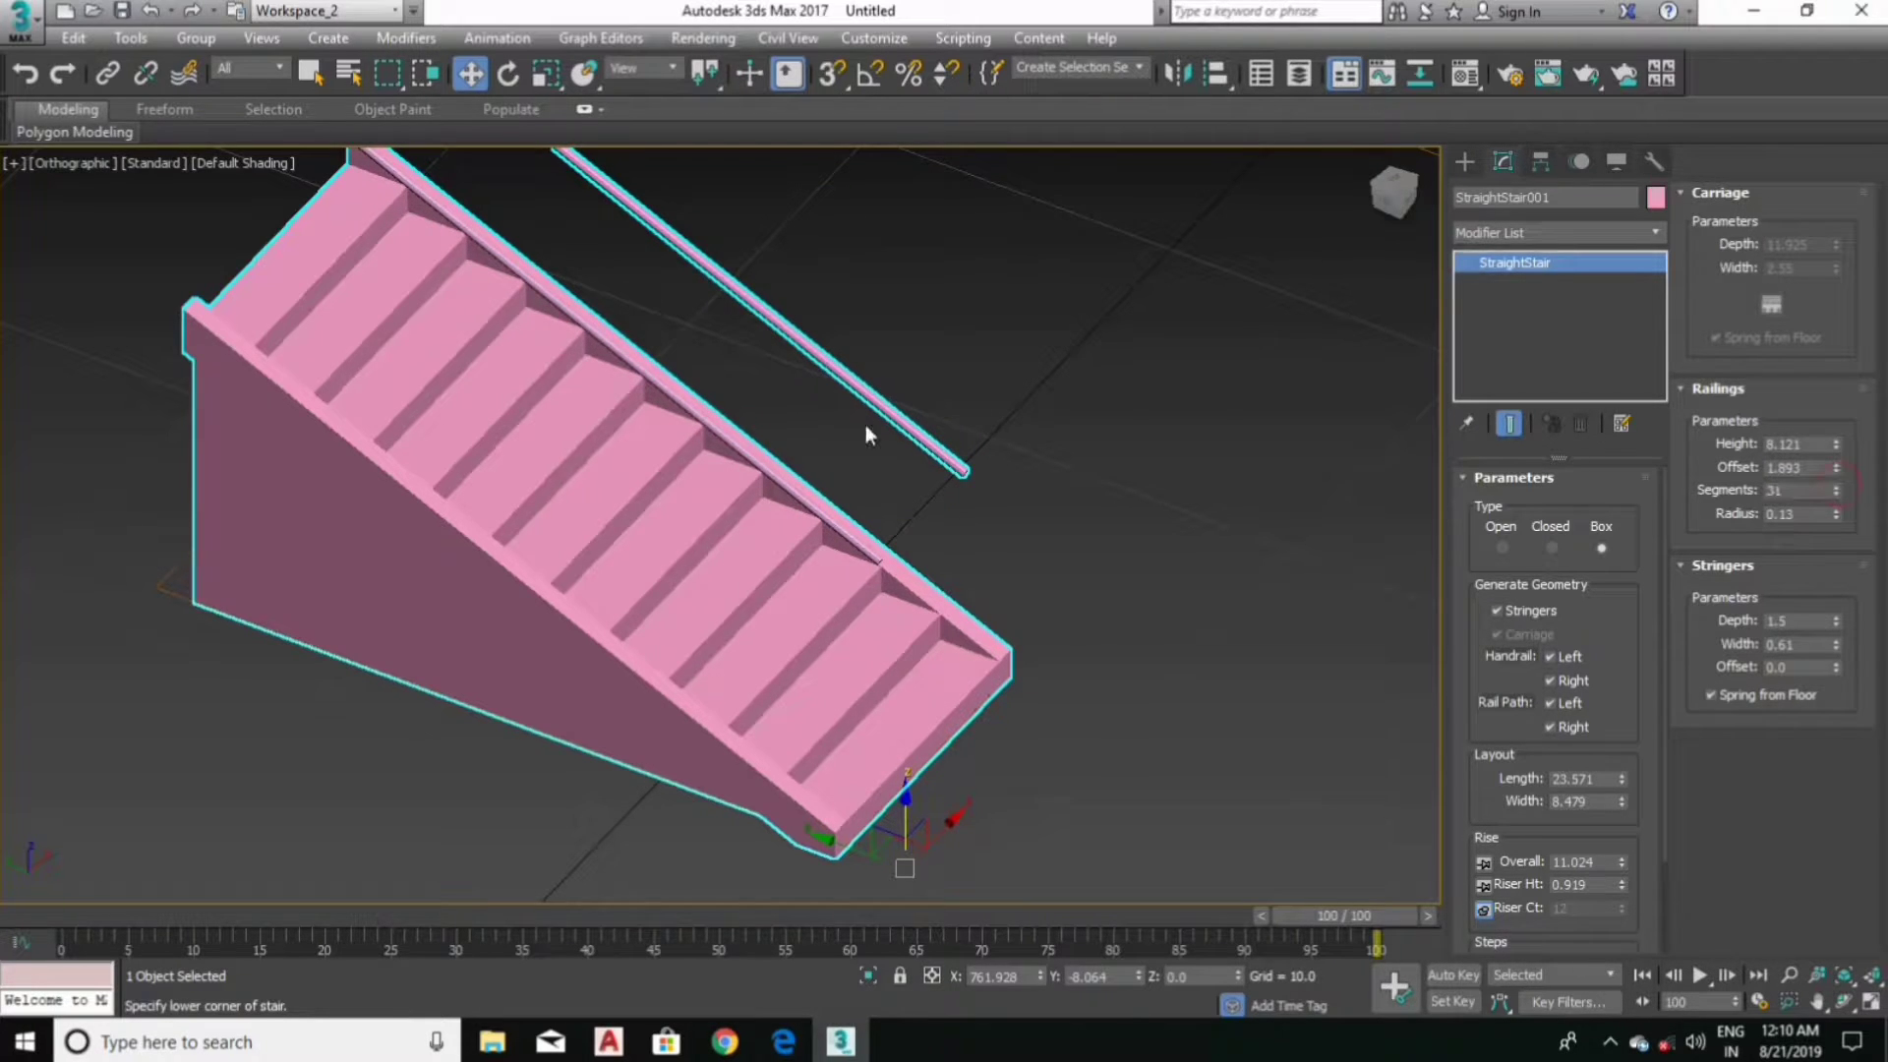
scroll(967, 555, up, 4)
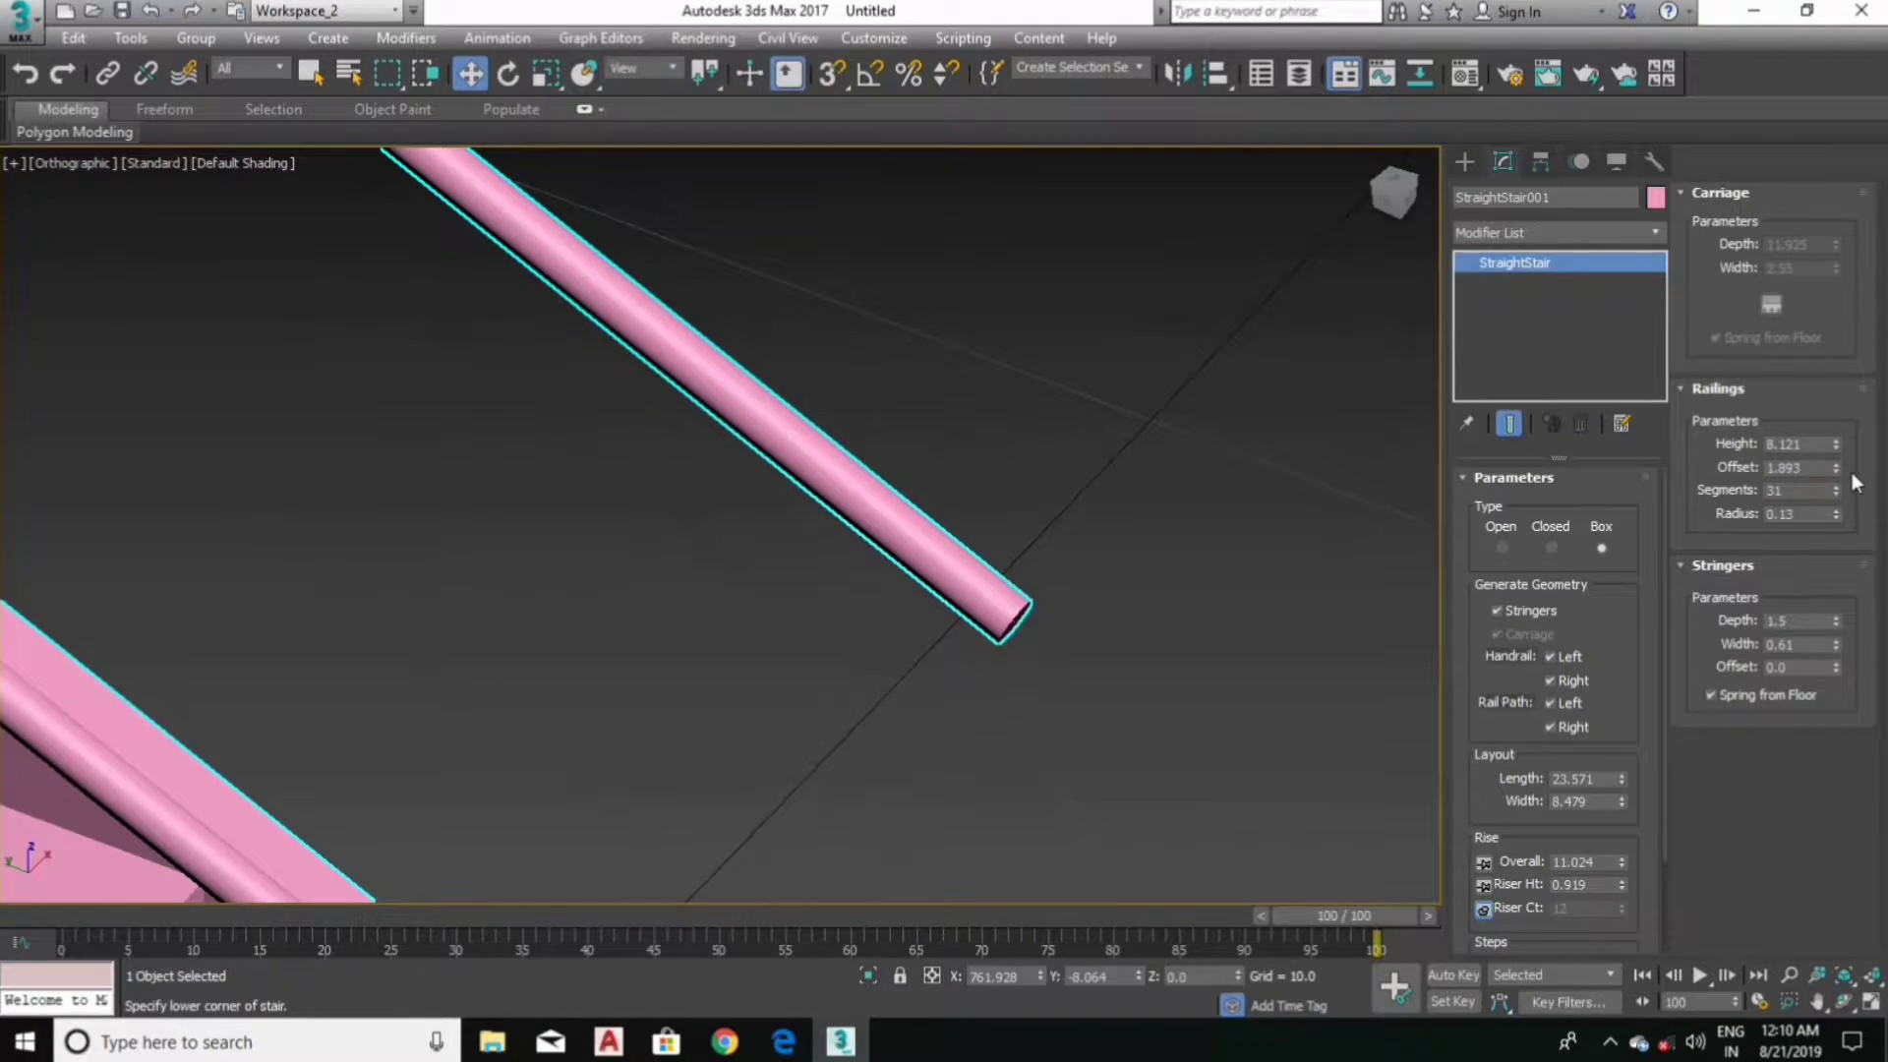
drag(1839, 490, 1840, 538)
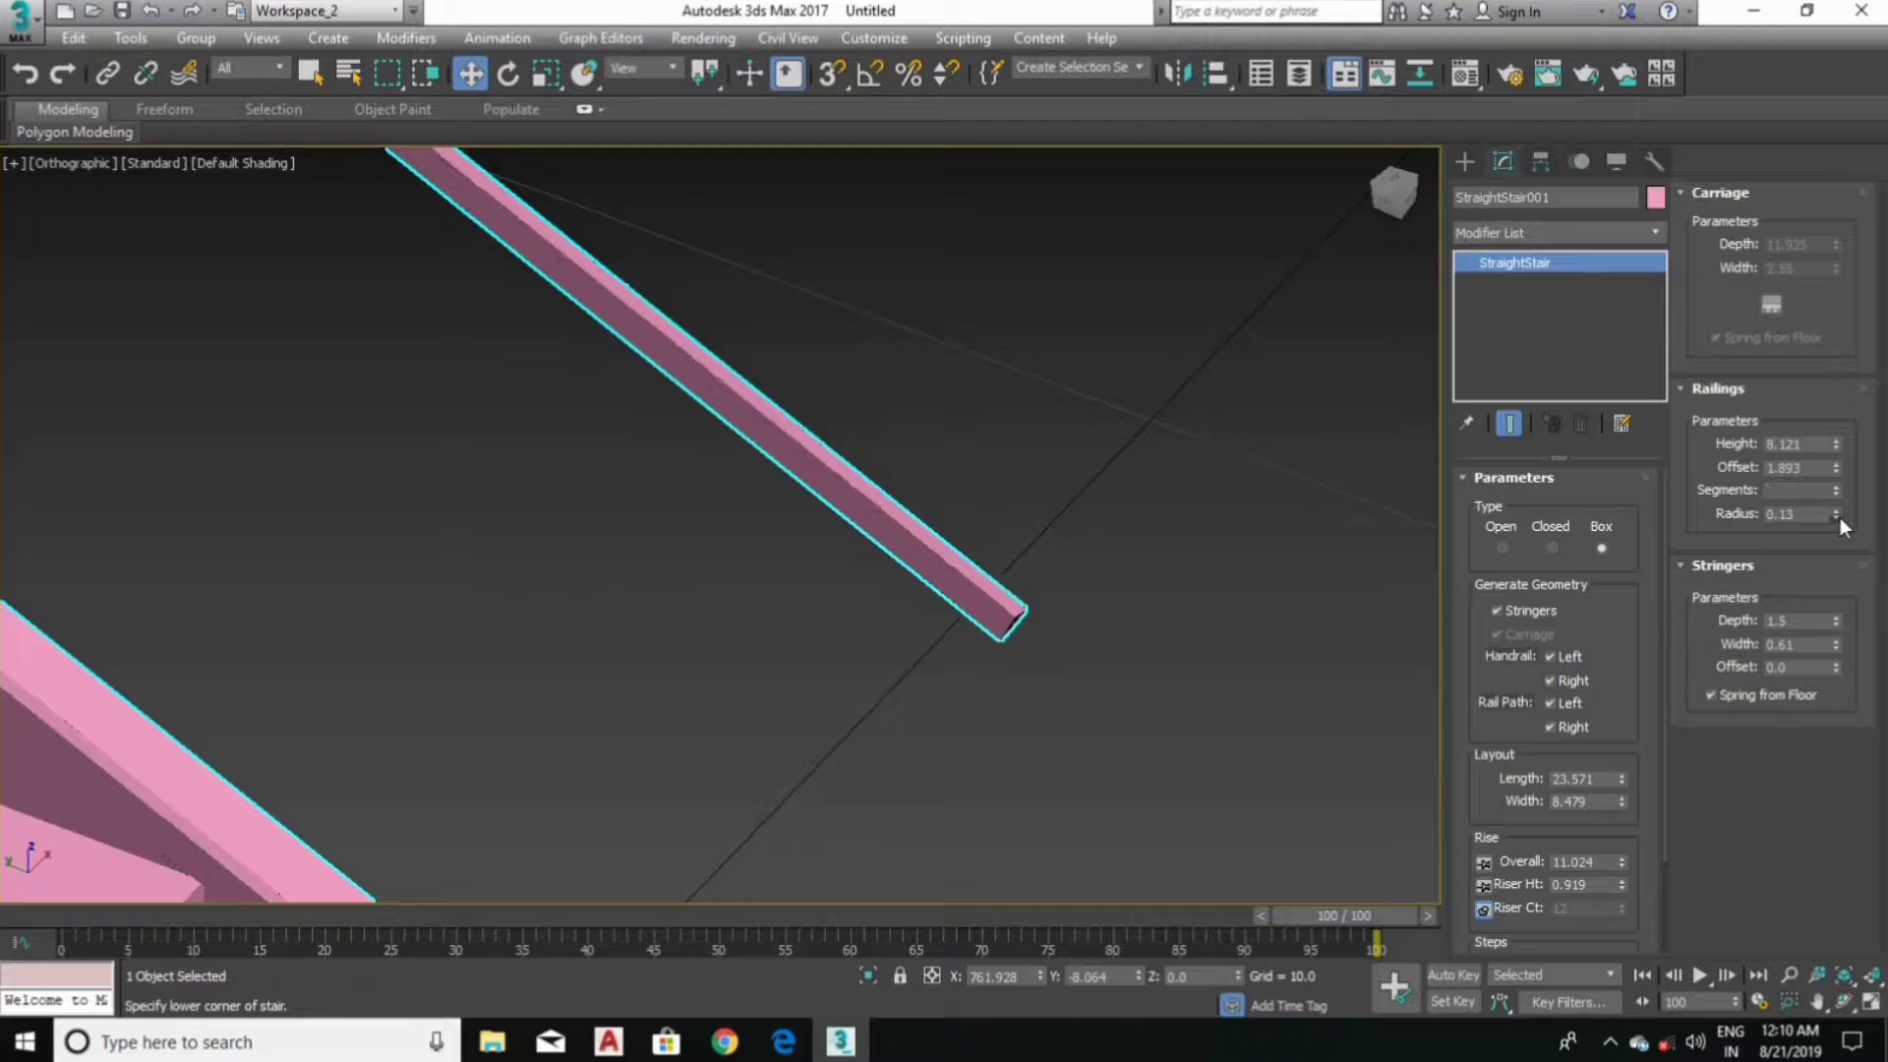
drag(1837, 515, 1837, 512)
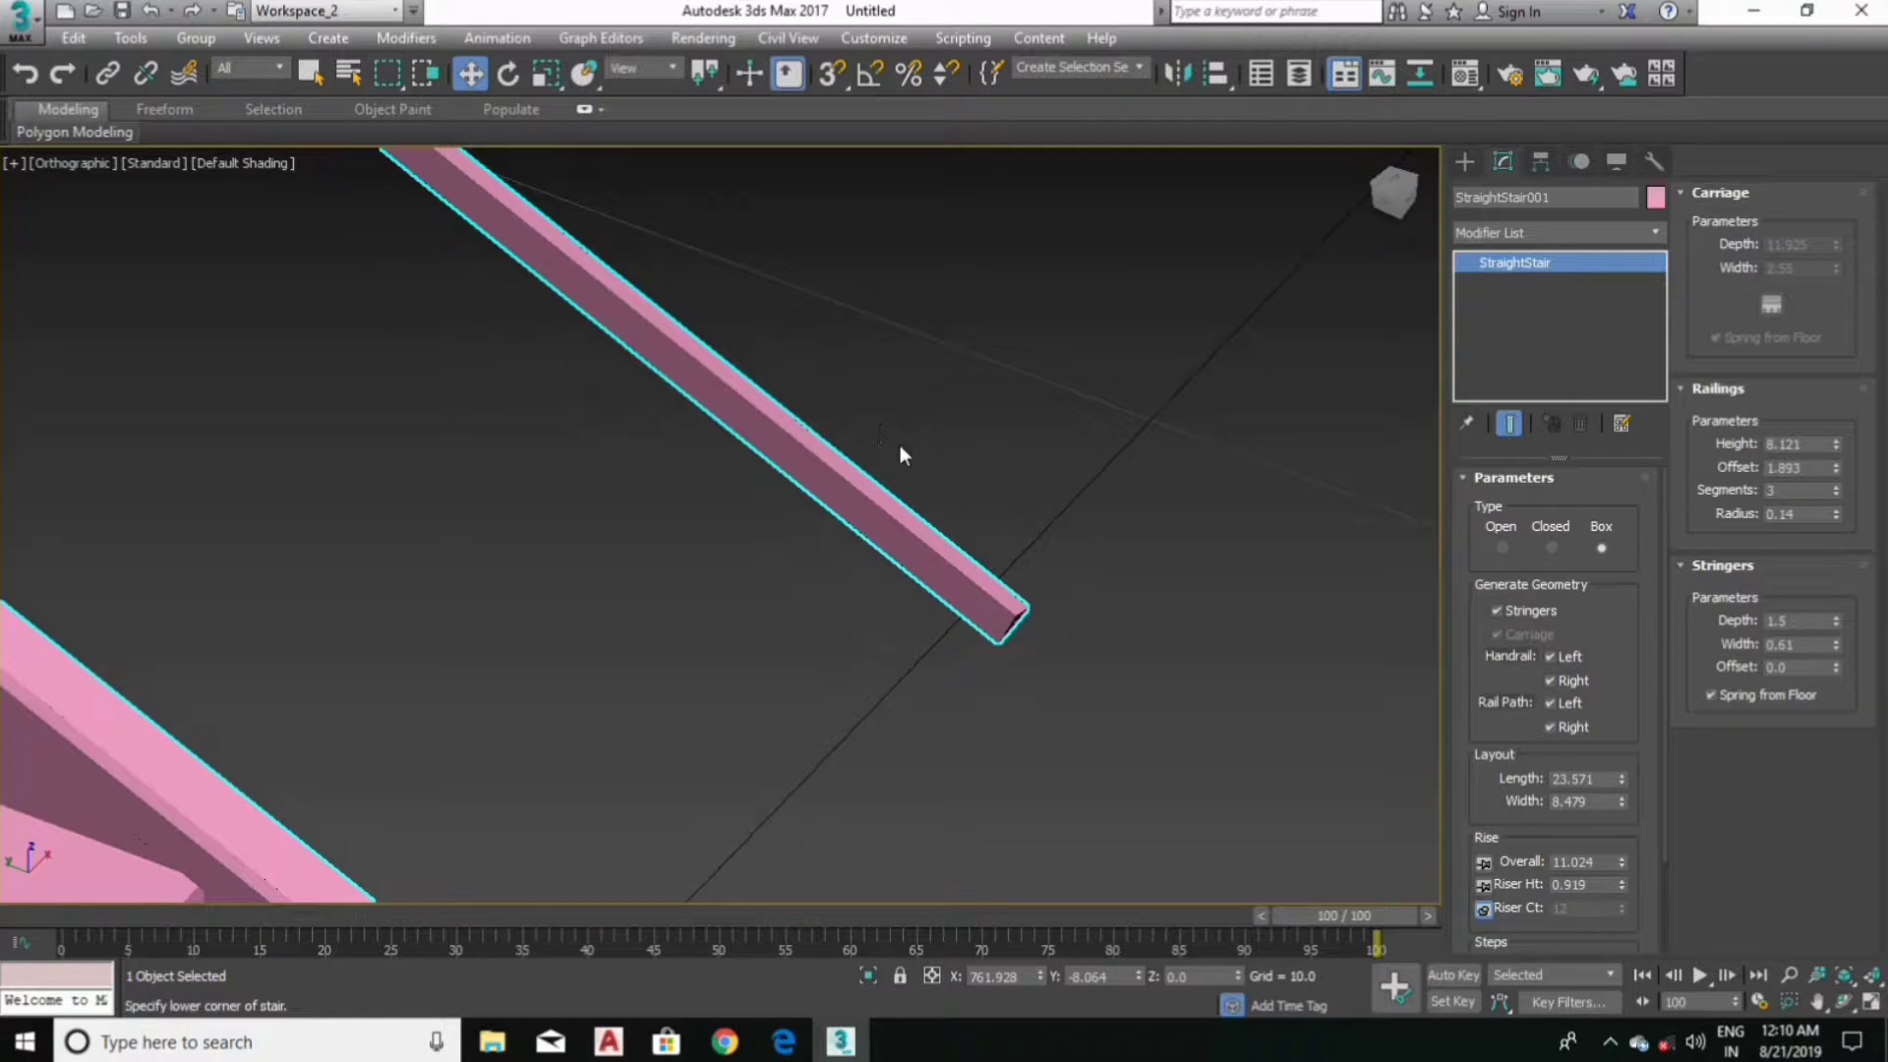
scroll(1082, 516, down, 2)
scroll(1162, 523, down, 3)
scroll(1289, 677, down, 3)
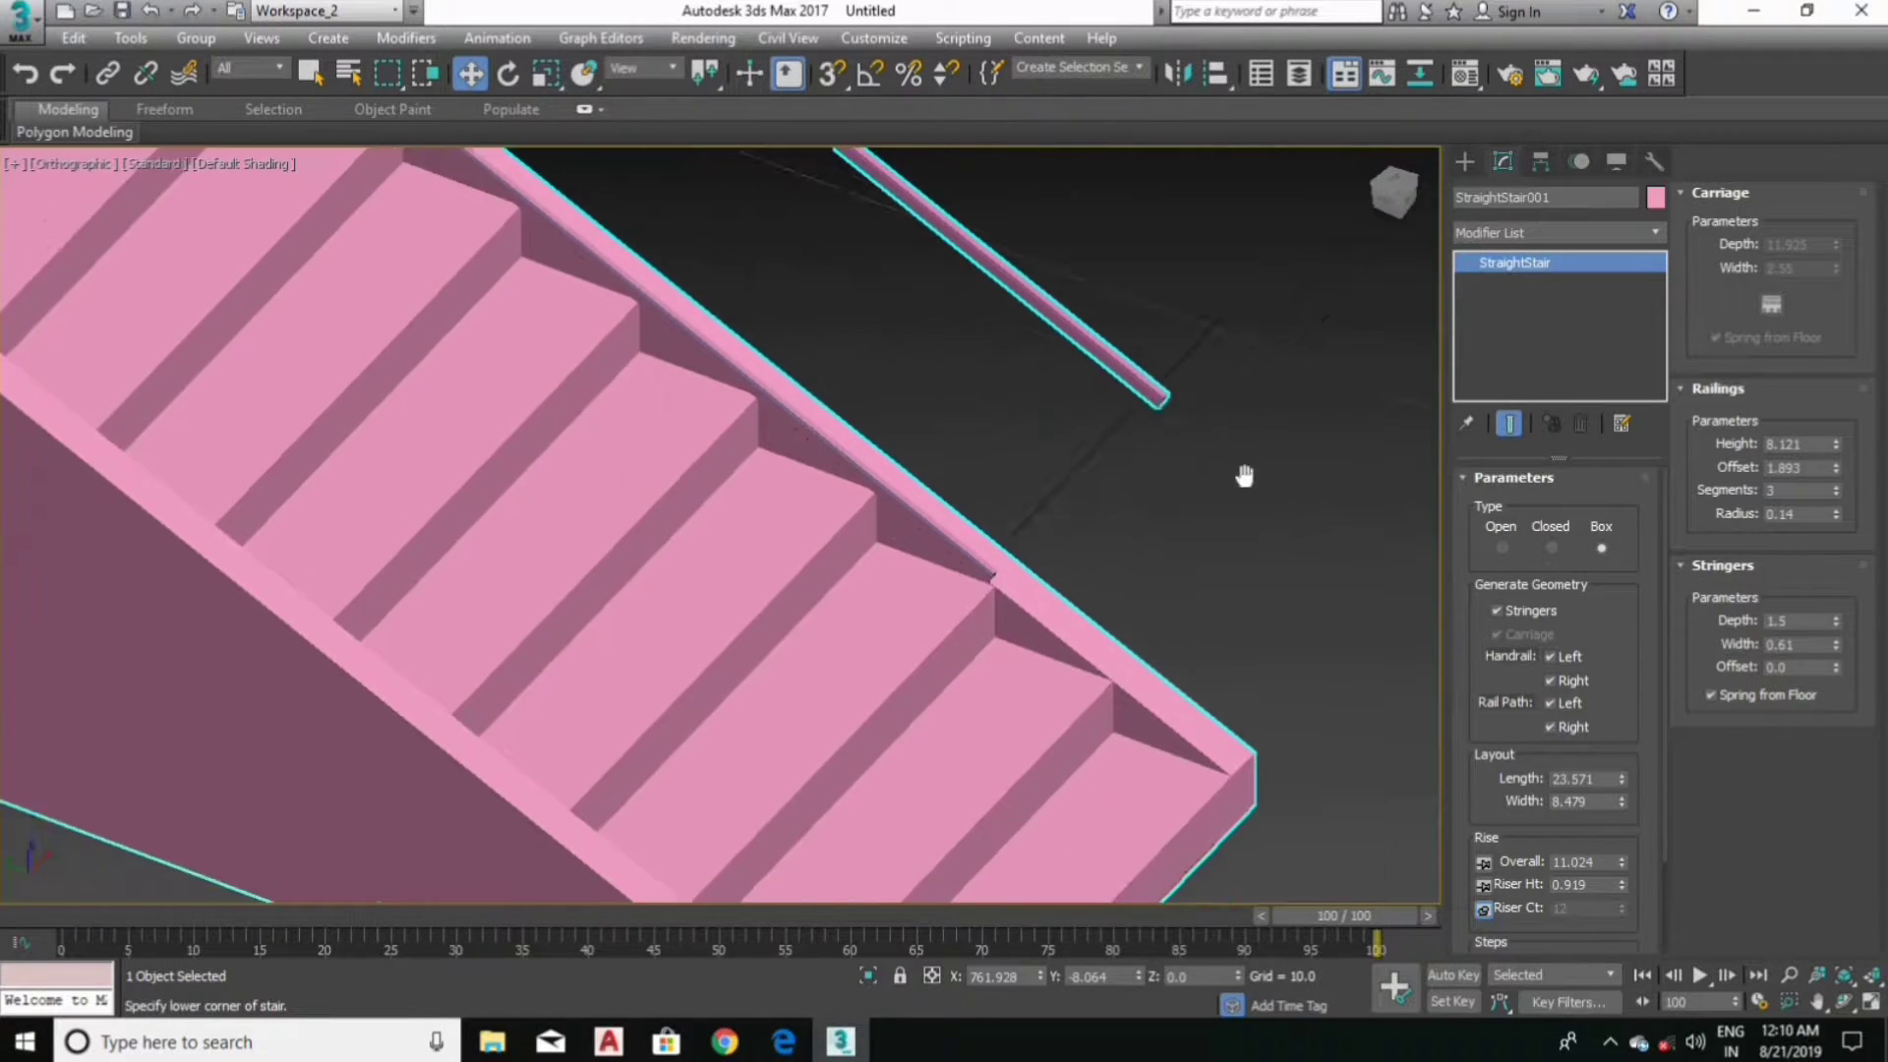
scroll(1247, 476, down, 3)
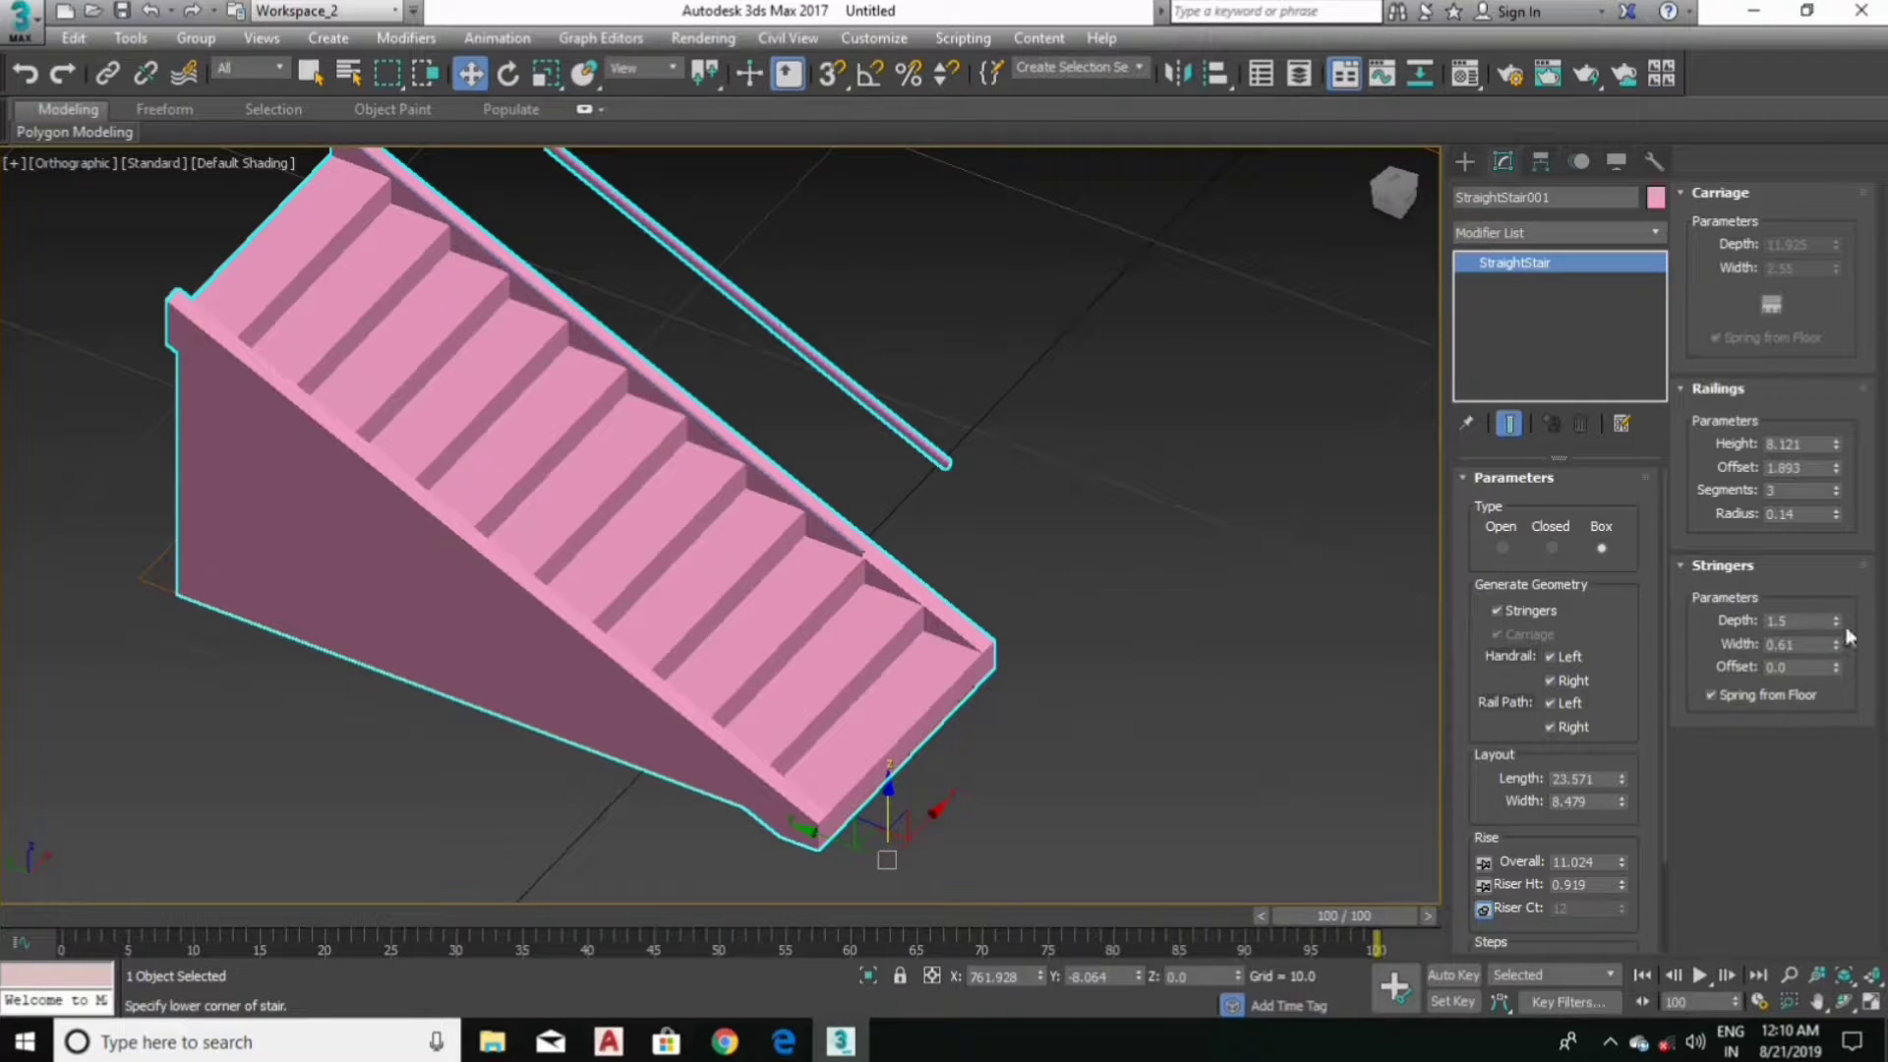
Step: Make the stair Closed with stringers 0.885 deep, 1.18 wide, offset 0.43
drag(1835, 622, 9, 672)
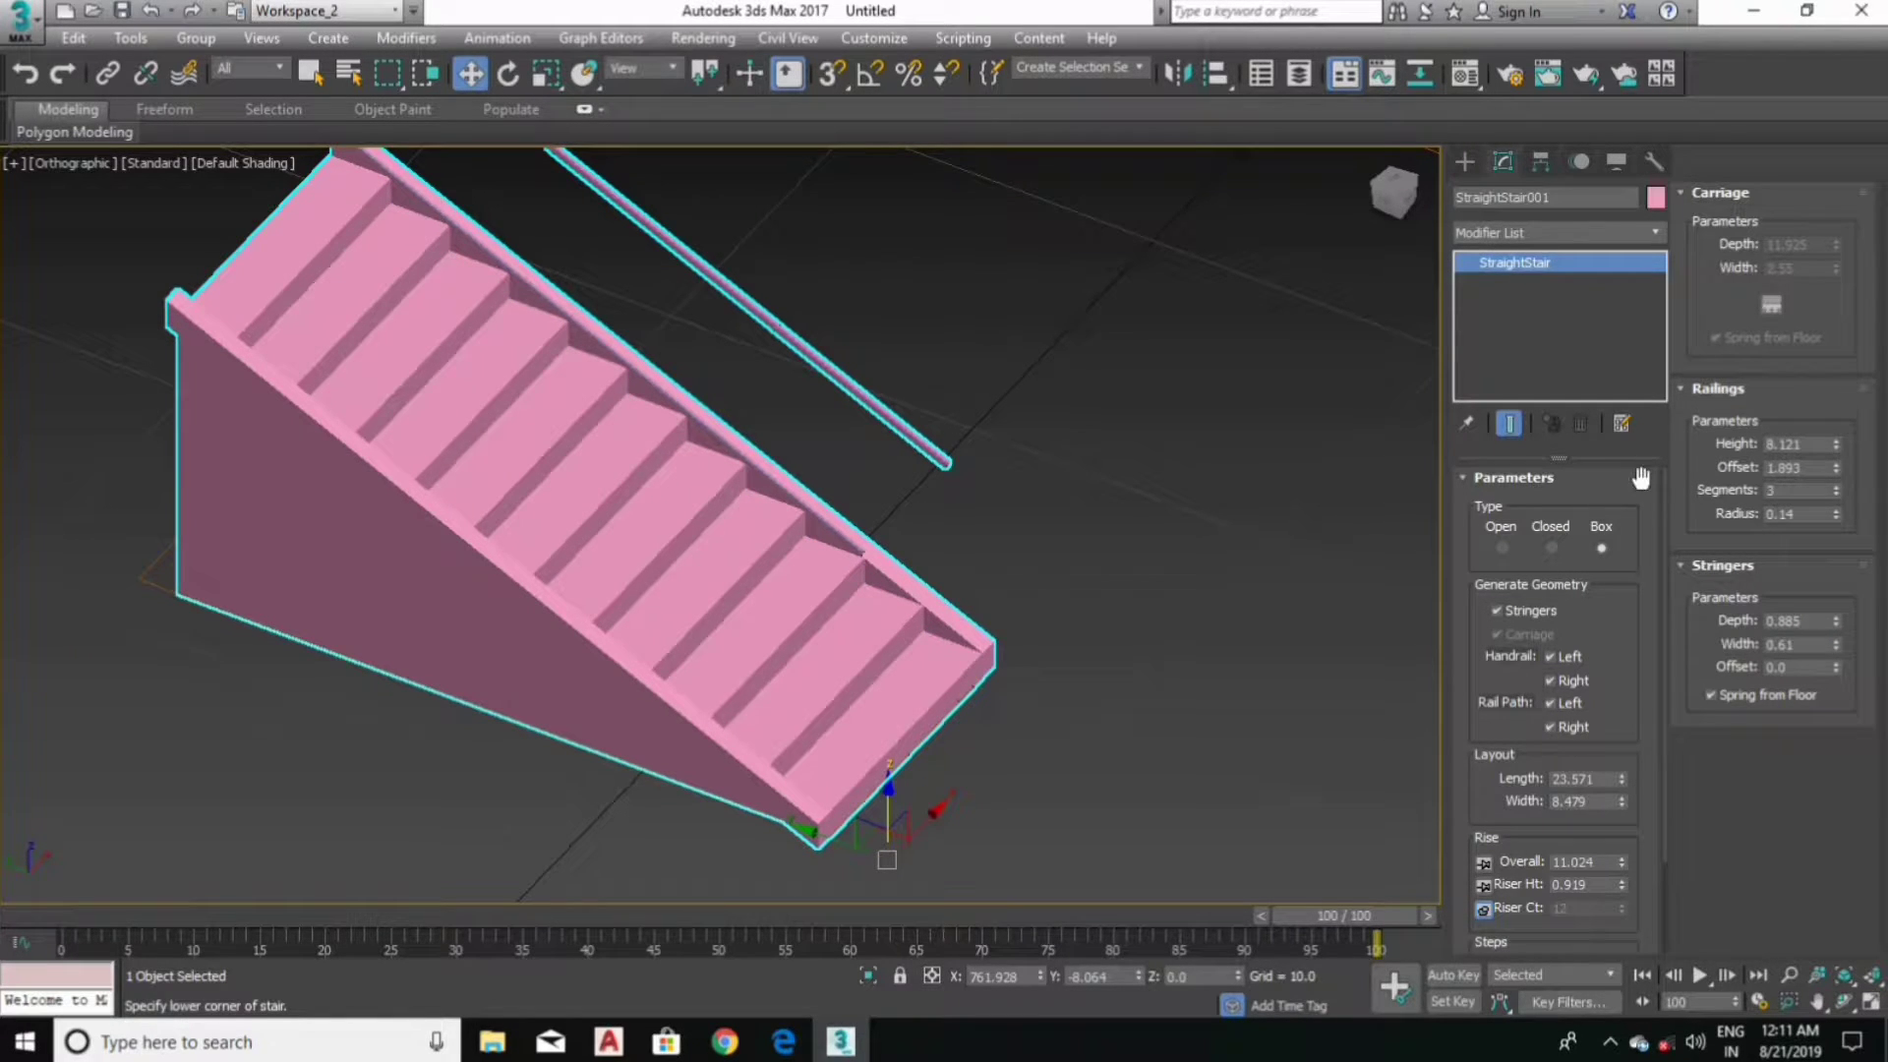
click(1550, 547)
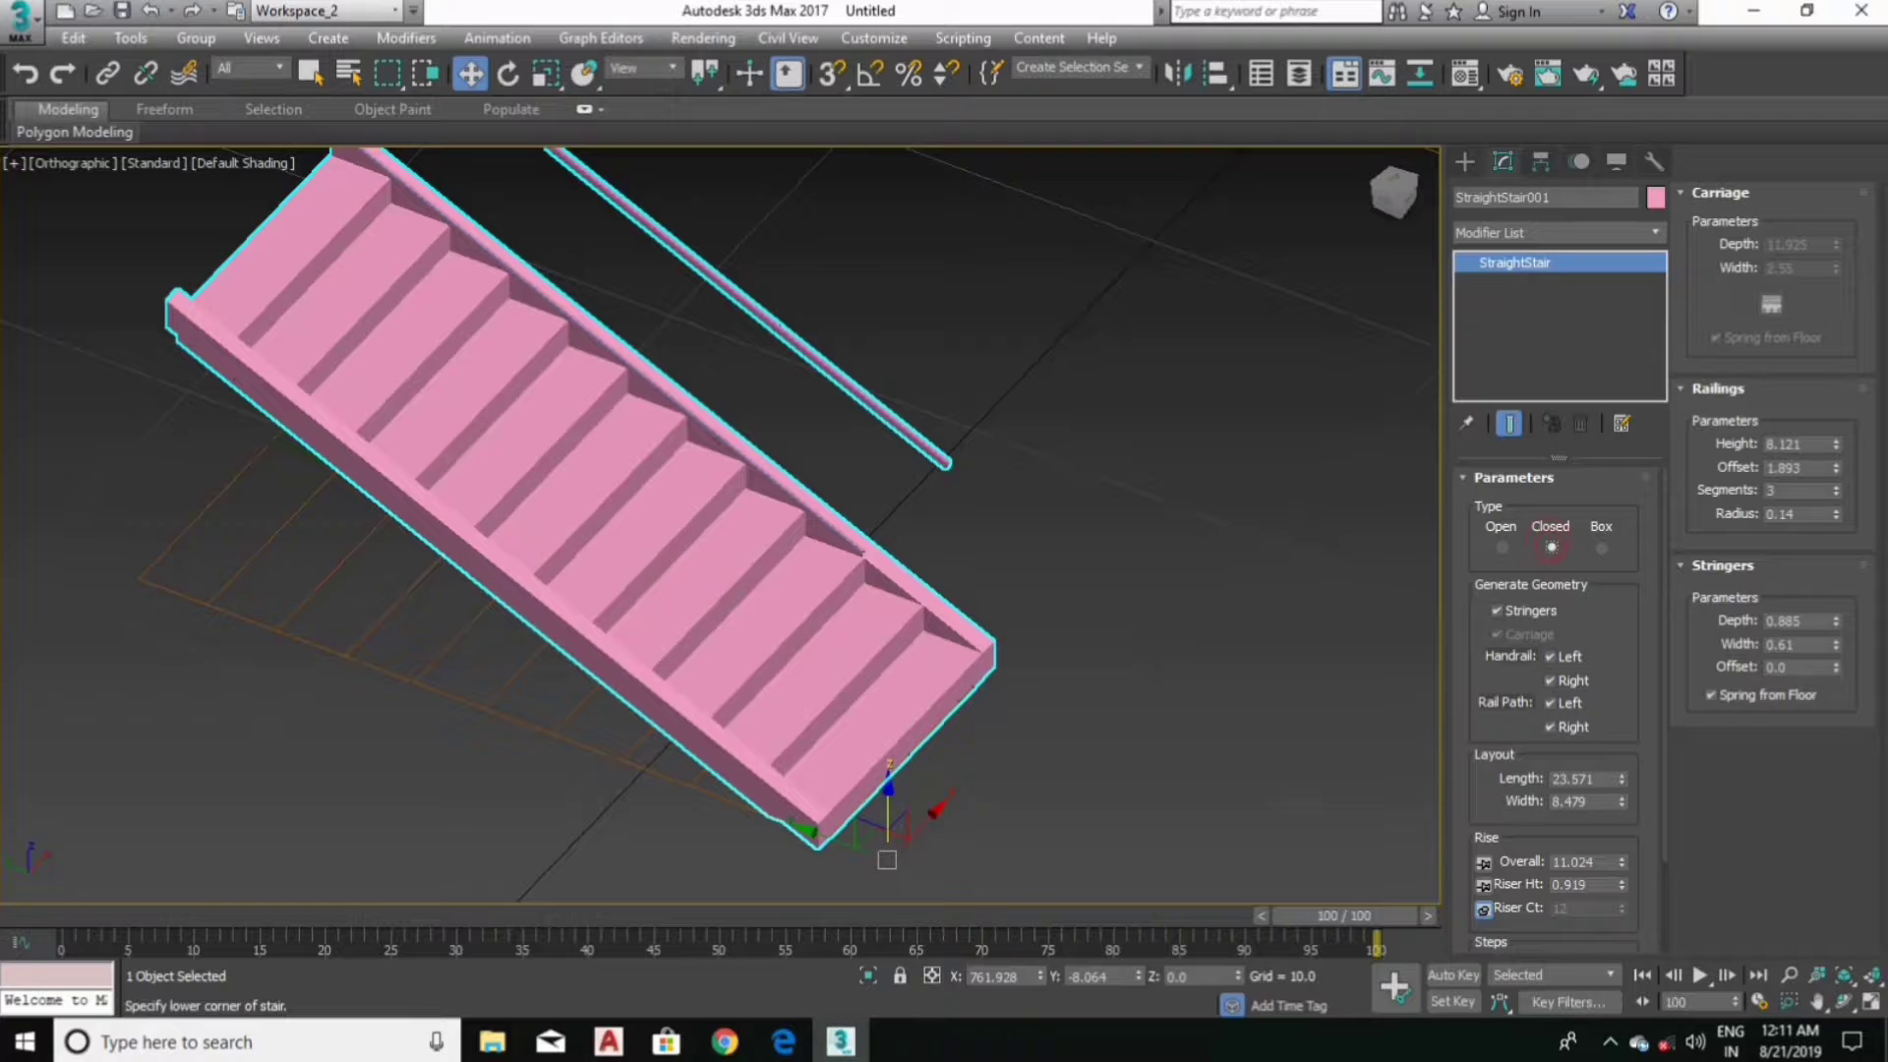
drag(1835, 644, 1846, 580)
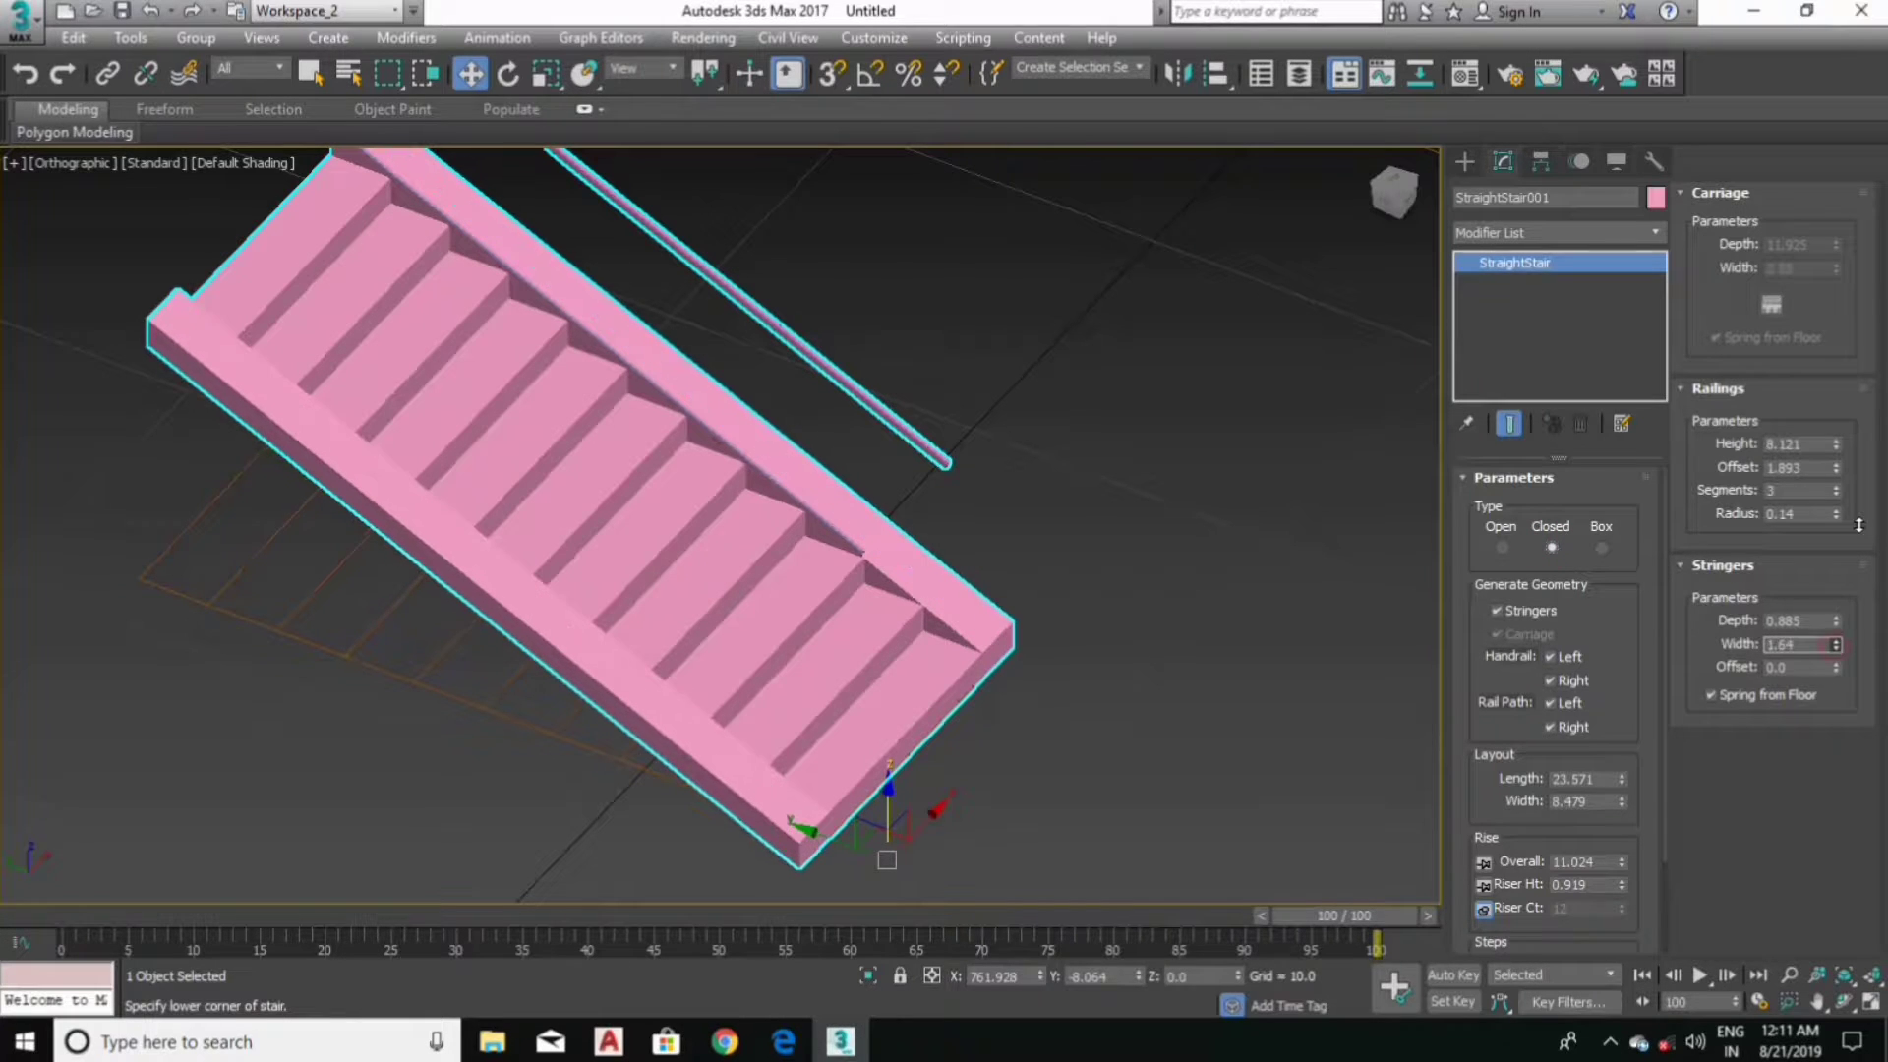
drag(1833, 663, 1835, 620)
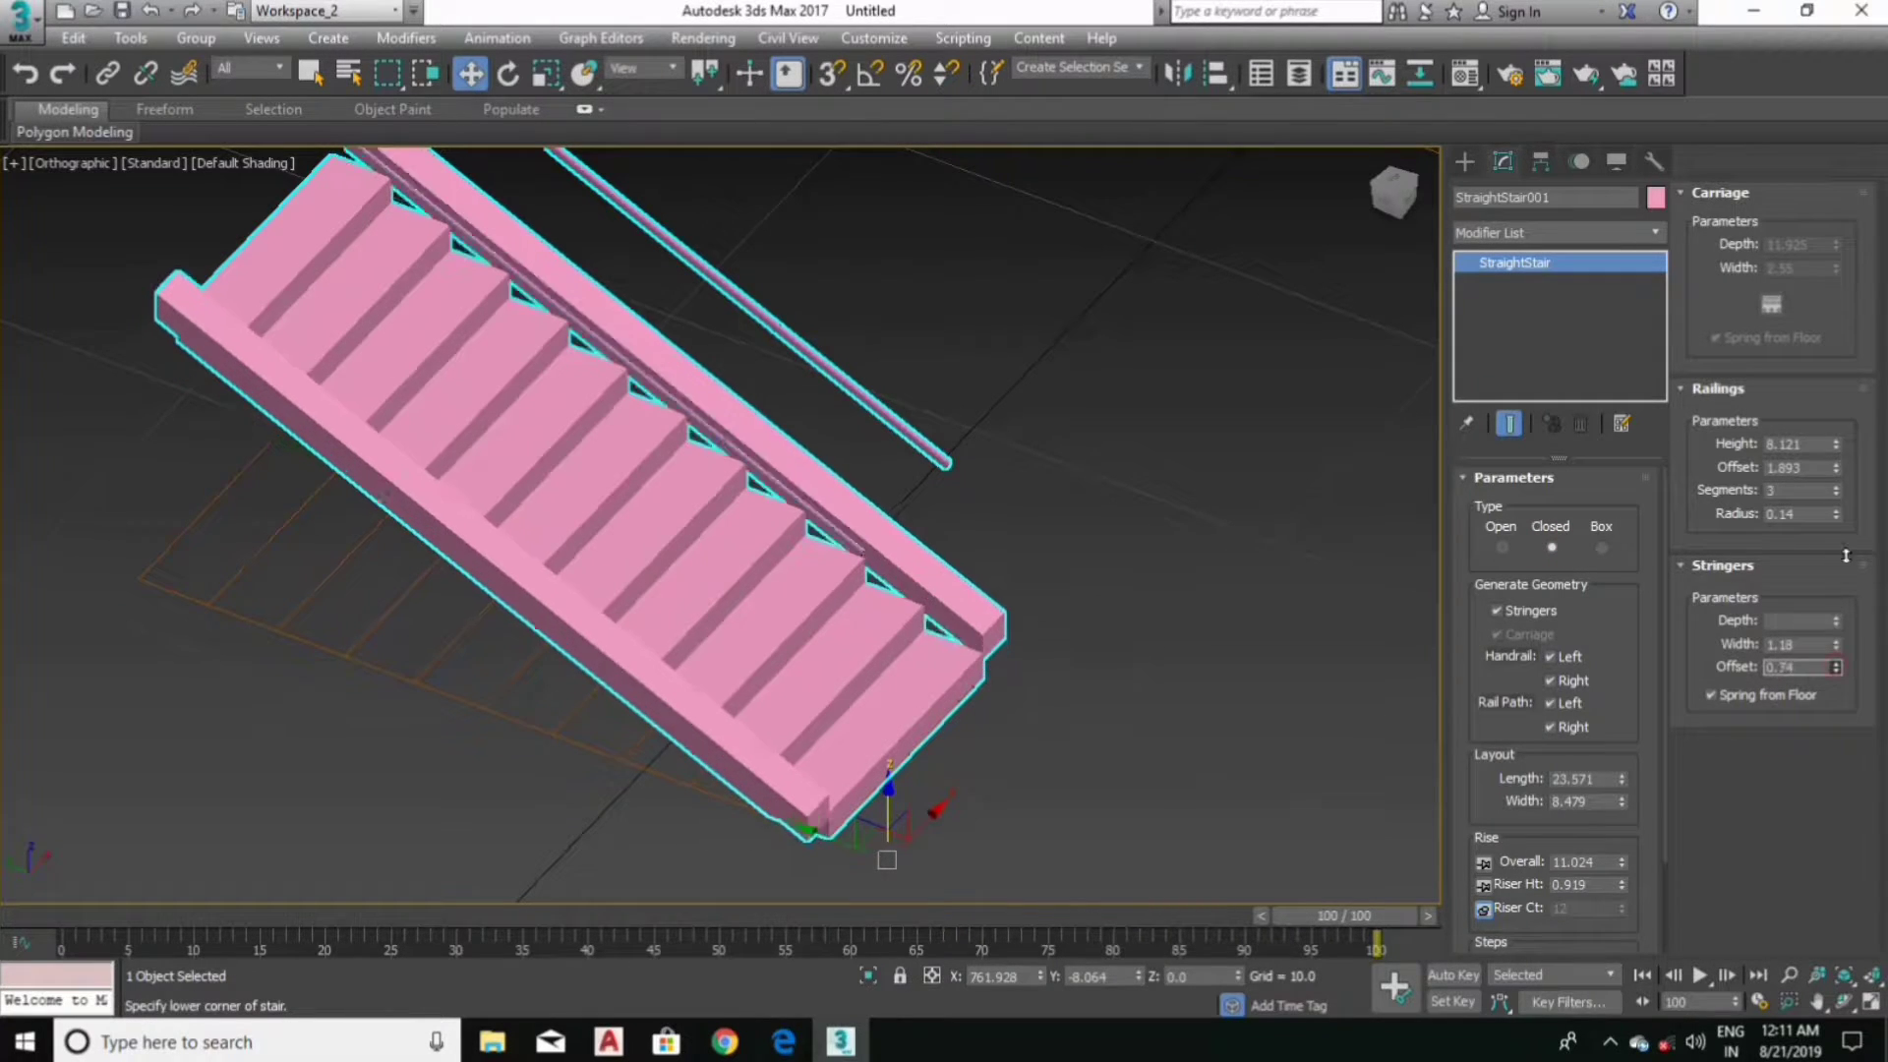
scroll(677, 443, down, 2)
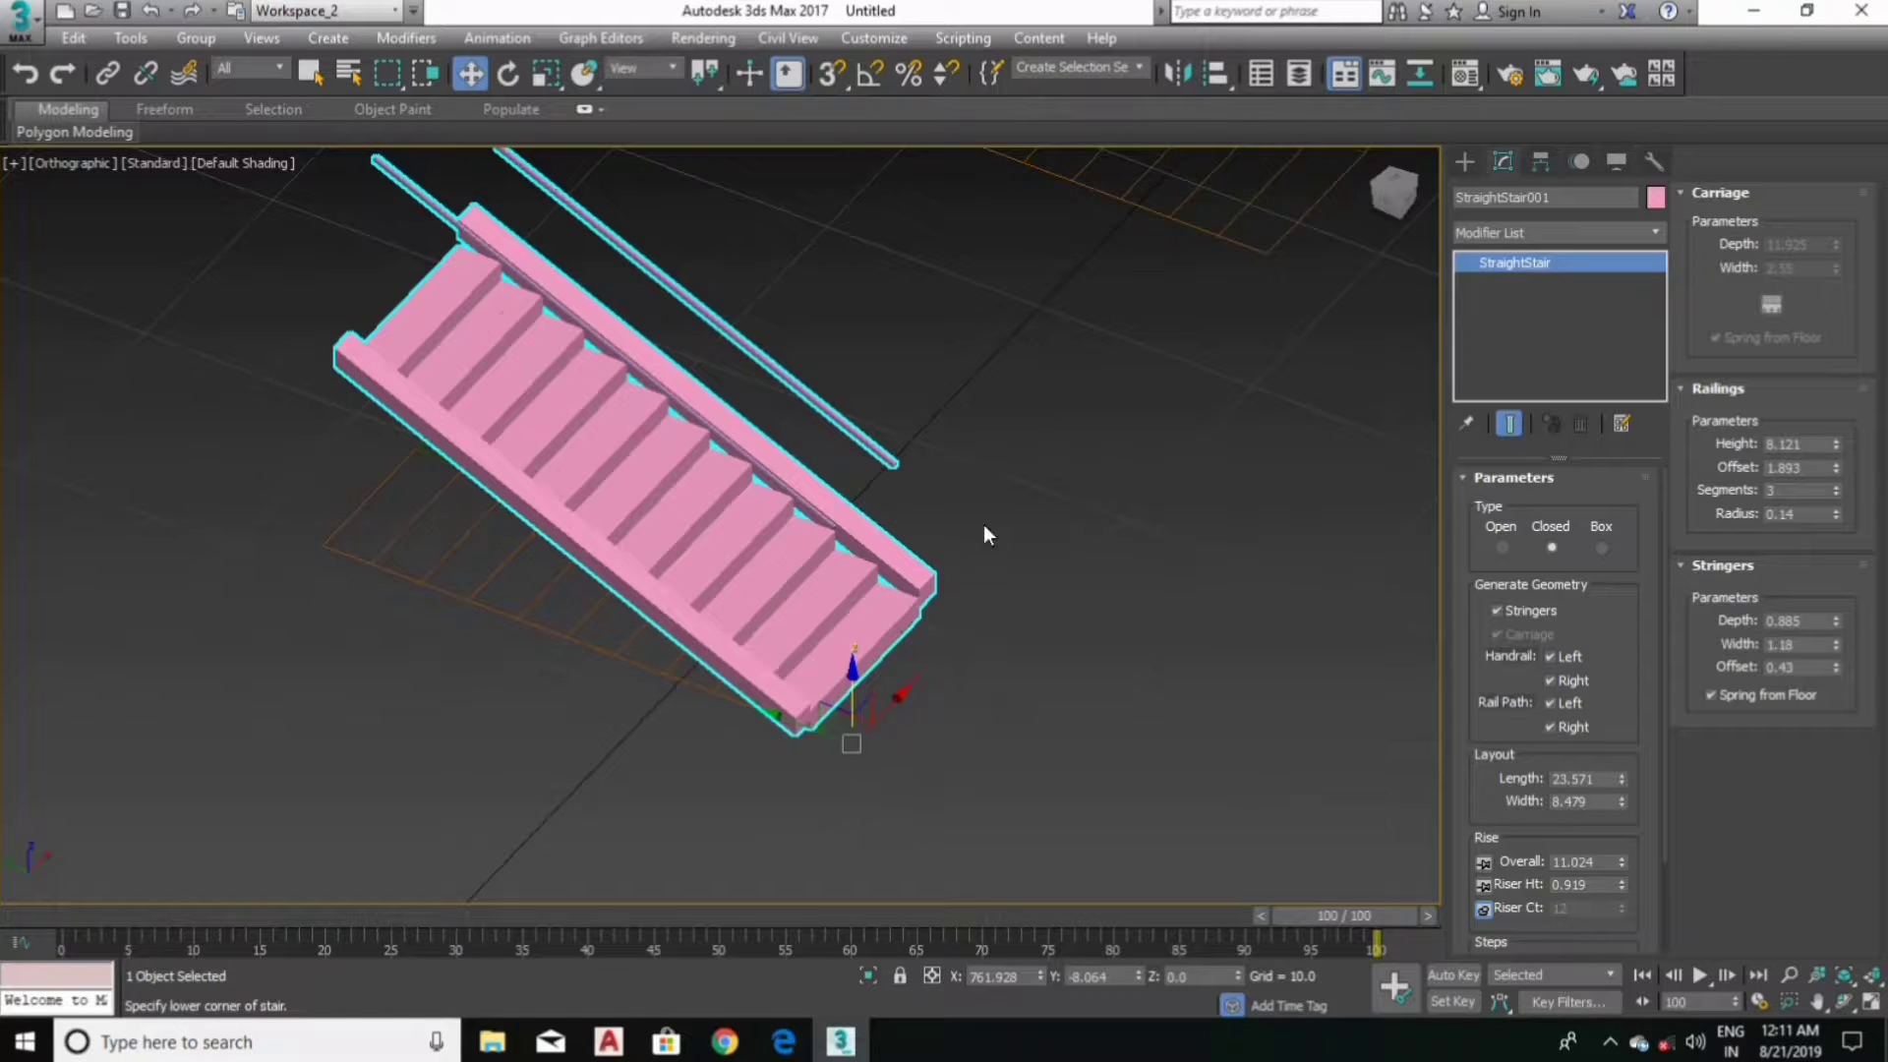
middle_drag(600, 465, 726, 580)
mouse_move(548, 395)
alt+middle_down()
mouse_move(564, 317)
mouse_move(456, 381)
alt+middle_up()
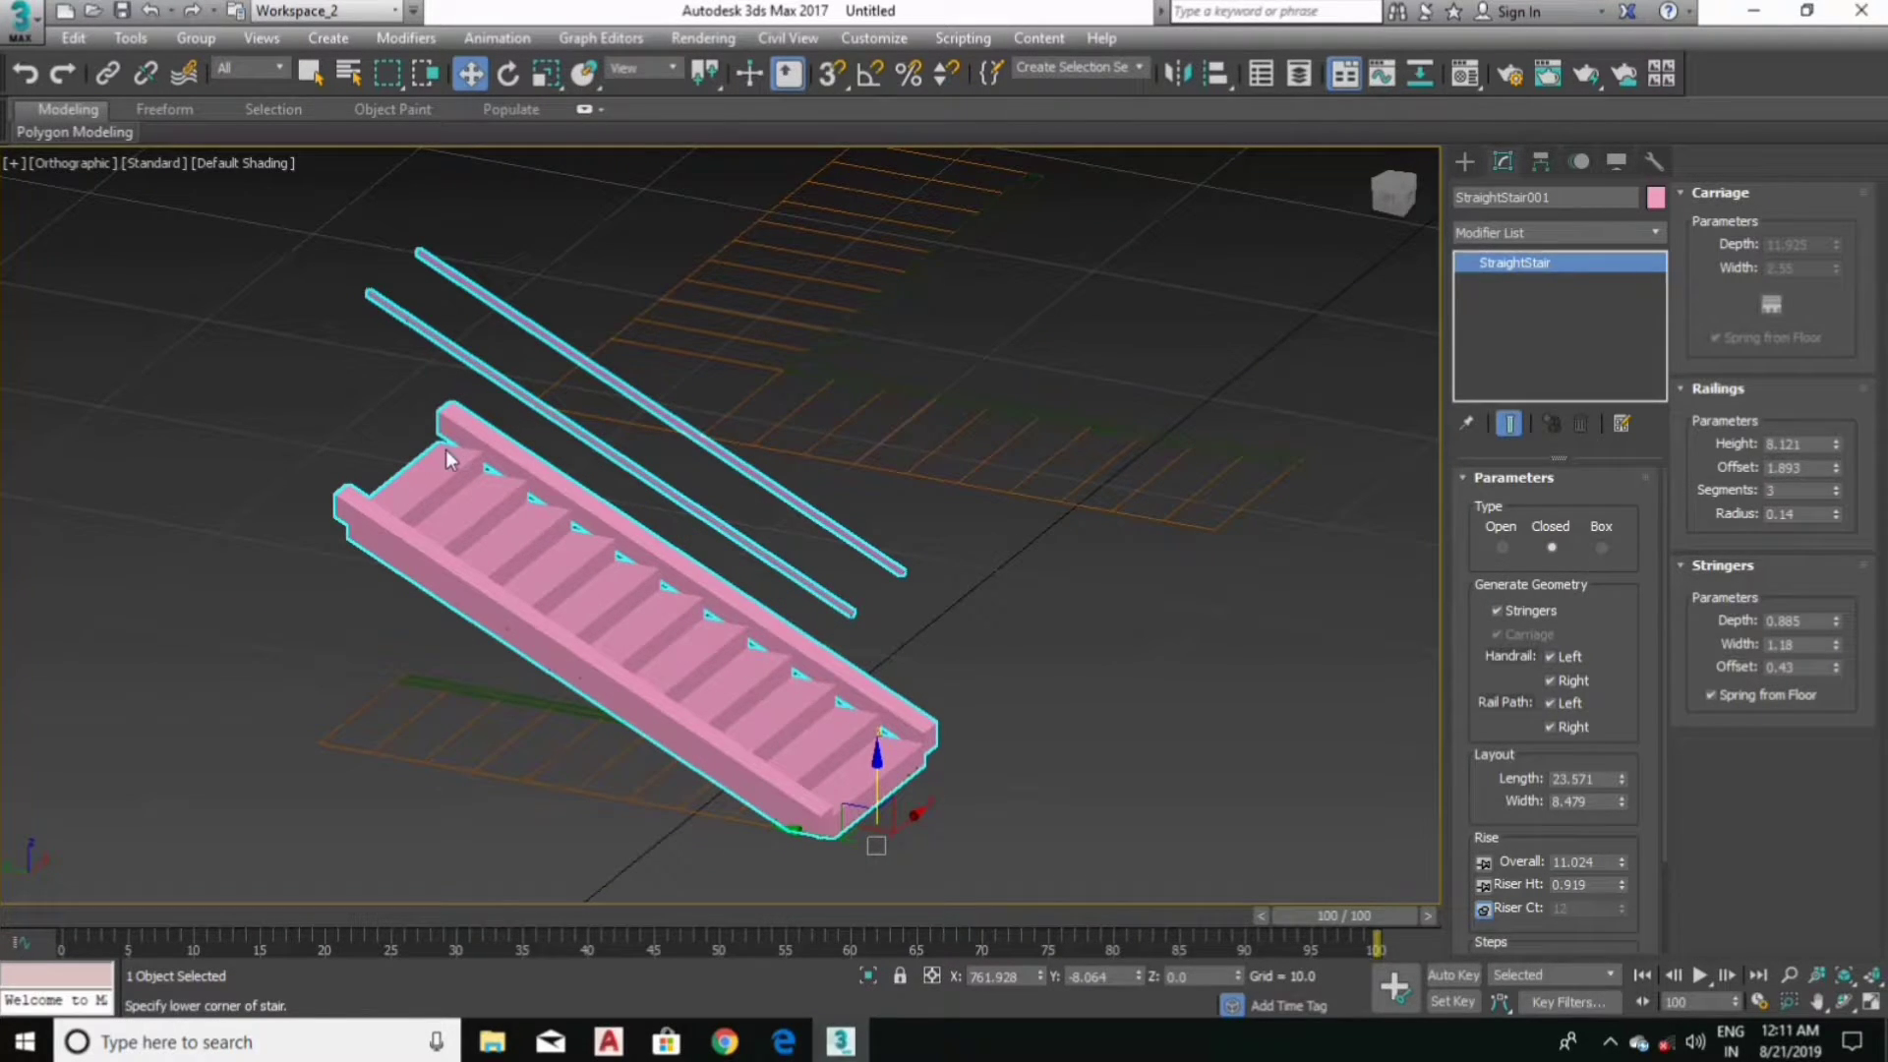
alt+middle_drag(669, 423, 564, 456)
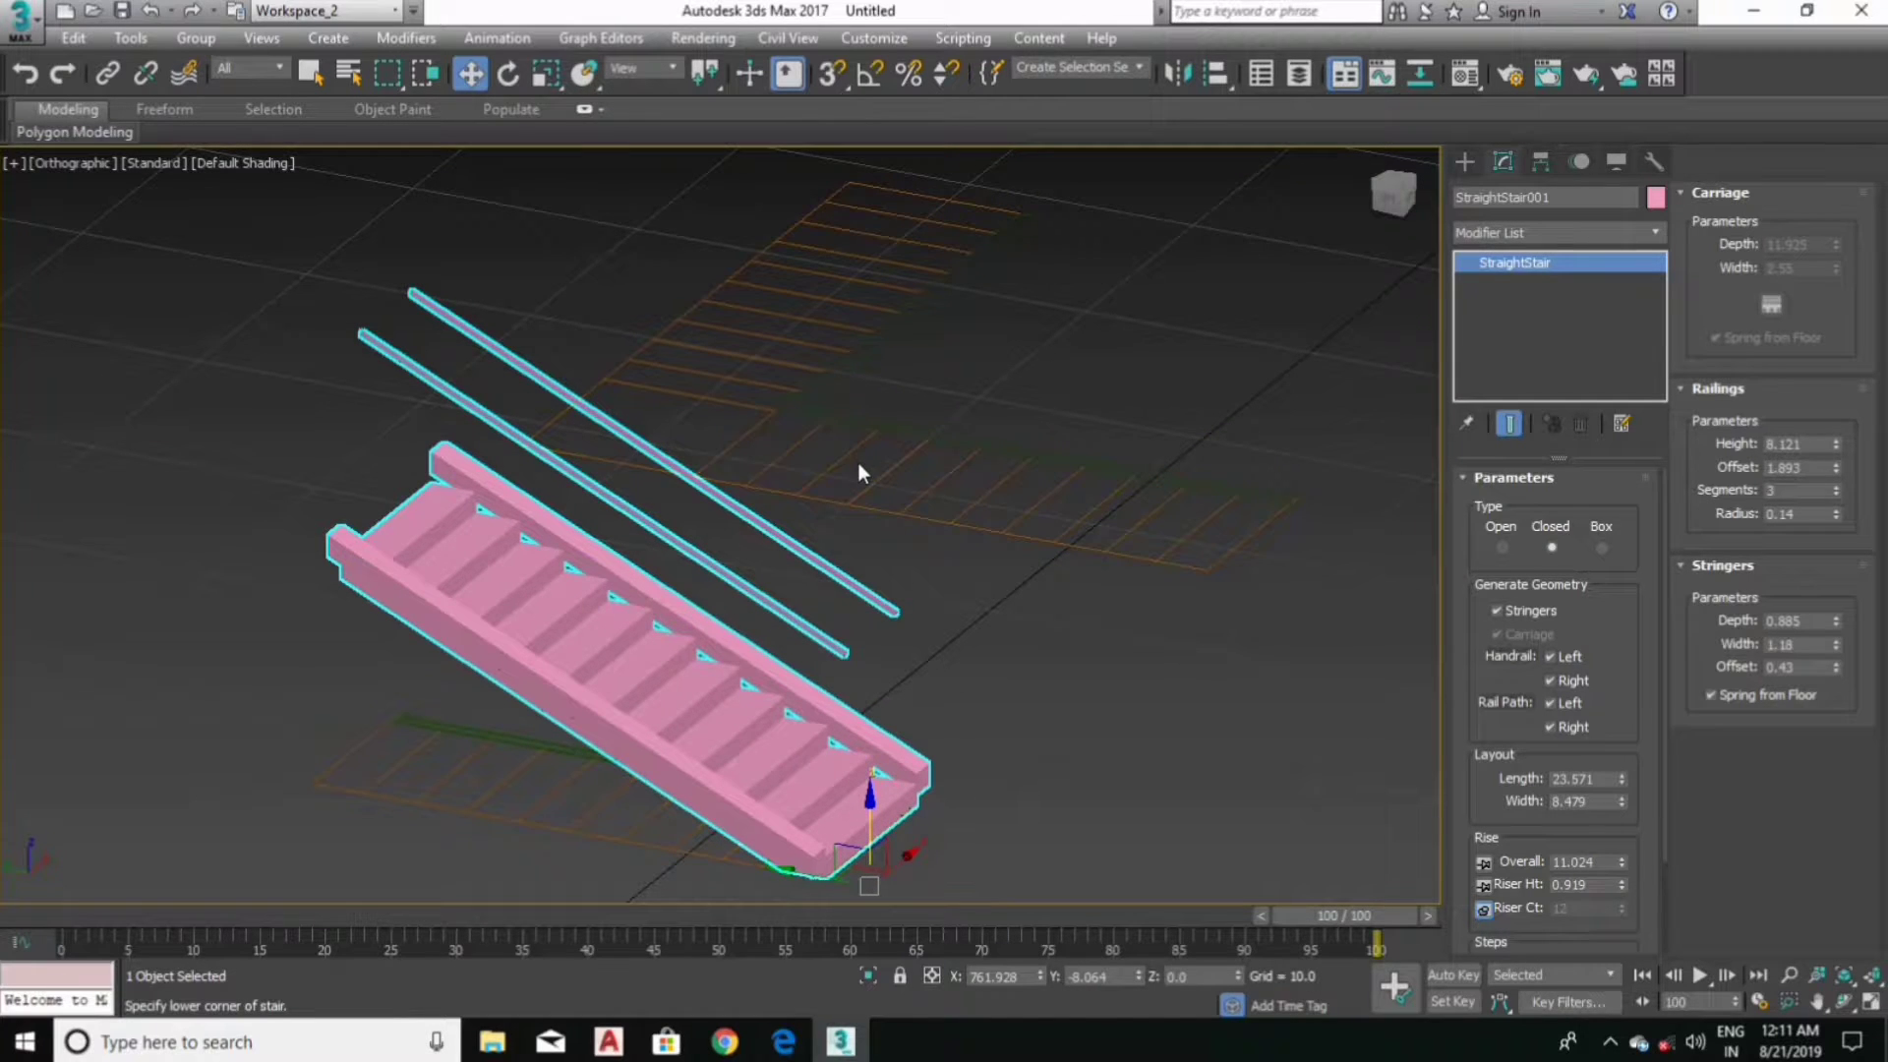
mouse_move(954, 559)
alt+middle_down()
mouse_move(852, 543)
mouse_move(802, 572)
mouse_move(573, 464)
mouse_move(604, 609)
alt+middle_up()
alt+middle_drag(1223, 494, 1272, 327)
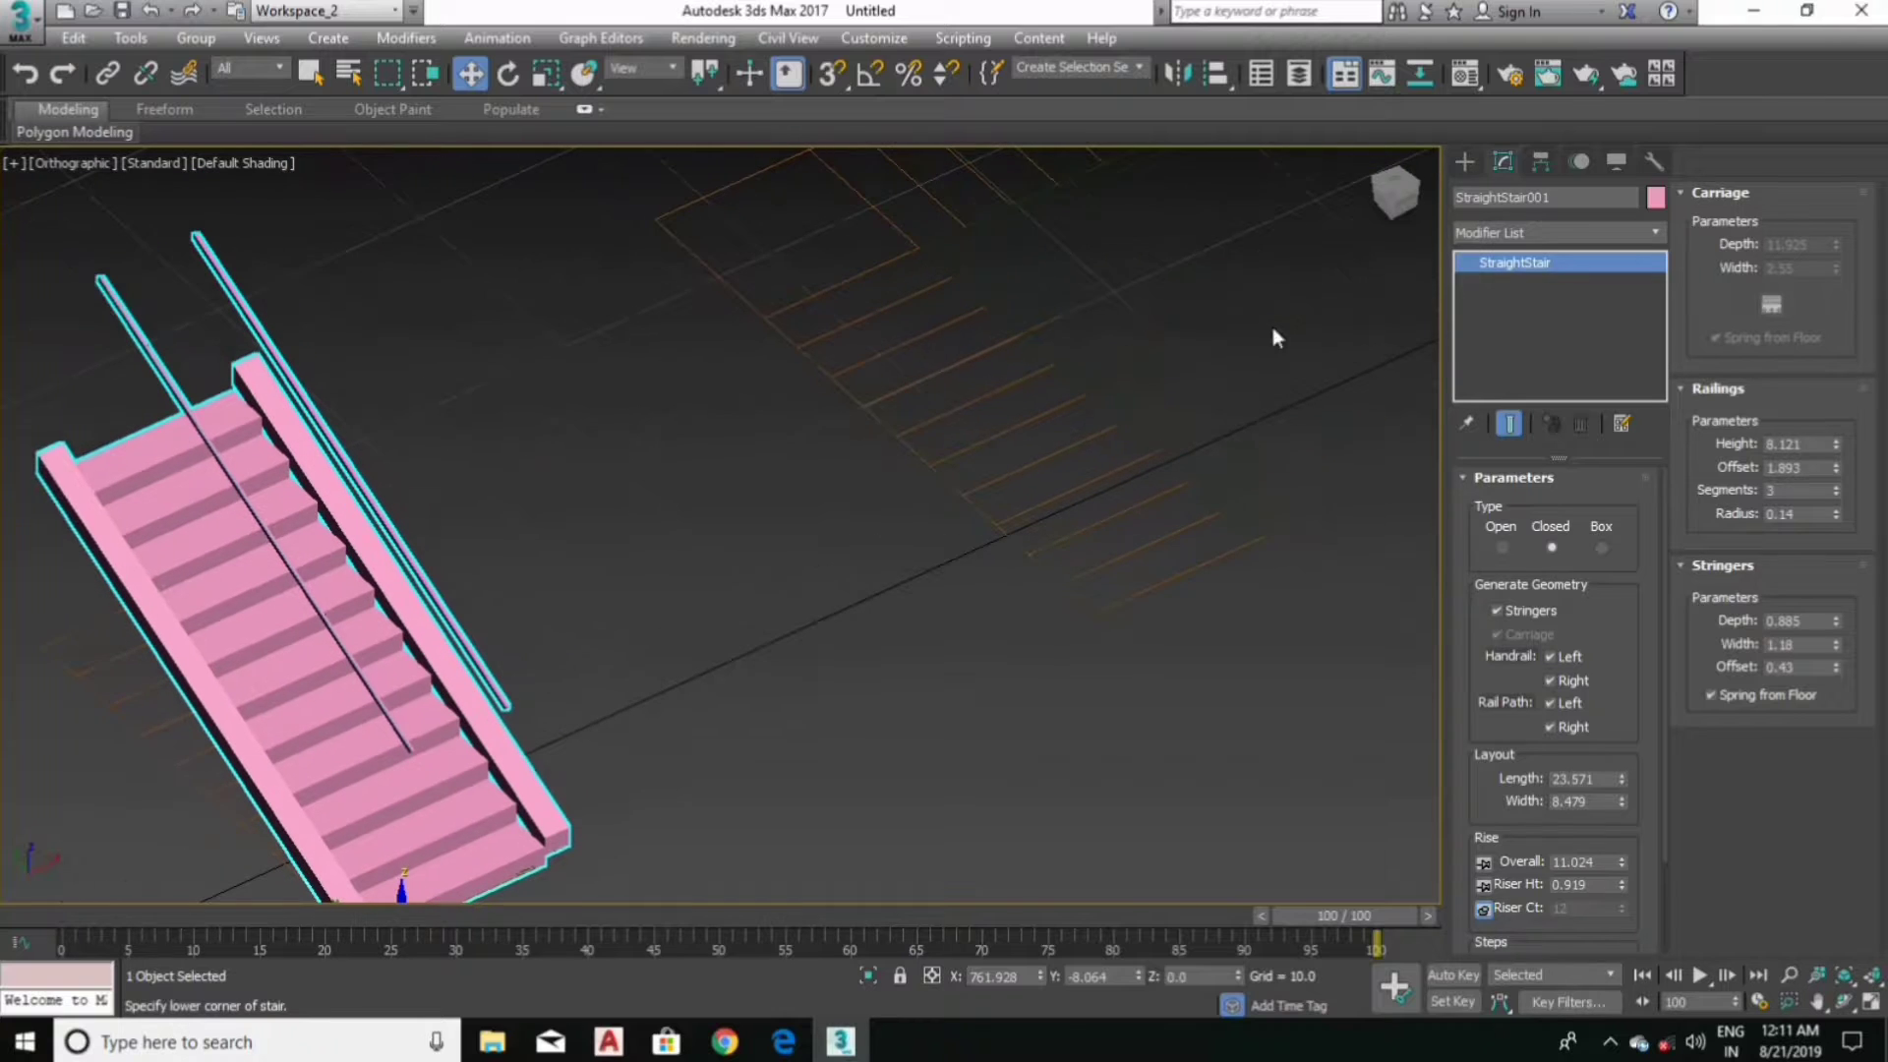
Step: Start an L-Type Stair with snapping turned on
click(1465, 163)
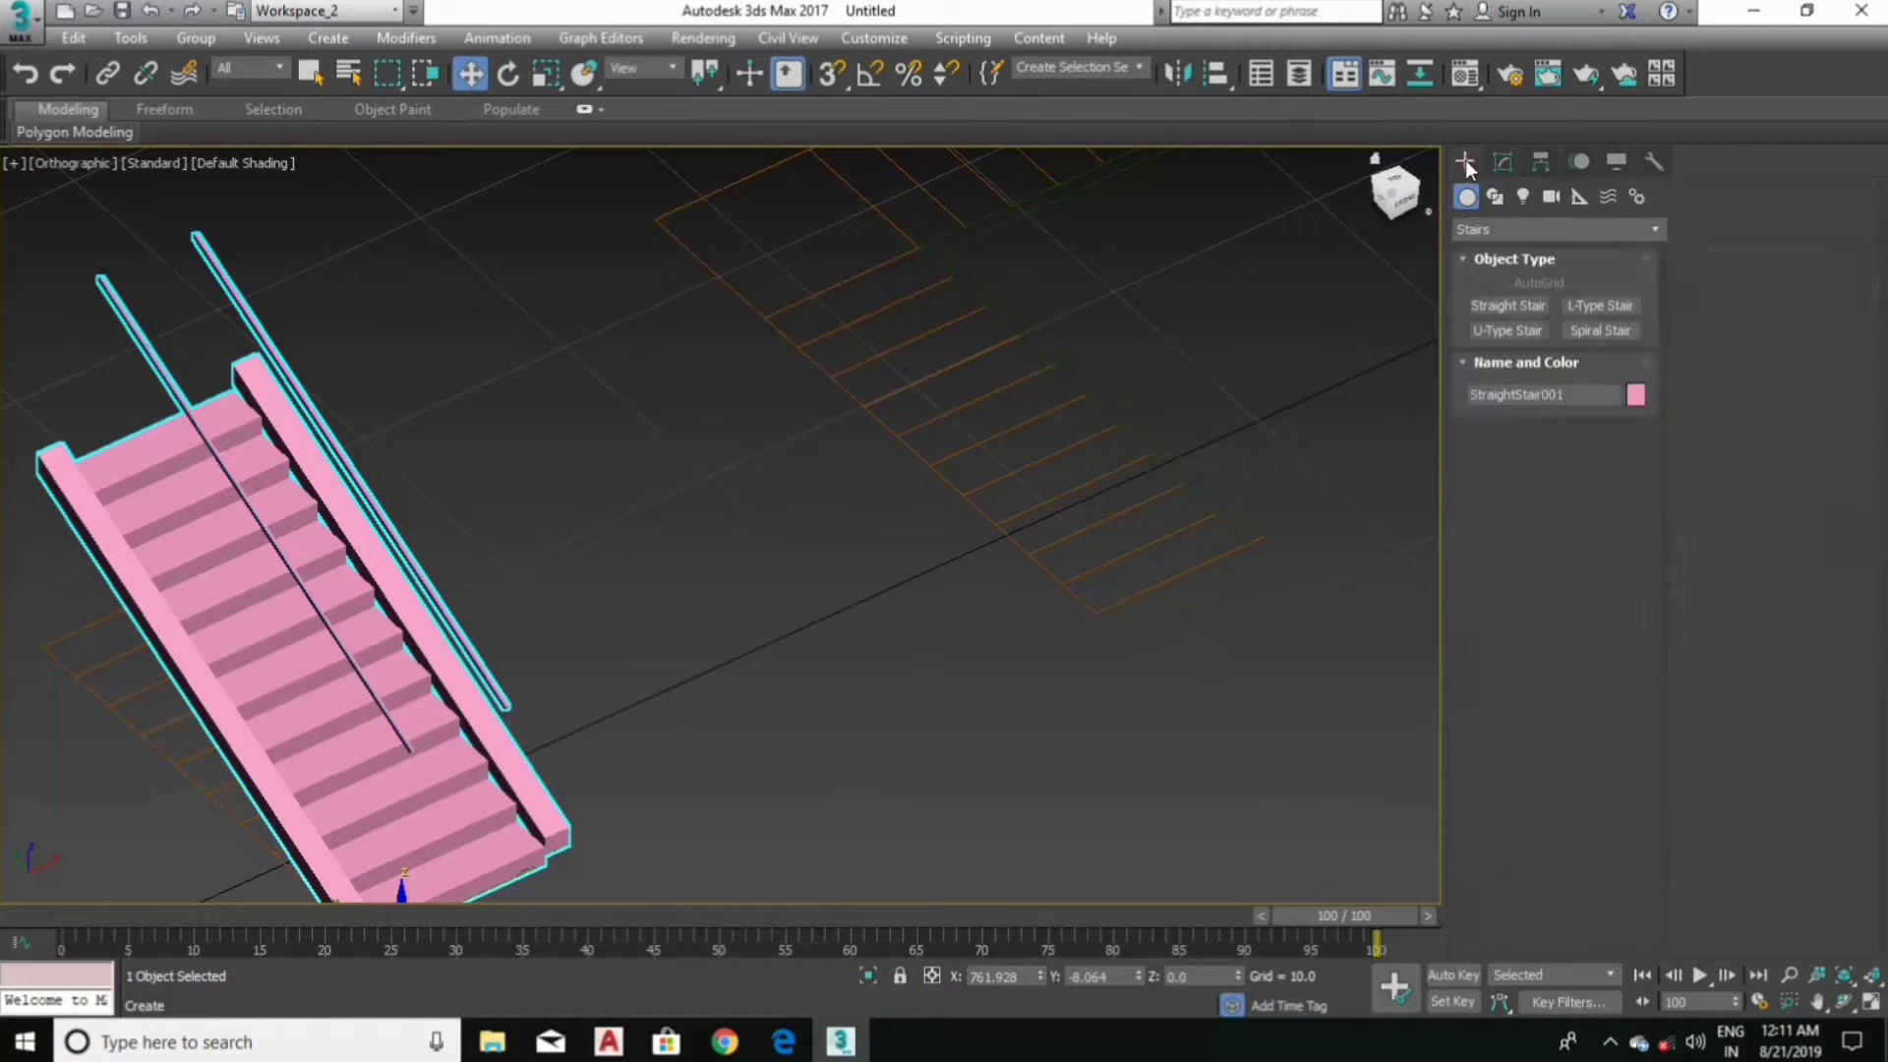
click(1603, 305)
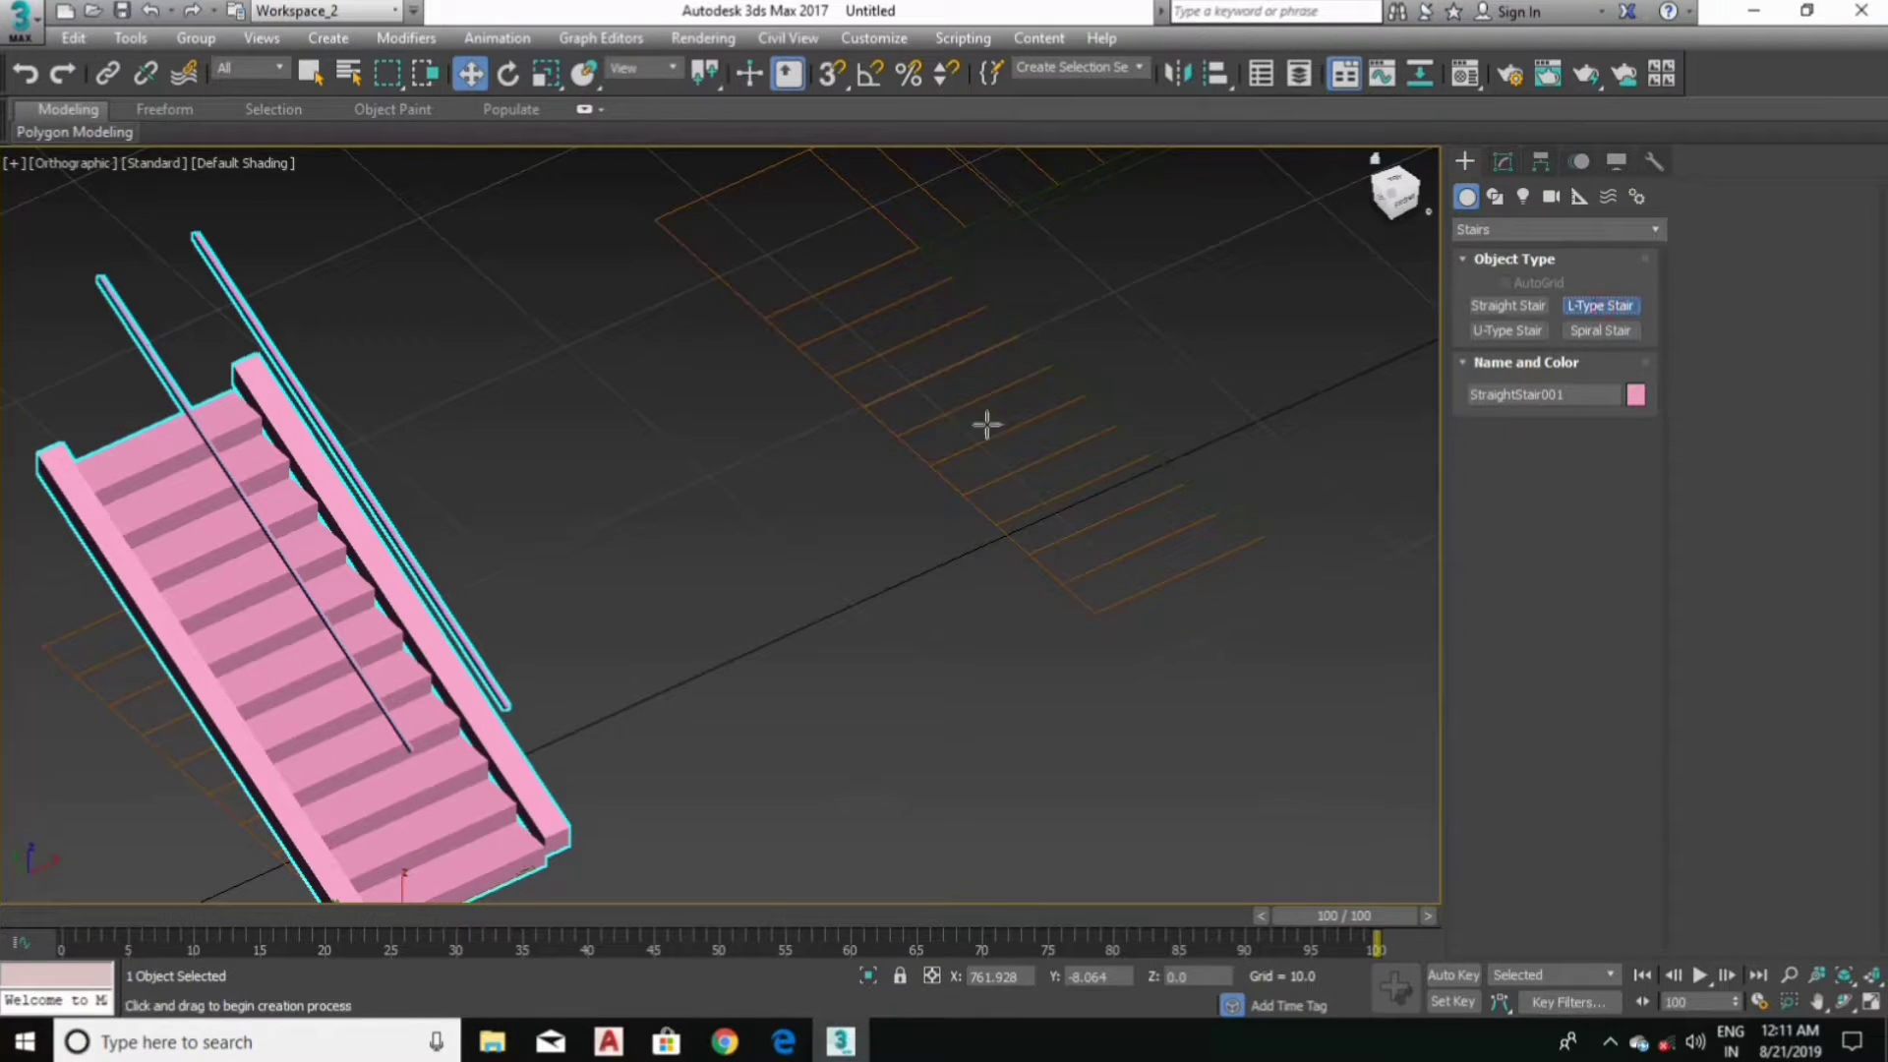
mouse_move(986, 421)
middle_down()
mouse_move(906, 603)
mouse_move(852, 561)
middle_up()
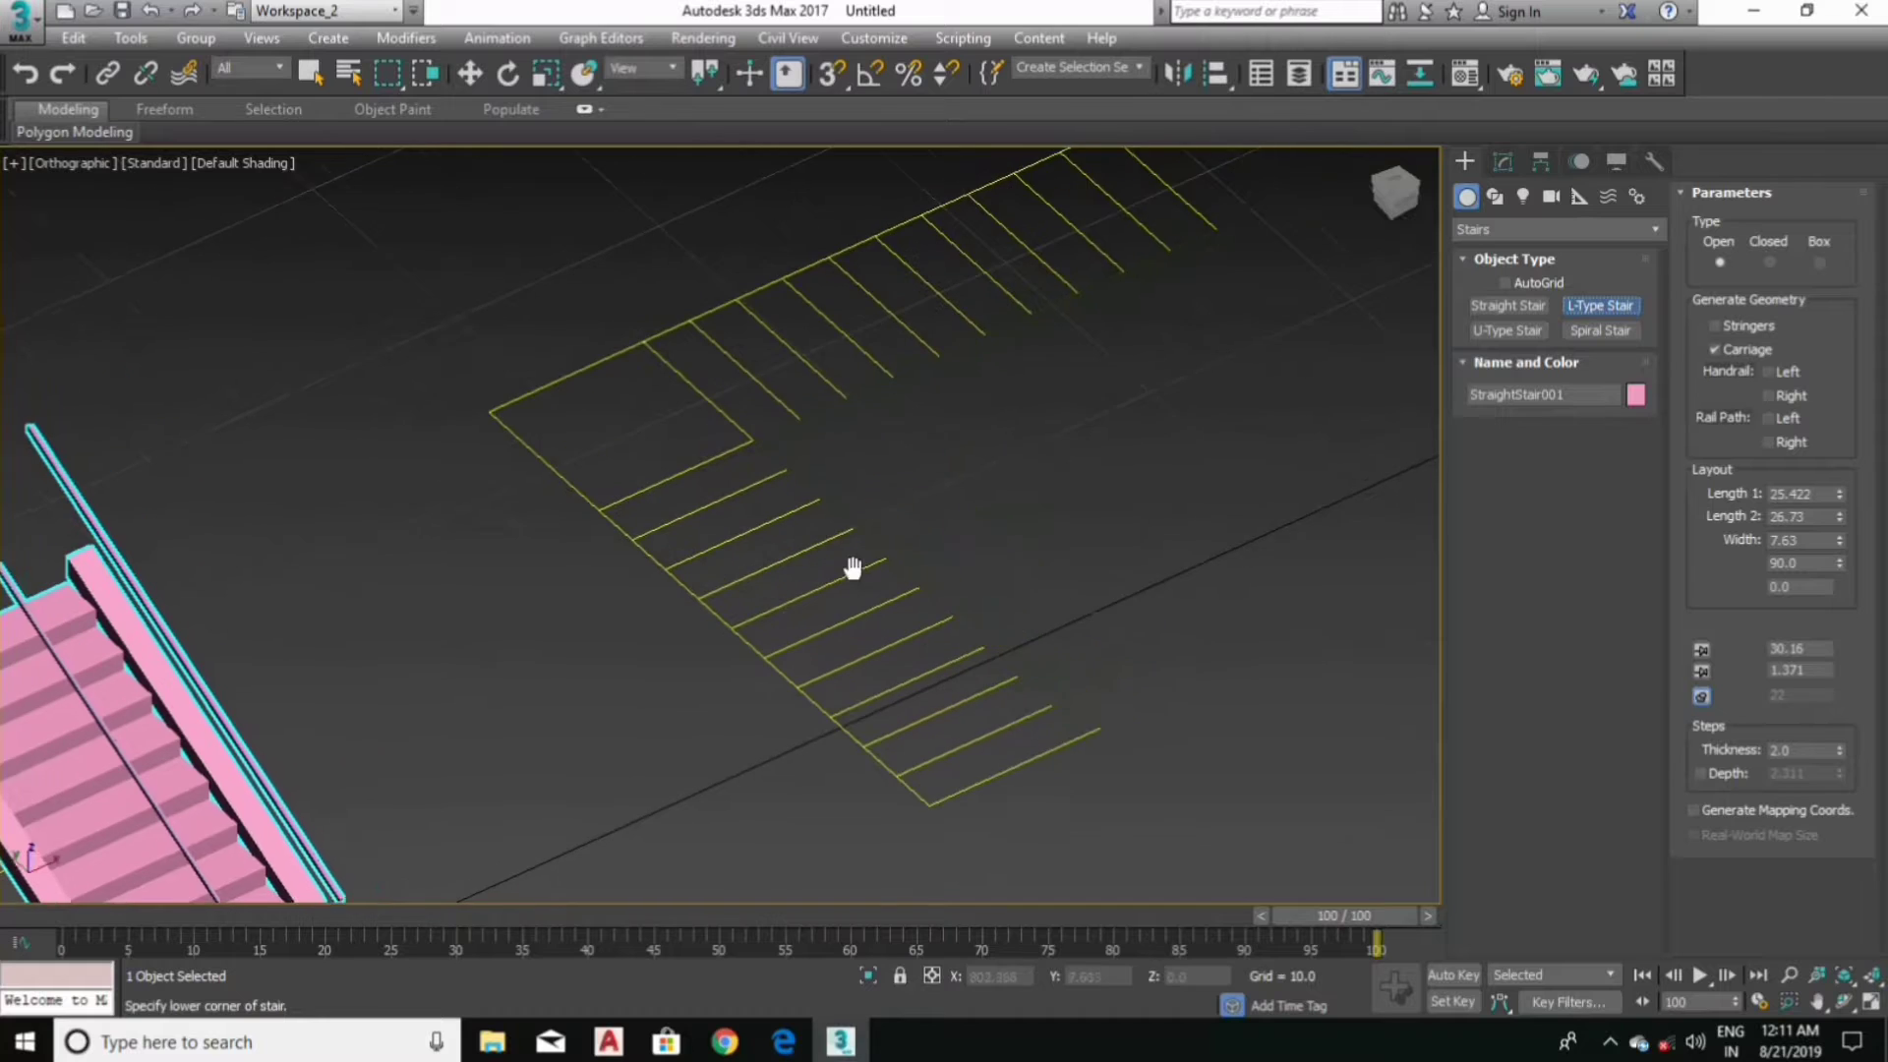
click(833, 74)
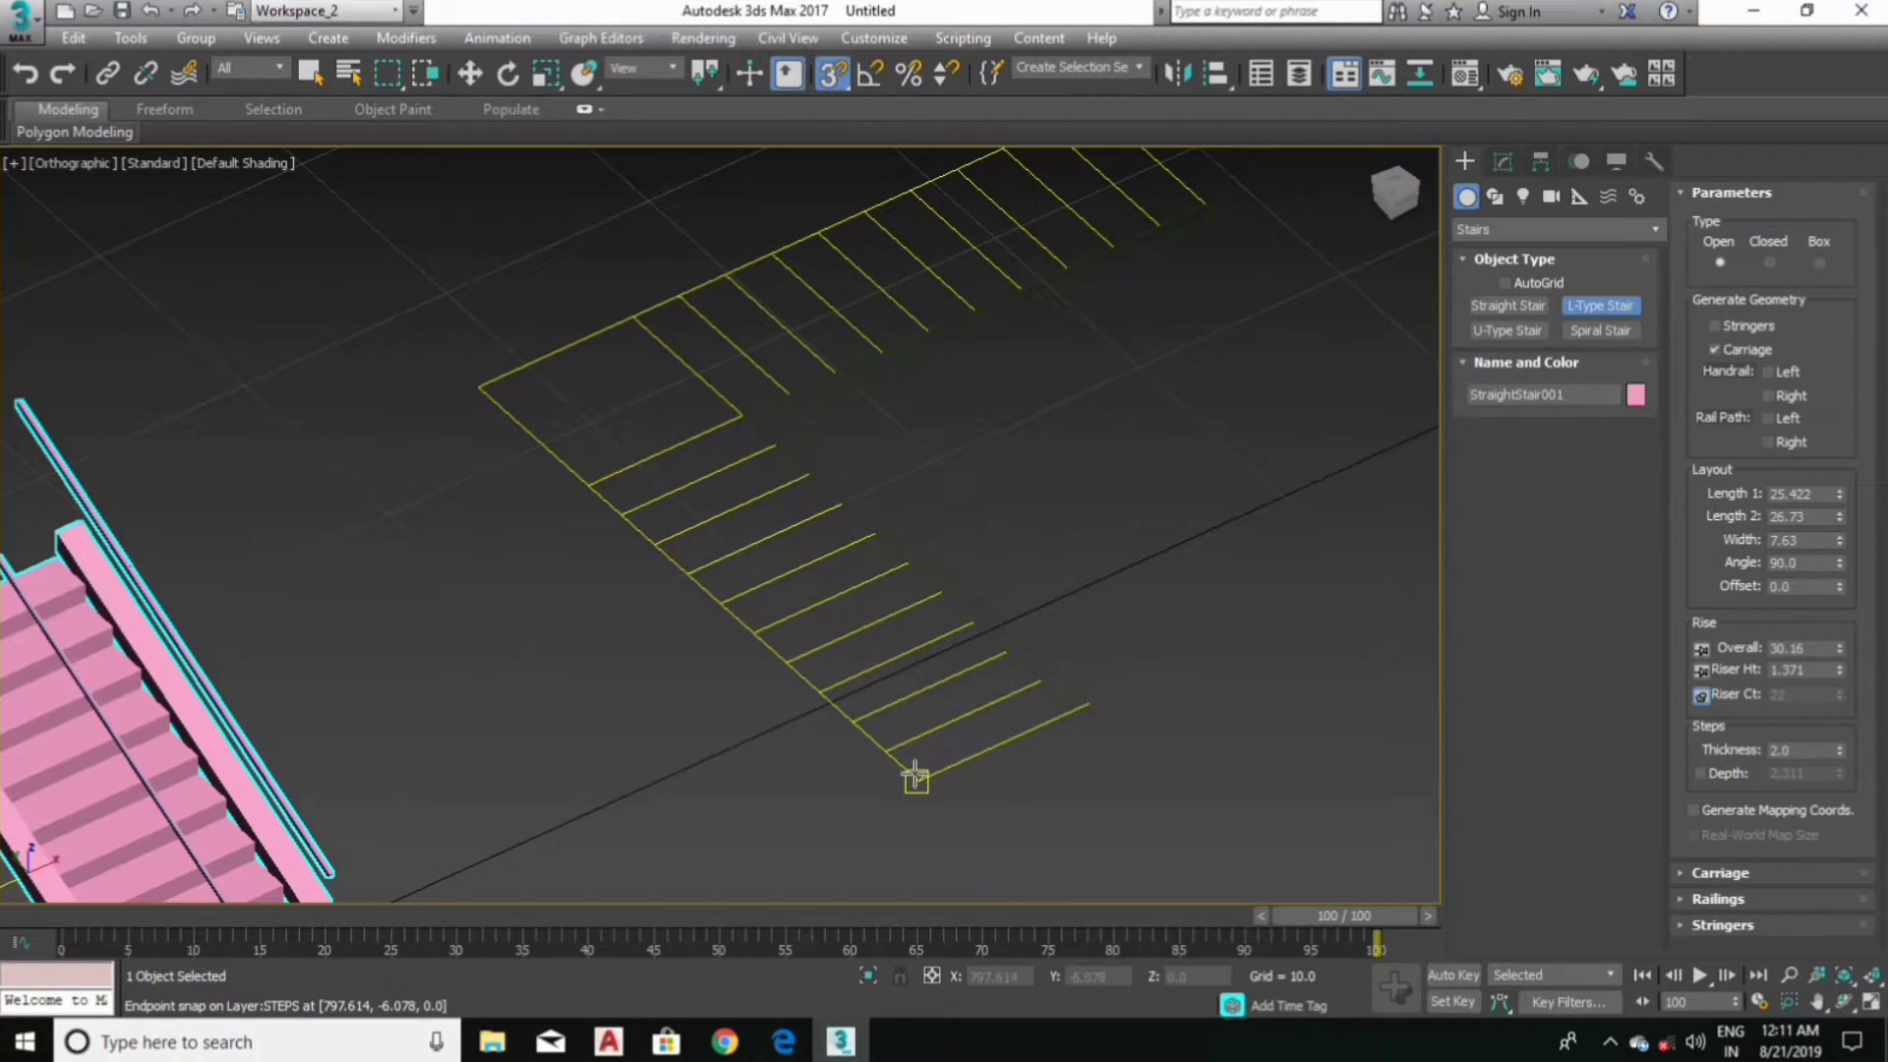
Step: Draw the L-stair: flights 22.883 and 20.802, width 7.63, height 18.102
drag(915, 777, 636, 419)
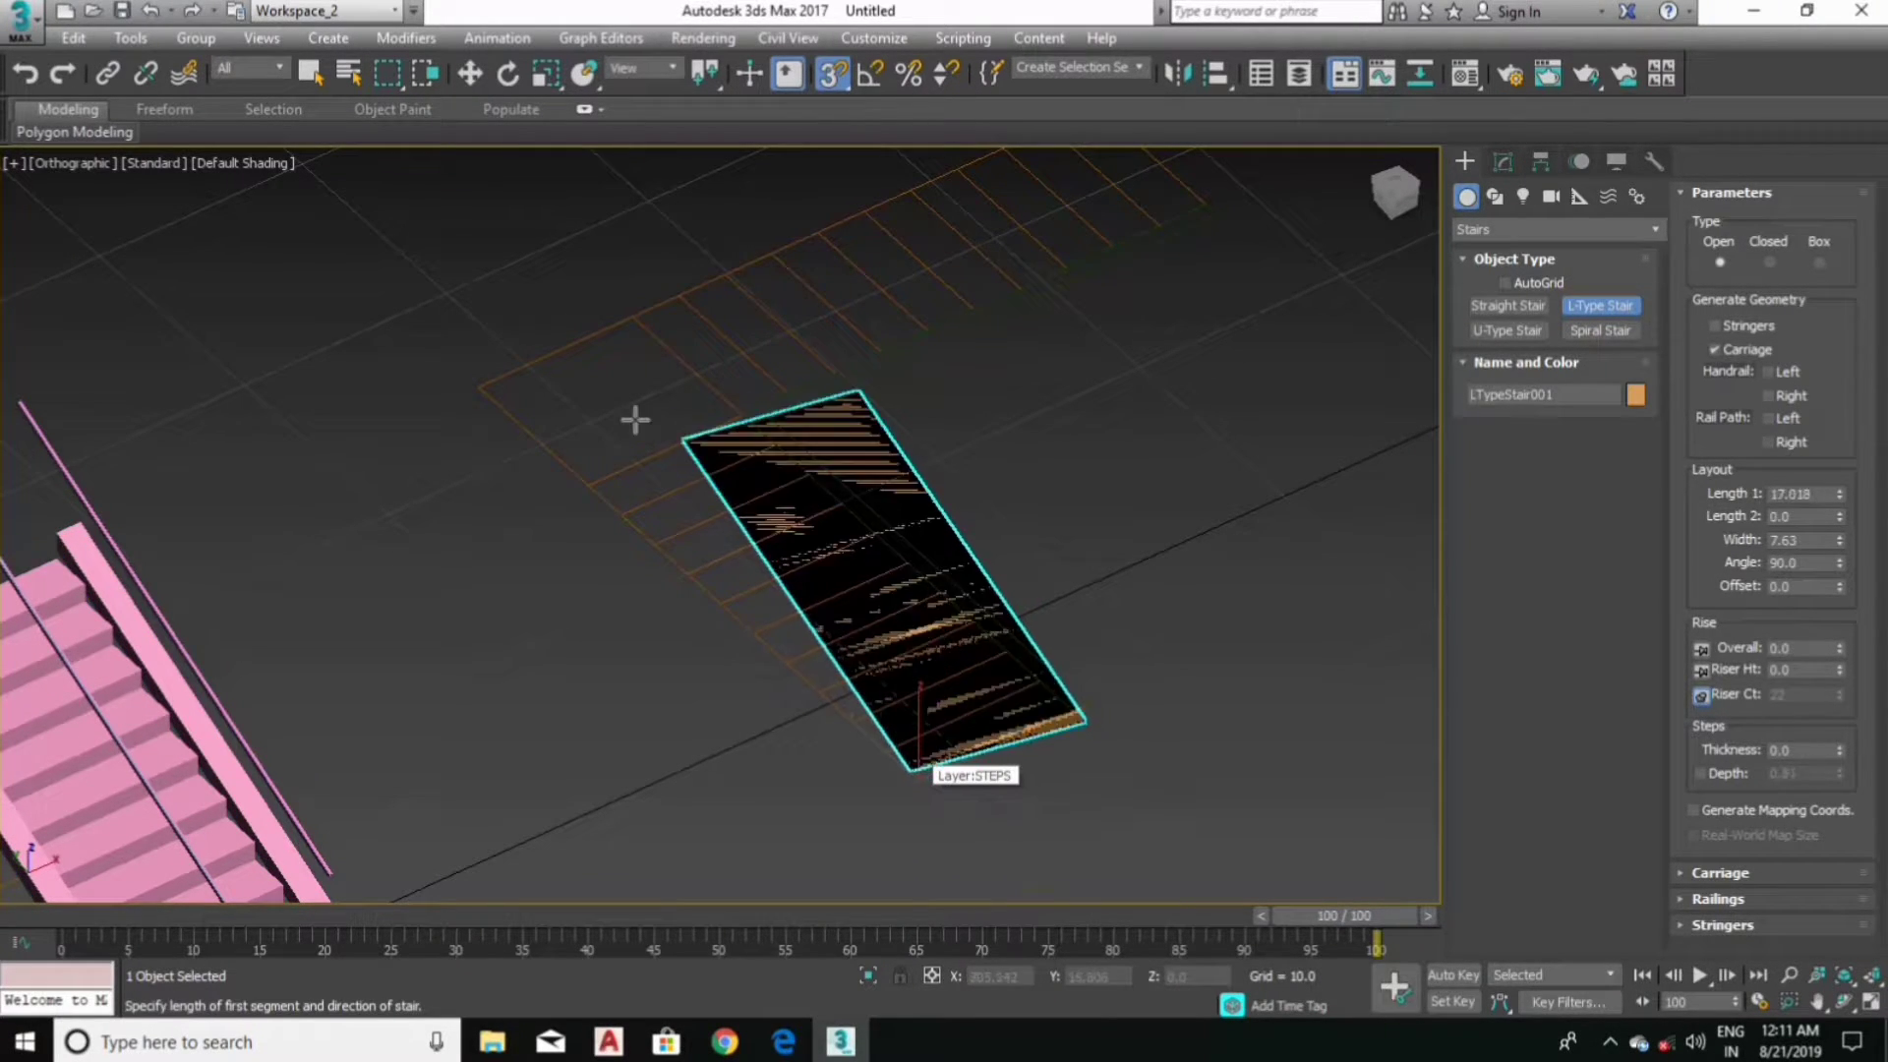
drag(635, 420, 481, 387)
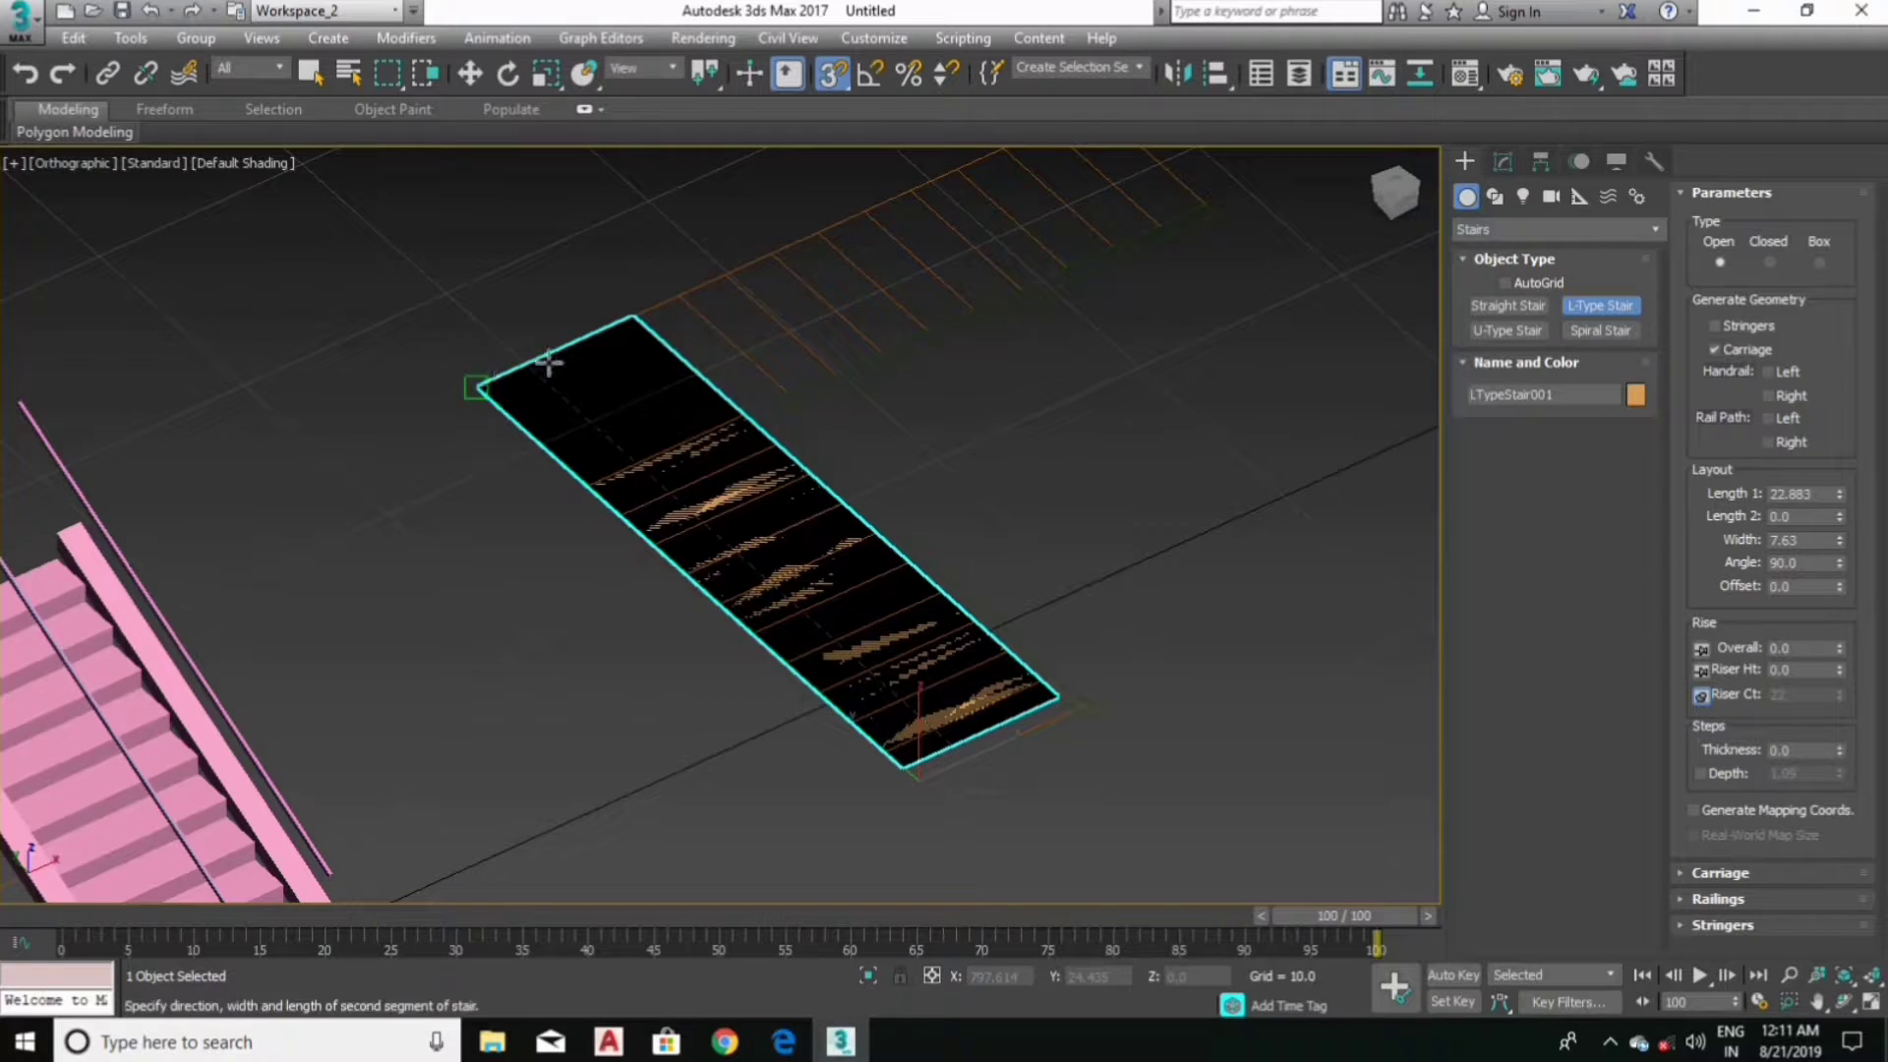
middle_drag(767, 297, 653, 515)
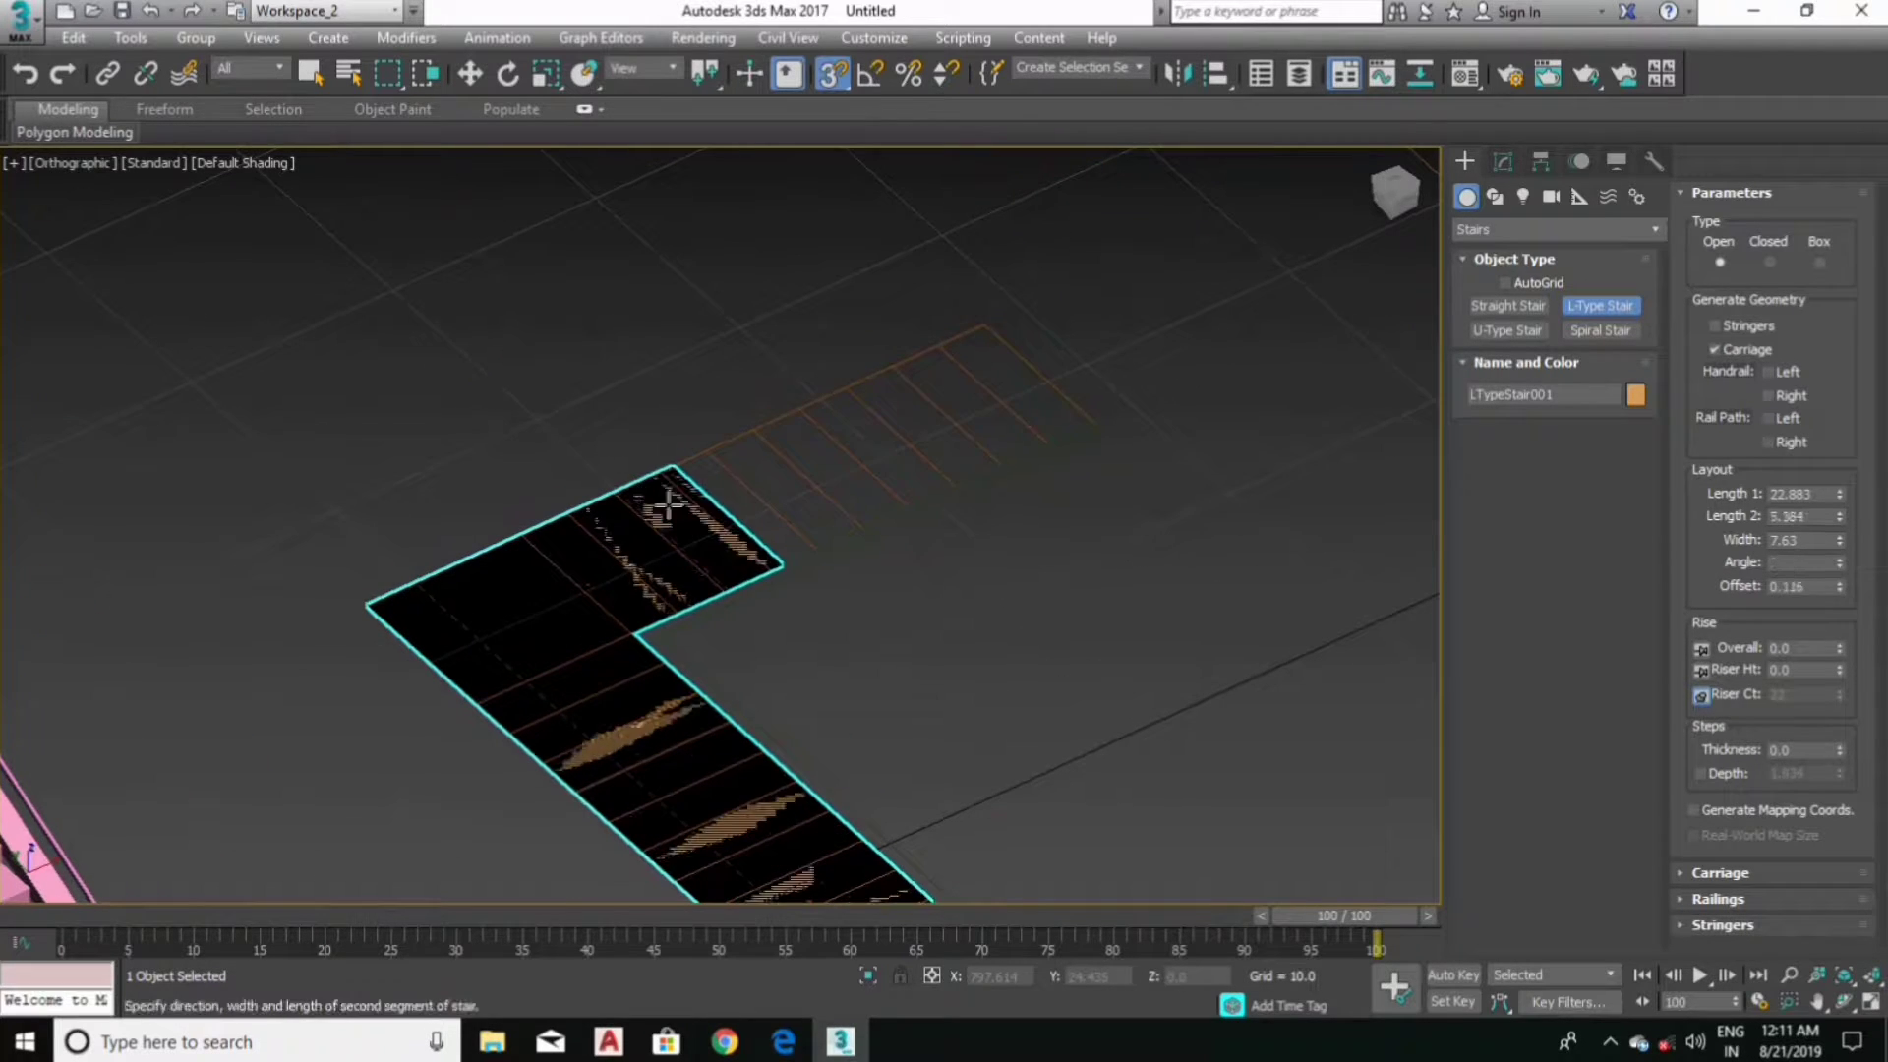
click(993, 320)
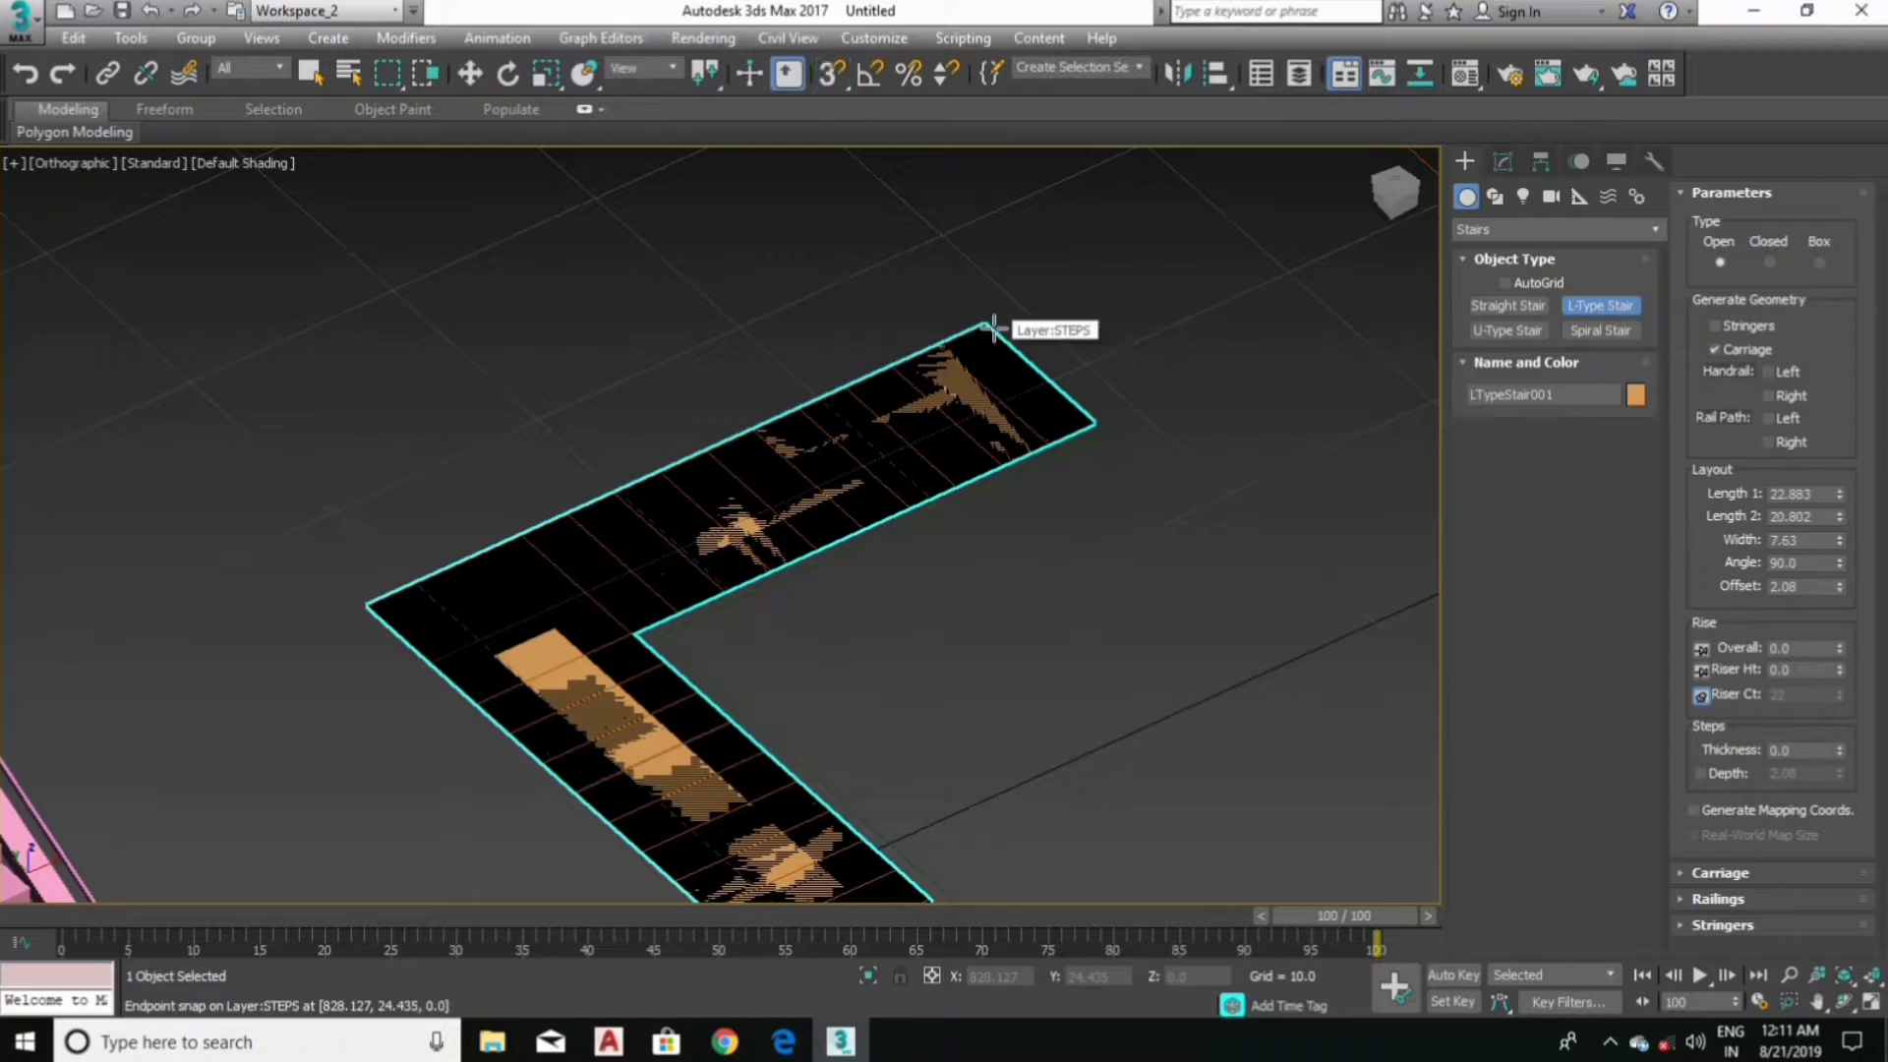
scroll(959, 310, down, 3)
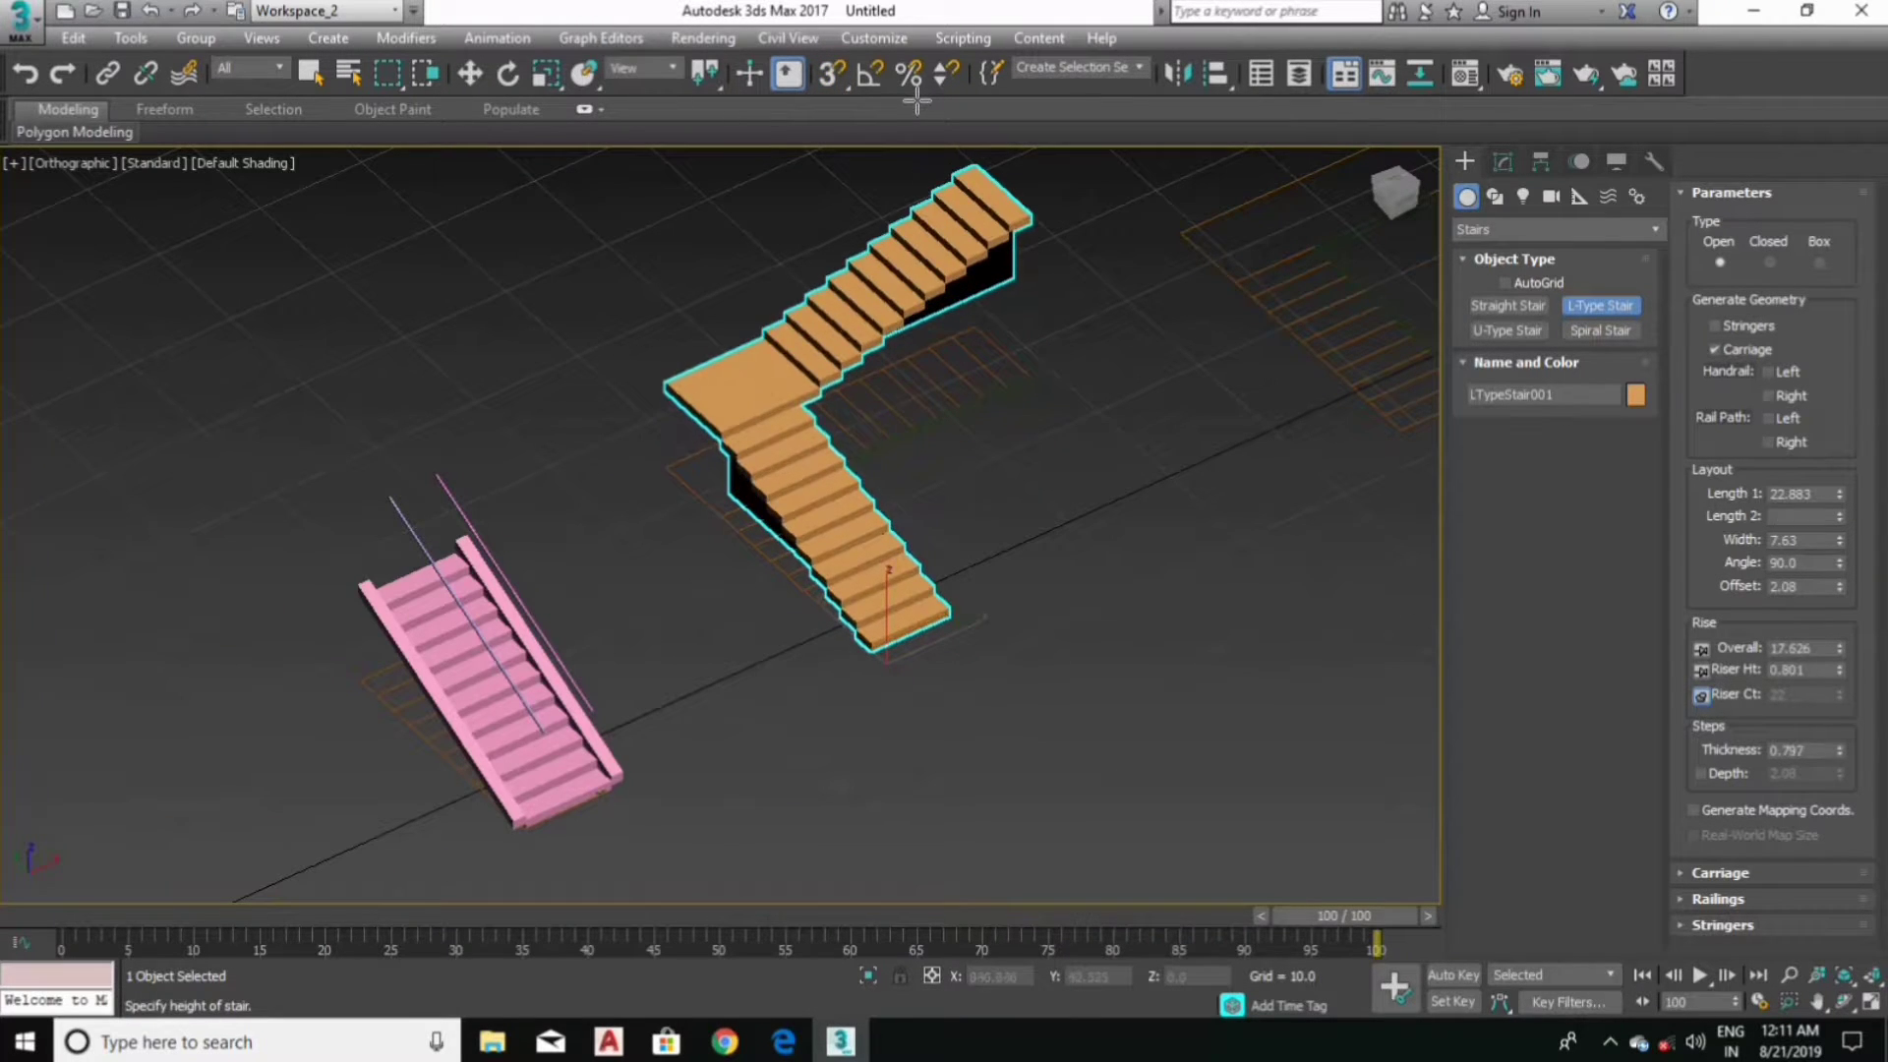
click(920, 156)
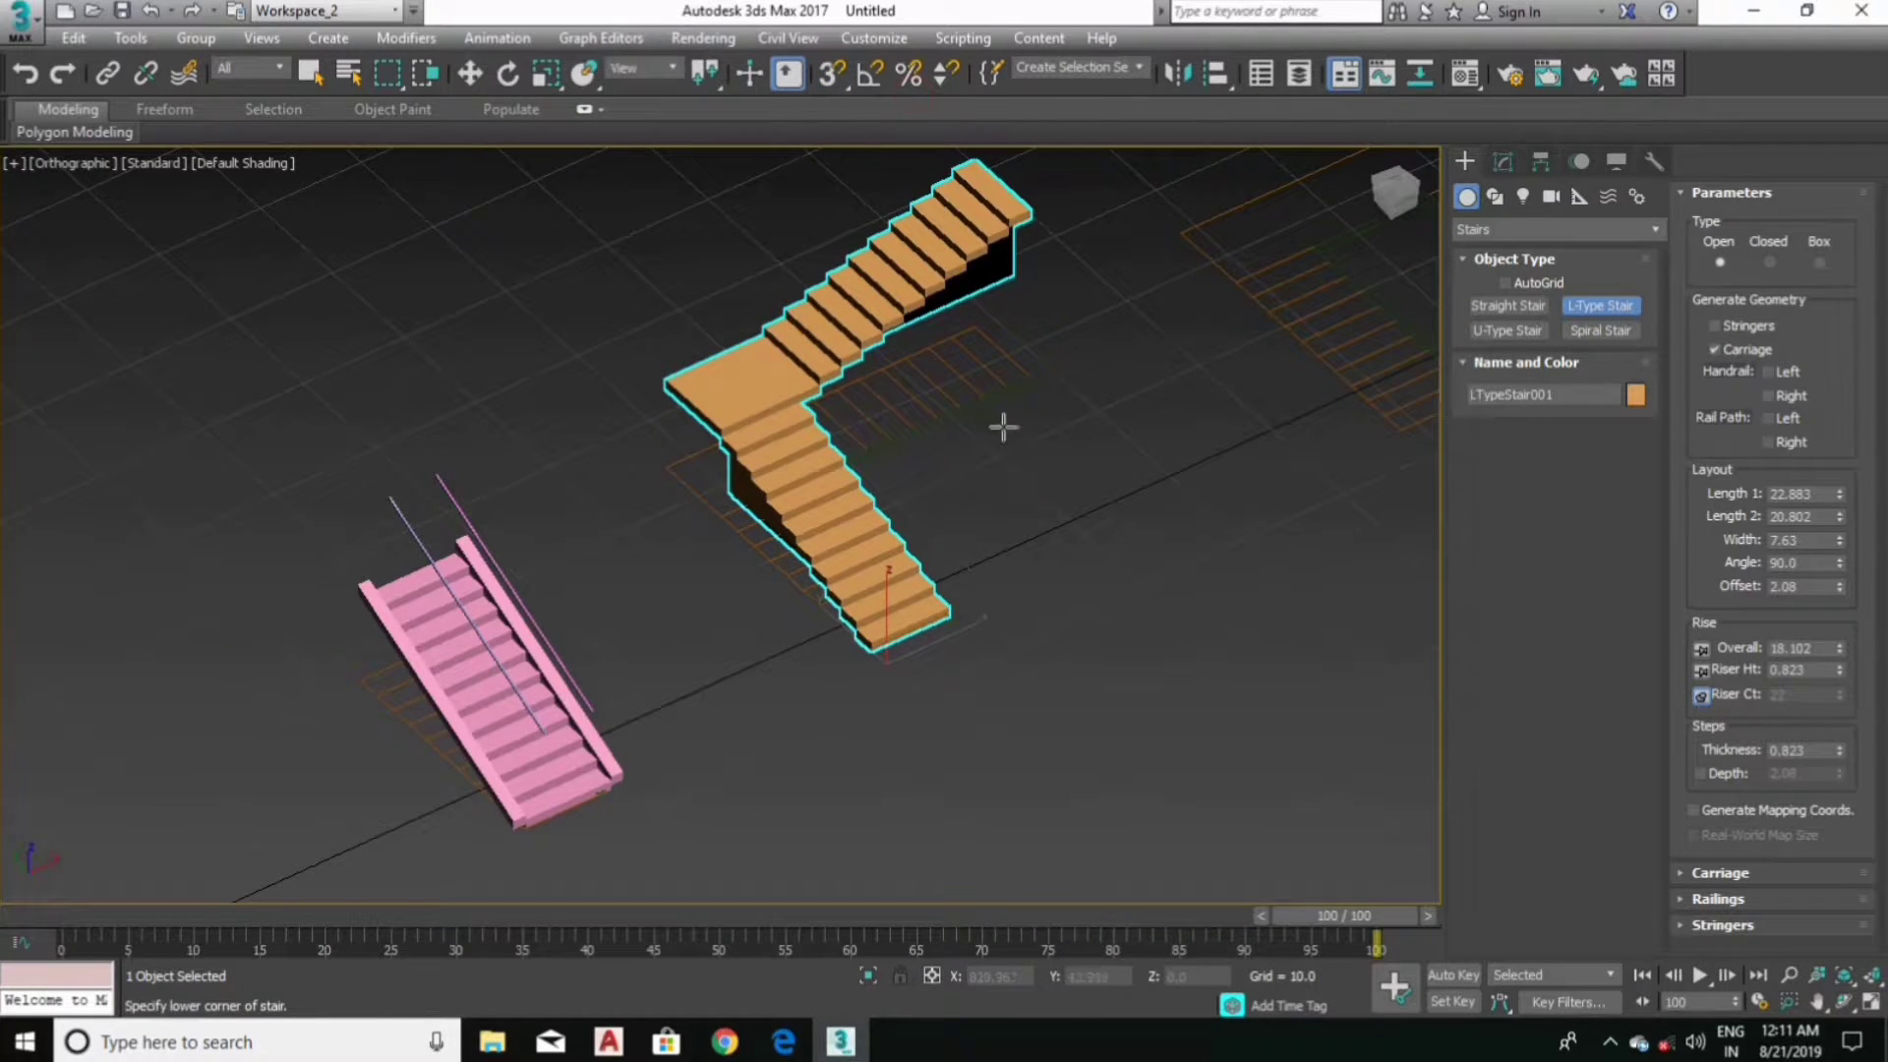
scroll(1003, 427, up, 2)
scroll(1046, 468, up, 1)
key(w)
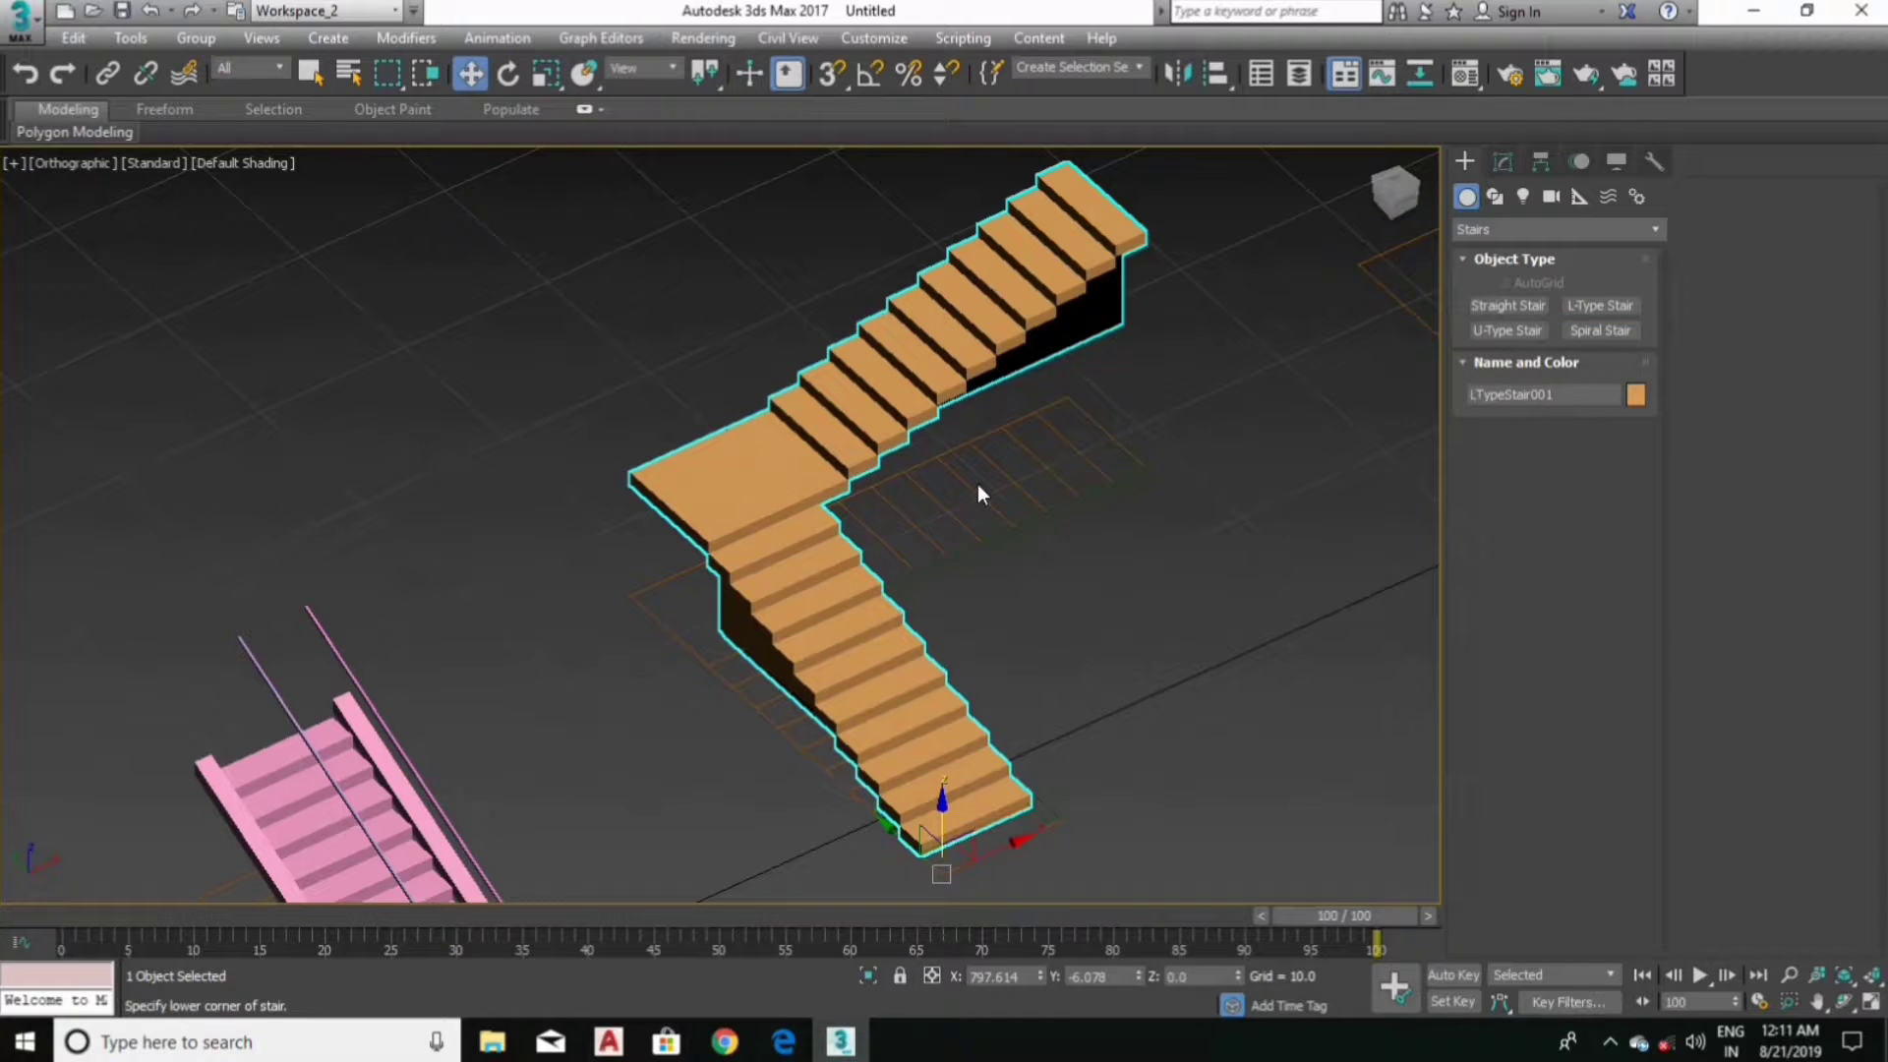
middle_drag(987, 433, 983, 426)
key(alt+w)
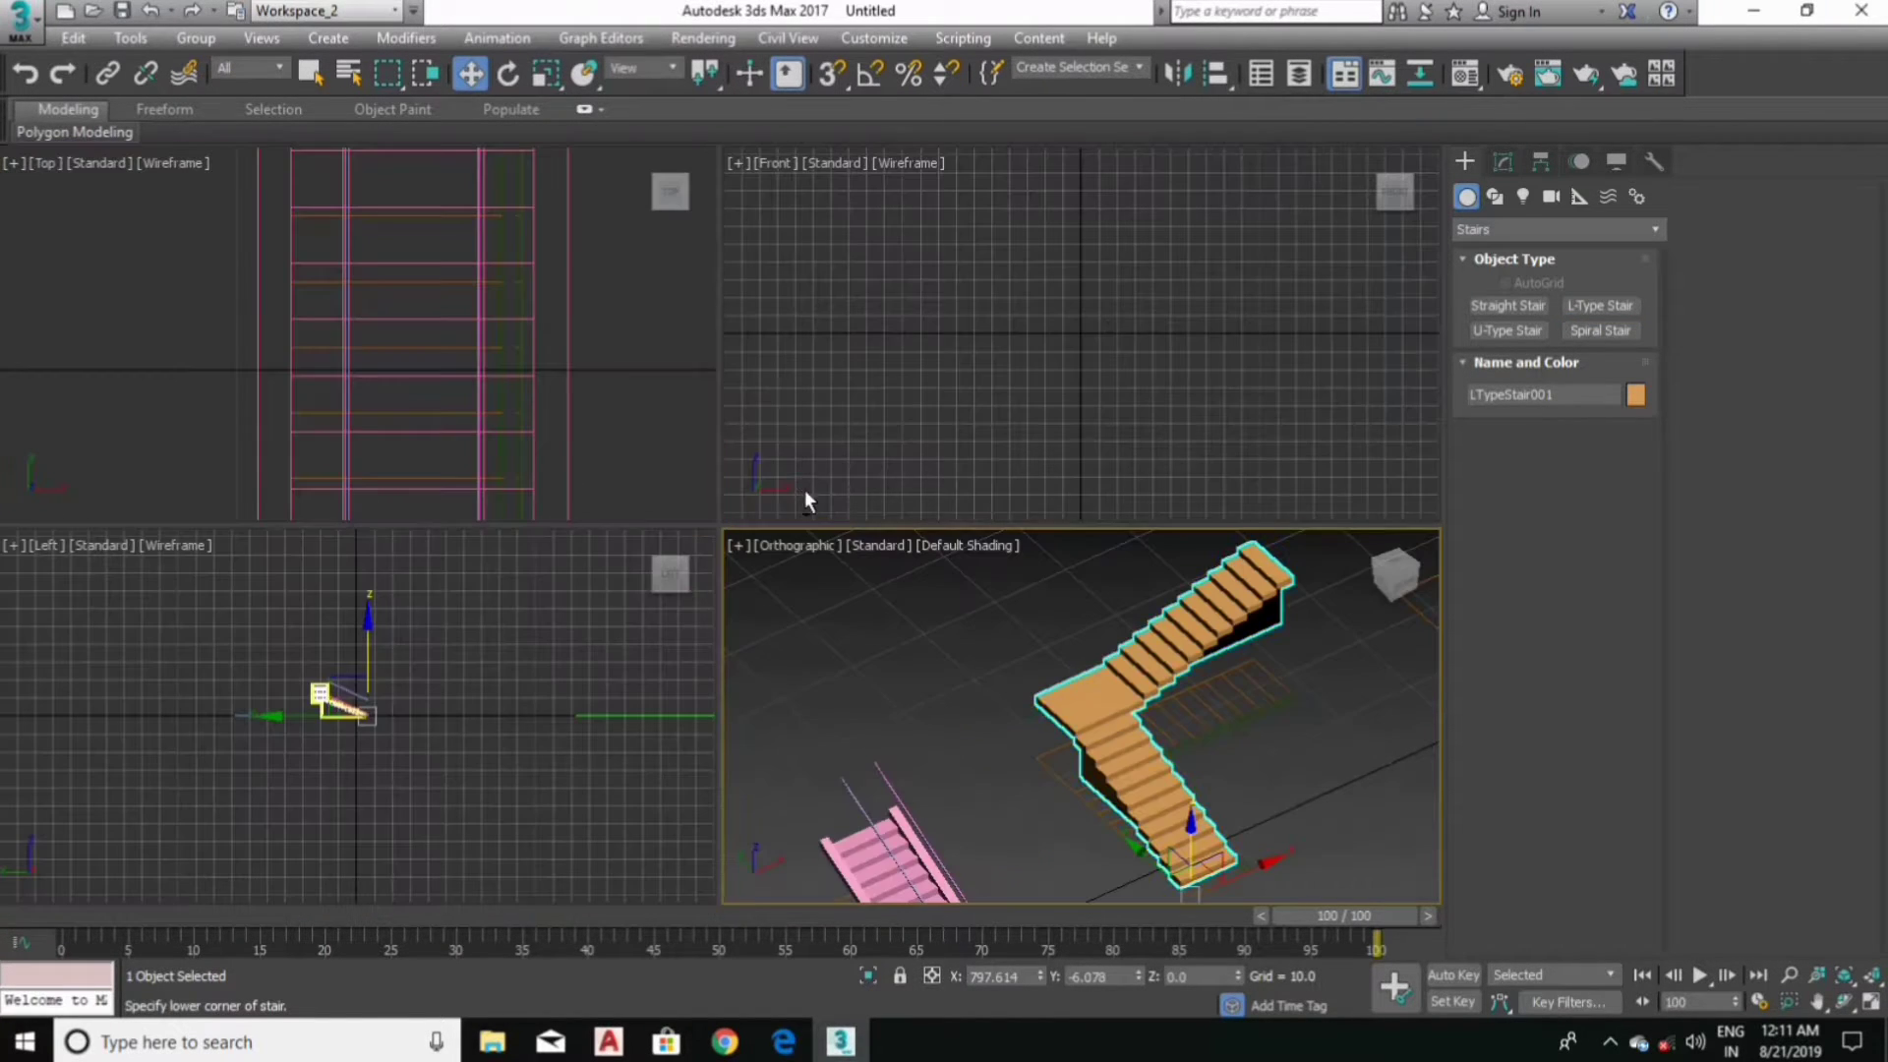
scroll(490, 352, down, 5)
middle_drag(641, 370, 274, 449)
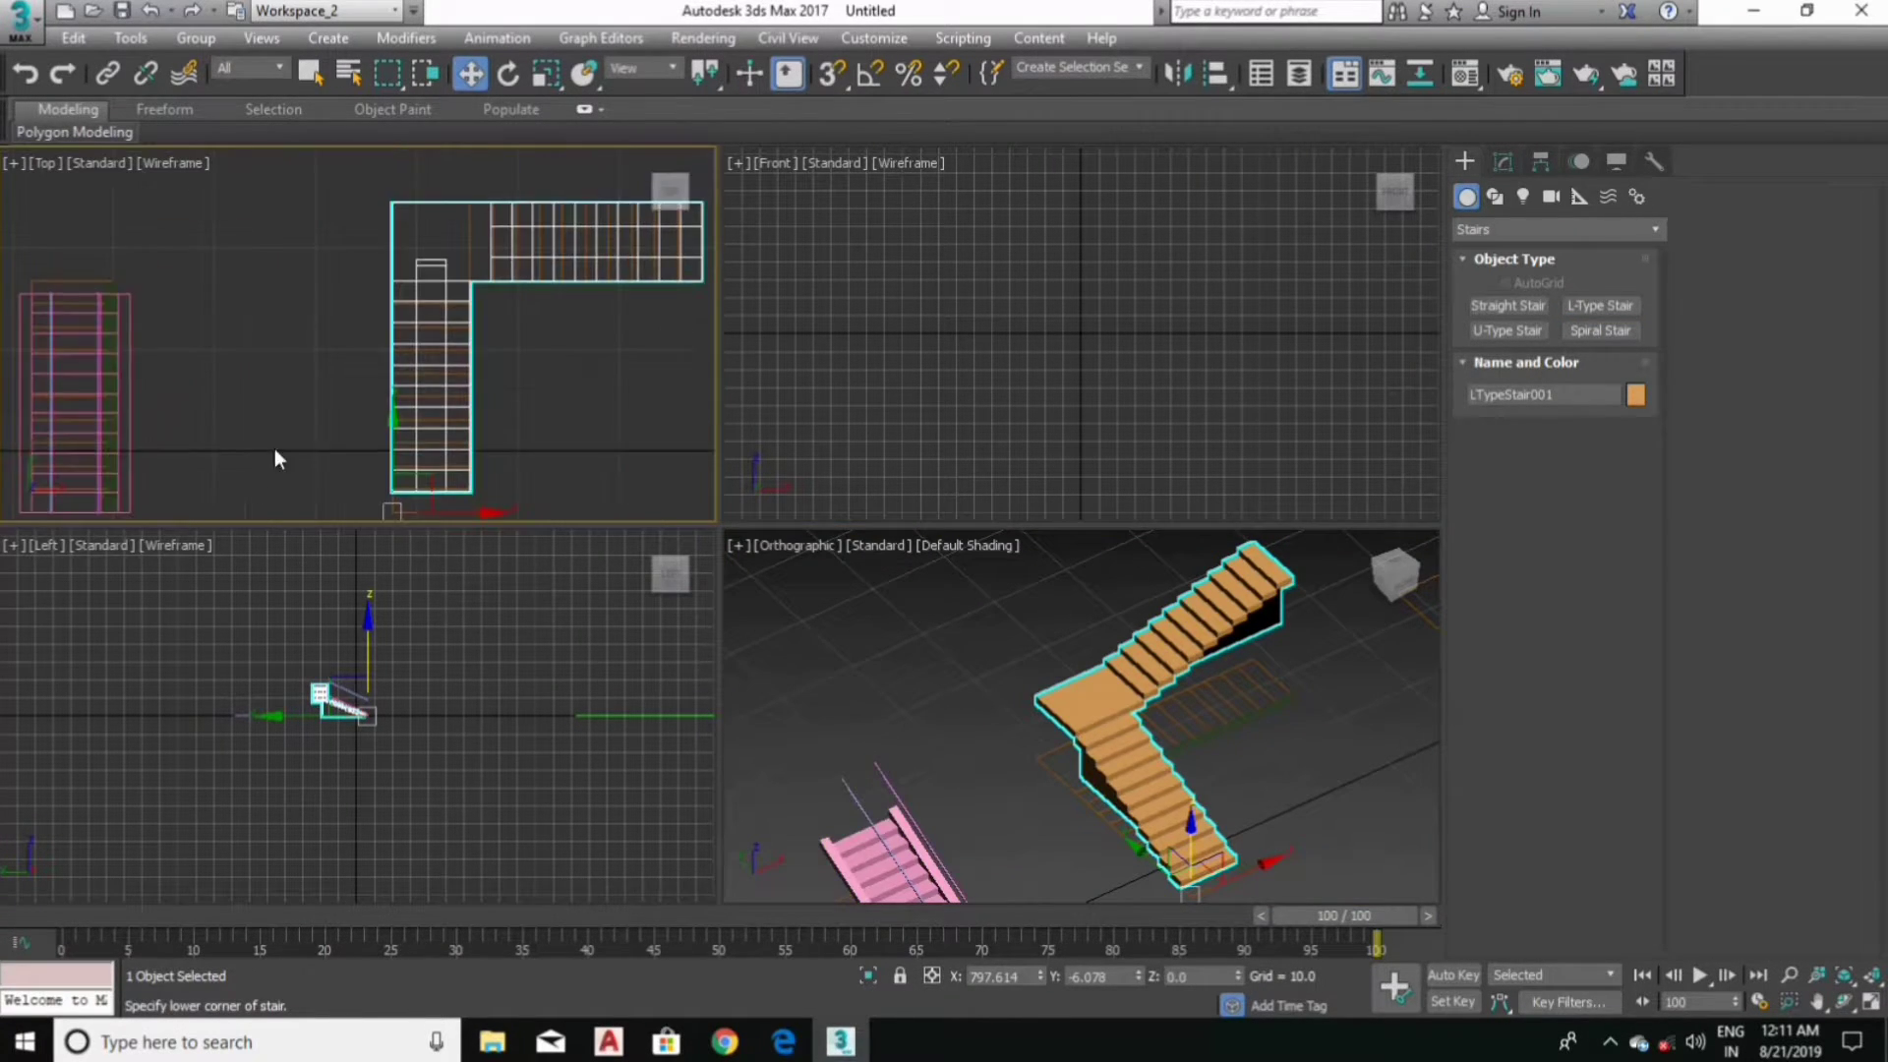
scroll(439, 346, up, 4)
key(alt+w)
middle_drag(508, 543, 493, 464)
key(alt+w)
click(1066, 776)
key(alt+w)
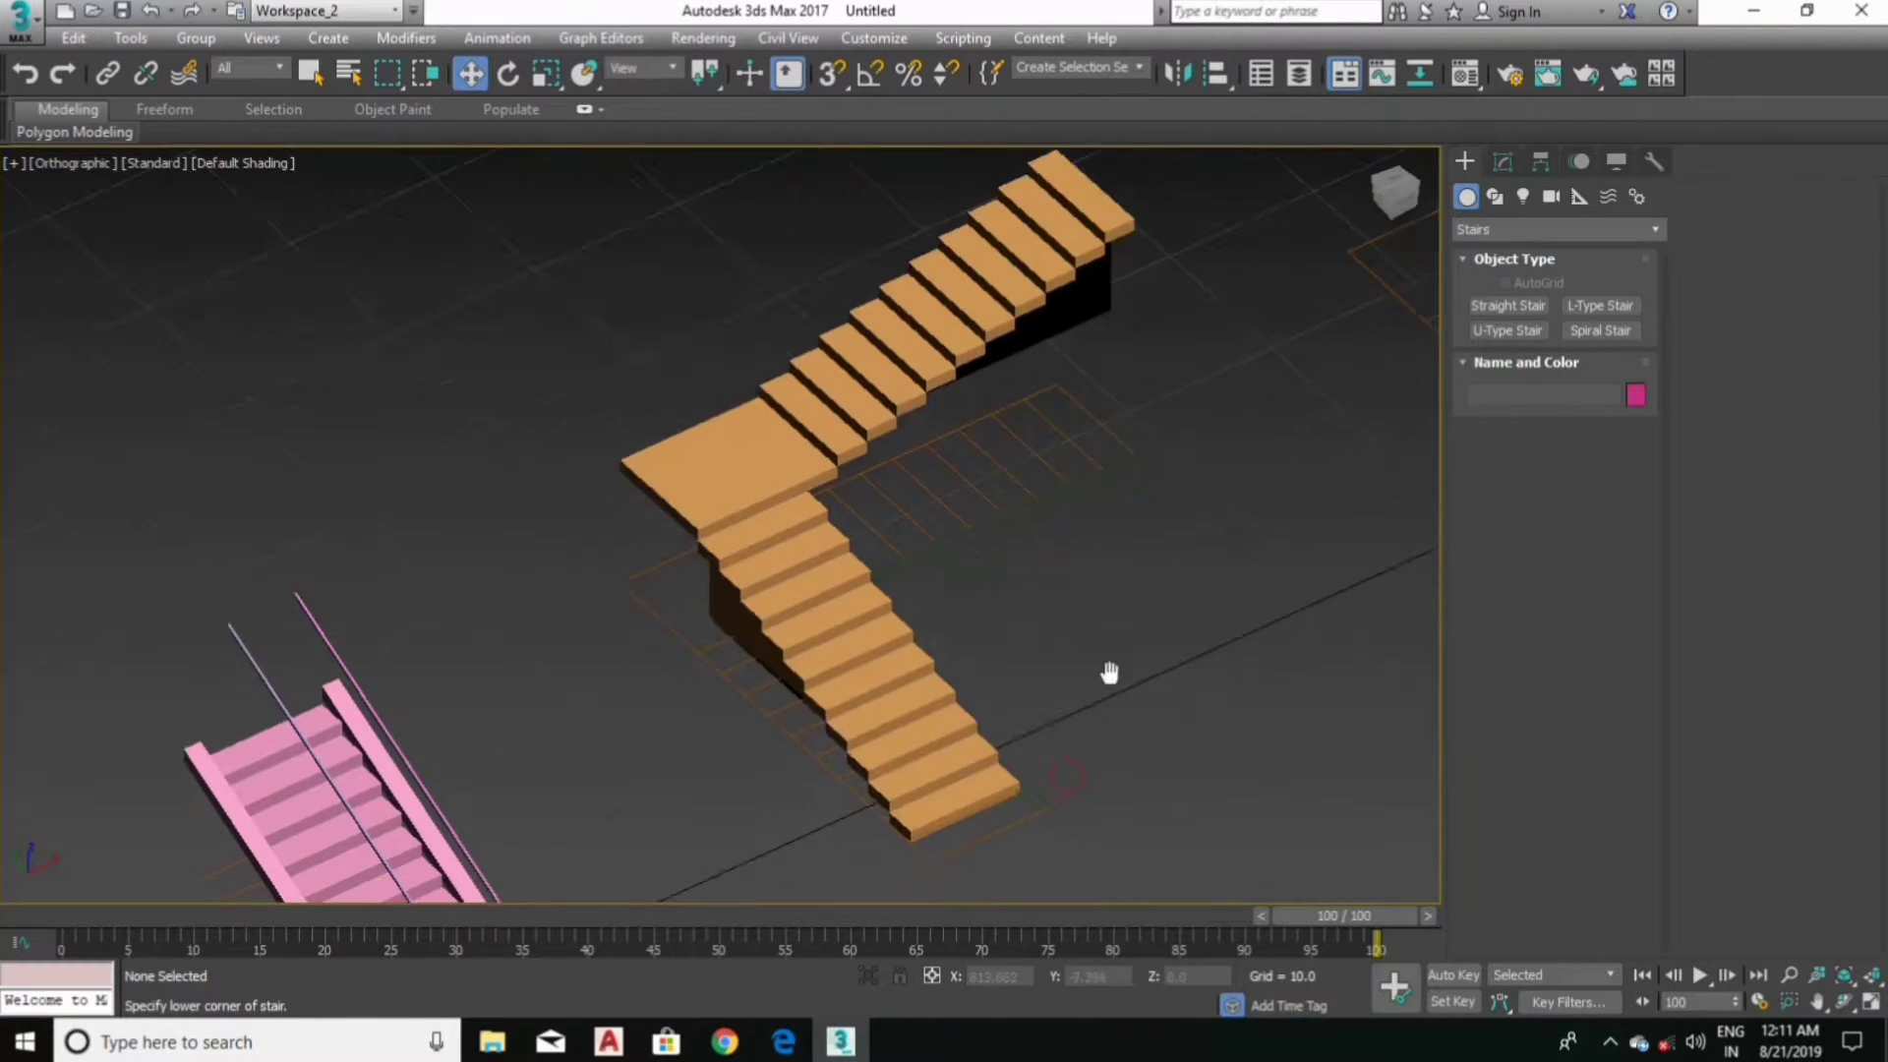
scroll(885, 625, up, 3)
scroll(885, 625, up, 2)
click(883, 624)
middle_drag(881, 624, 777, 671)
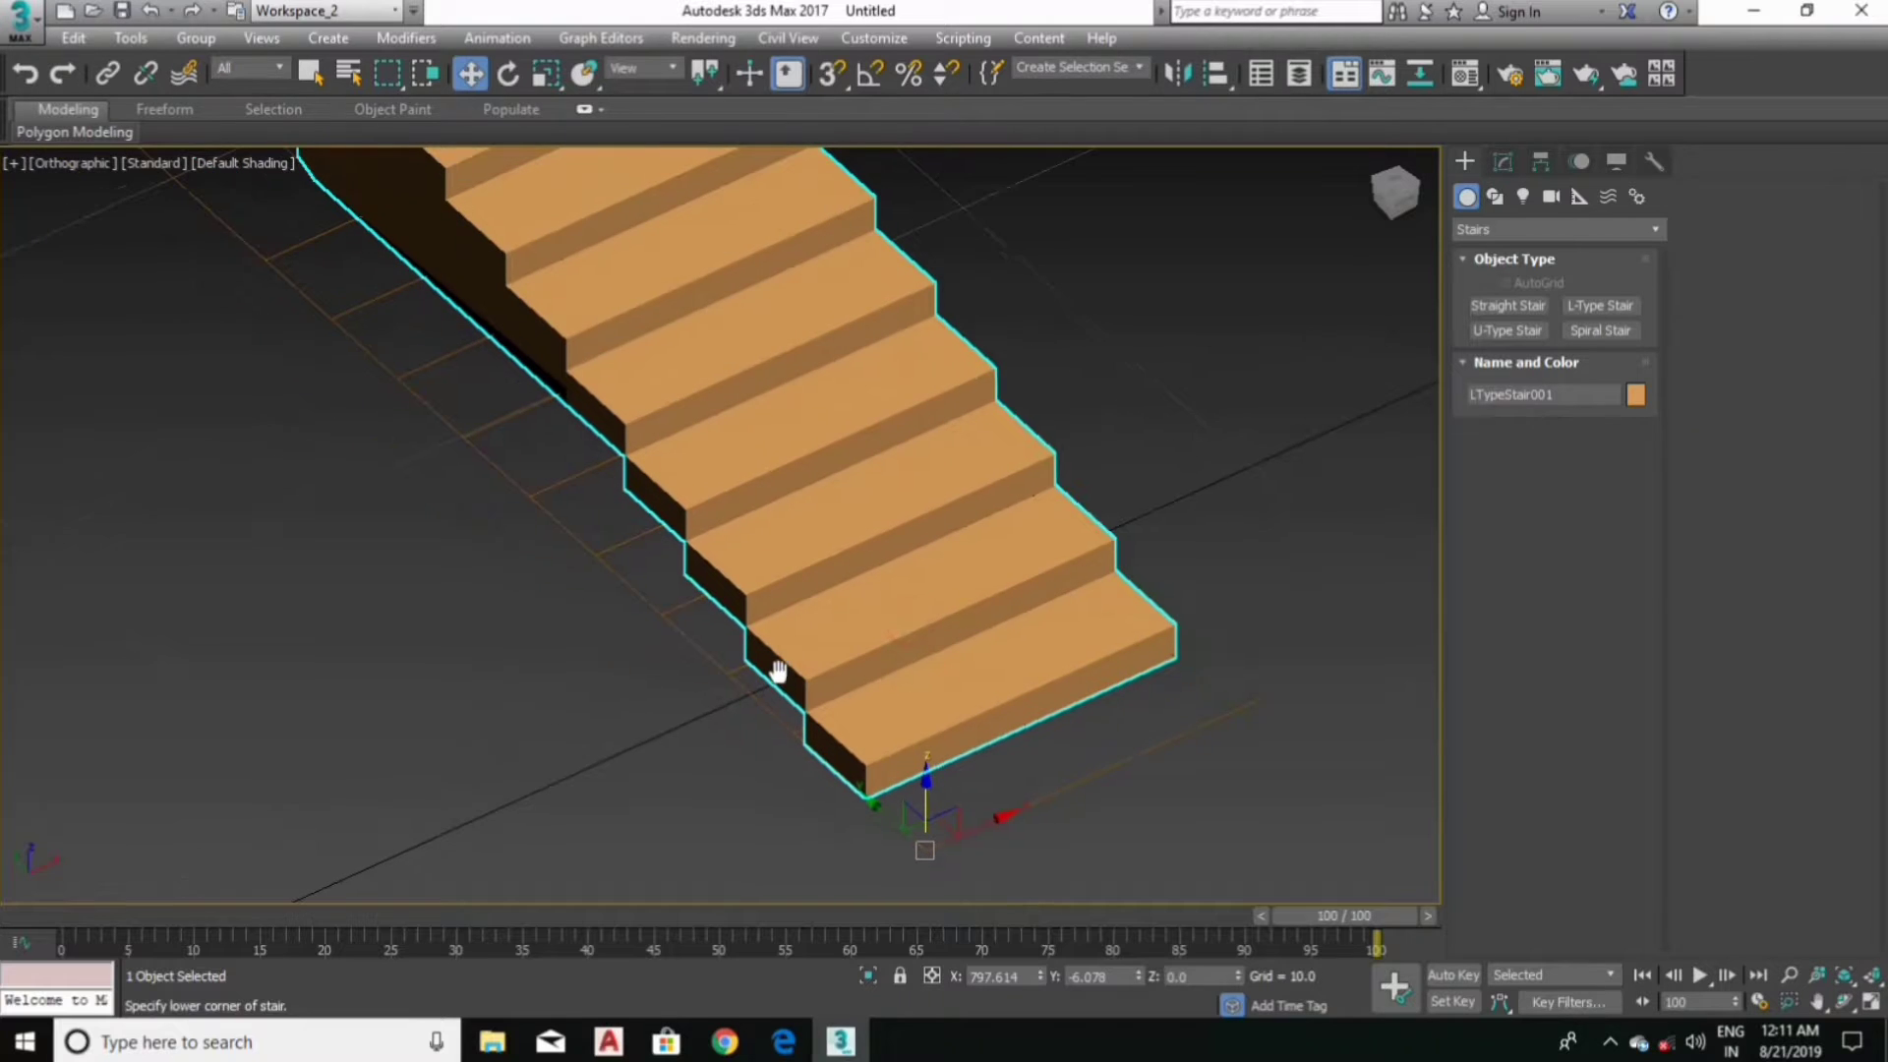
Step: Snap LTypeStair001's bottom corner onto the L footprint outline's endpoint
click(834, 74)
scroll(961, 709, up, 2)
scroll(865, 635, up, 3)
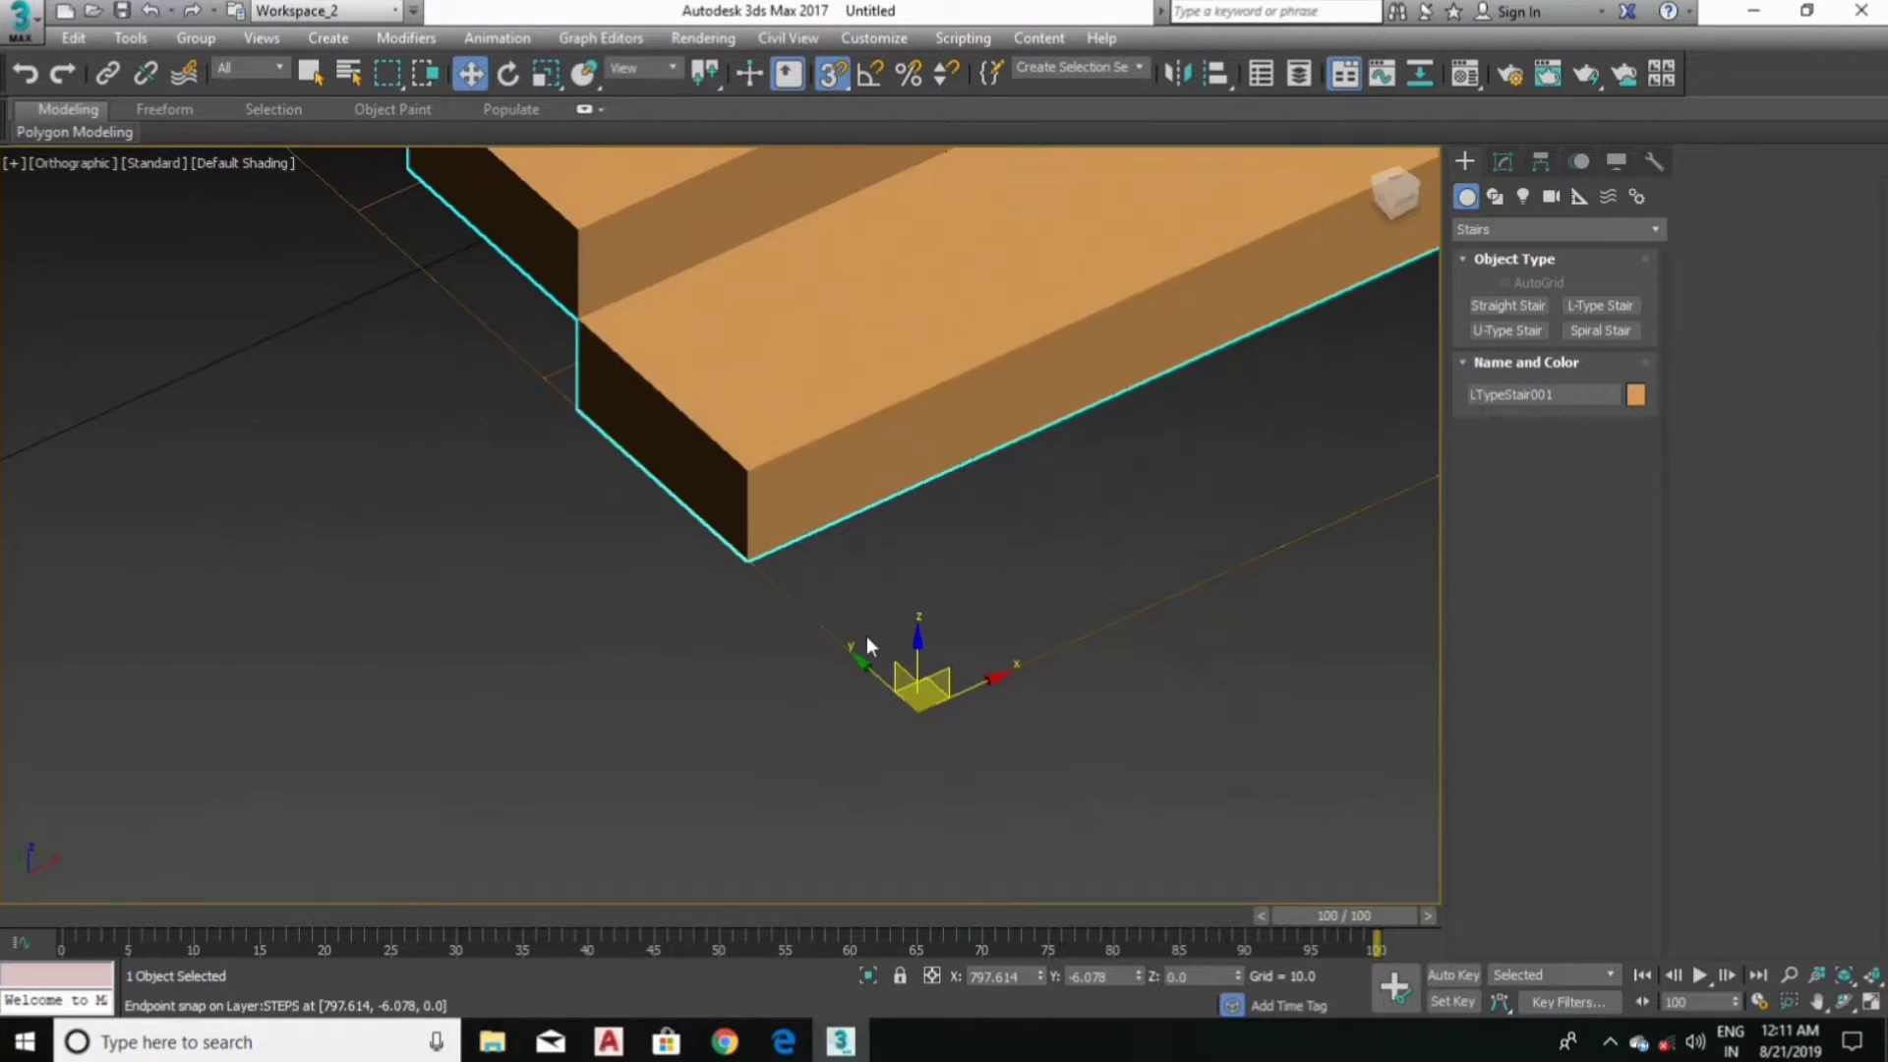
click(810, 607)
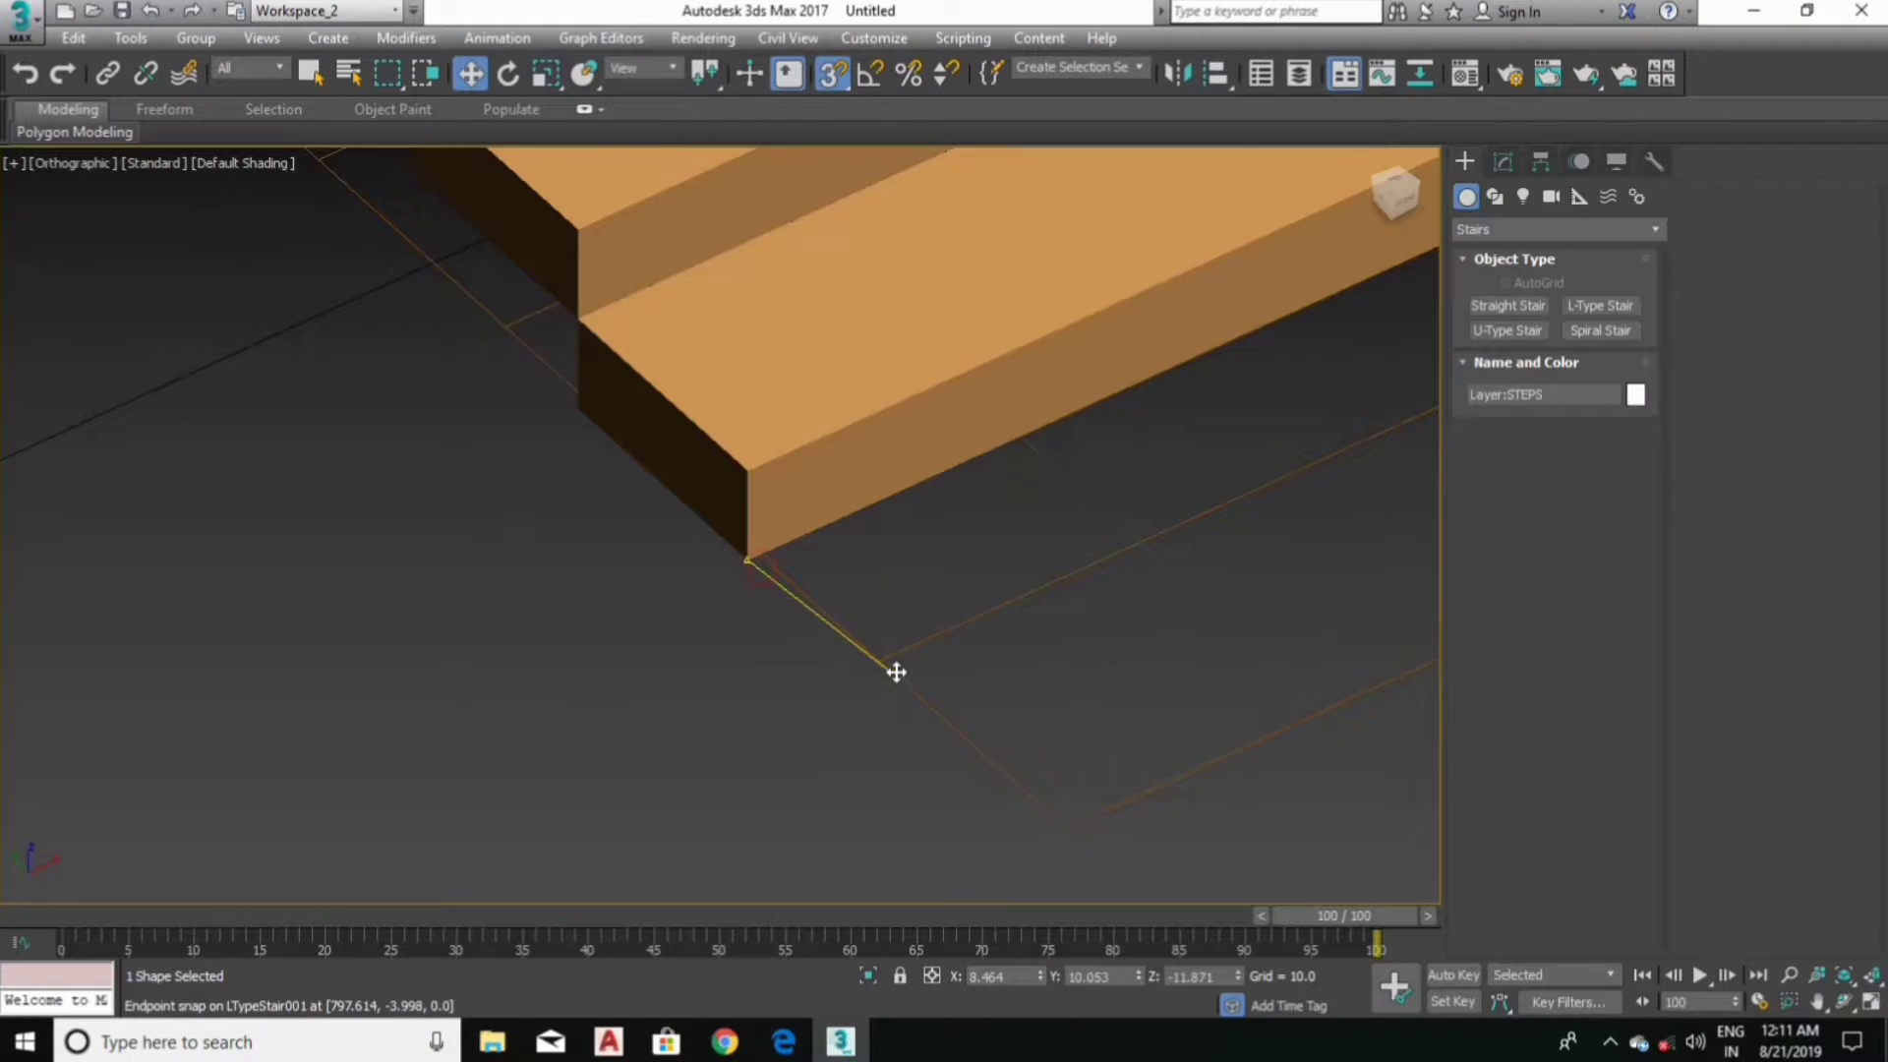
click(752, 551)
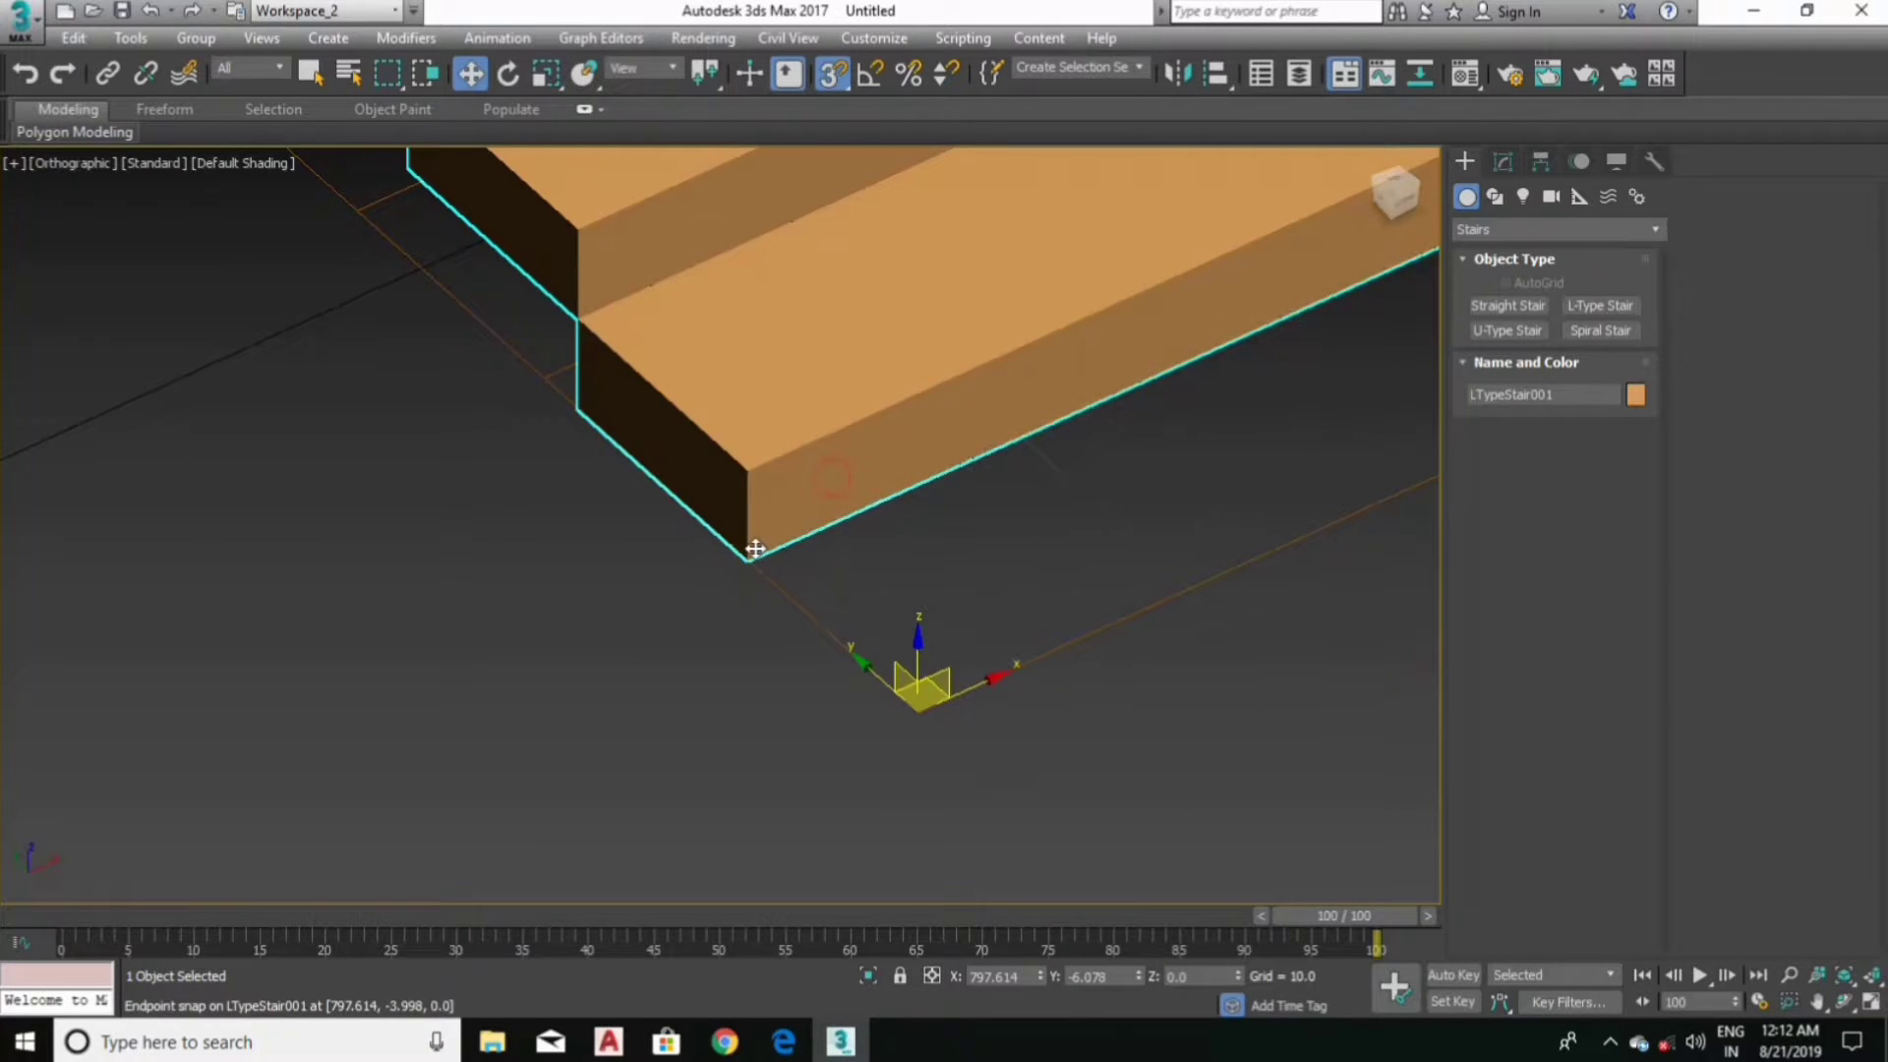
drag(755, 548, 920, 694)
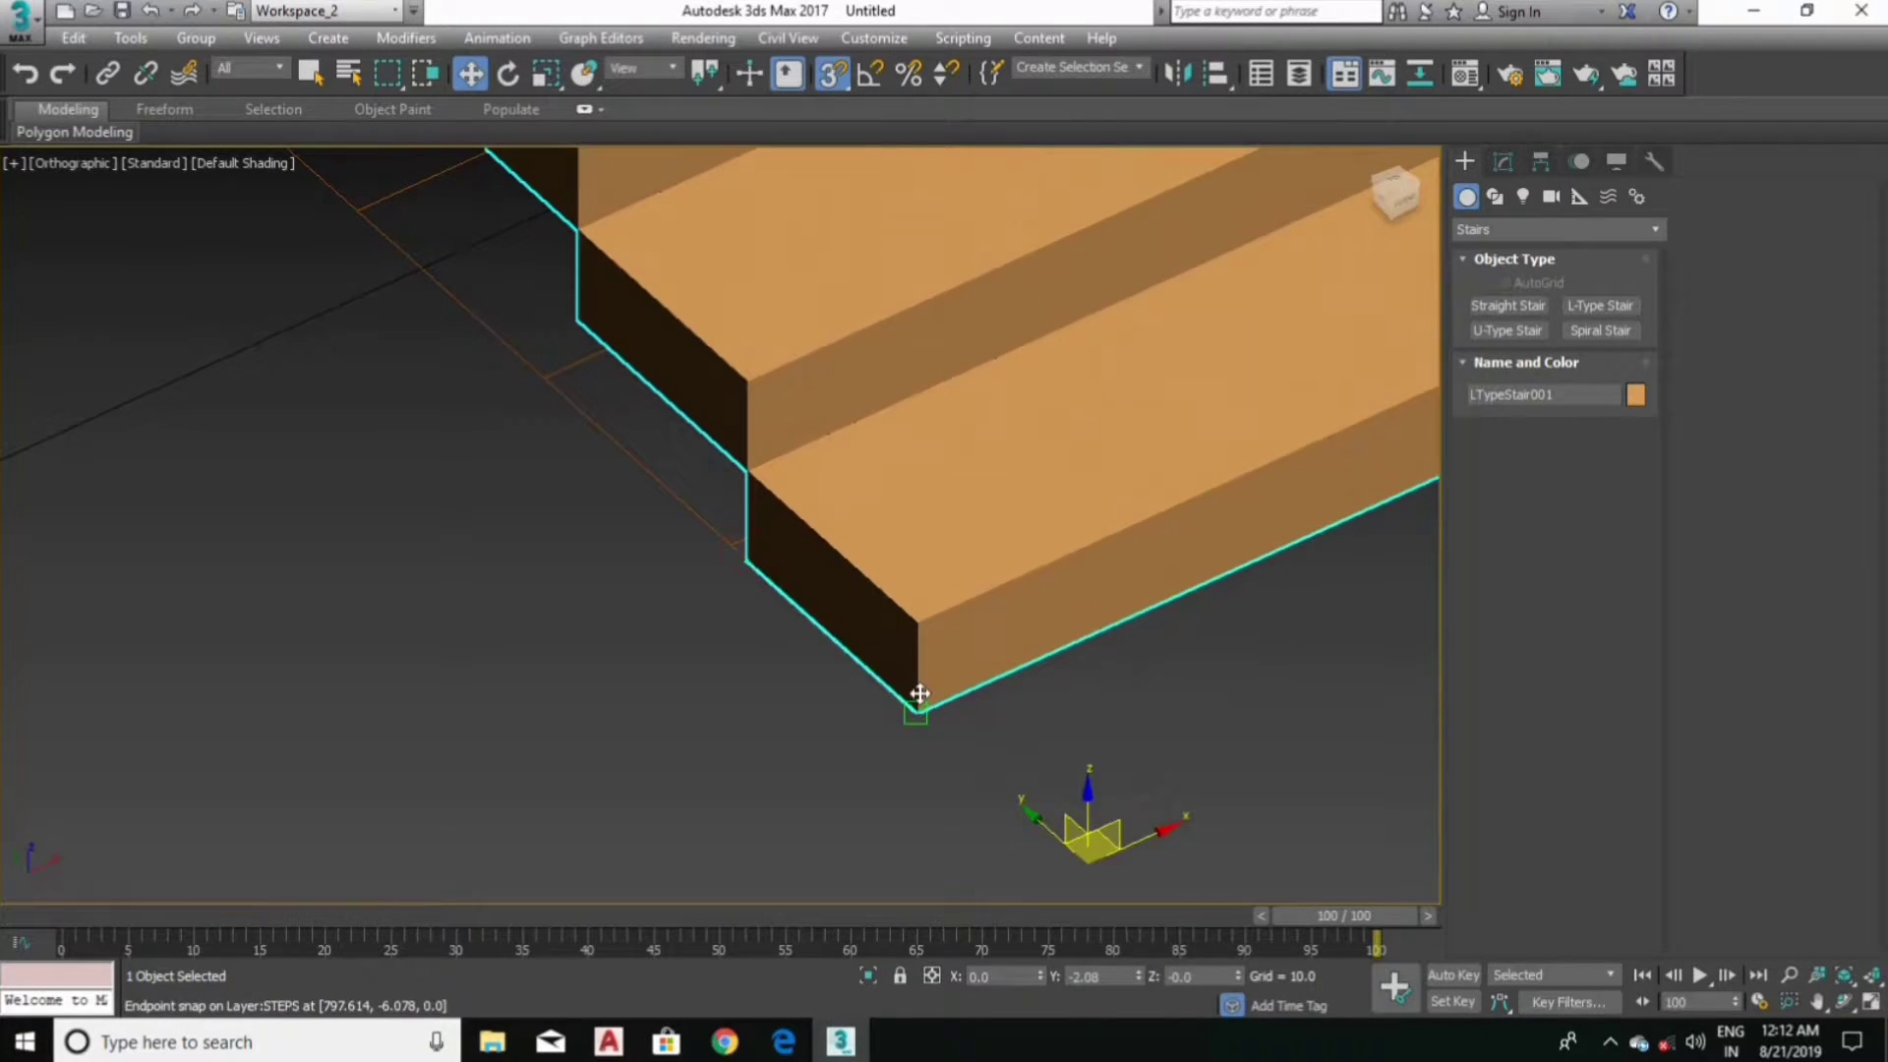
scroll(828, 720, down, 5)
scroll(828, 720, down, 3)
scroll(1007, 333, up, 2)
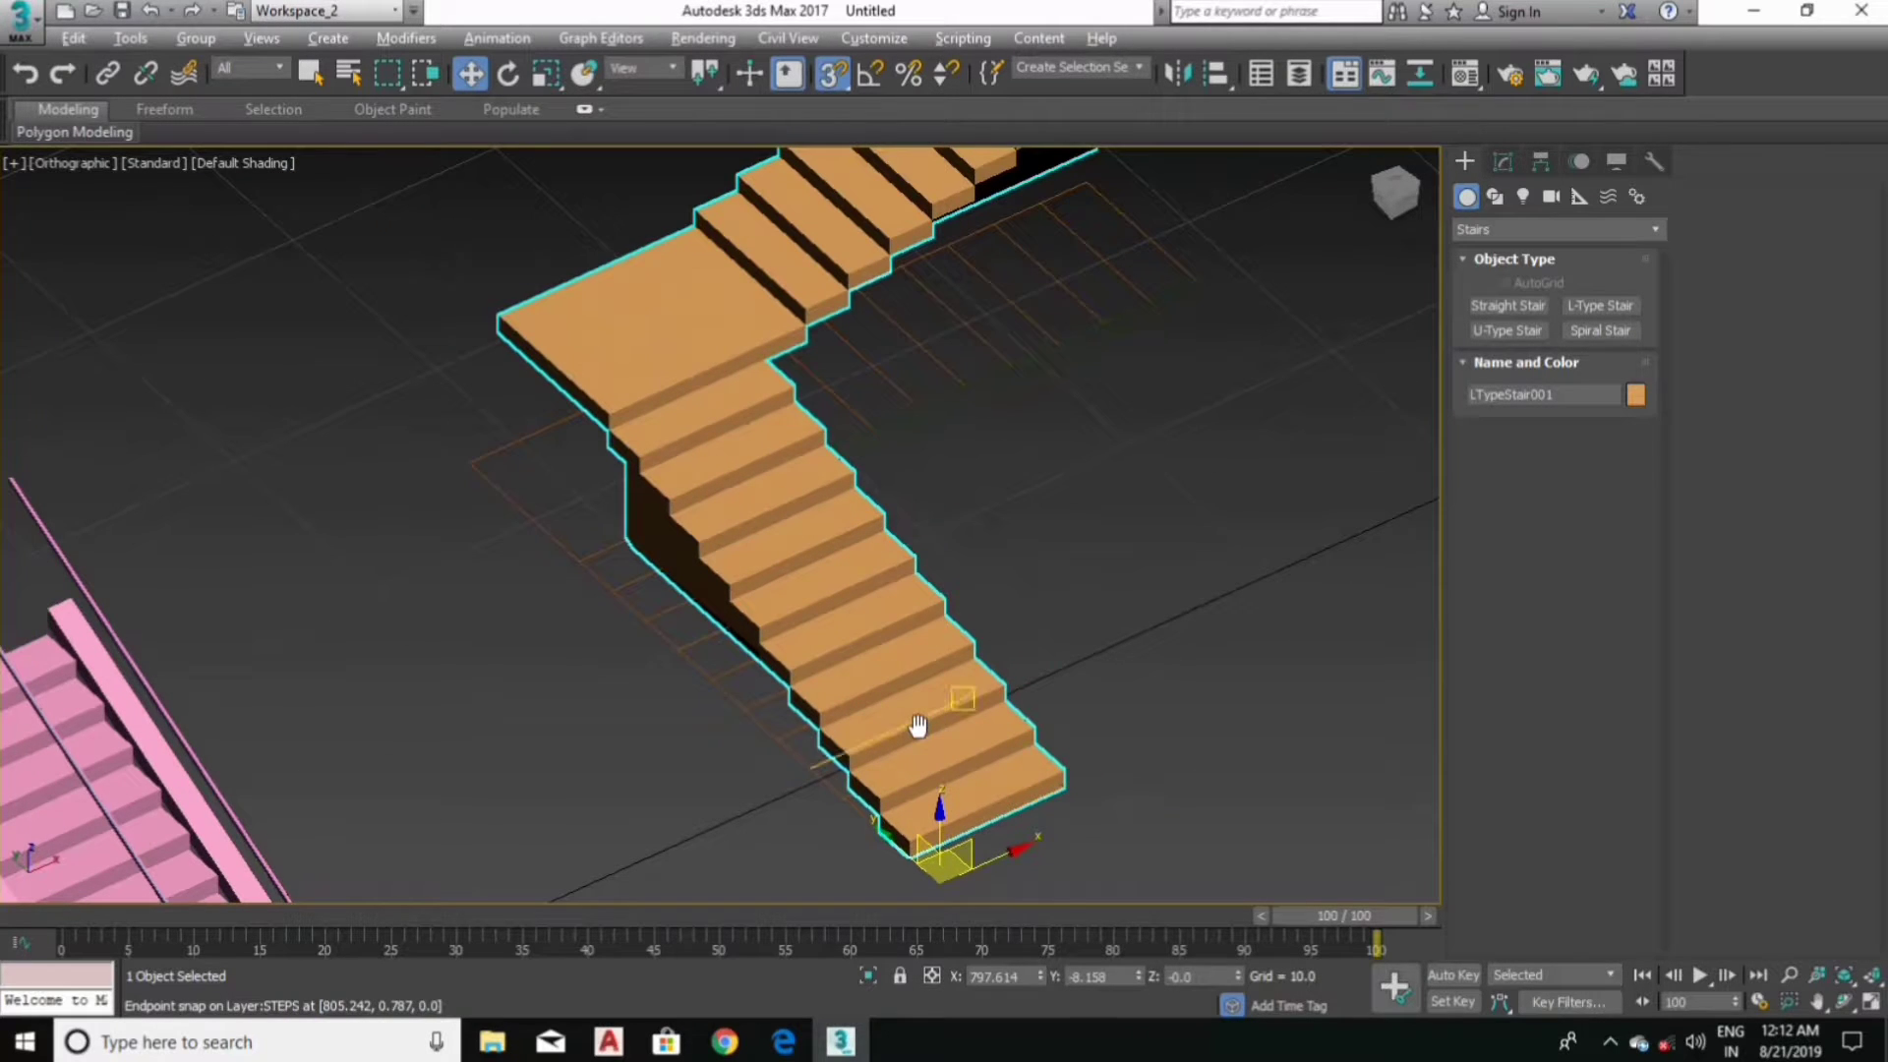
middle_drag(822, 336, 826, 423)
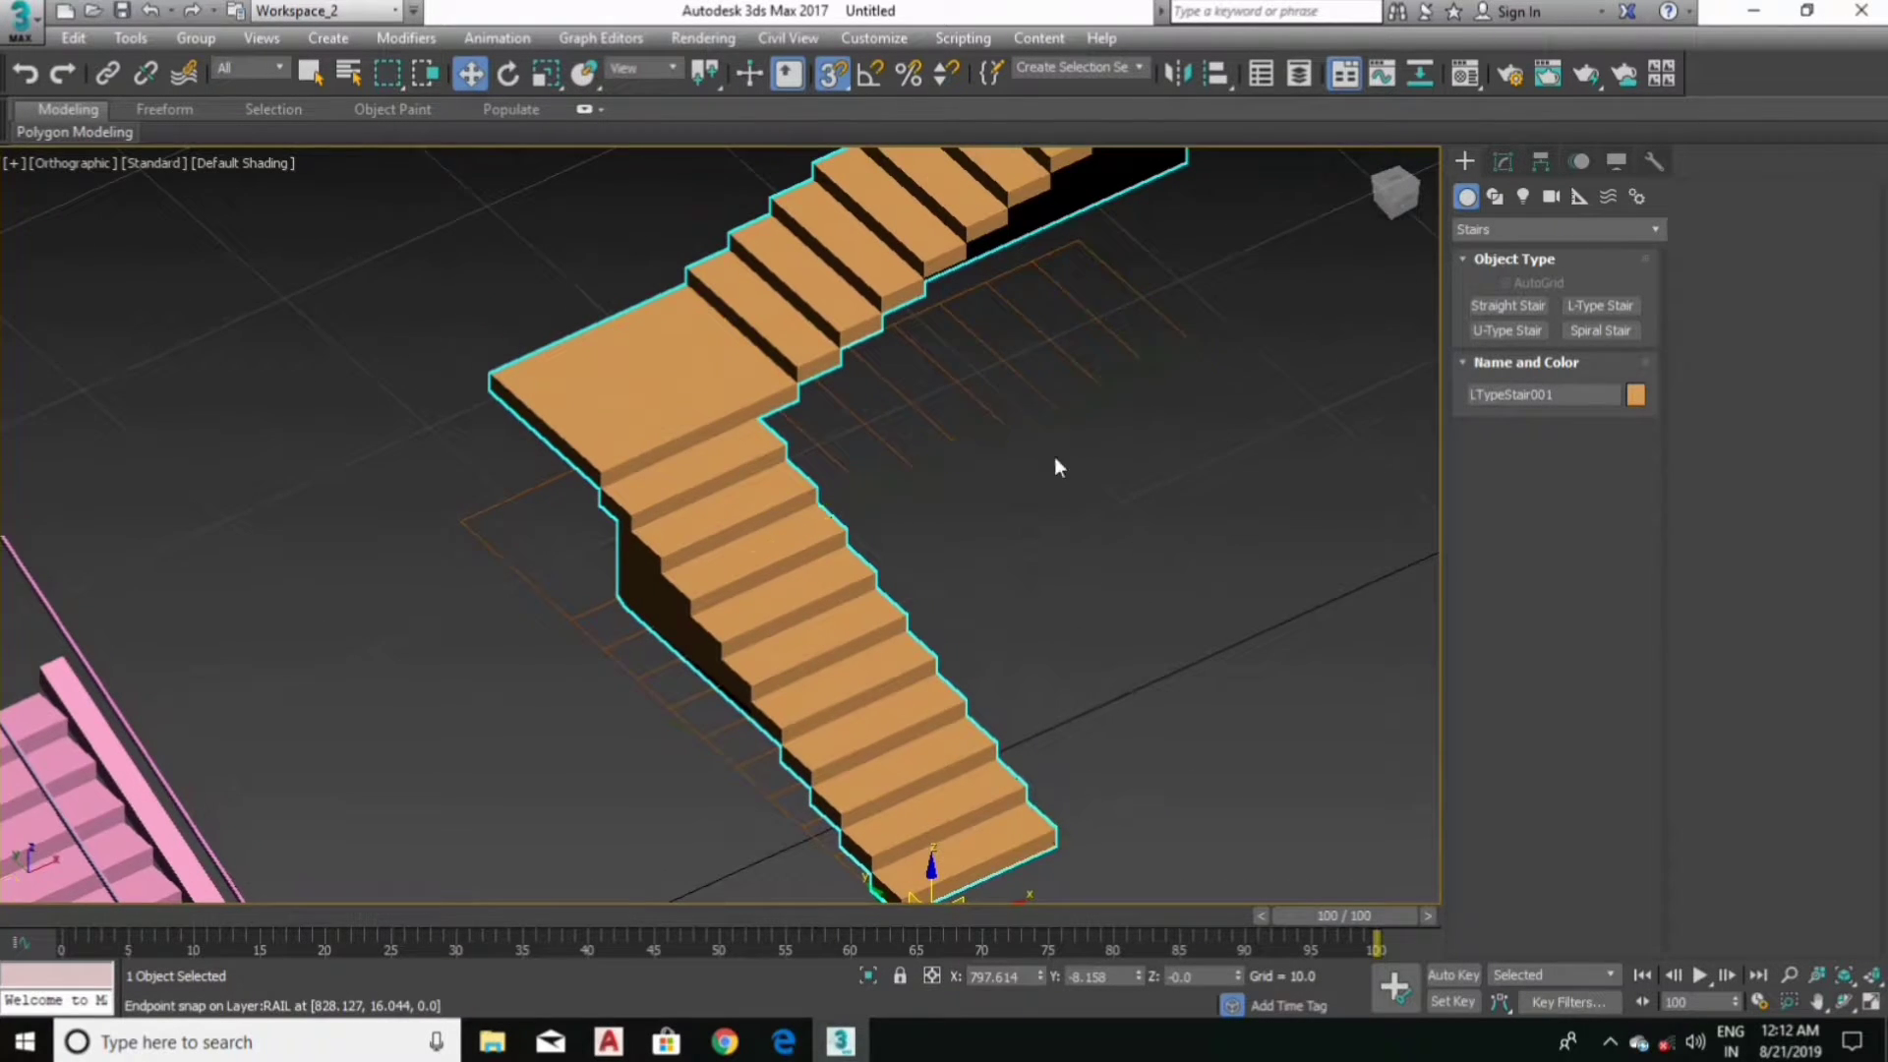
middle_drag(1053, 463, 1005, 470)
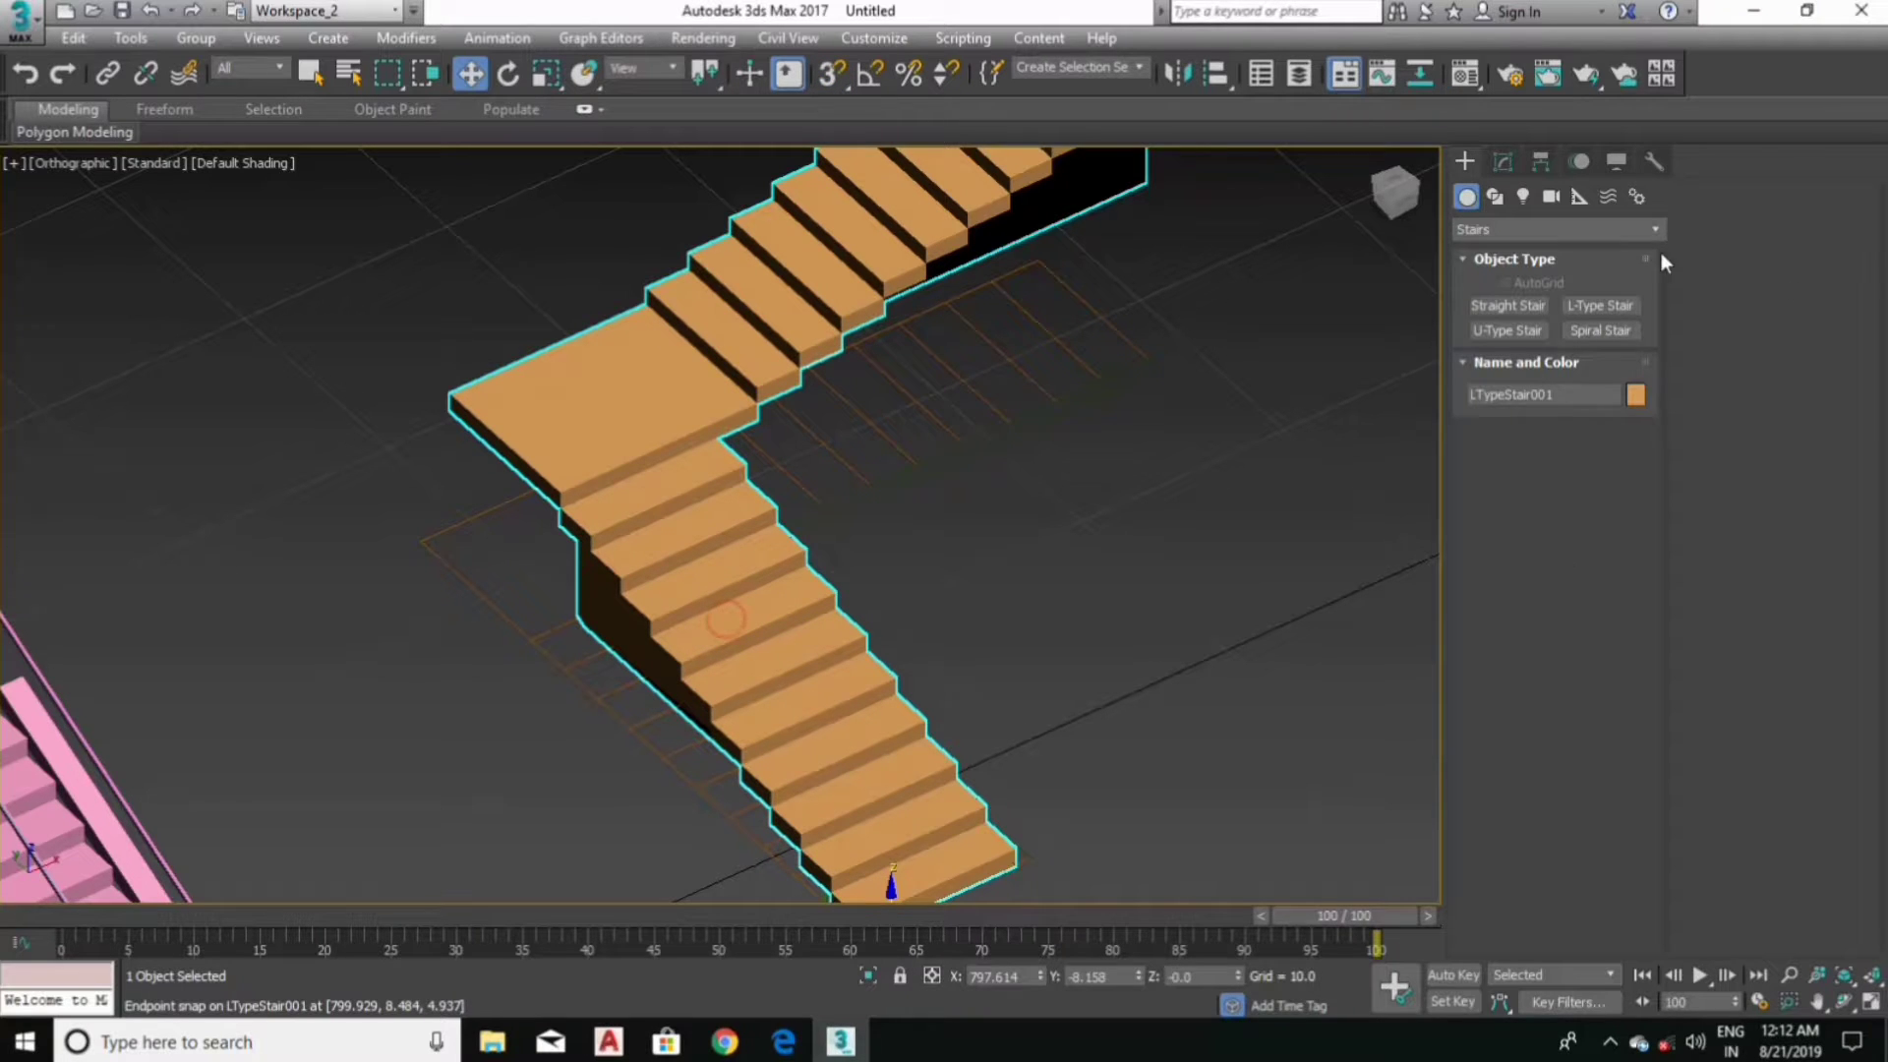
Step: Show the L-stair's Modify parameters with Railings expanded, and review Carriage Spacing settings
click(1509, 163)
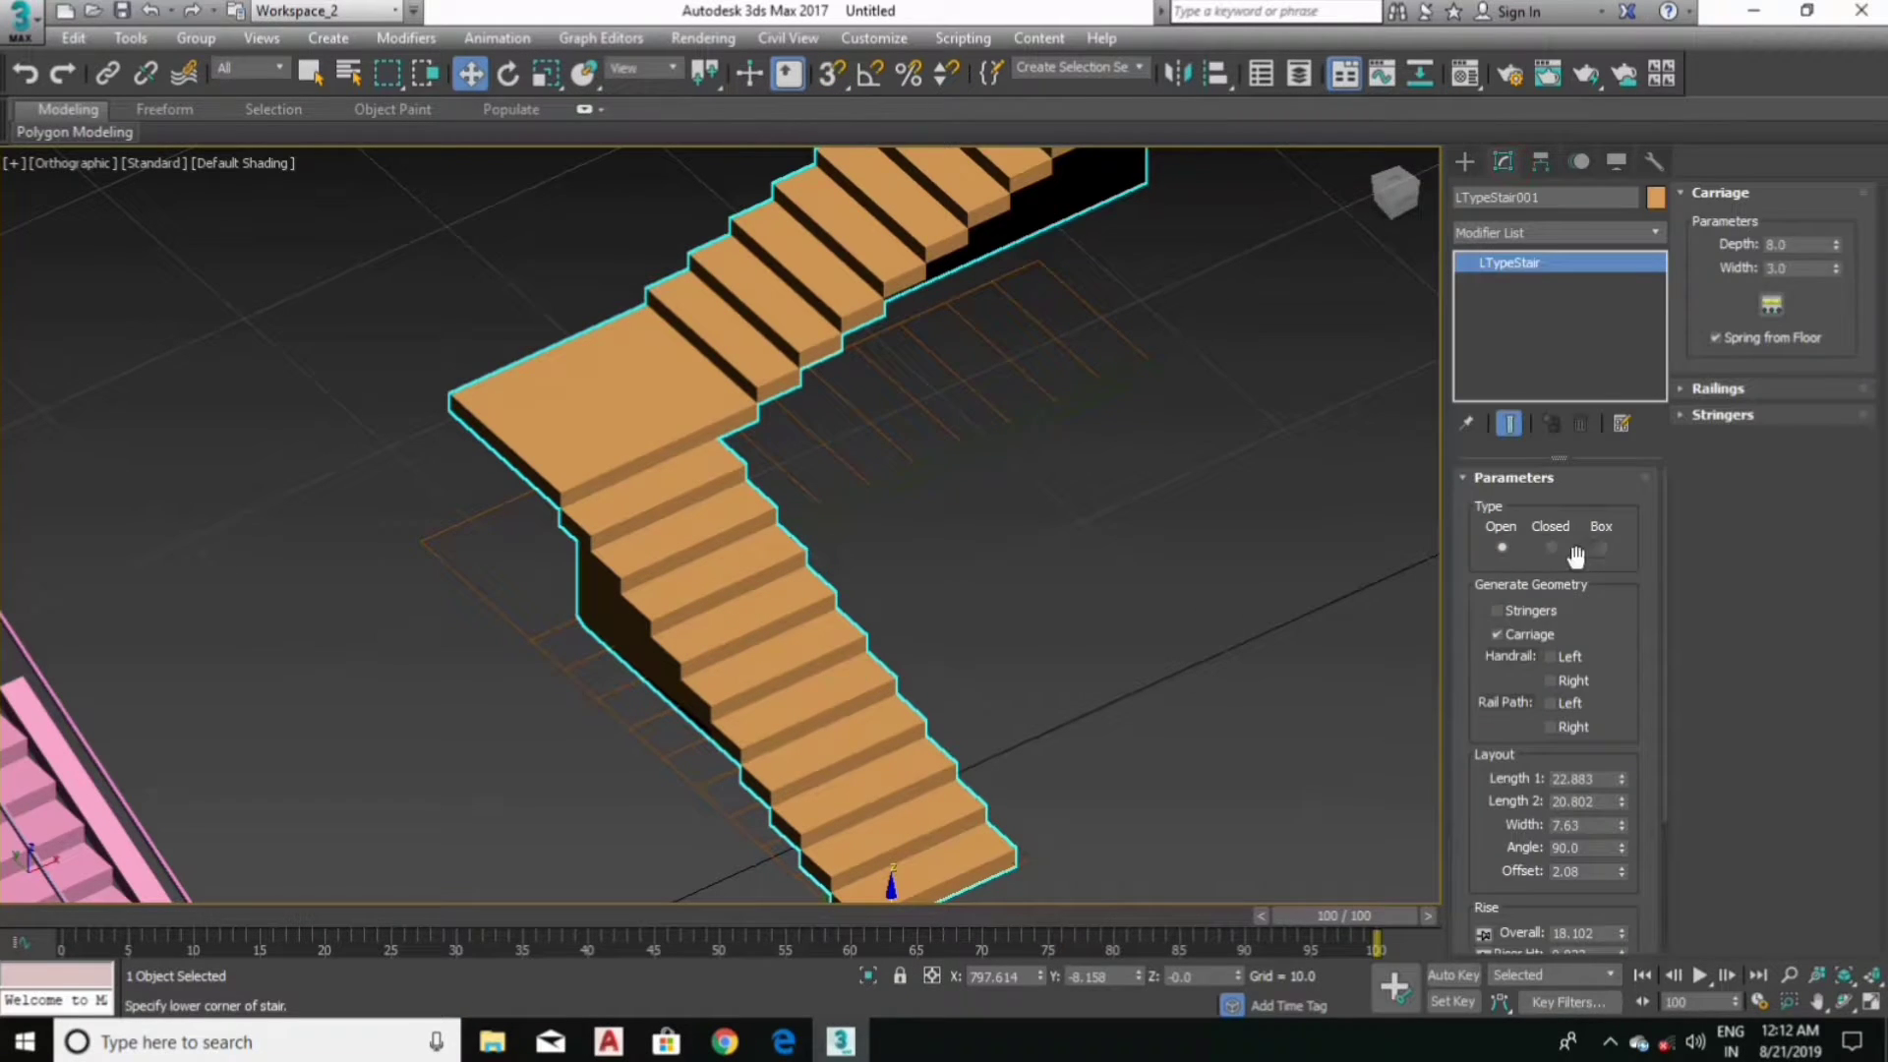
click(1768, 391)
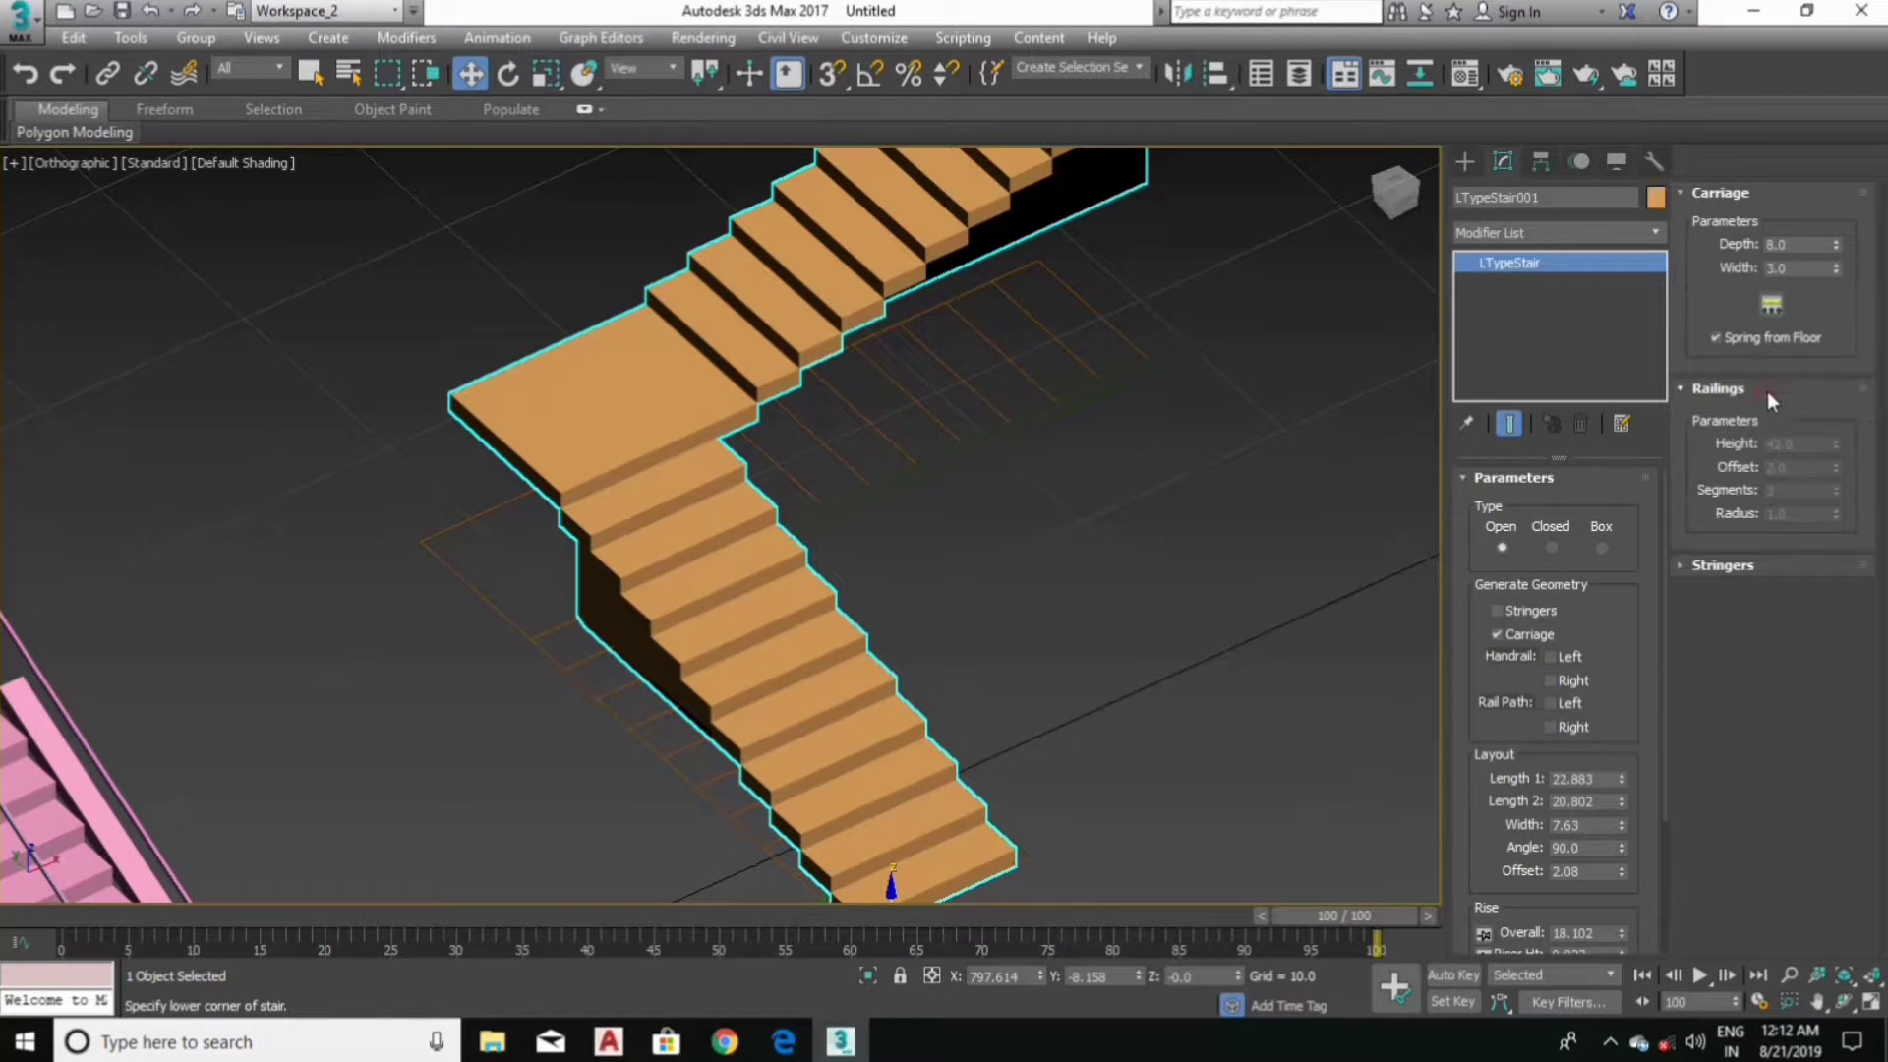
click(1774, 306)
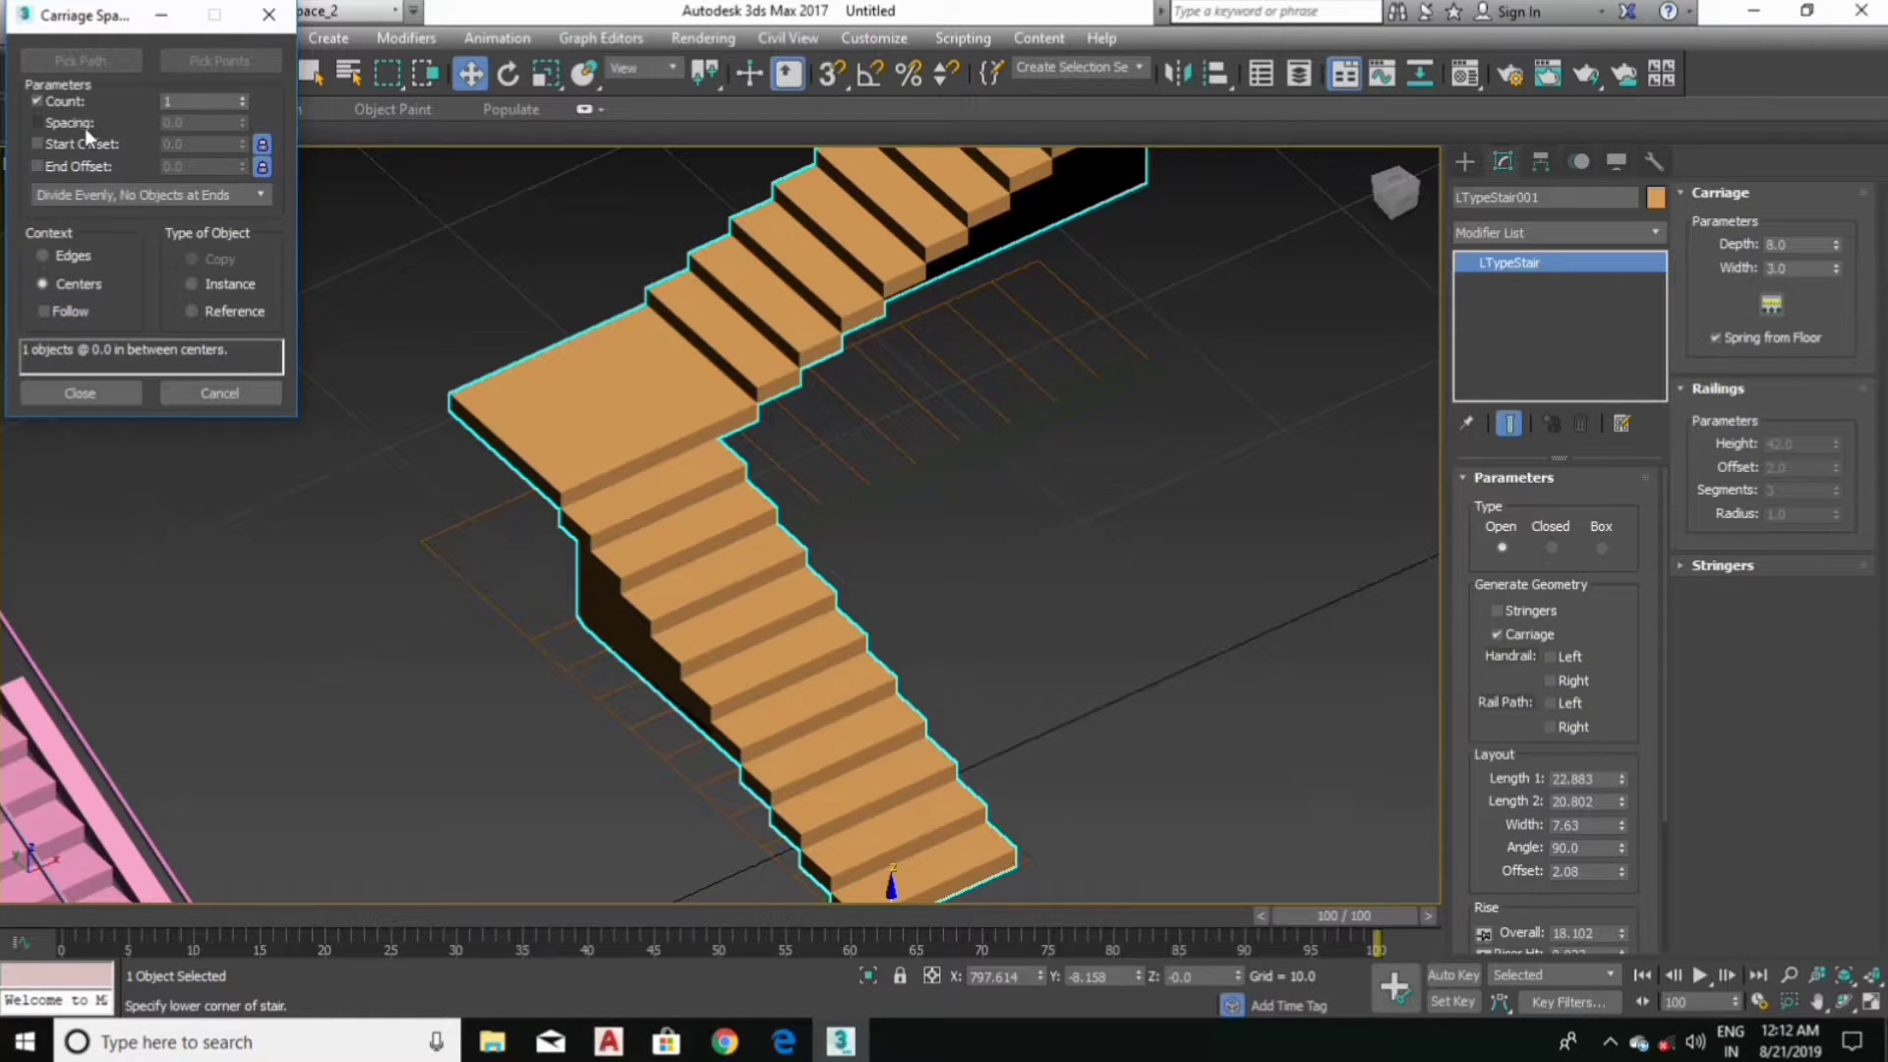
click(255, 18)
middle_drag(993, 566, 932, 452)
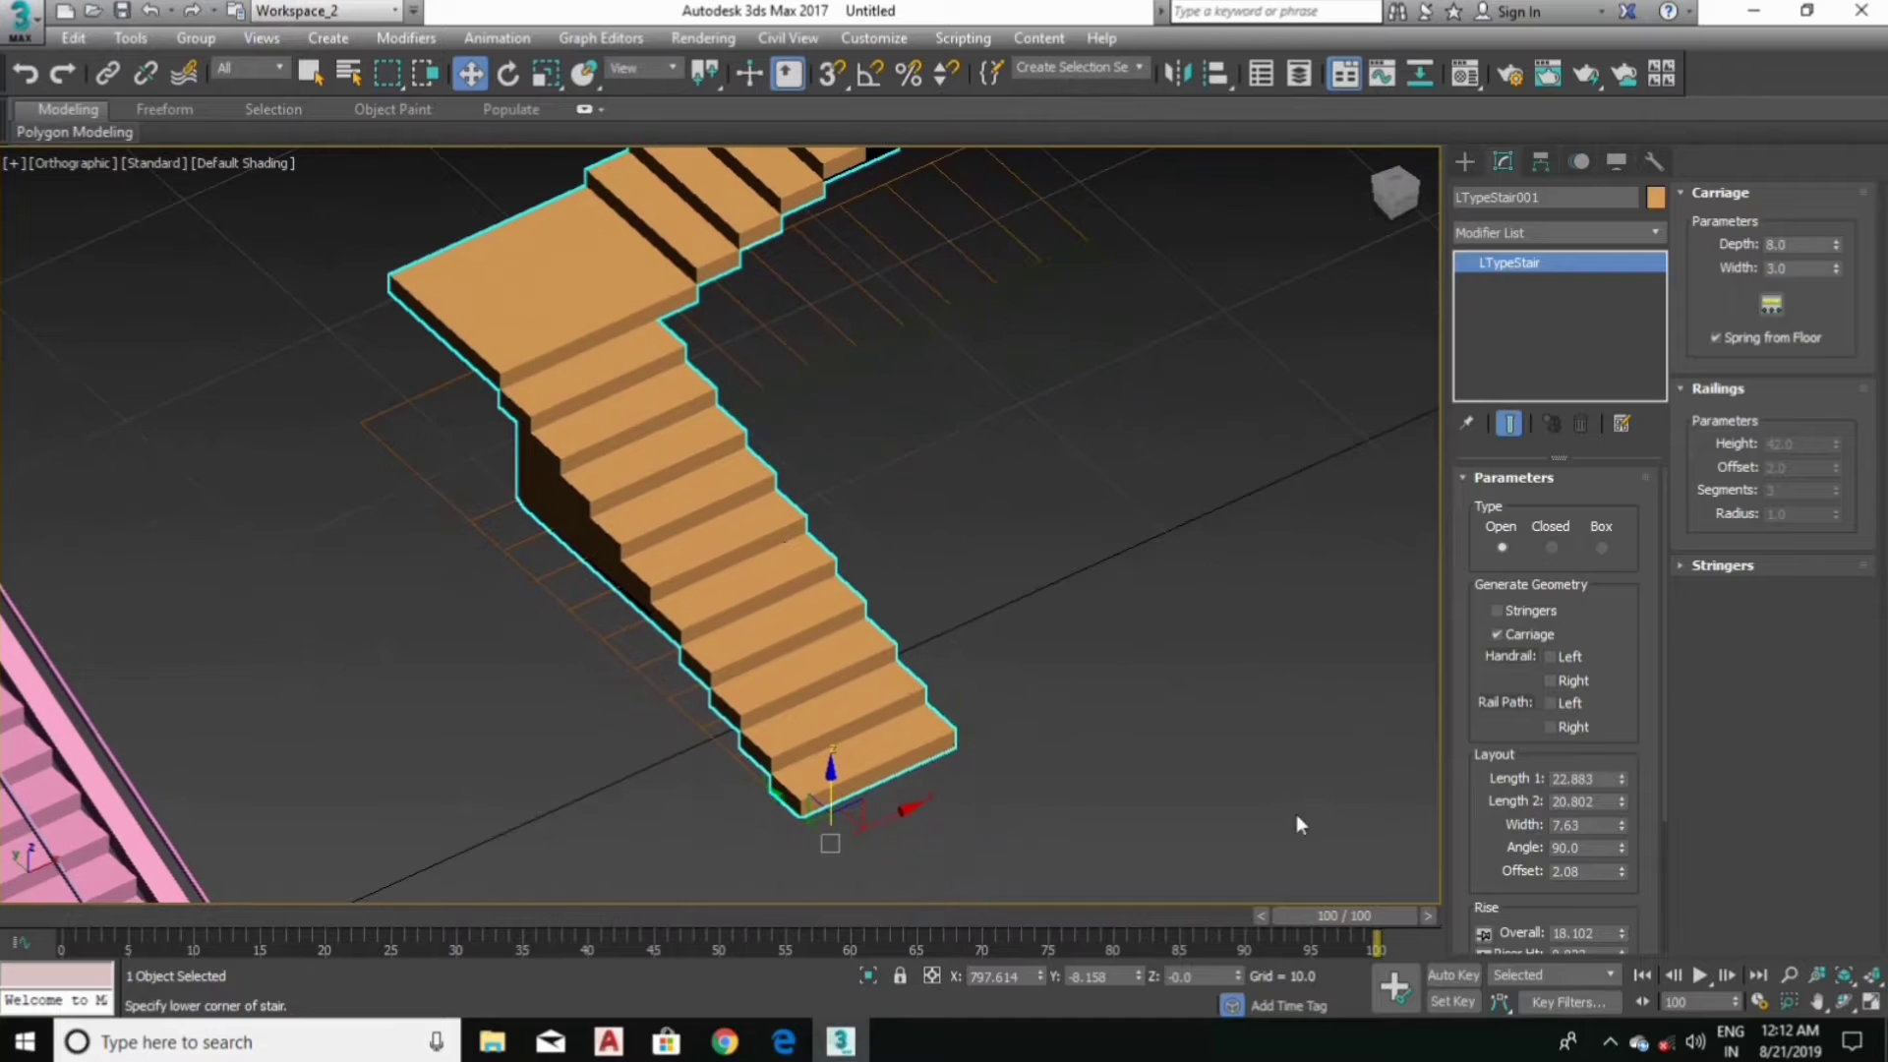
middle_drag(732, 551, 780, 459)
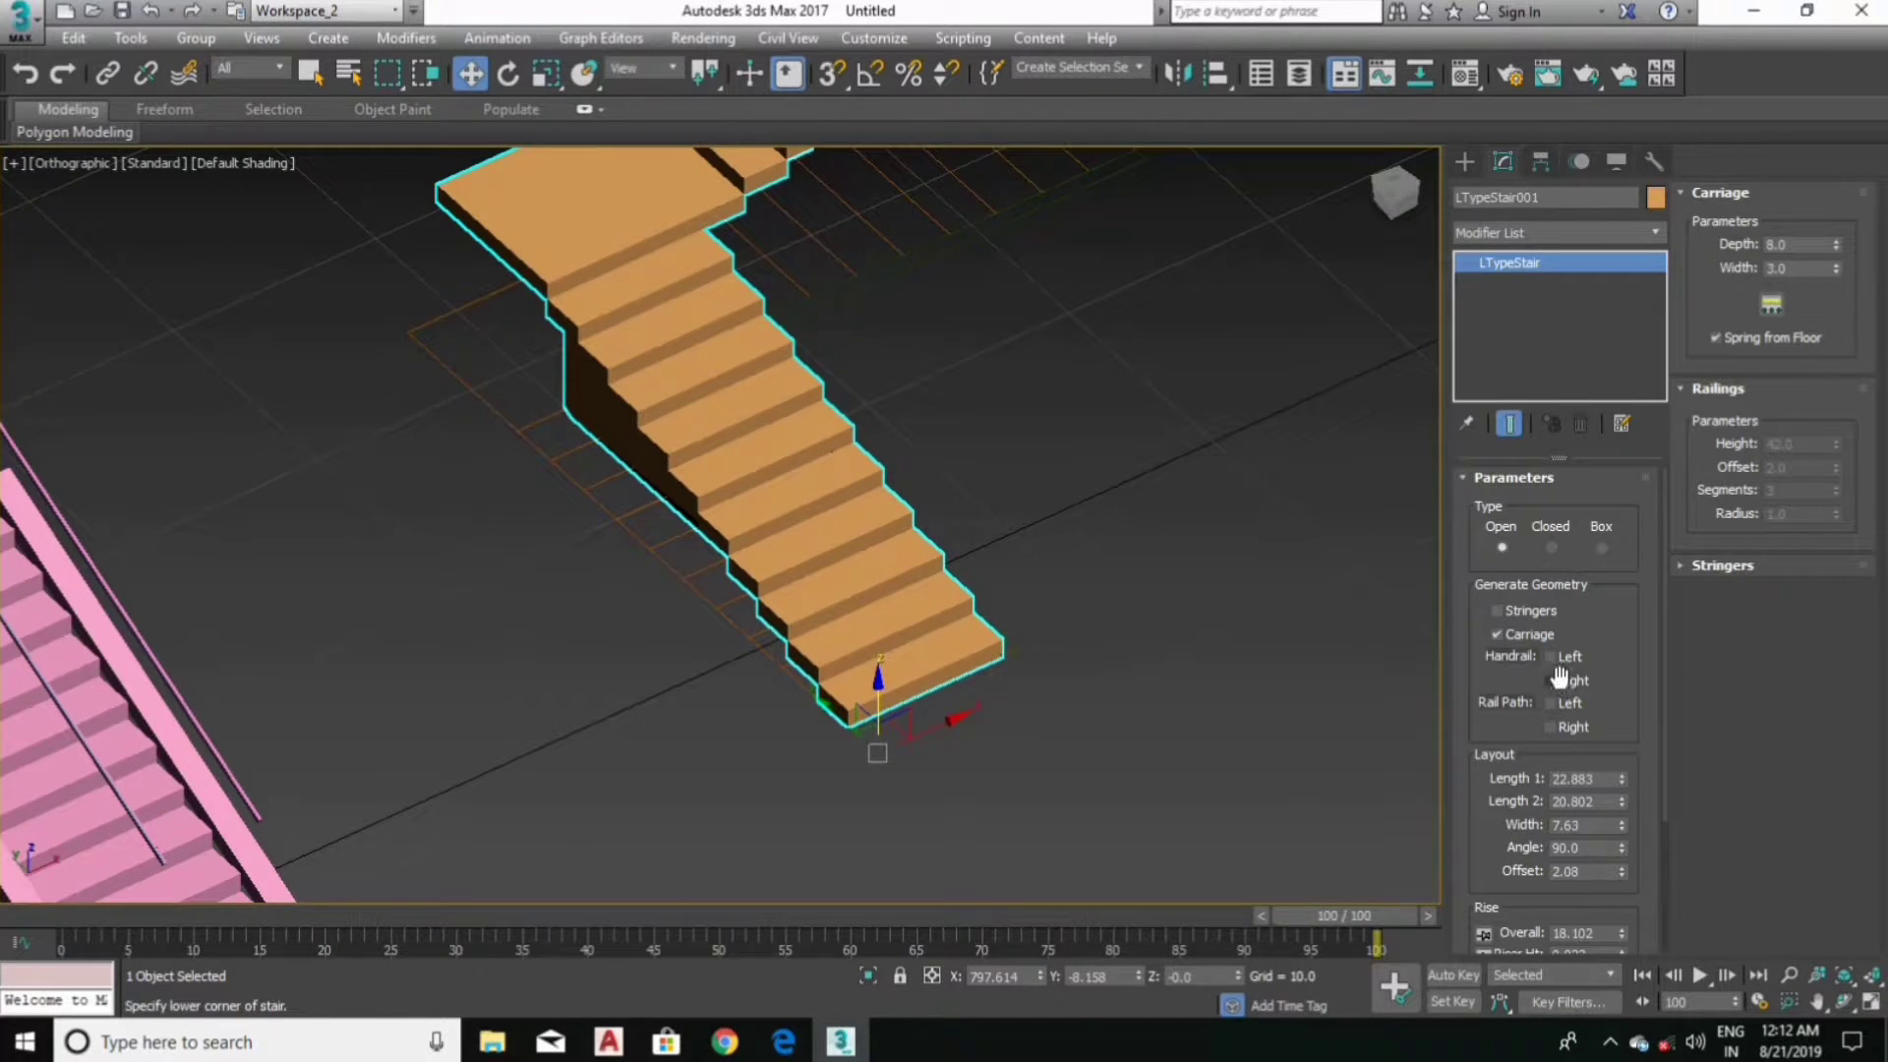
Step: Add rail paths and turn on both handrails on the L-stair
click(1552, 728)
scroll(865, 639, up, 3)
mouse_move(883, 634)
alt+middle_down()
mouse_move(891, 560)
mouse_move(909, 561)
alt+middle_up()
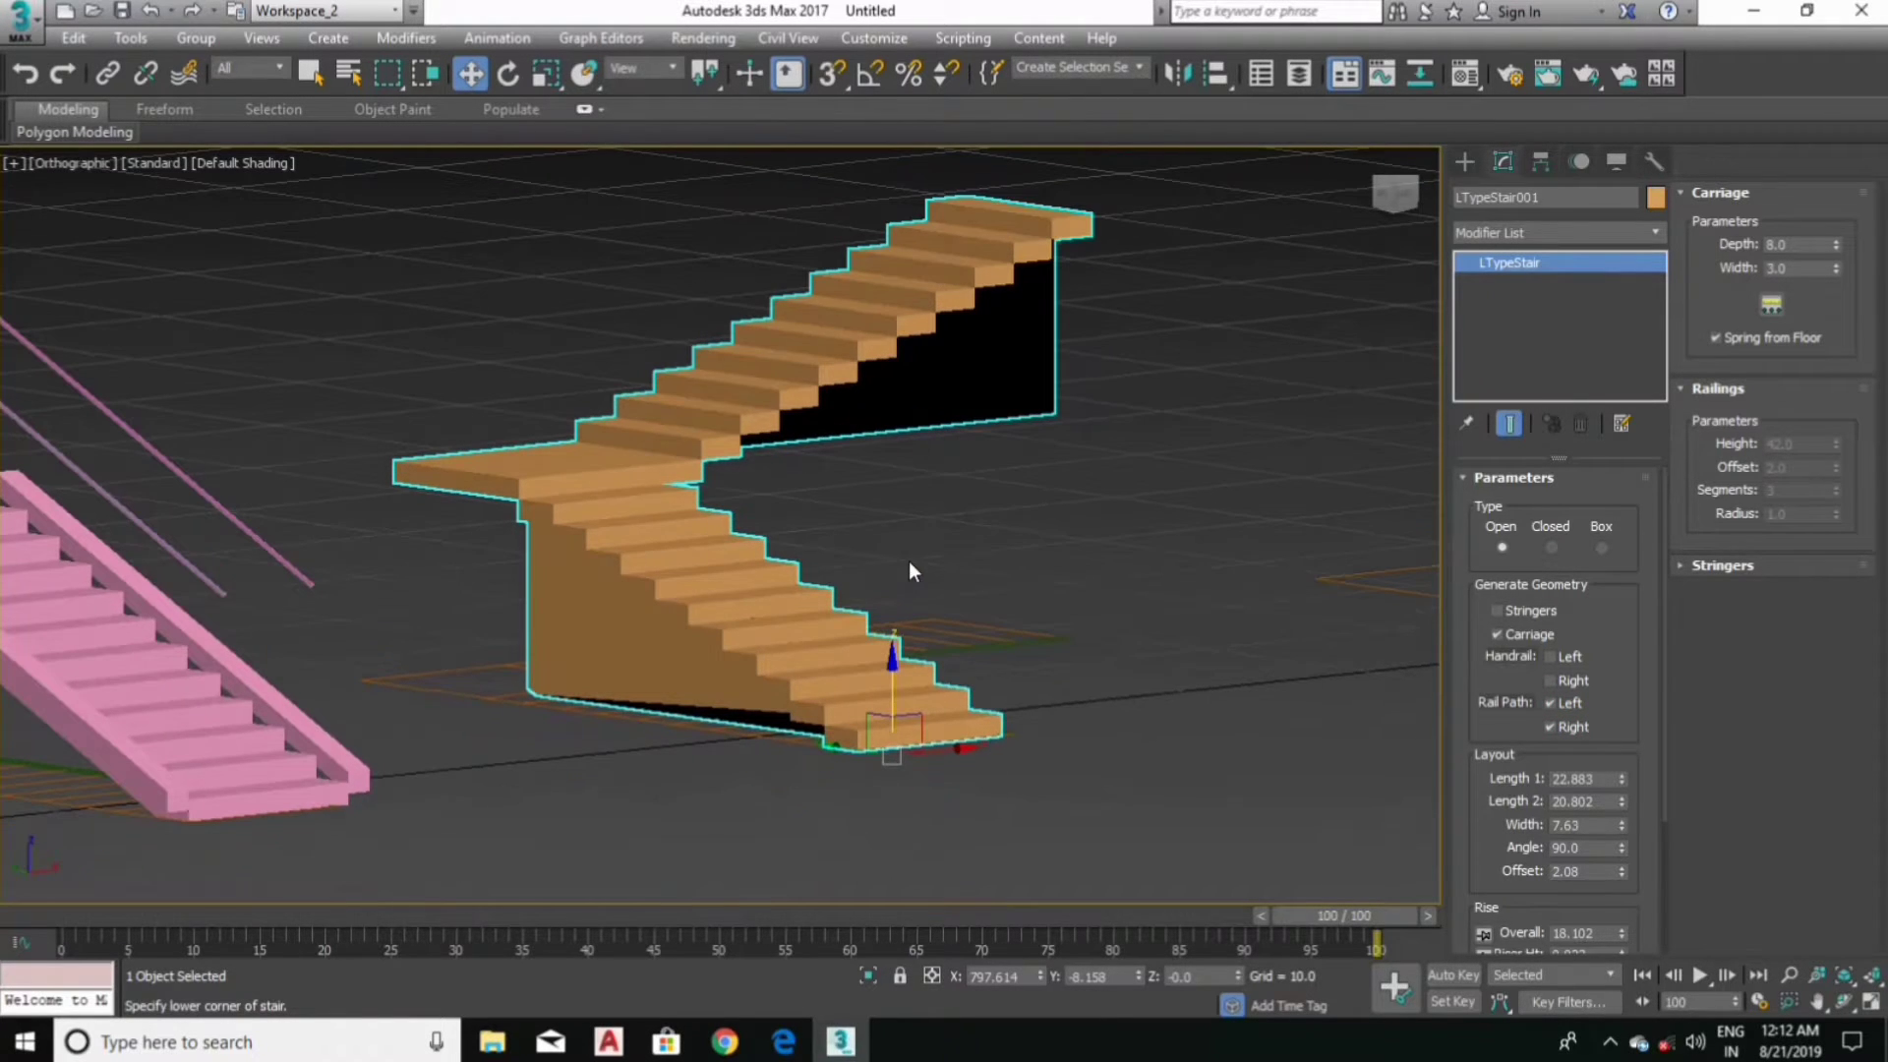
click(1569, 688)
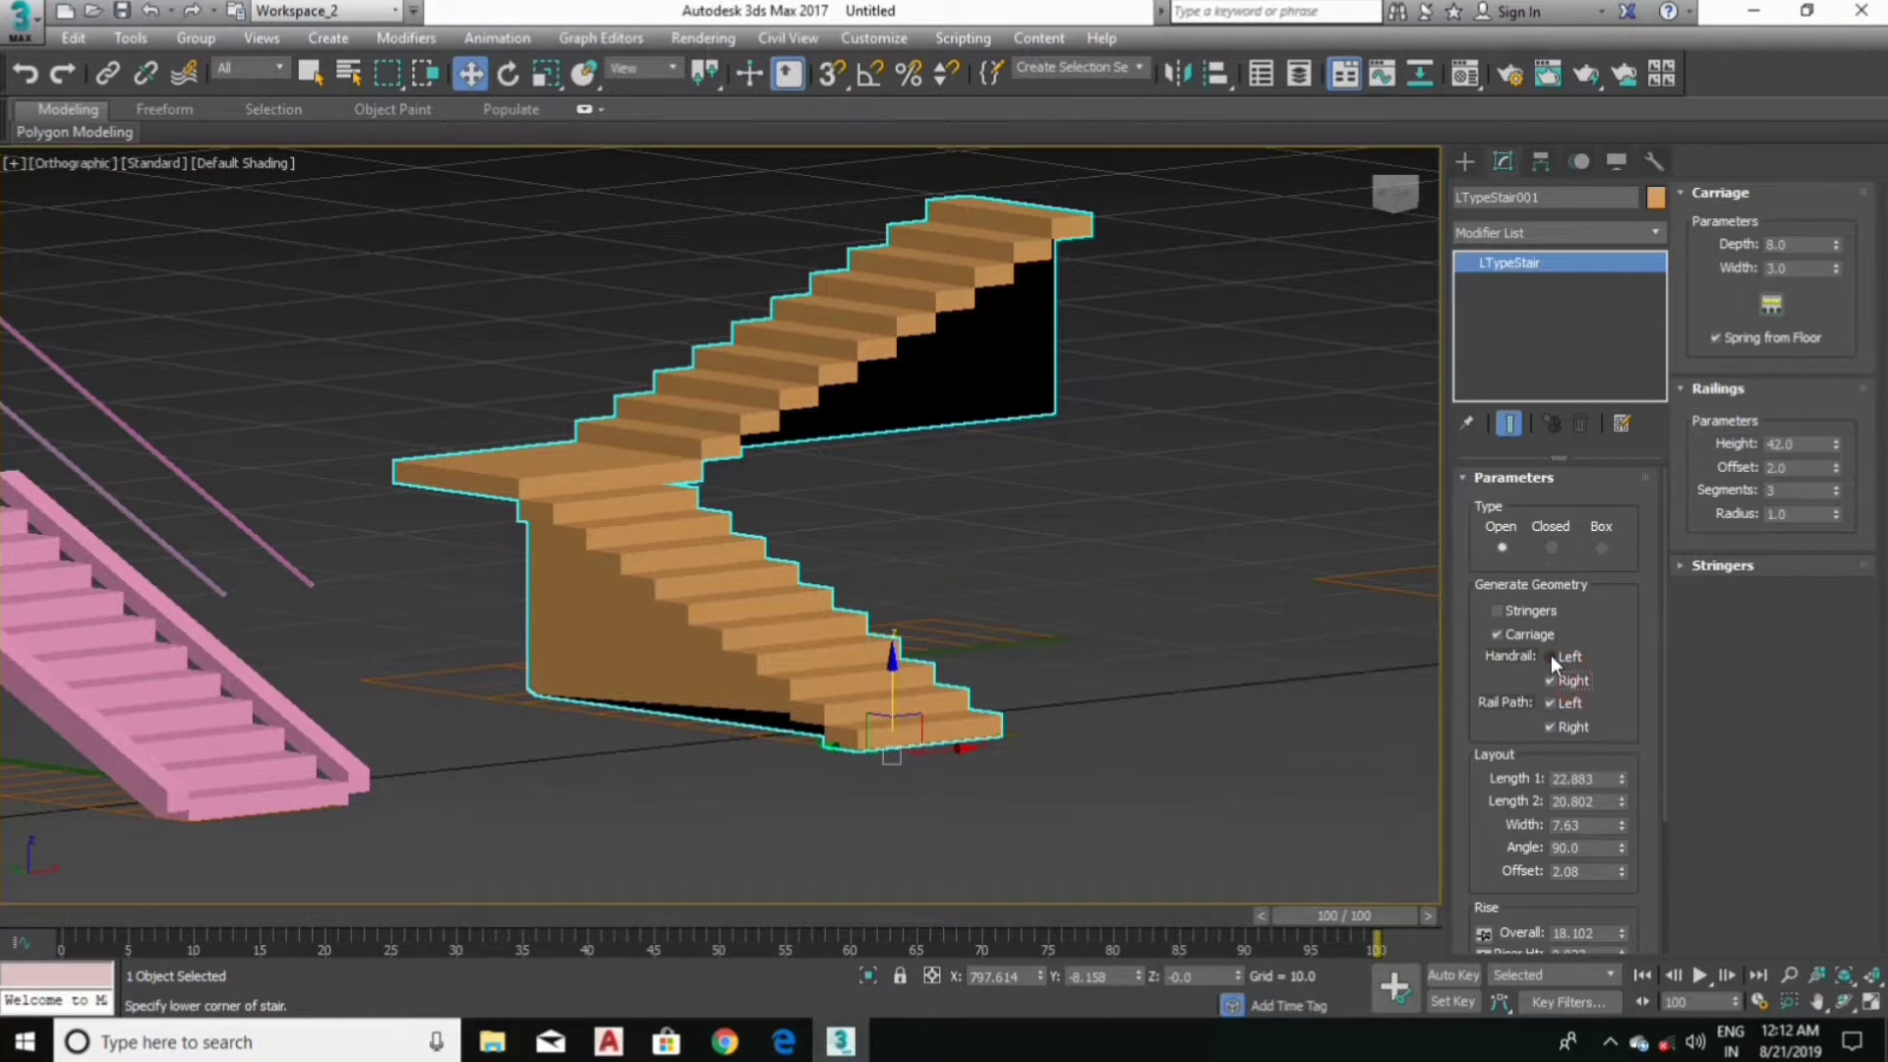
click(1552, 656)
alt+middle_drag(1001, 606, 991, 633)
scroll(991, 633, down, 3)
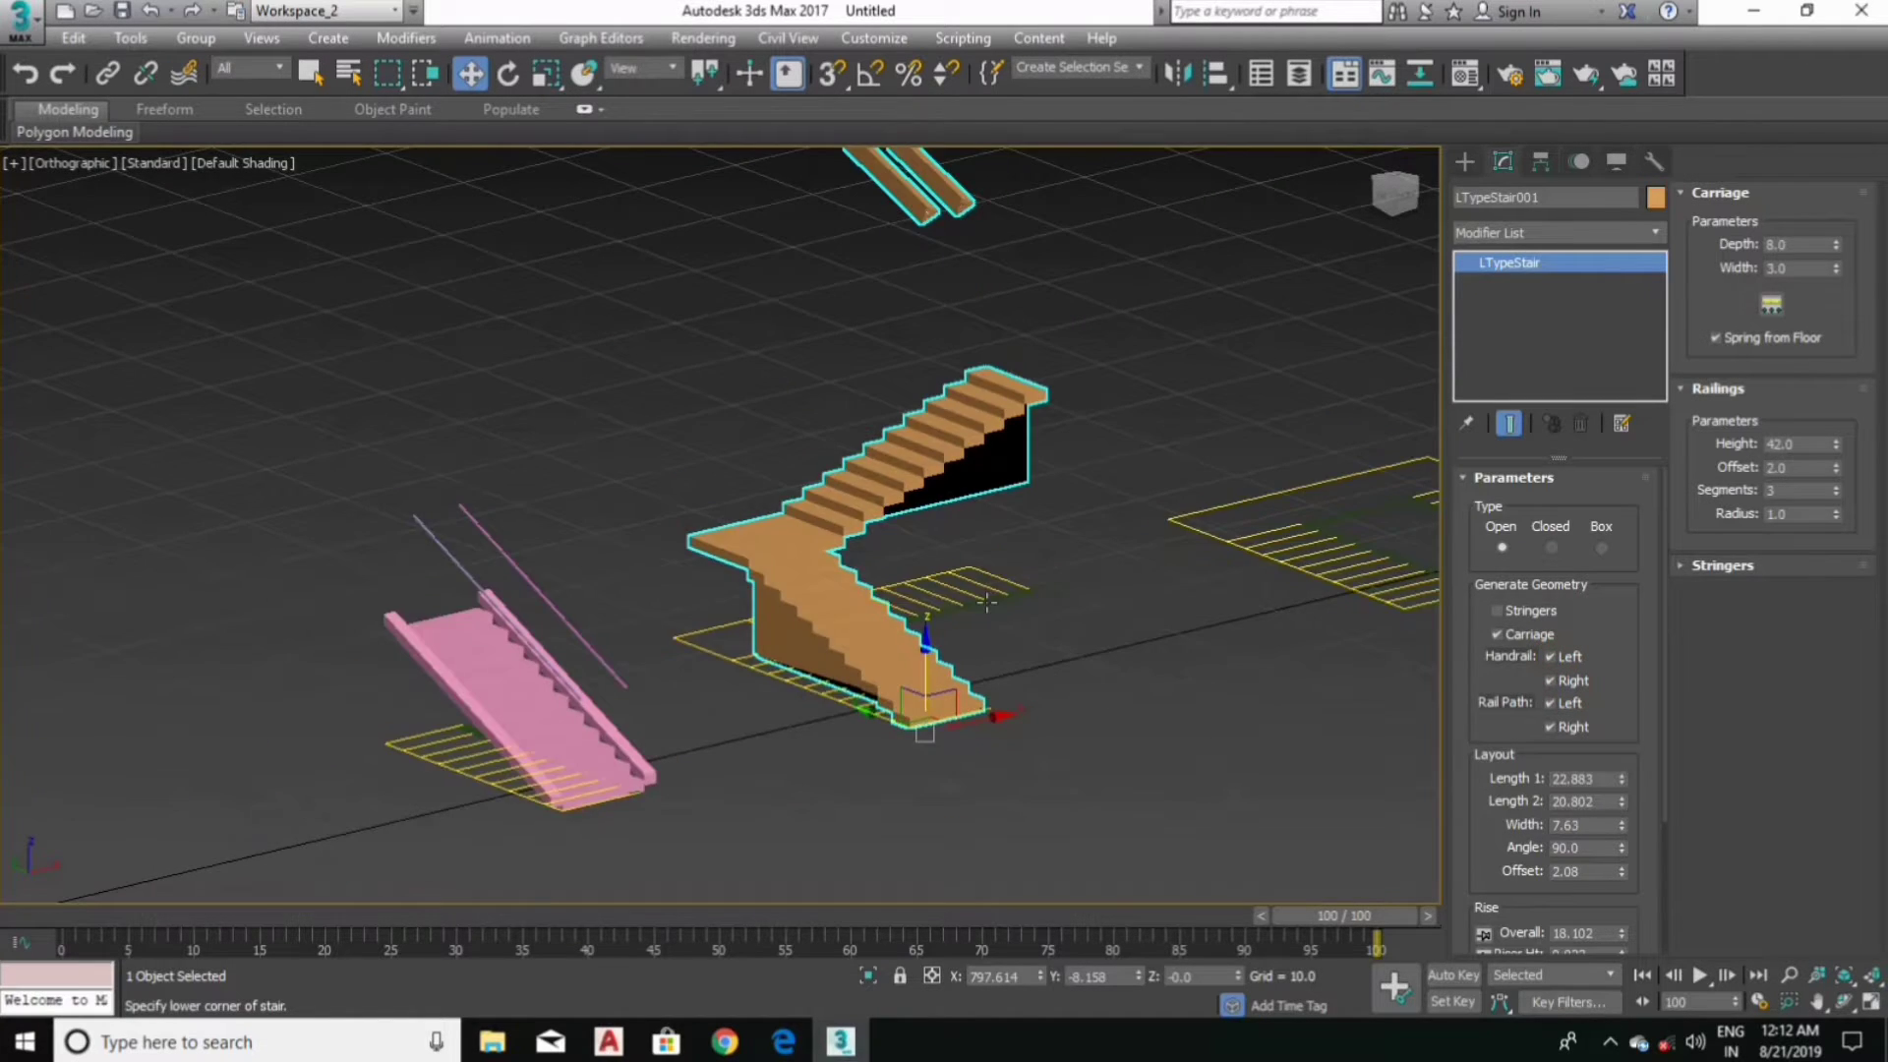
scroll(989, 501, down, 3)
scroll(988, 502, up, 8)
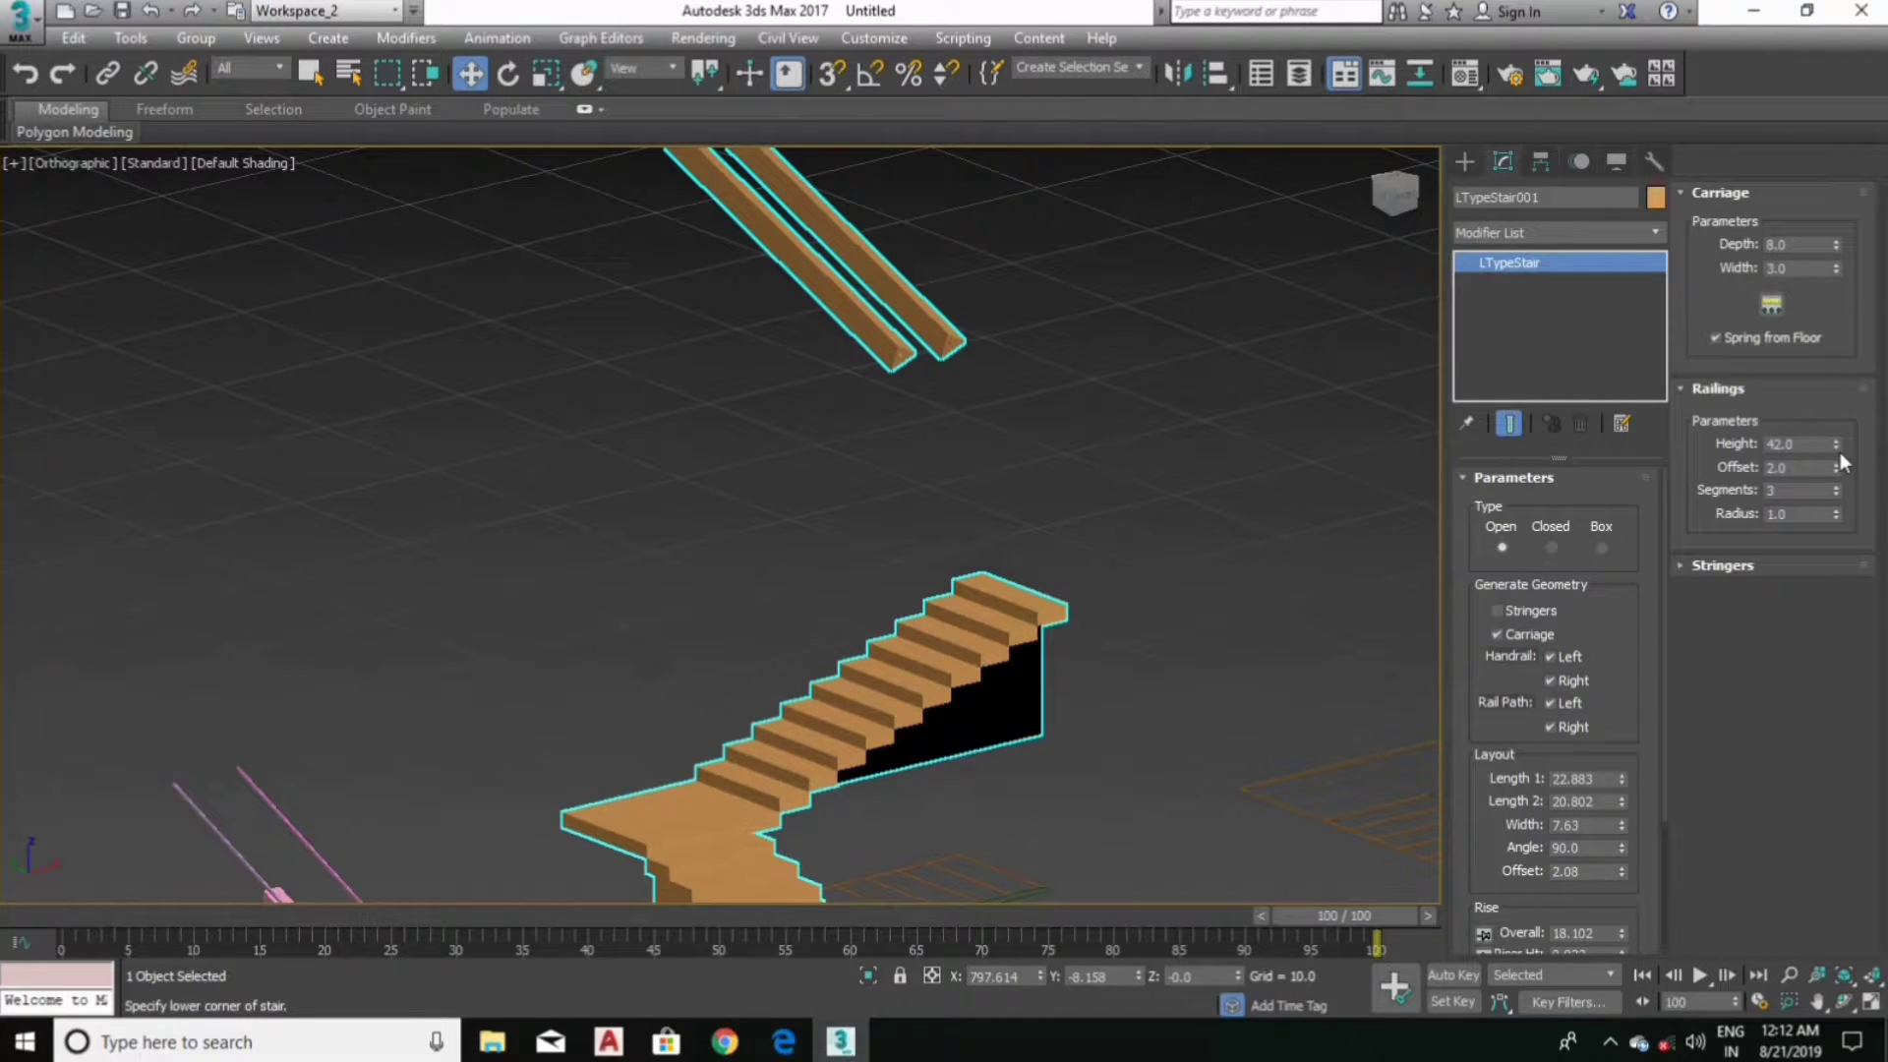
Step: Turn the handrails back off and set the railing height to about 7.5
drag(1835, 444, 1833, 550)
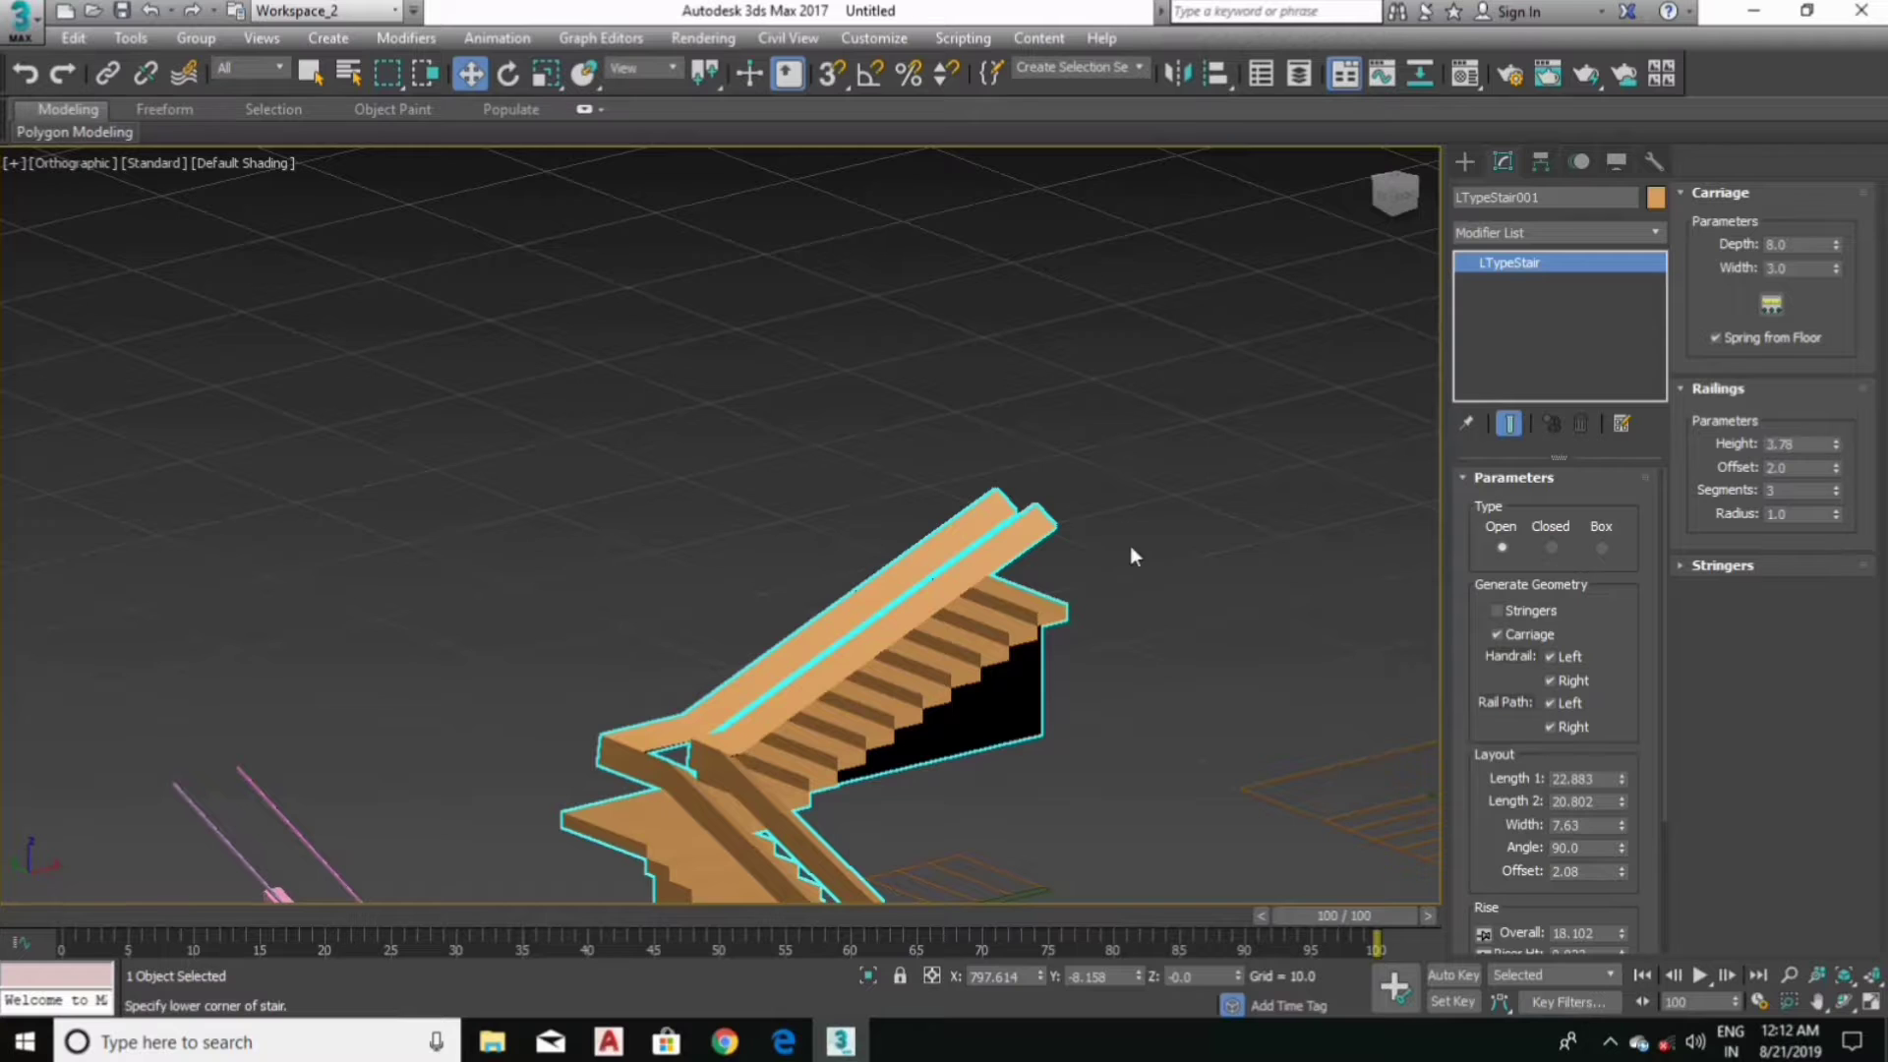
scroll(983, 575, down, 3)
alt+middle_drag(984, 575, 994, 596)
scroll(996, 600, up, 3)
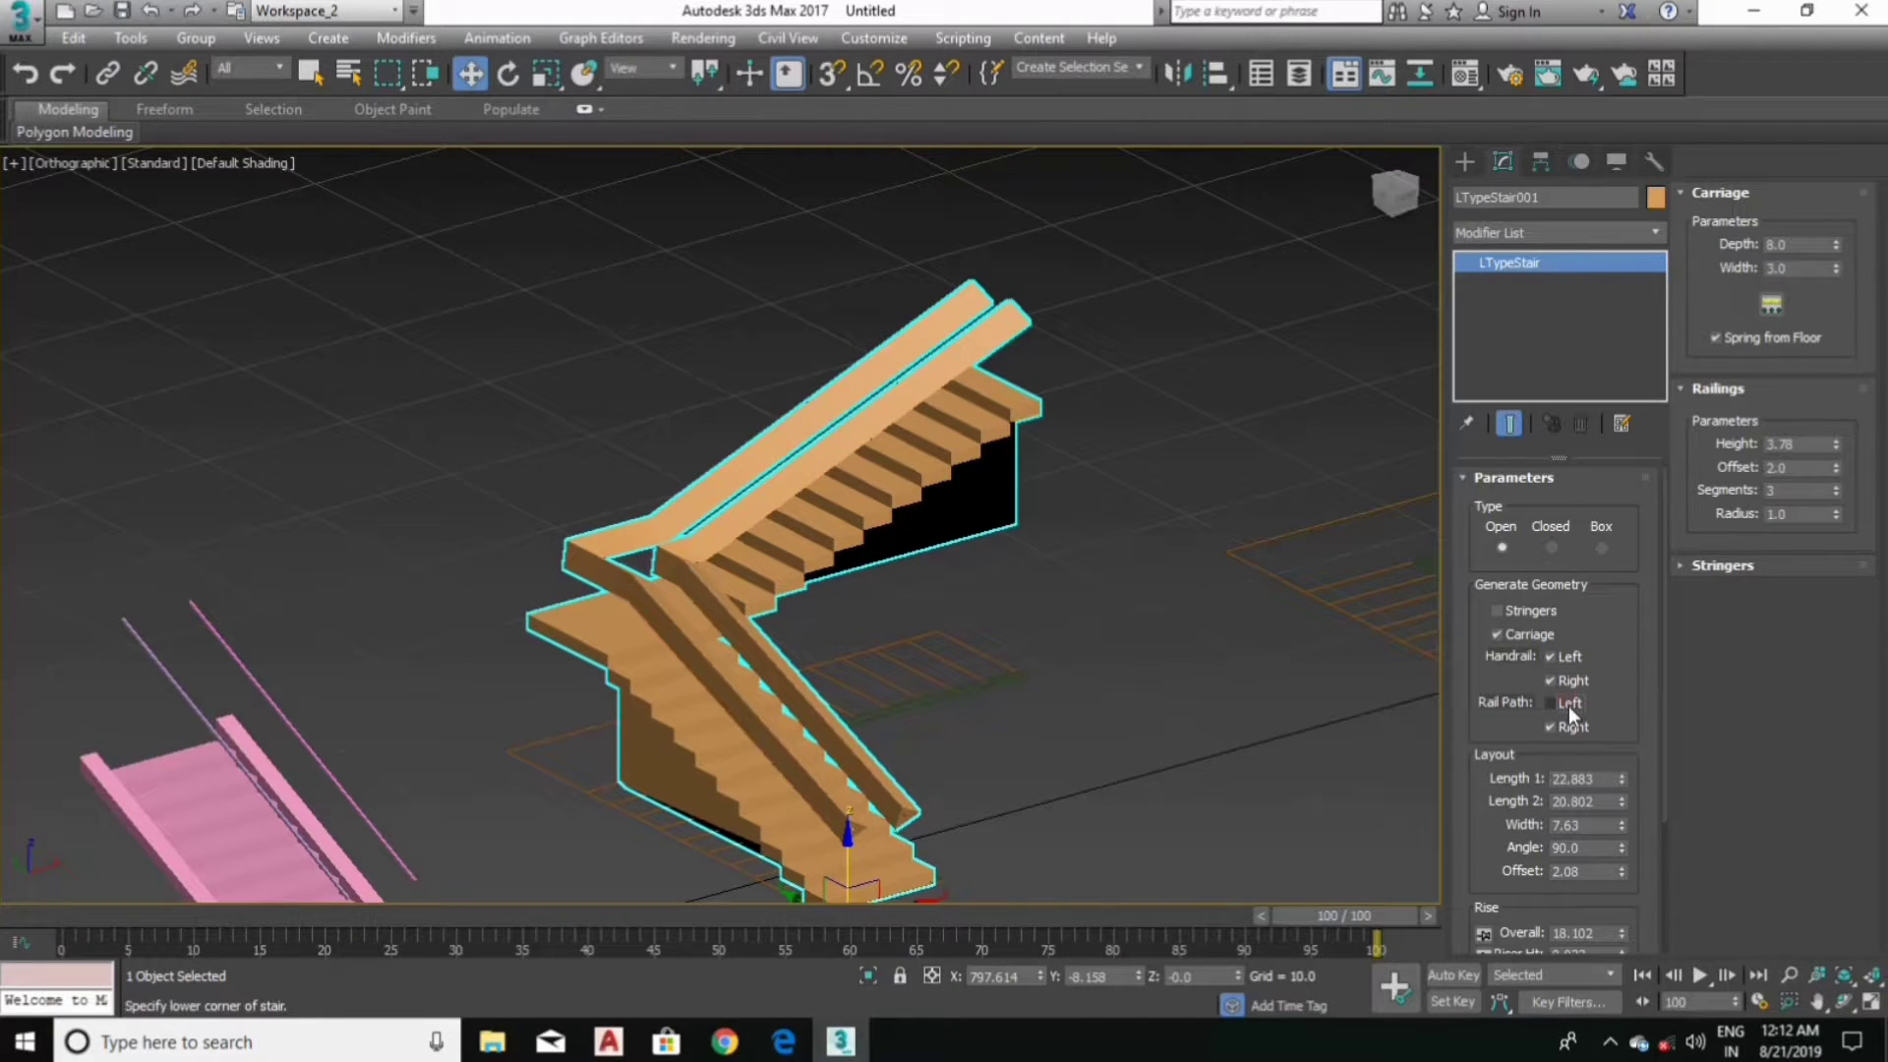
click(1551, 657)
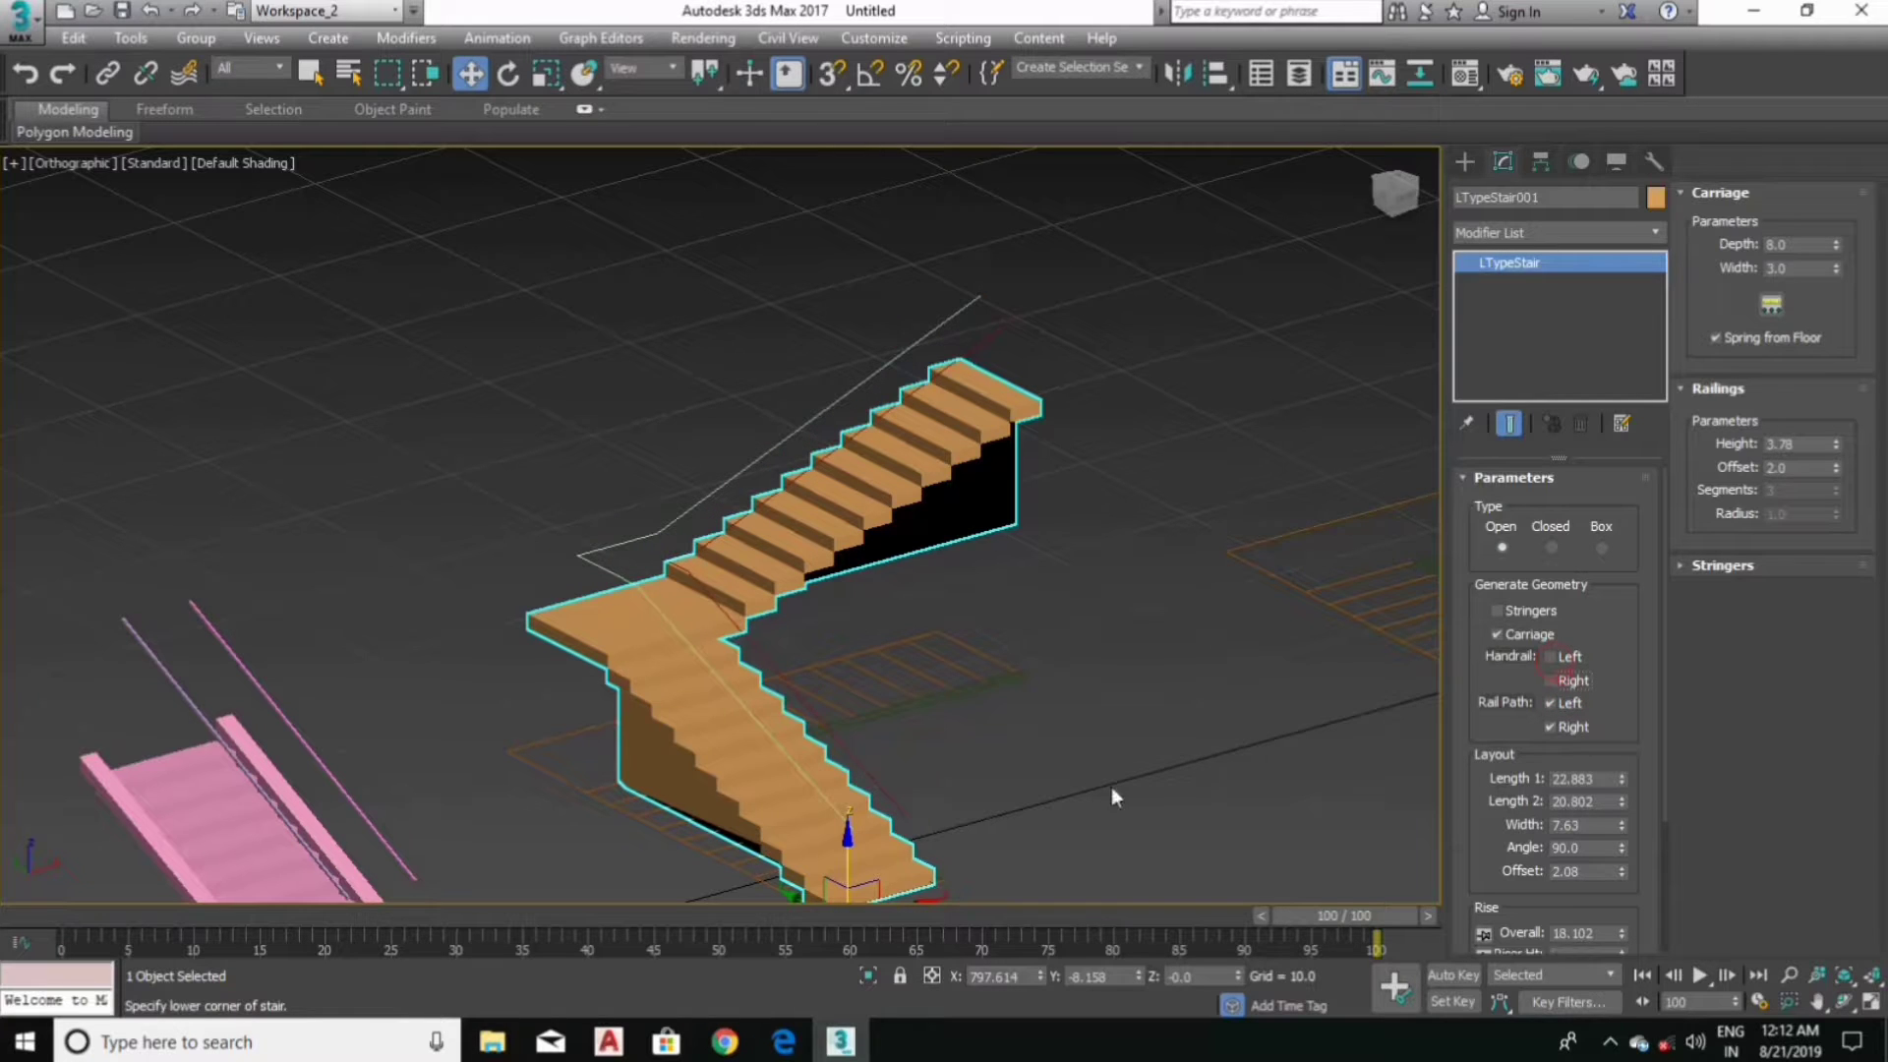
middle_drag(834, 740, 858, 706)
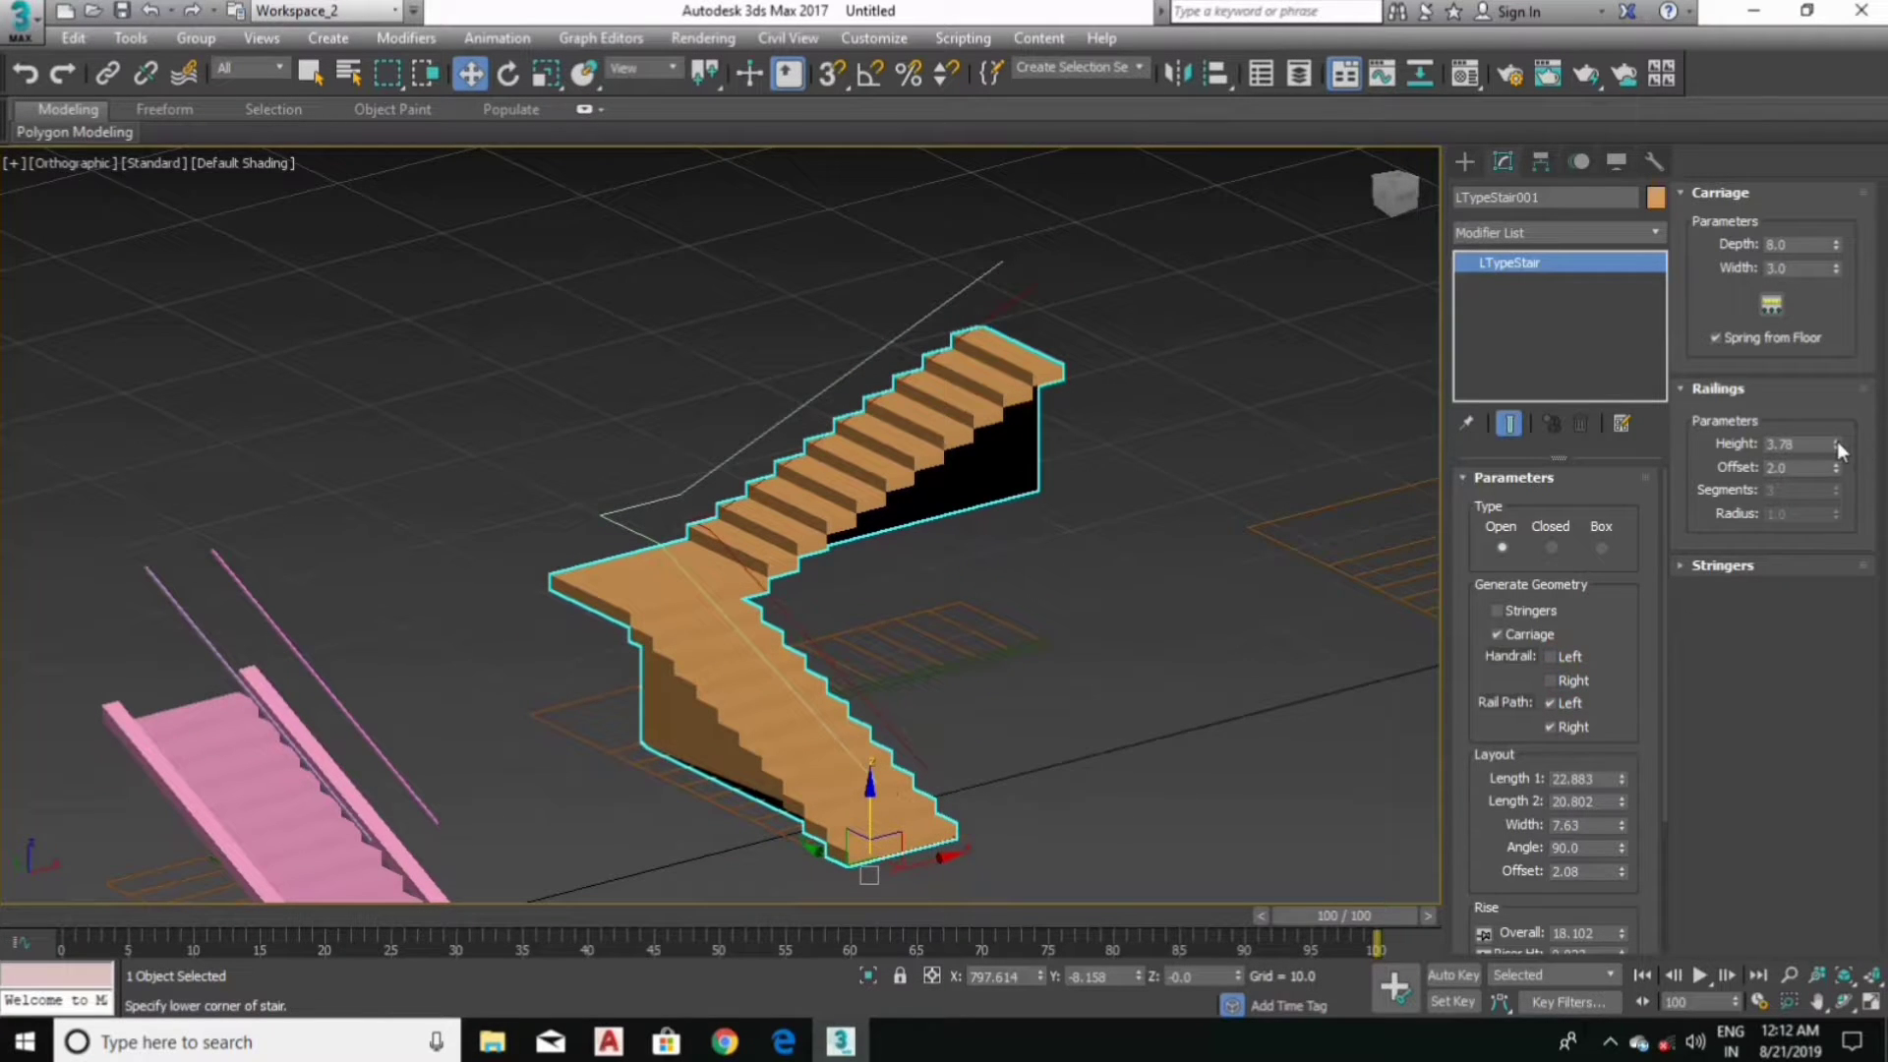
drag(1837, 441, 1767, 242)
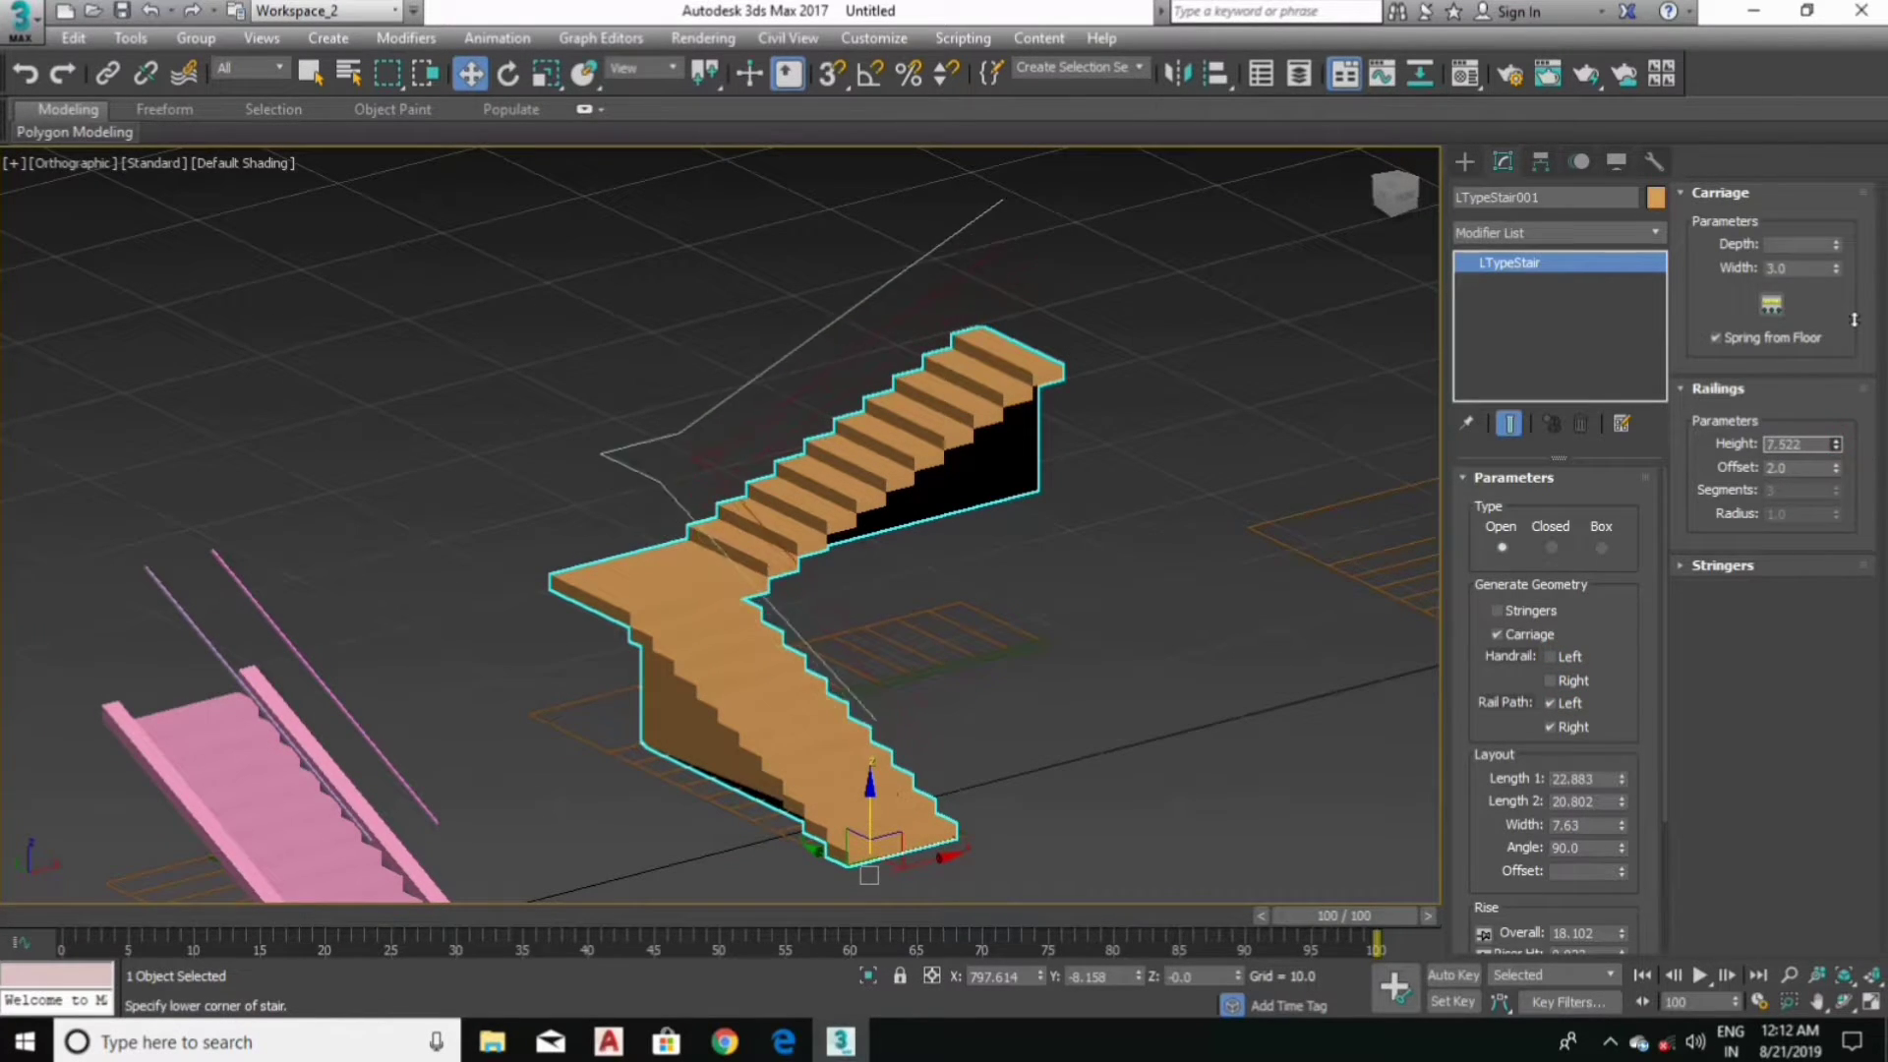
Step: Extrude the RightRail and LeftRail paths by -8.0 into balustrade walls
middle_drag(1003, 262, 993, 222)
click(994, 222)
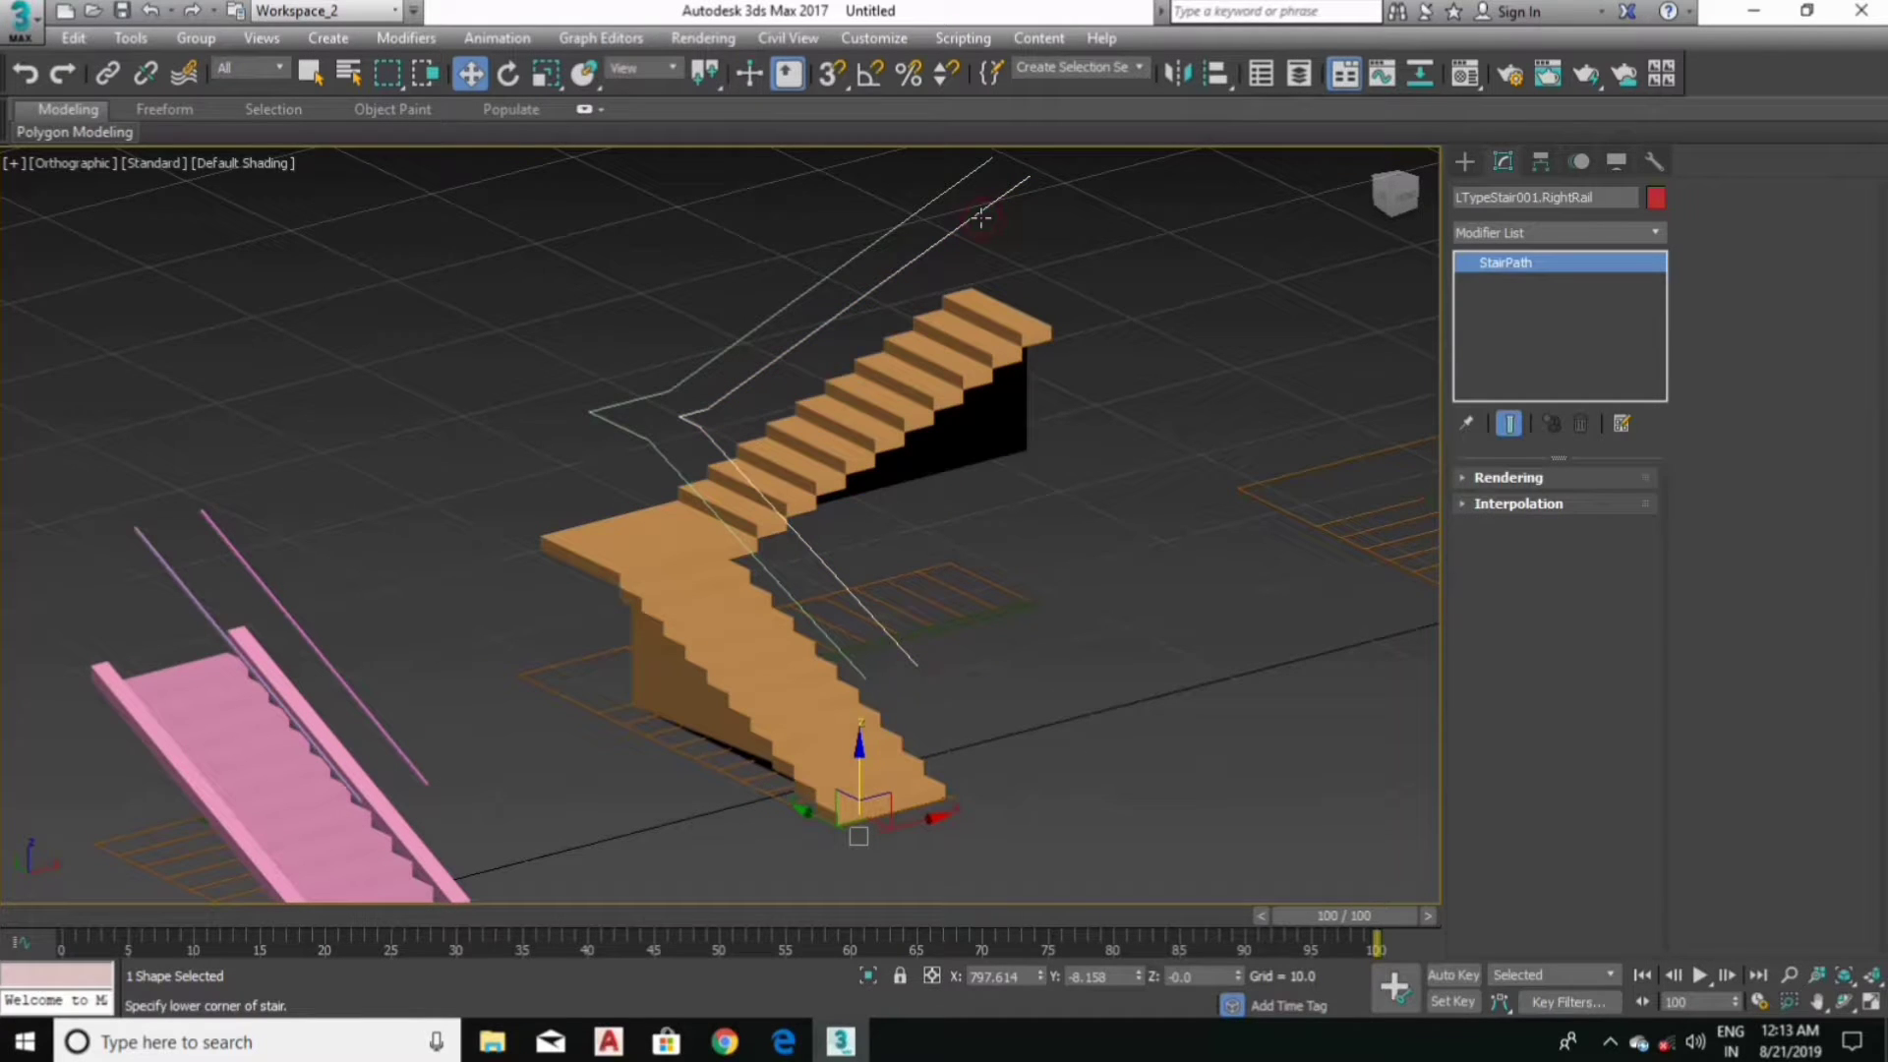
ctrl+click(1048, 197)
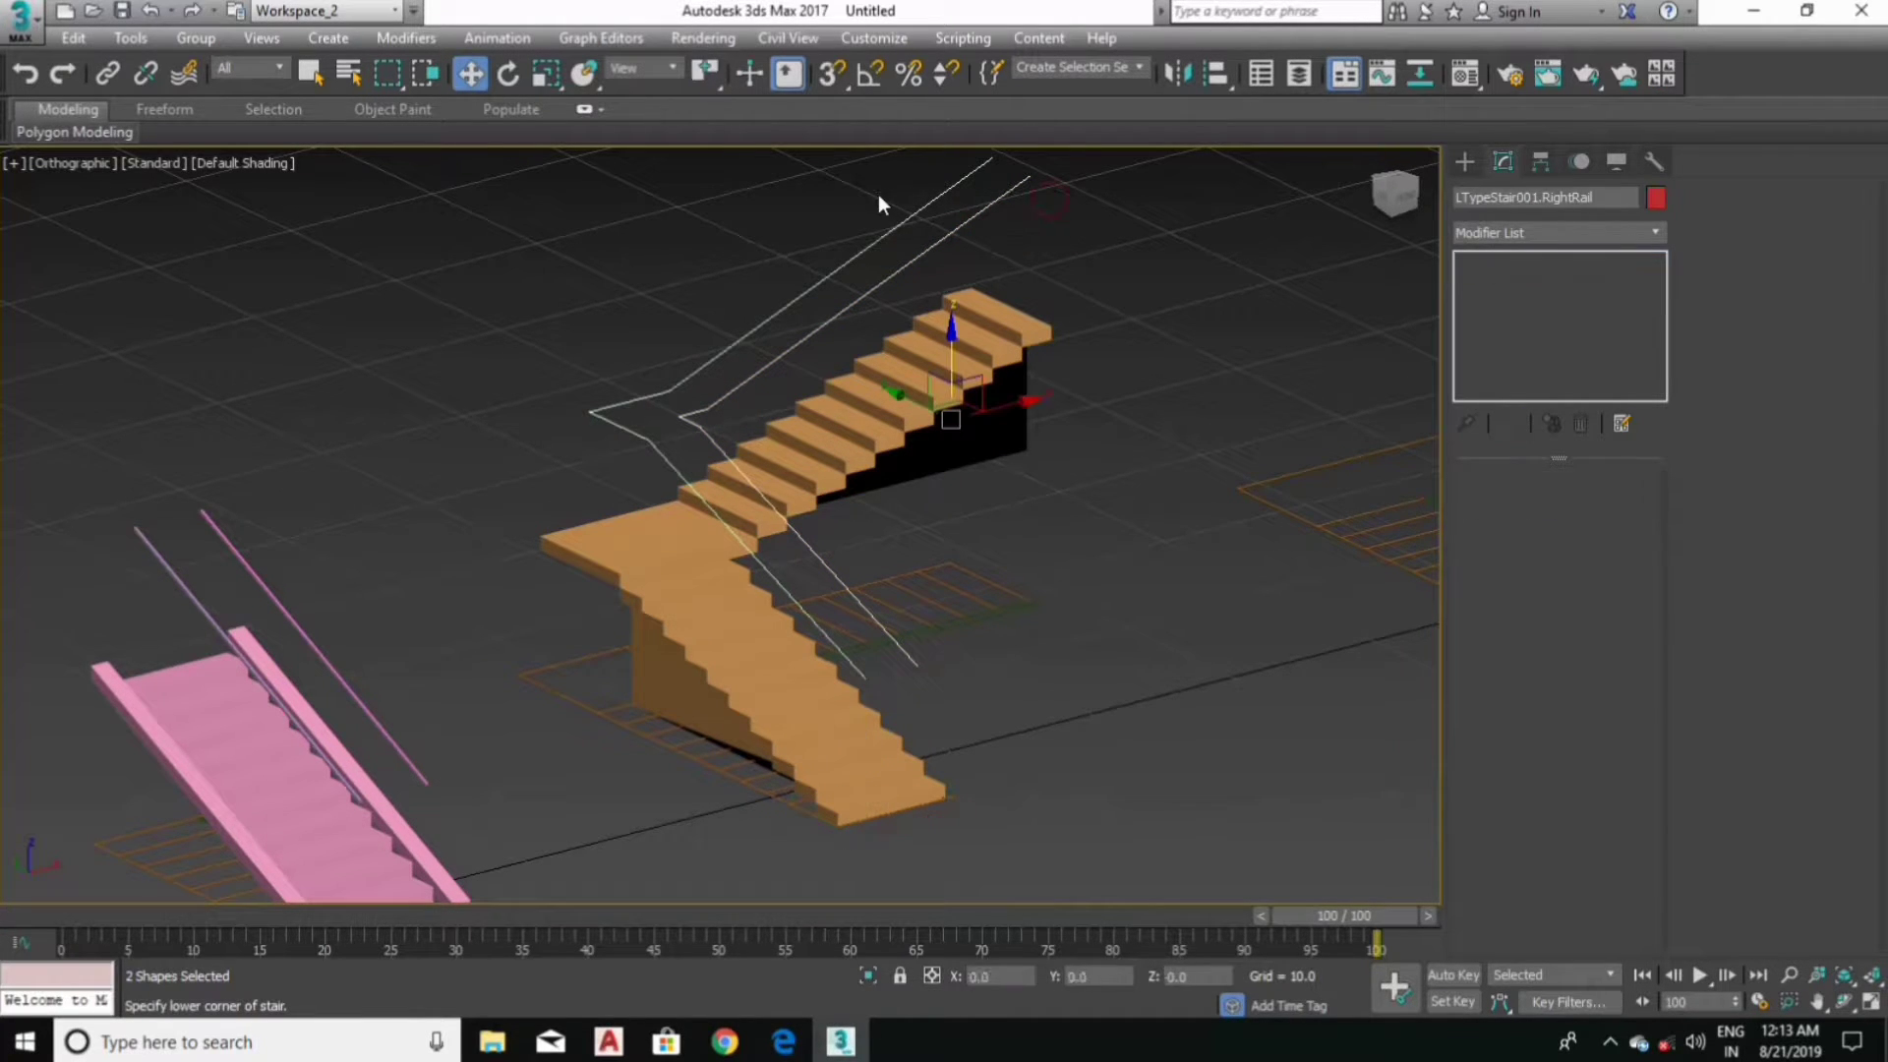
click(1560, 233)
key(e)
key(x)
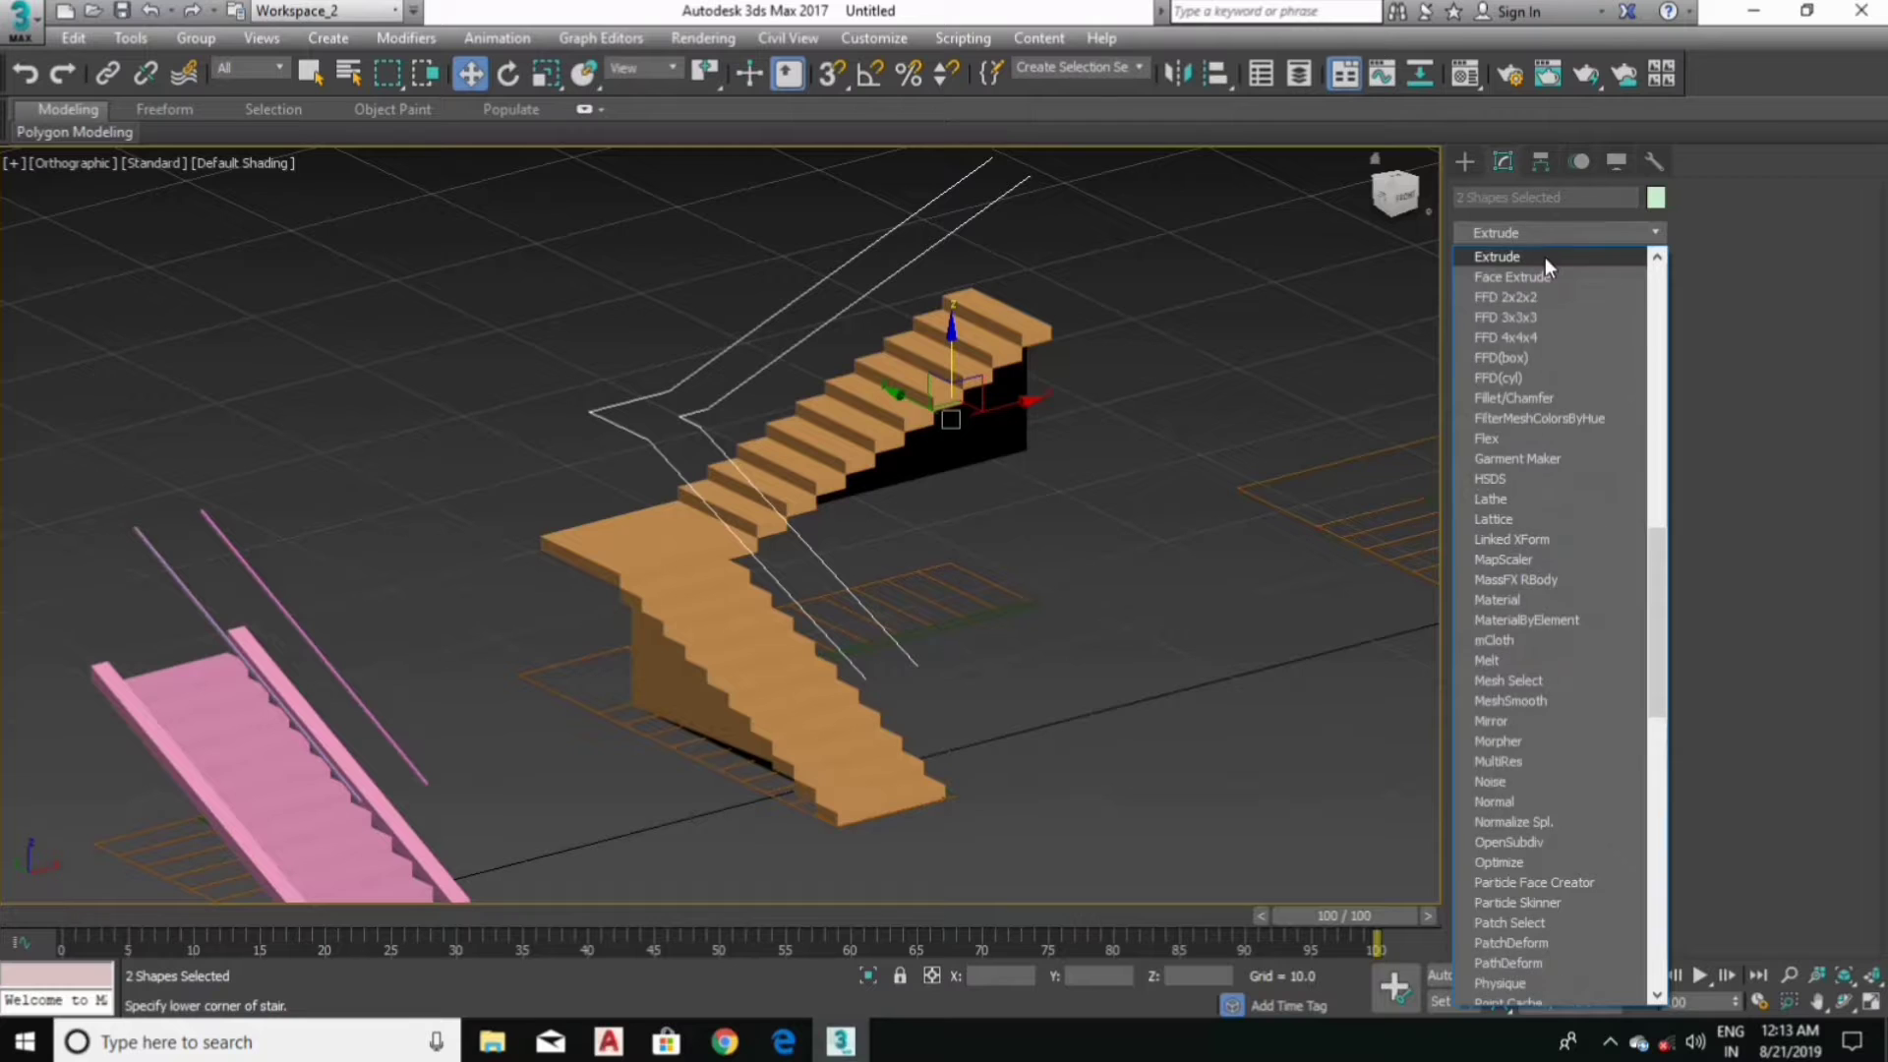
click(1544, 257)
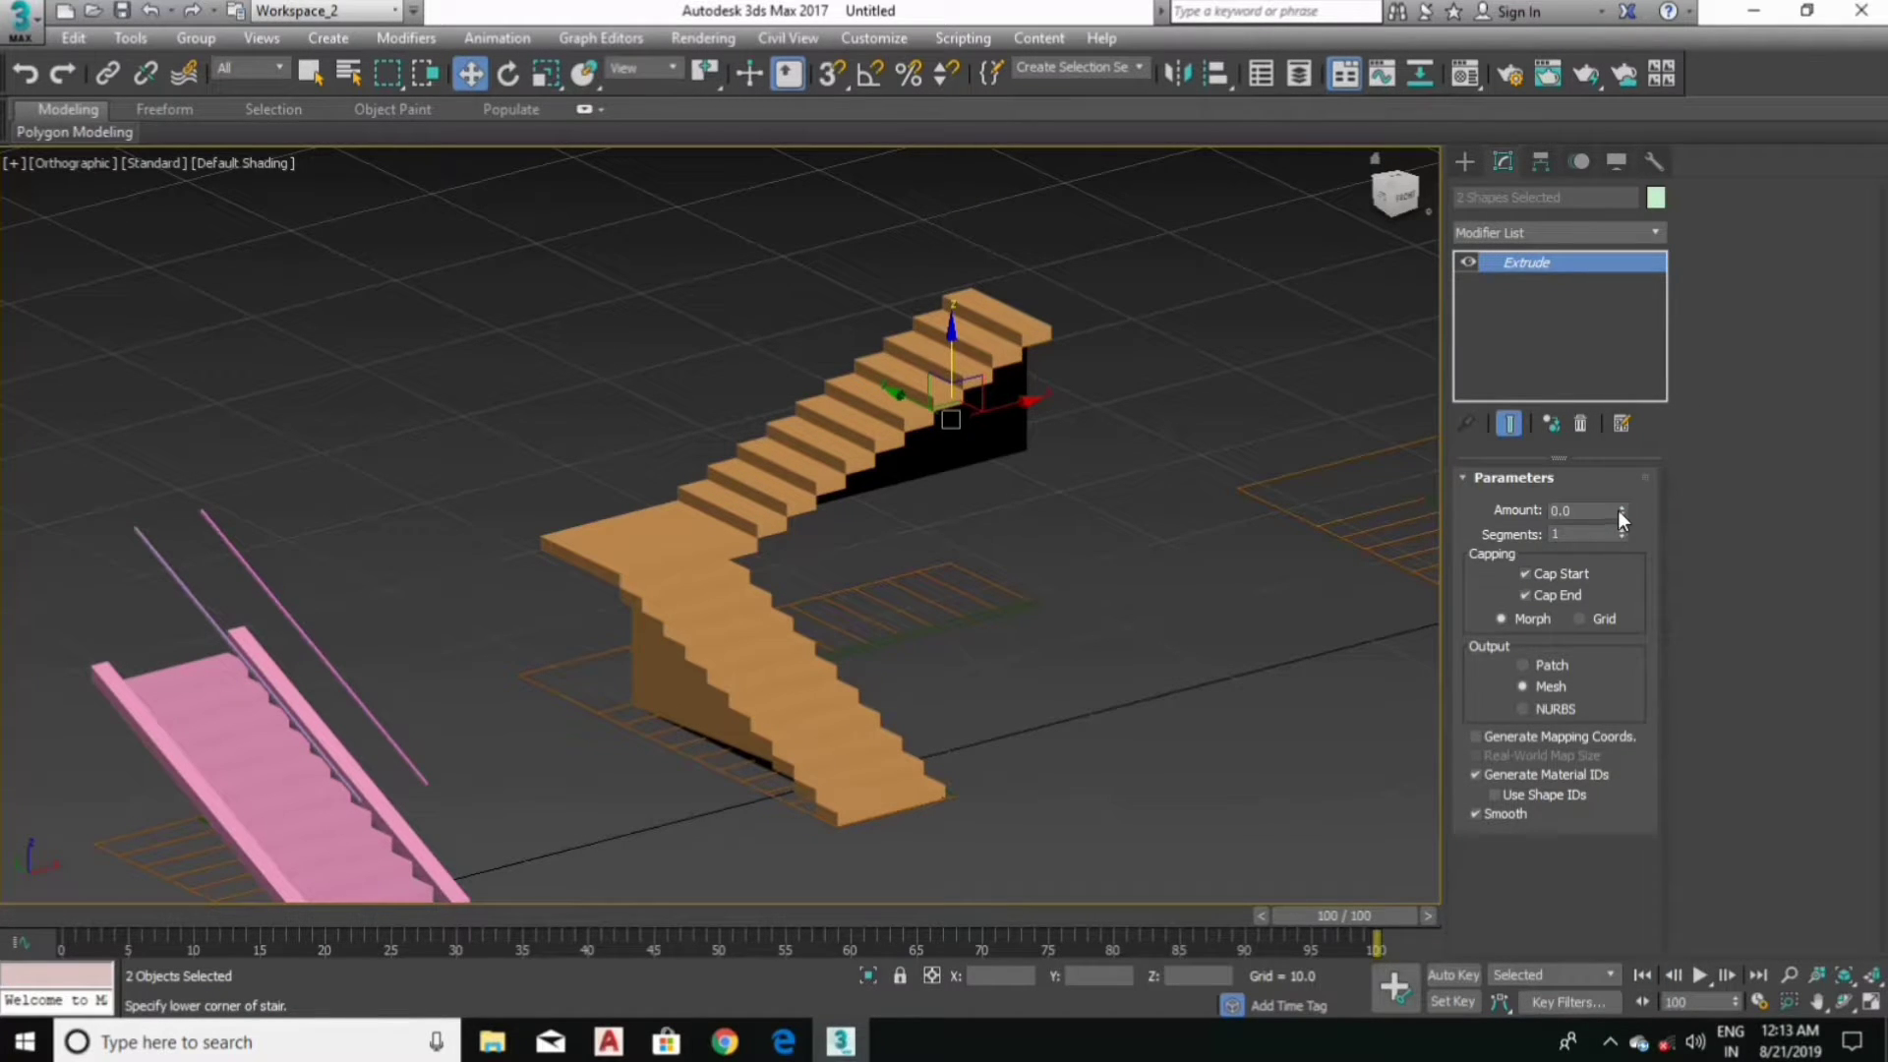
drag(1618, 510, 1622, 524)
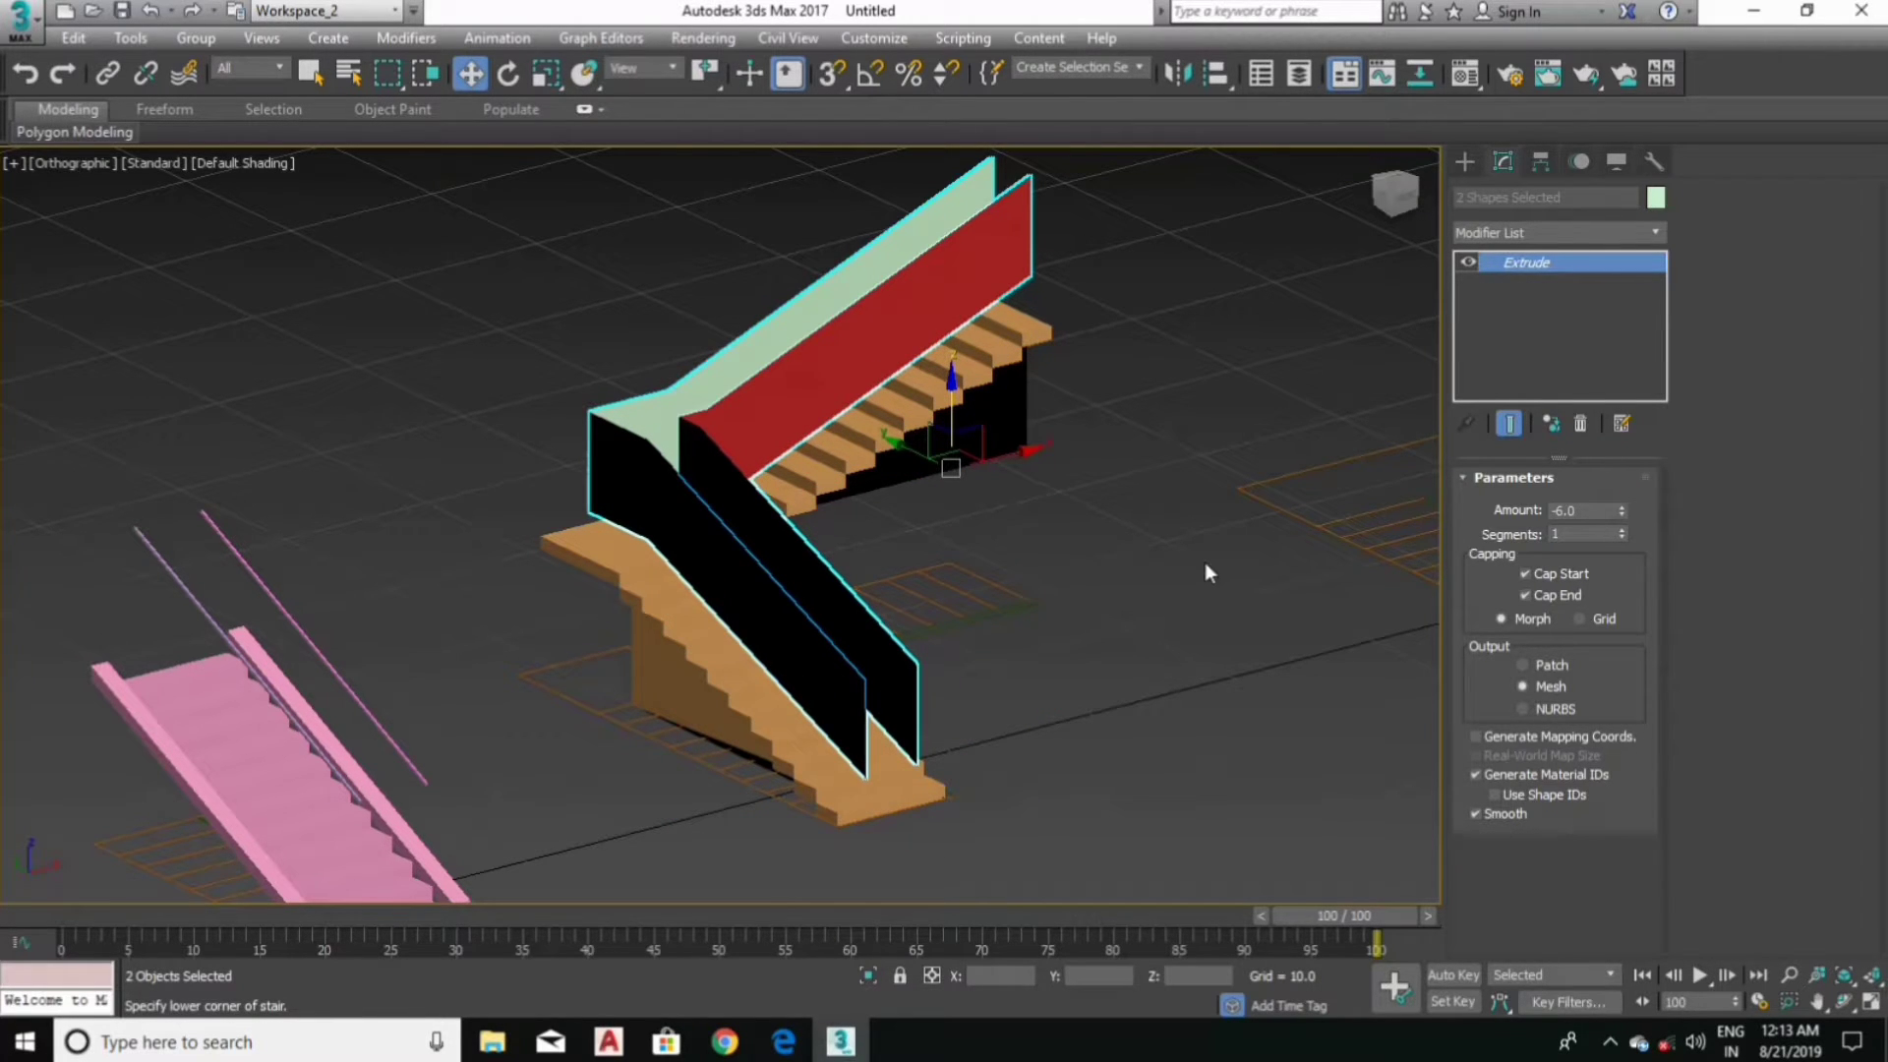
click(647, 565)
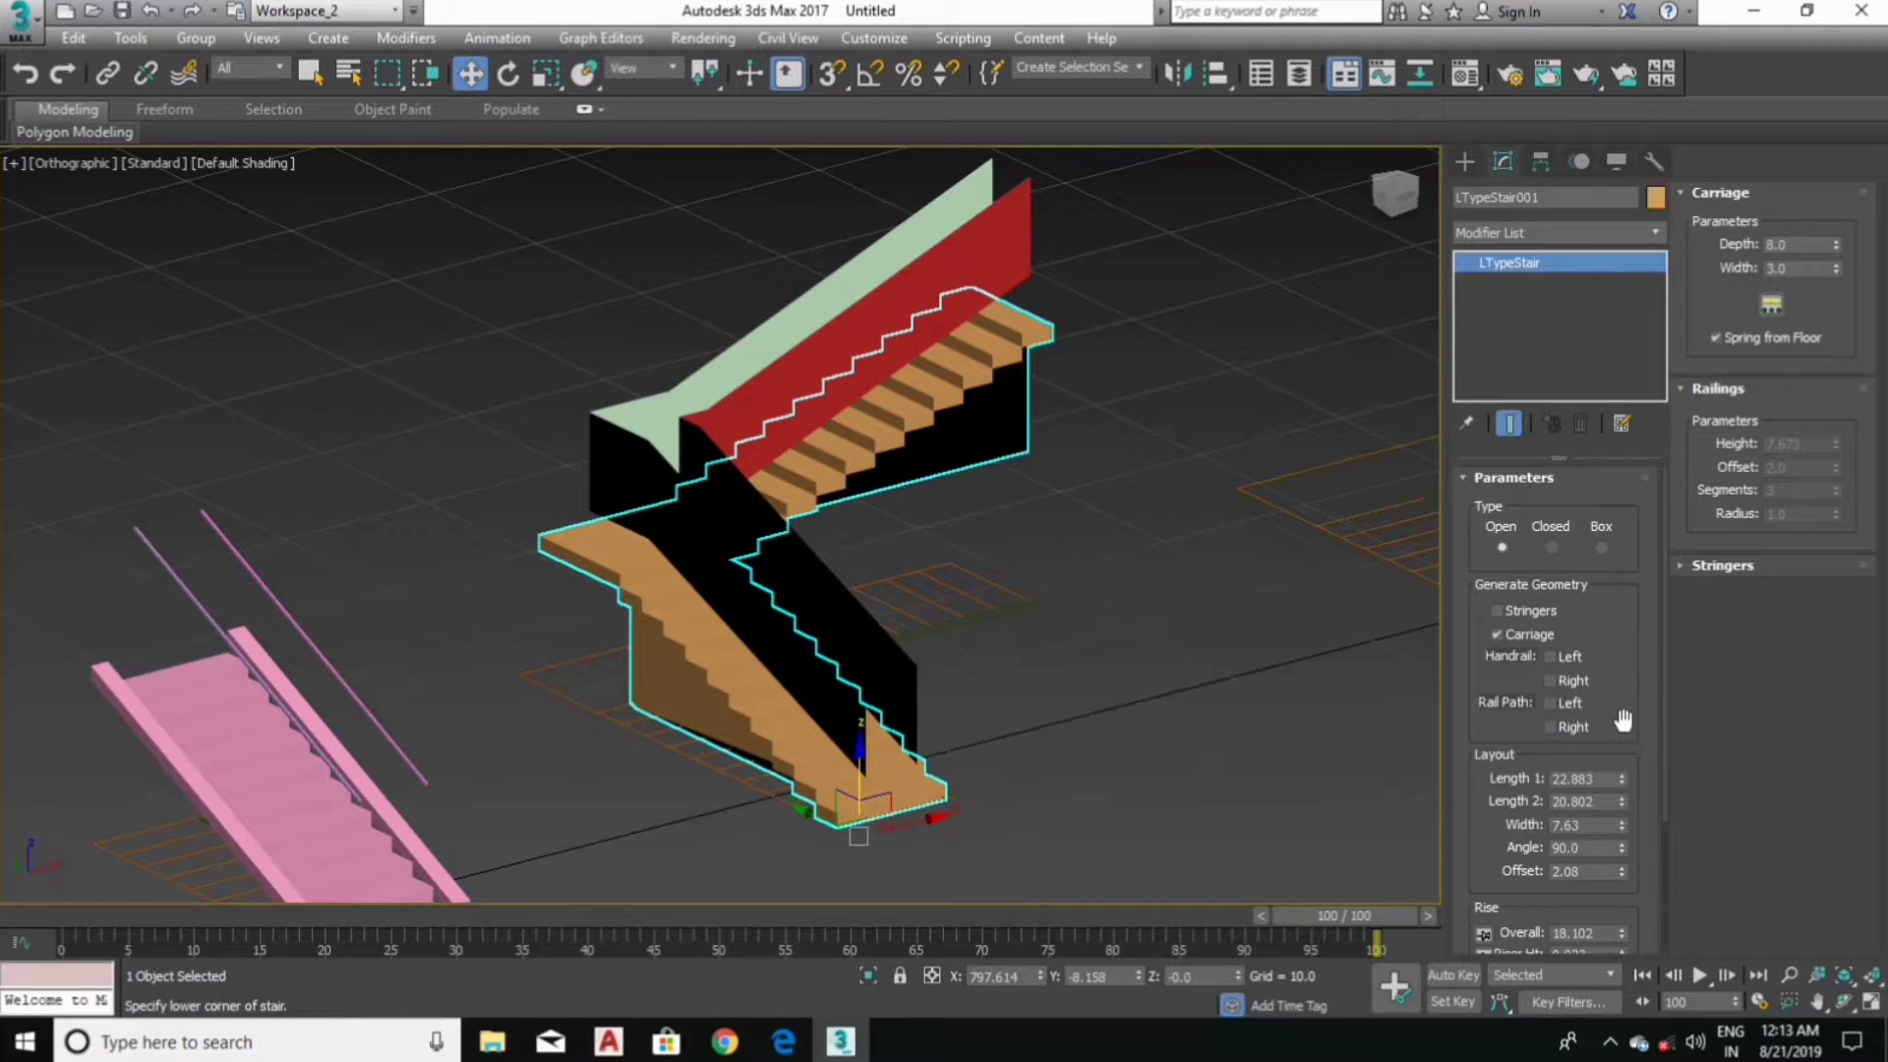
Step: Enable both L-stair handrails with offset 0.0, height 5.909, radius 0.19, 32 segments
click(1550, 657)
click(1564, 658)
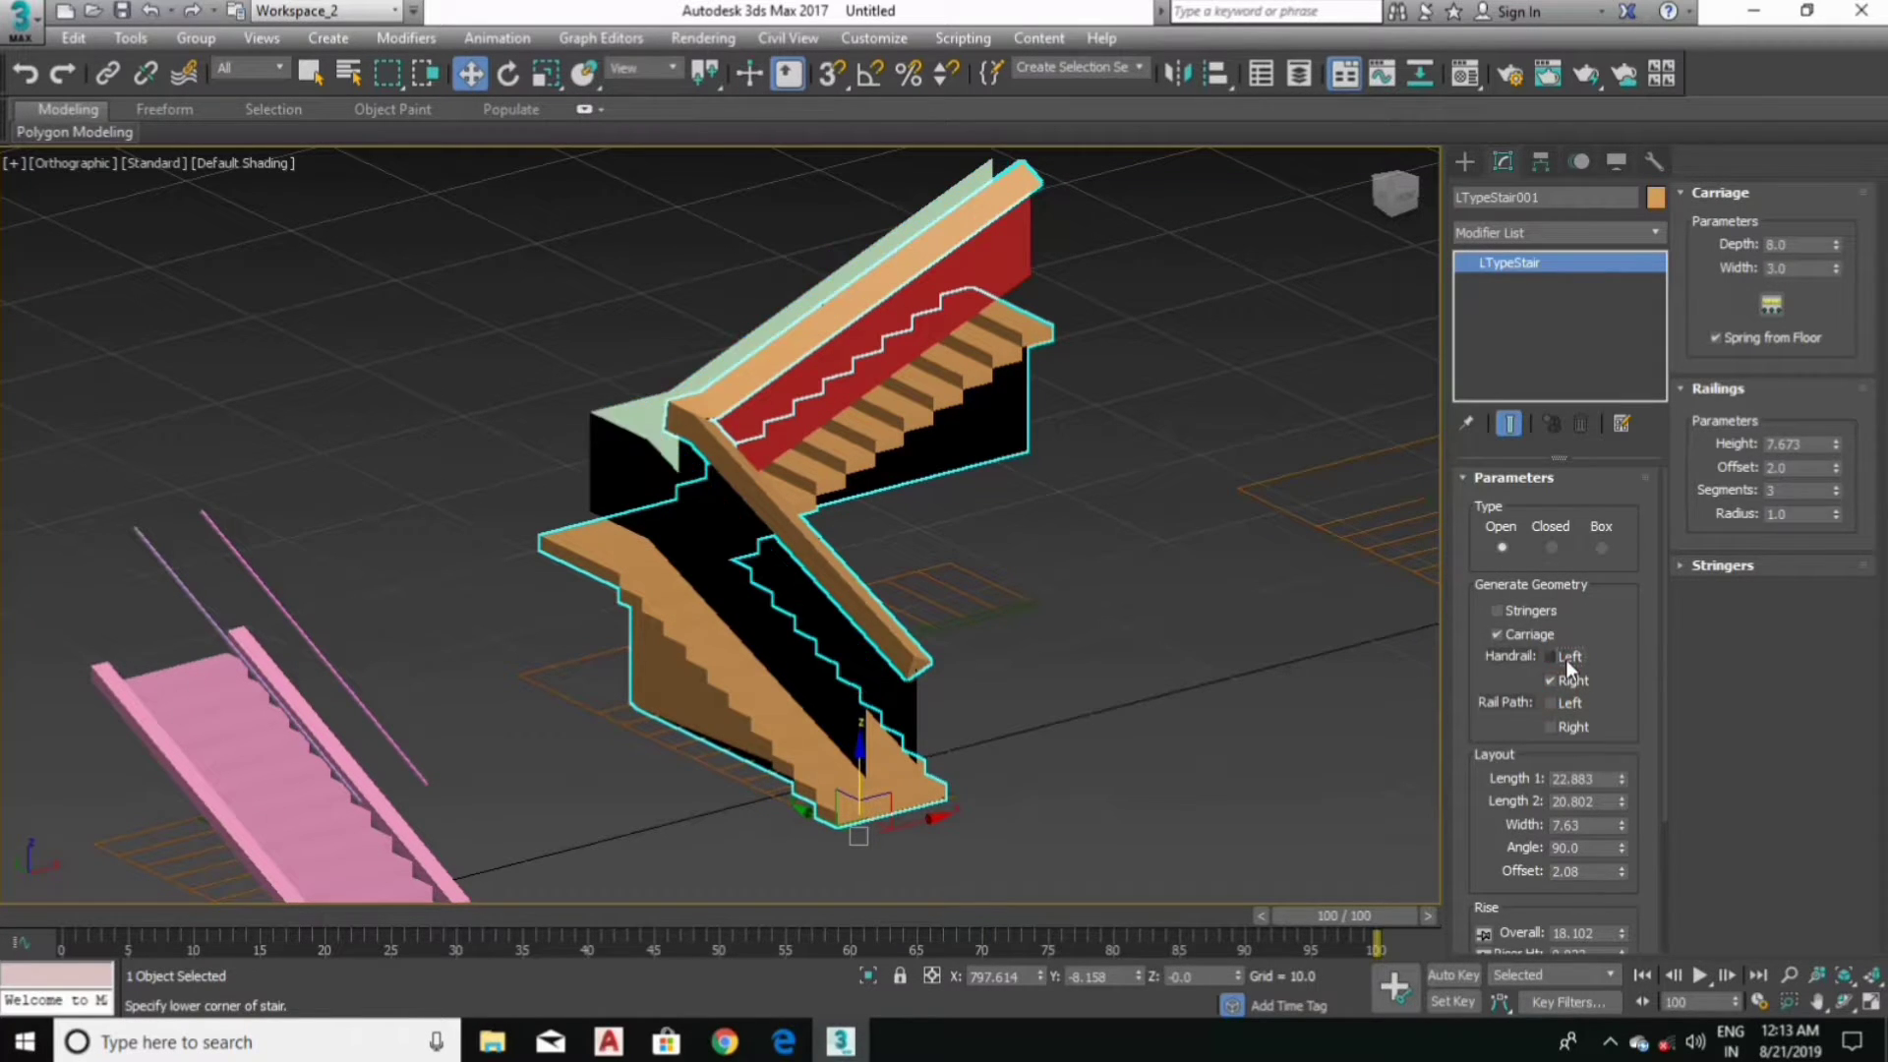
click(1562, 657)
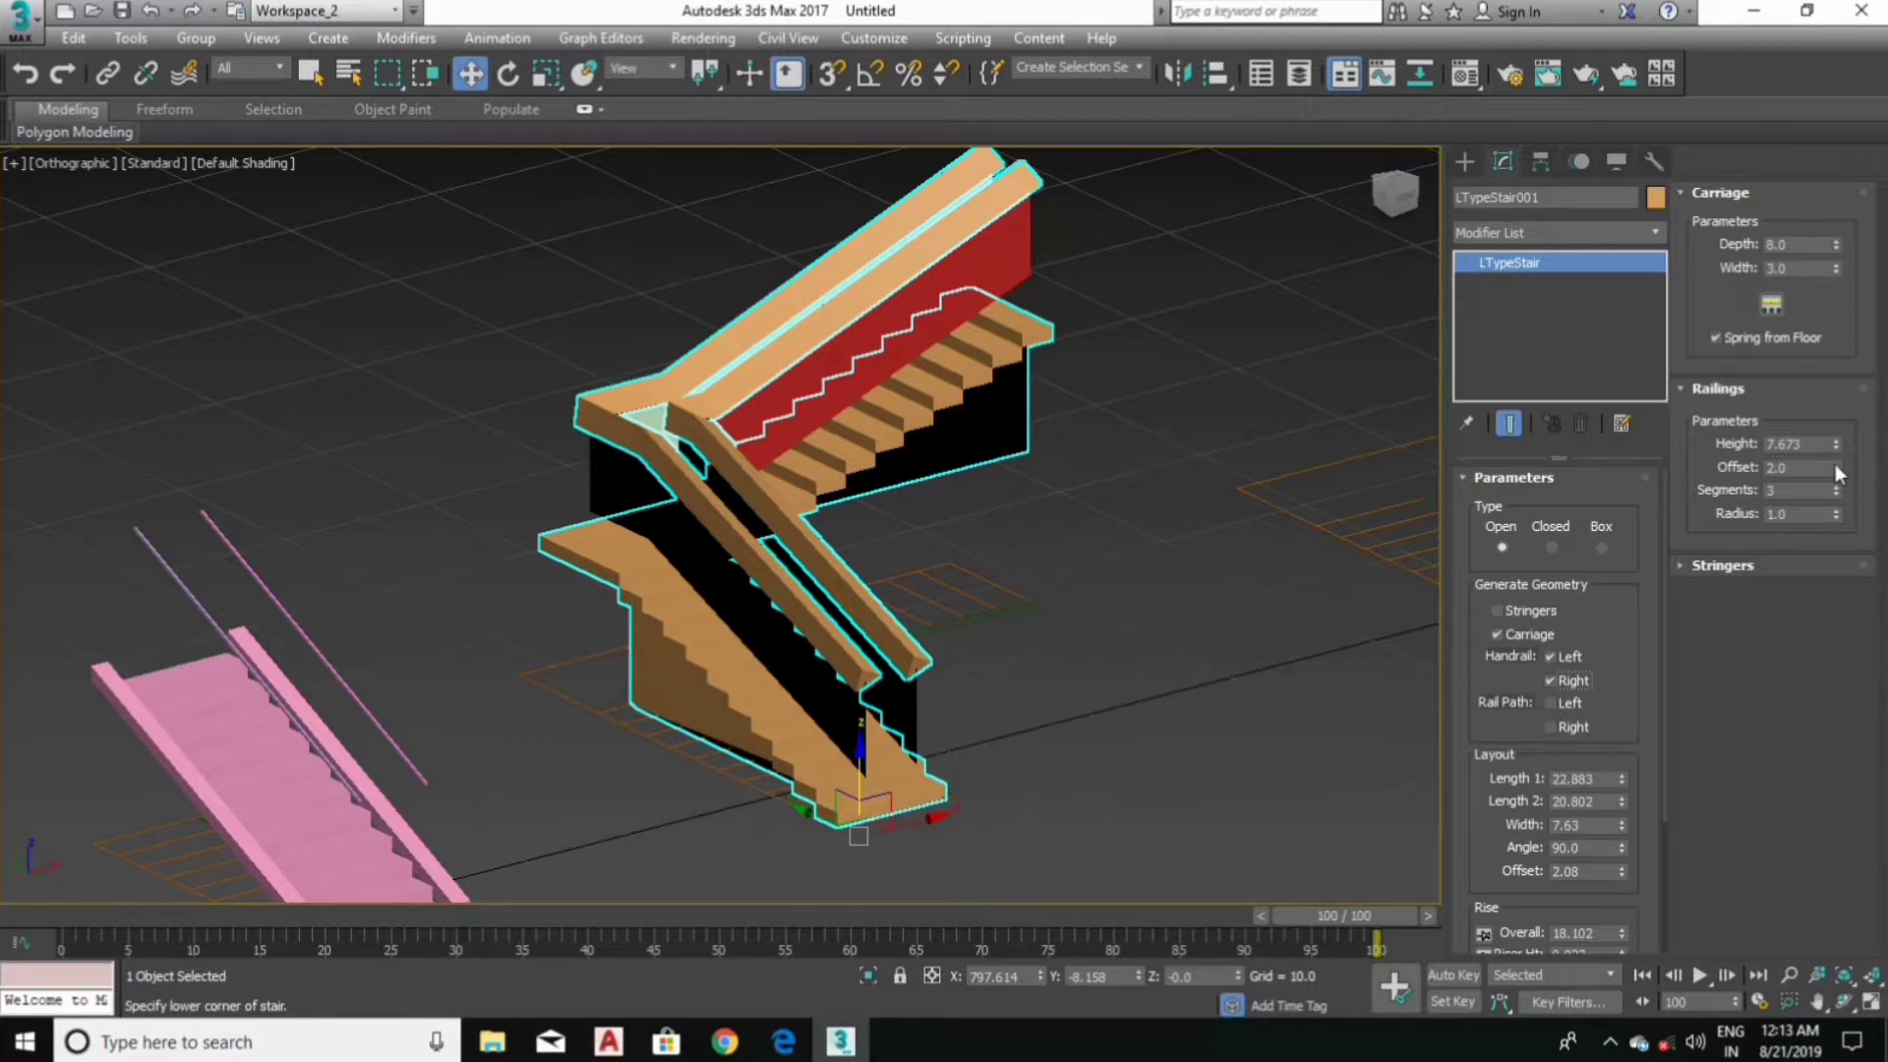
drag(1835, 466, 1854, 657)
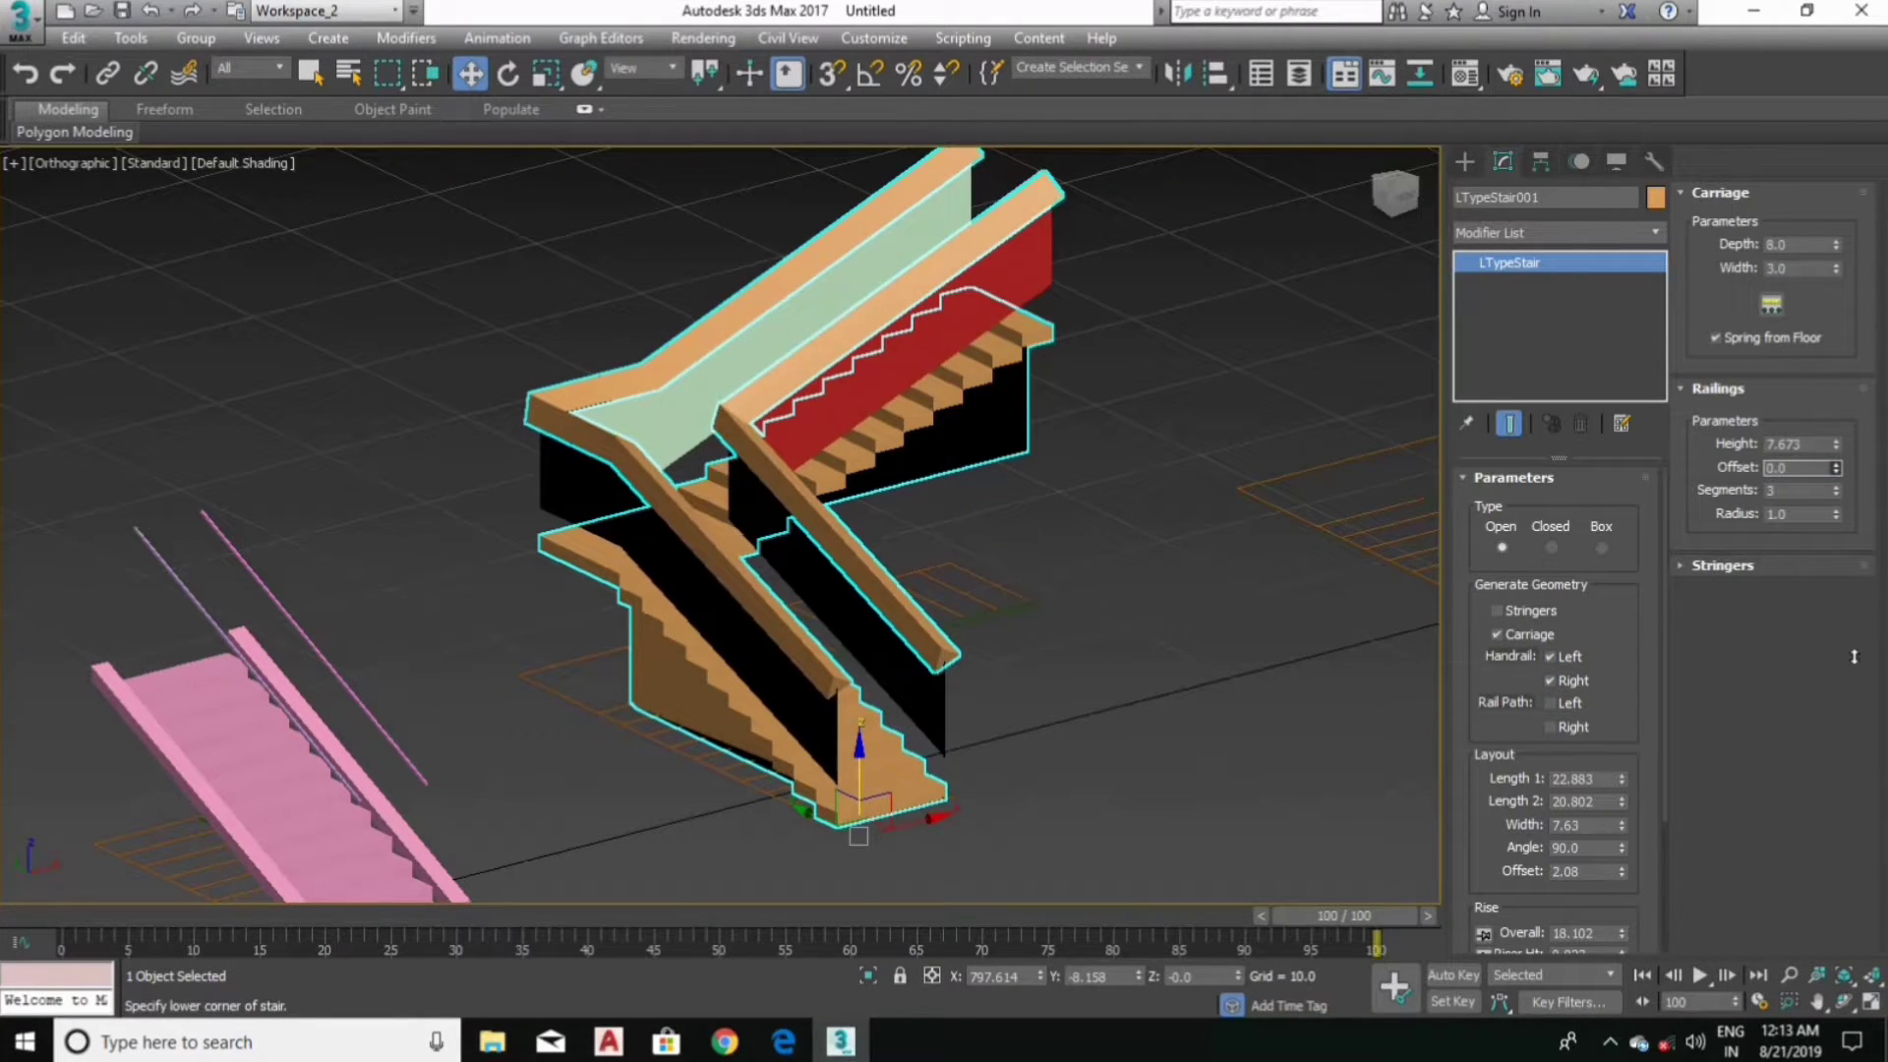
drag(1835, 443, 1845, 610)
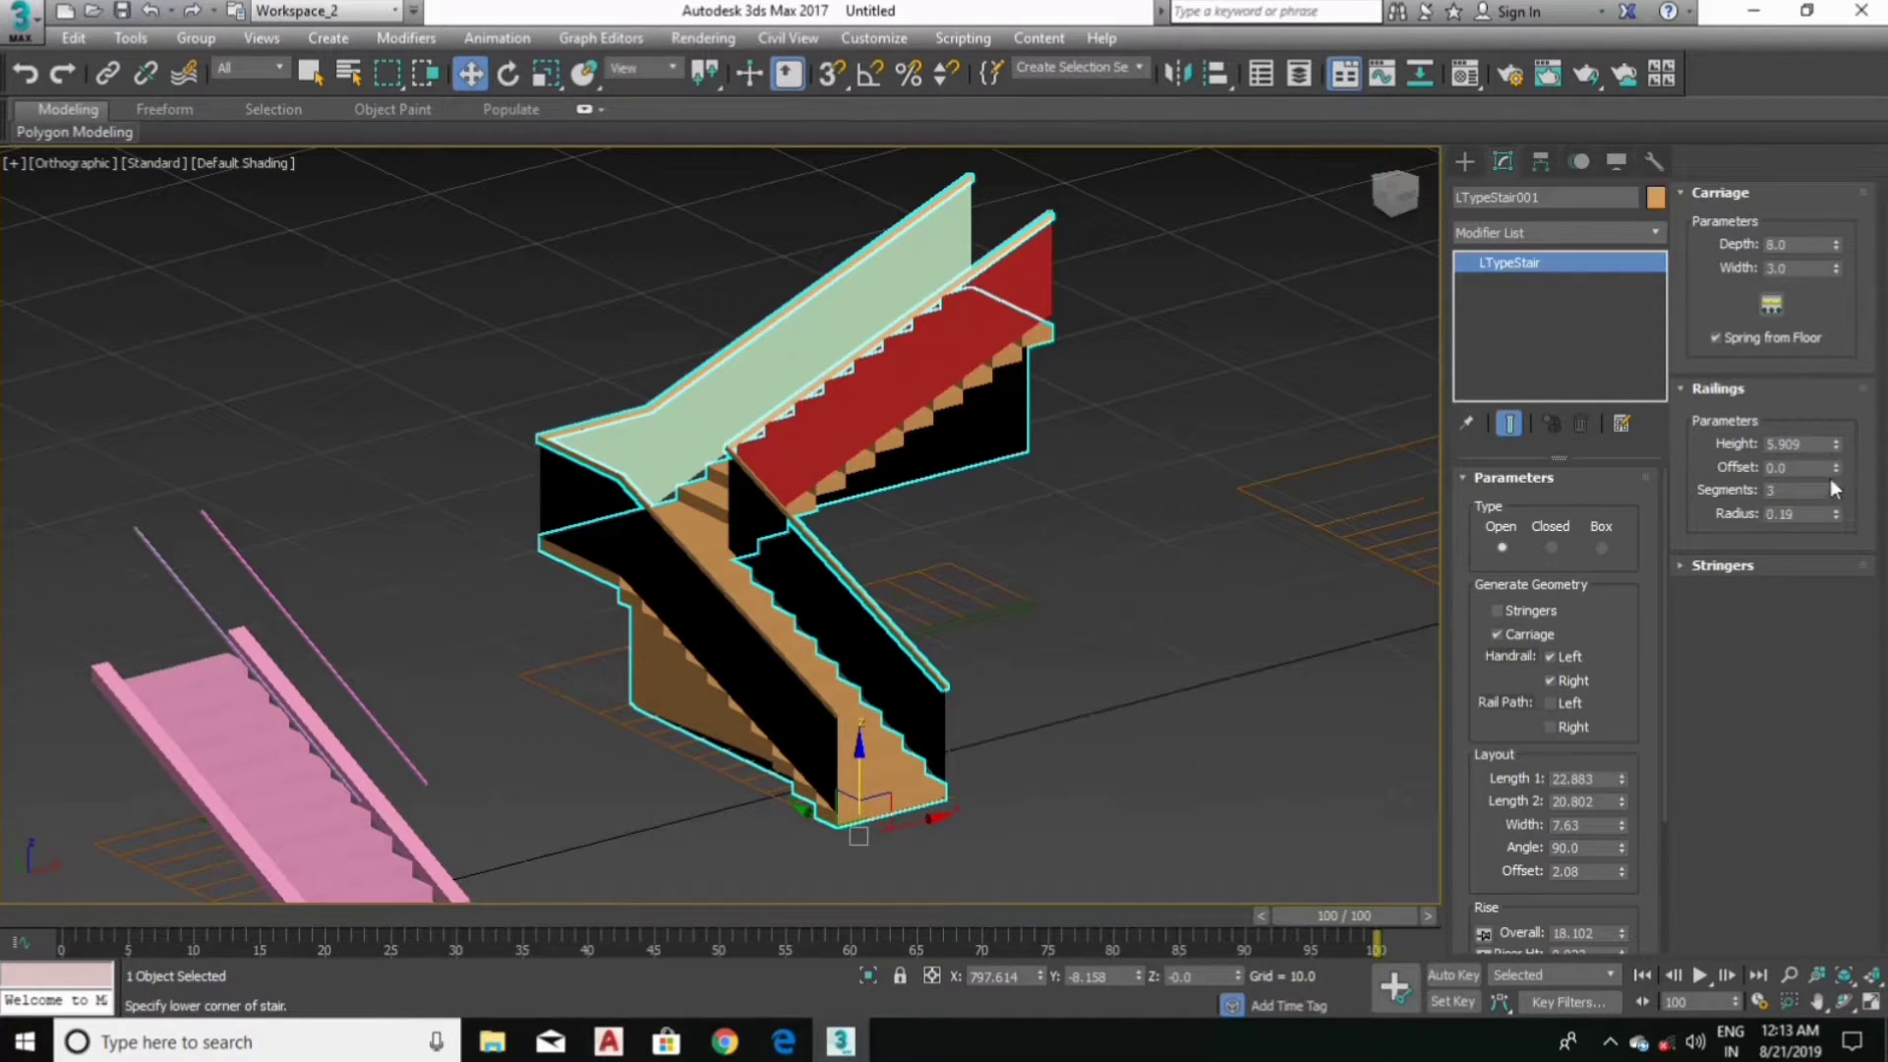
drag(1835, 489, 1839, 435)
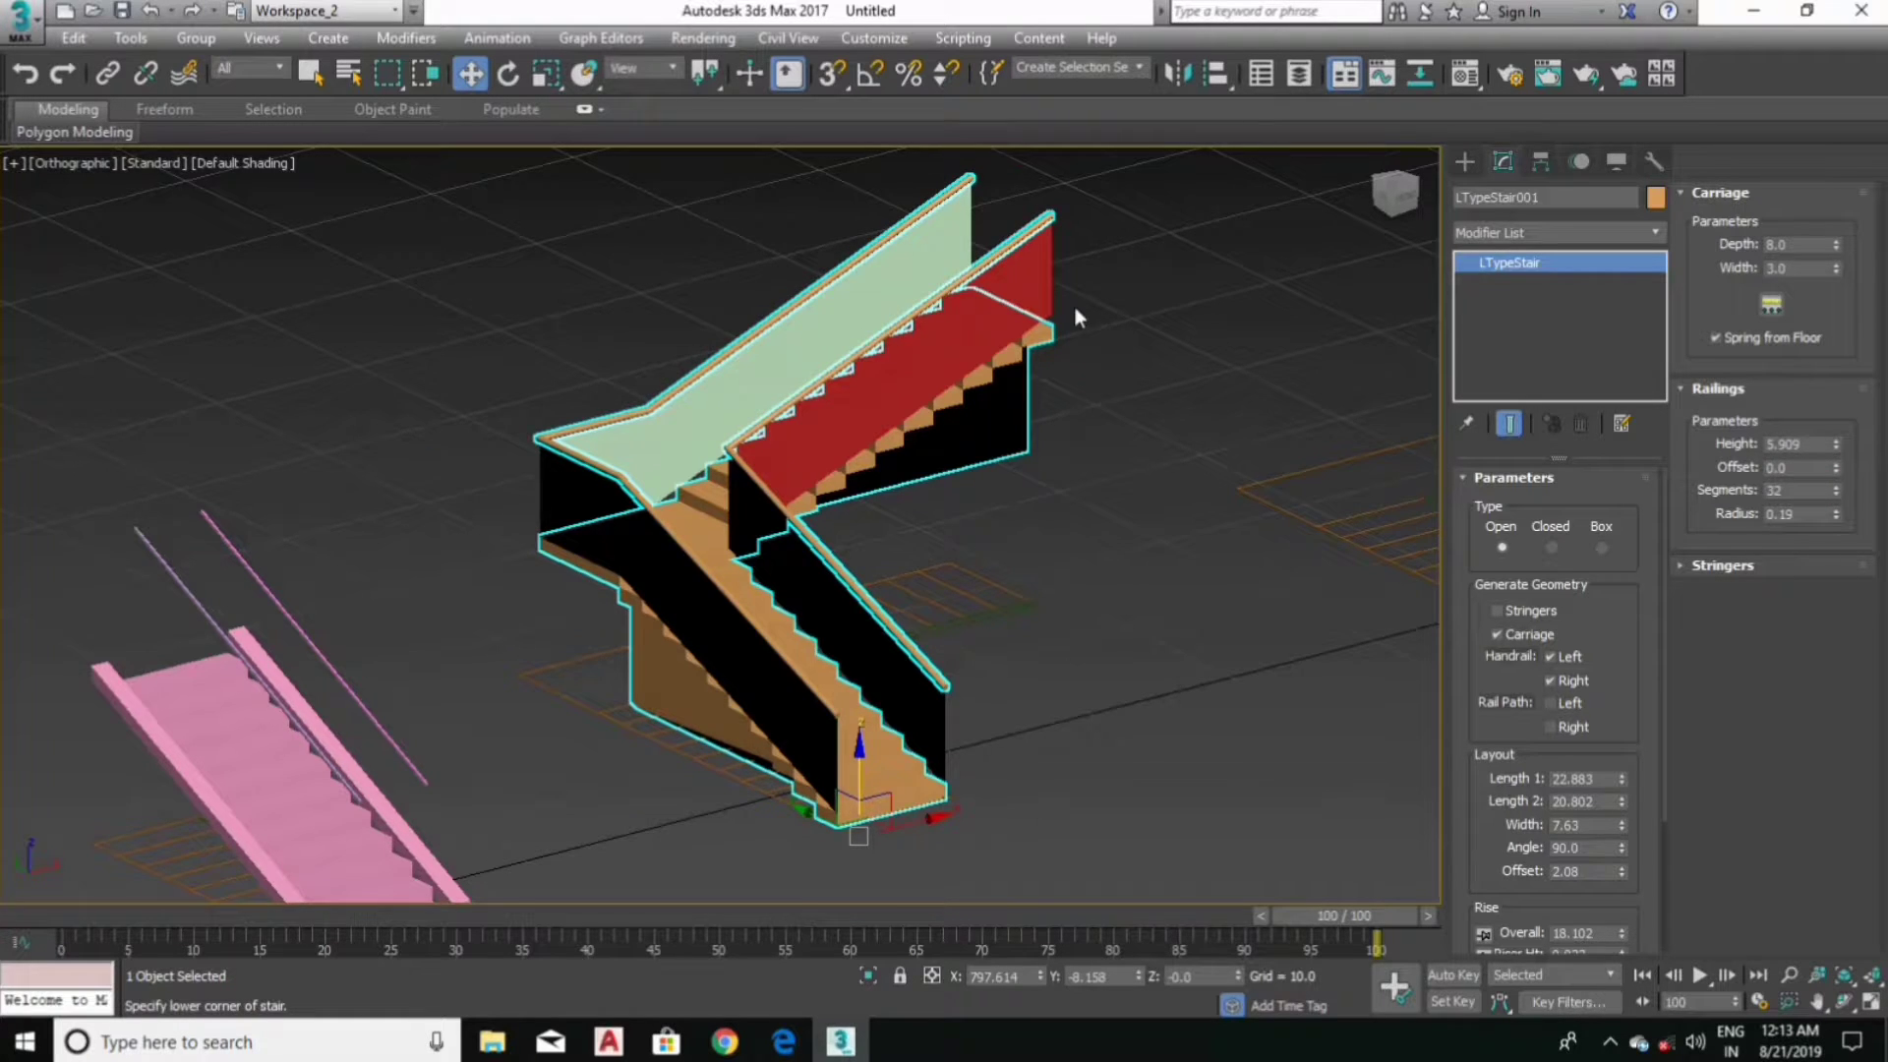
scroll(1074, 305, up, 5)
Step: Add a Shell modifier with Outer Amount 0.0 to both rail walls
click(977, 305)
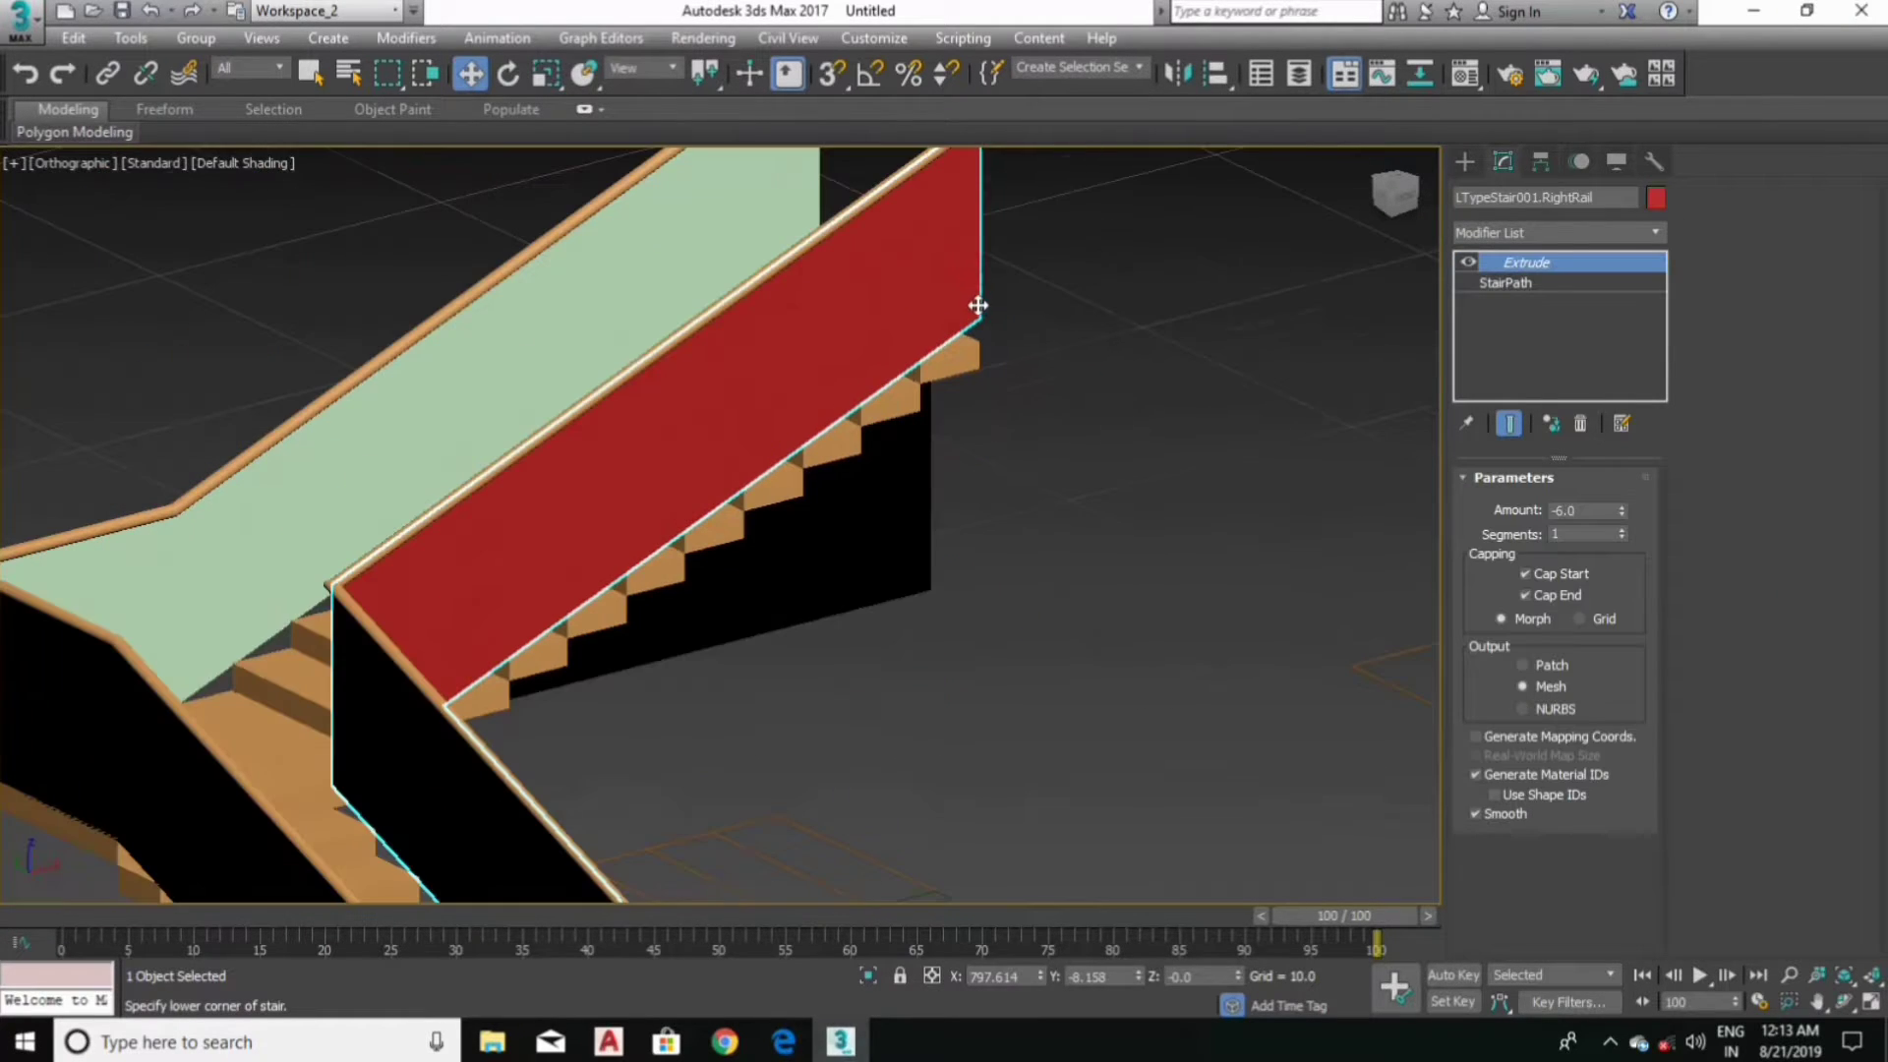
ctrl+click(716, 260)
click(1540, 233)
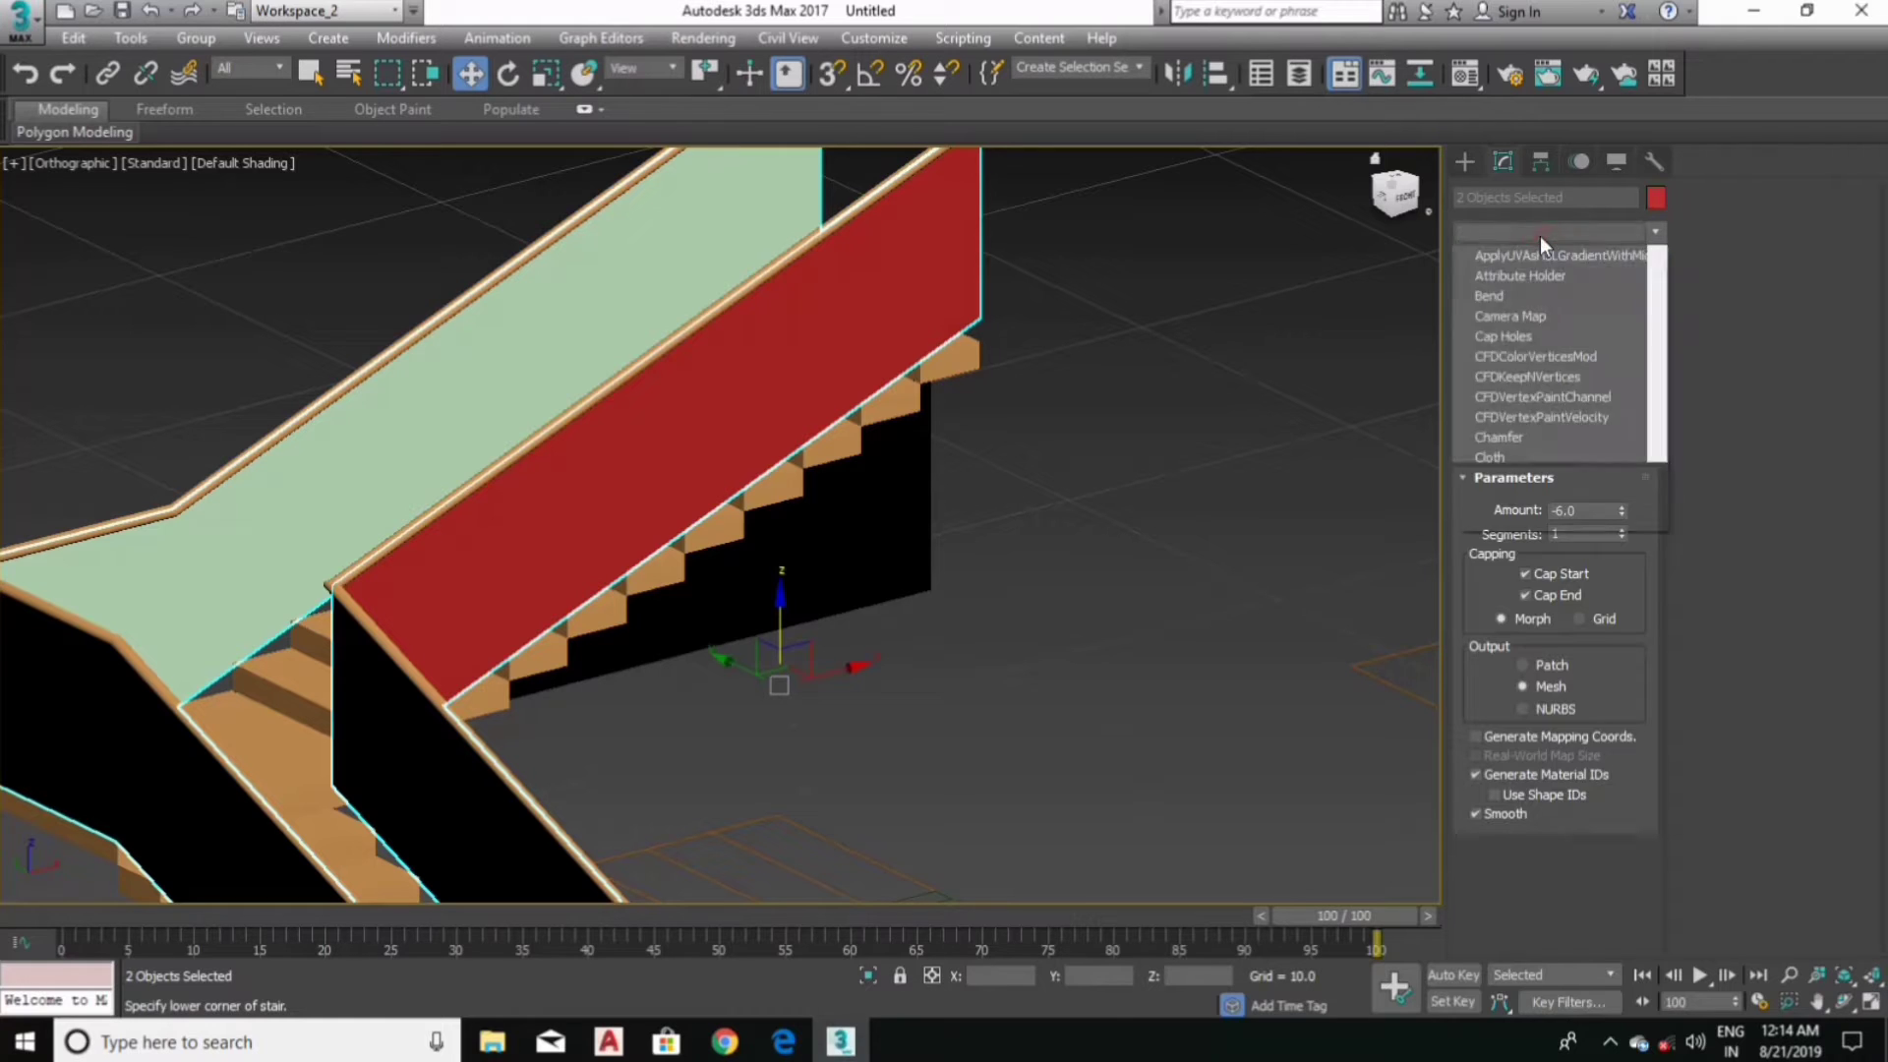
text(shell)
key(Return)
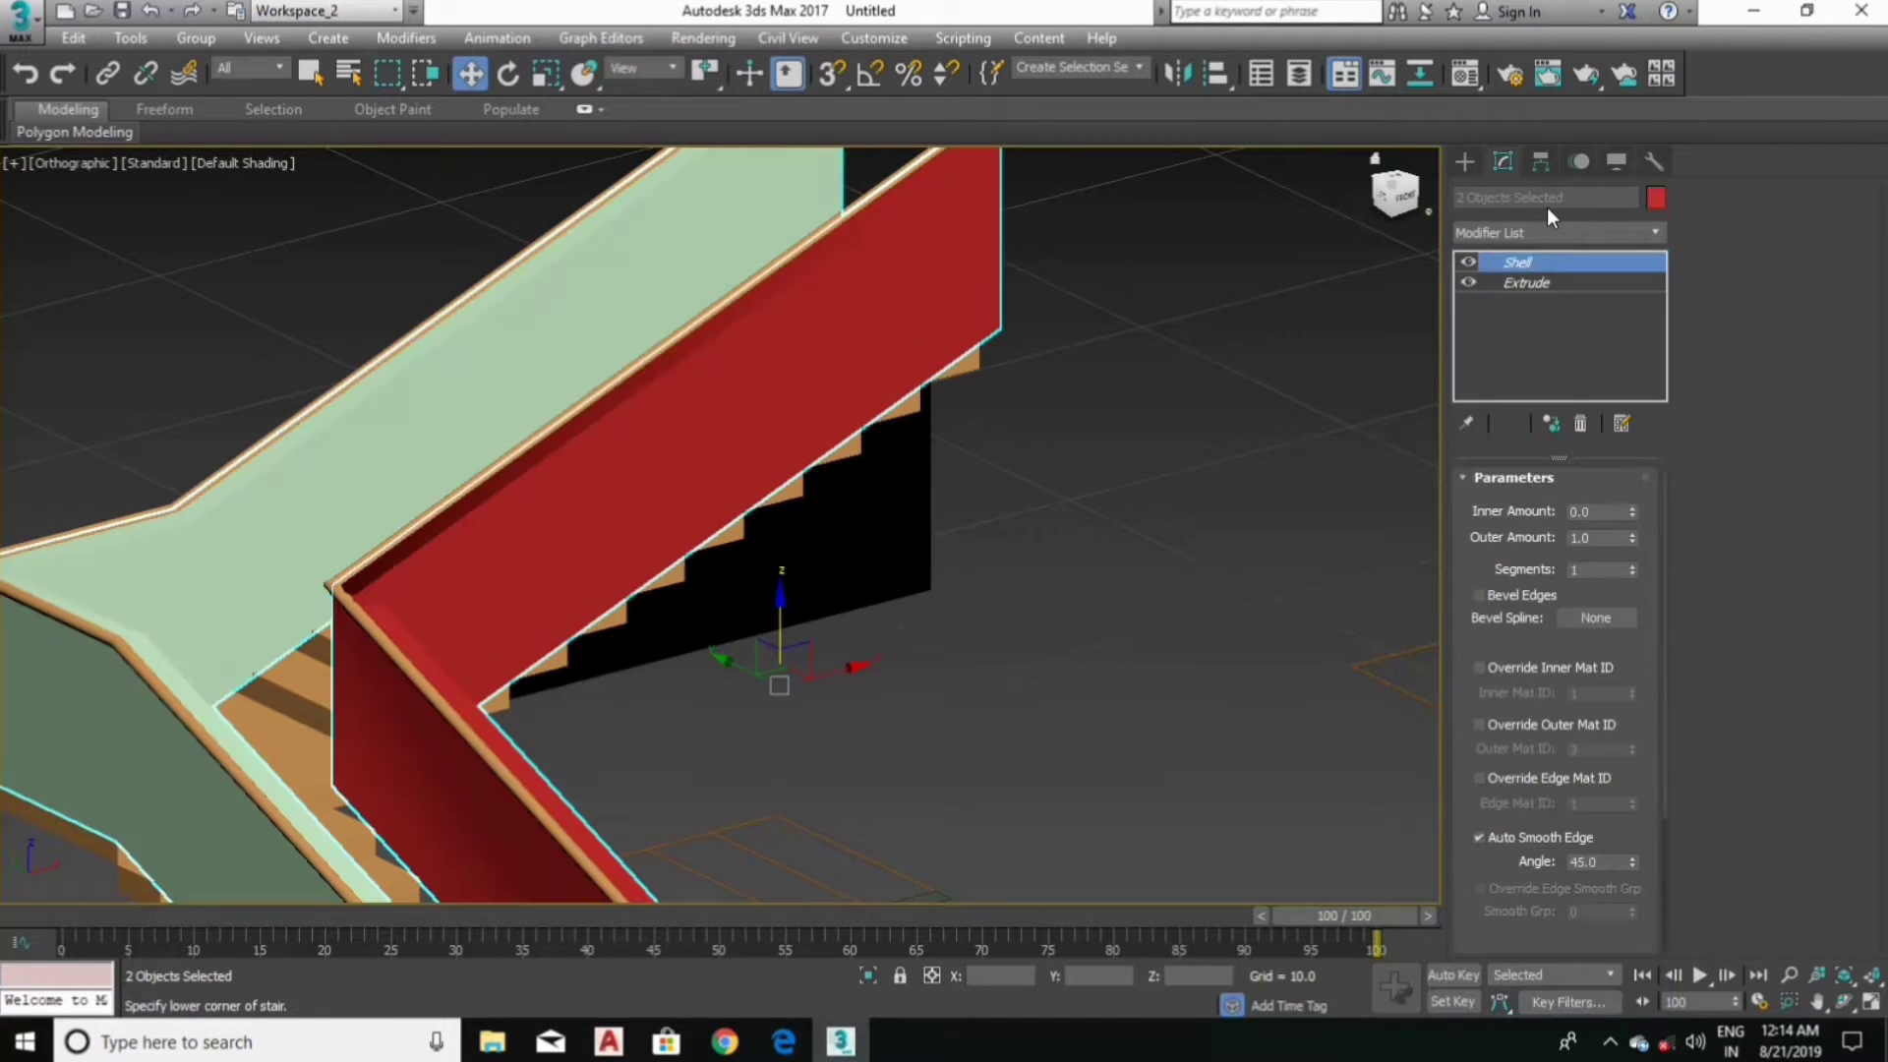
scroll(583, 447, down, 4)
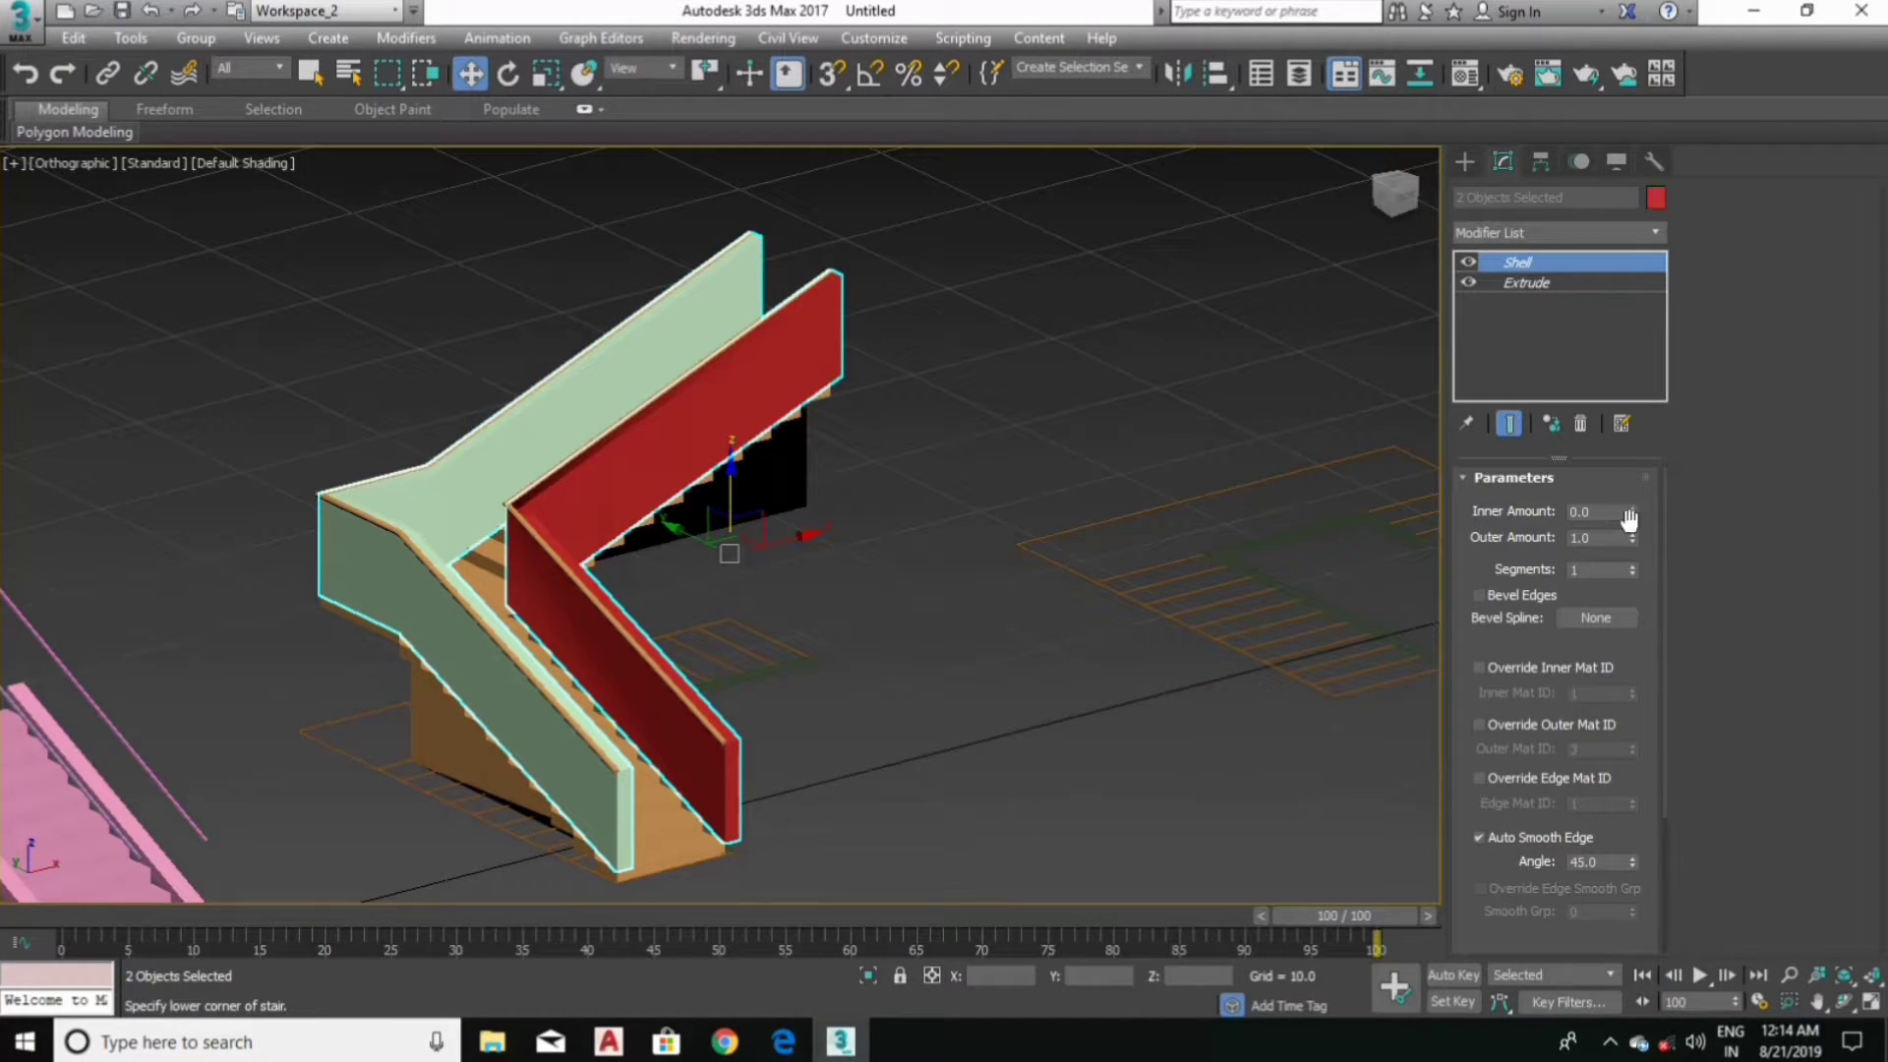
drag(1637, 537, 1632, 669)
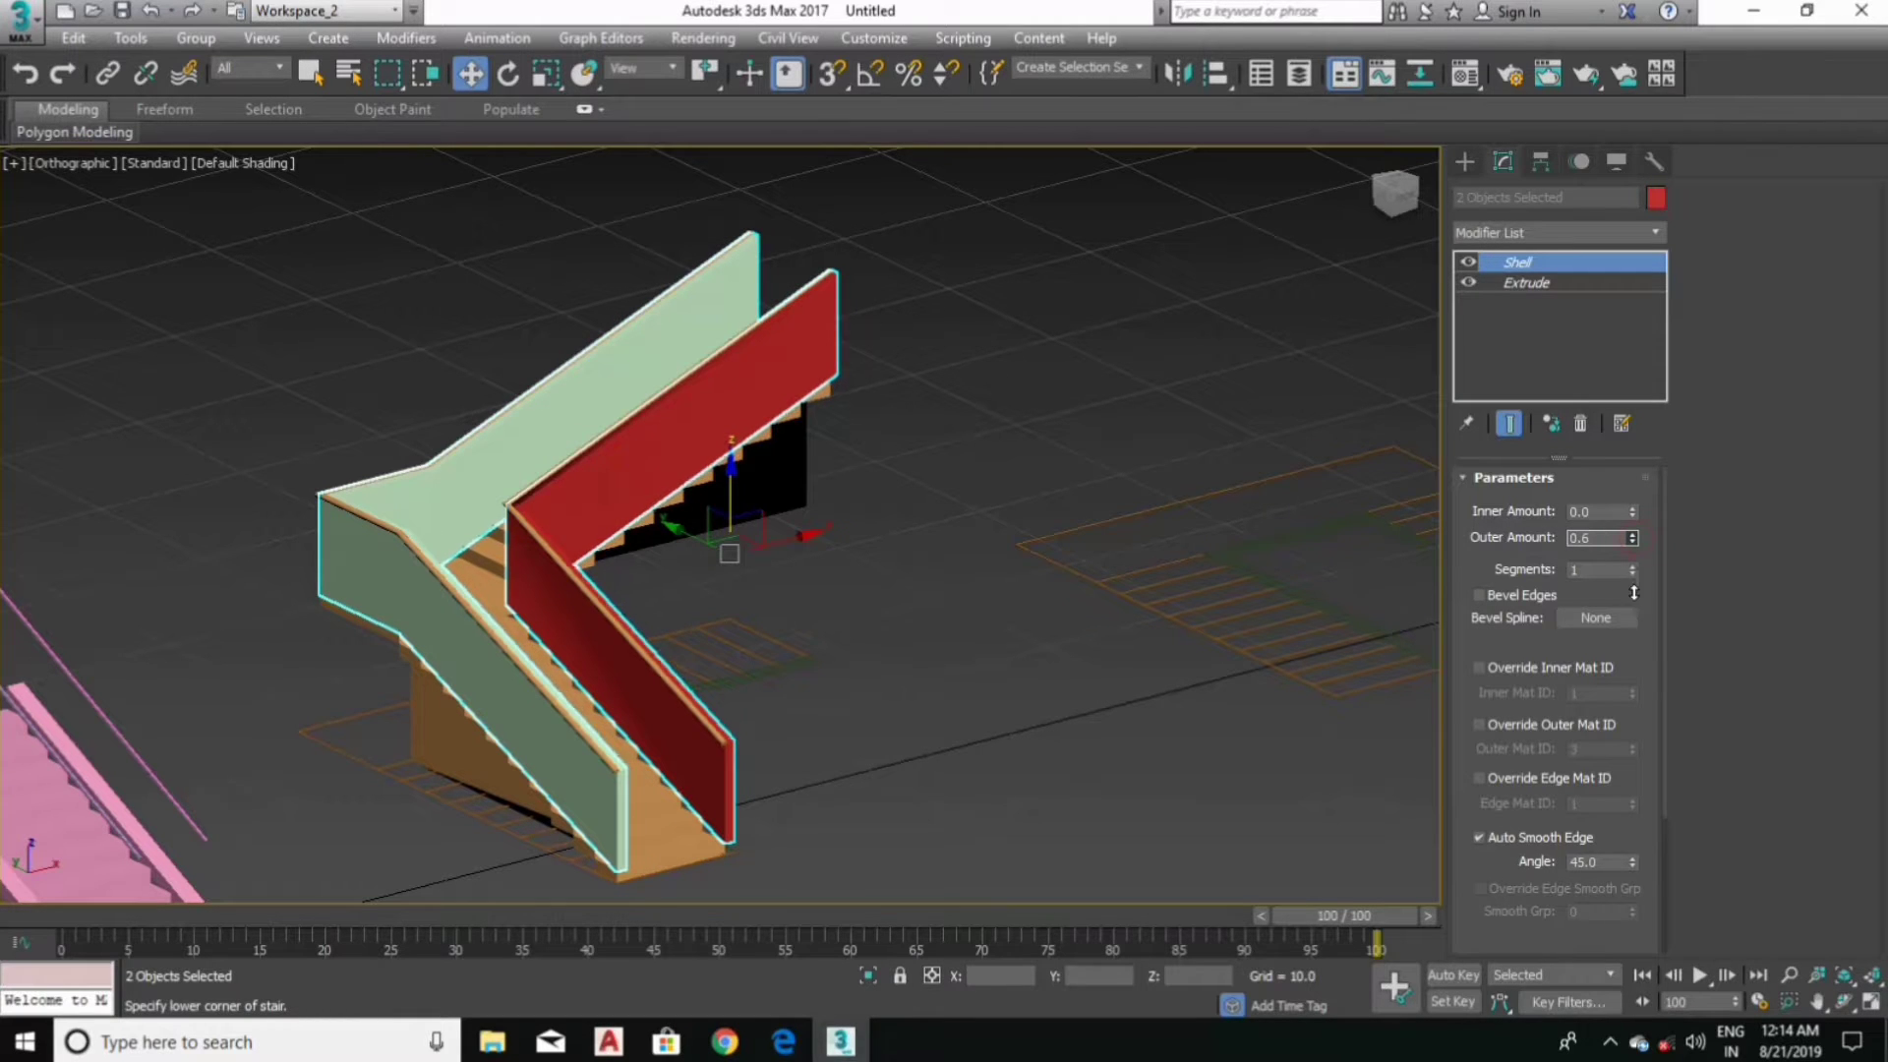
scroll(808, 529, up, 5)
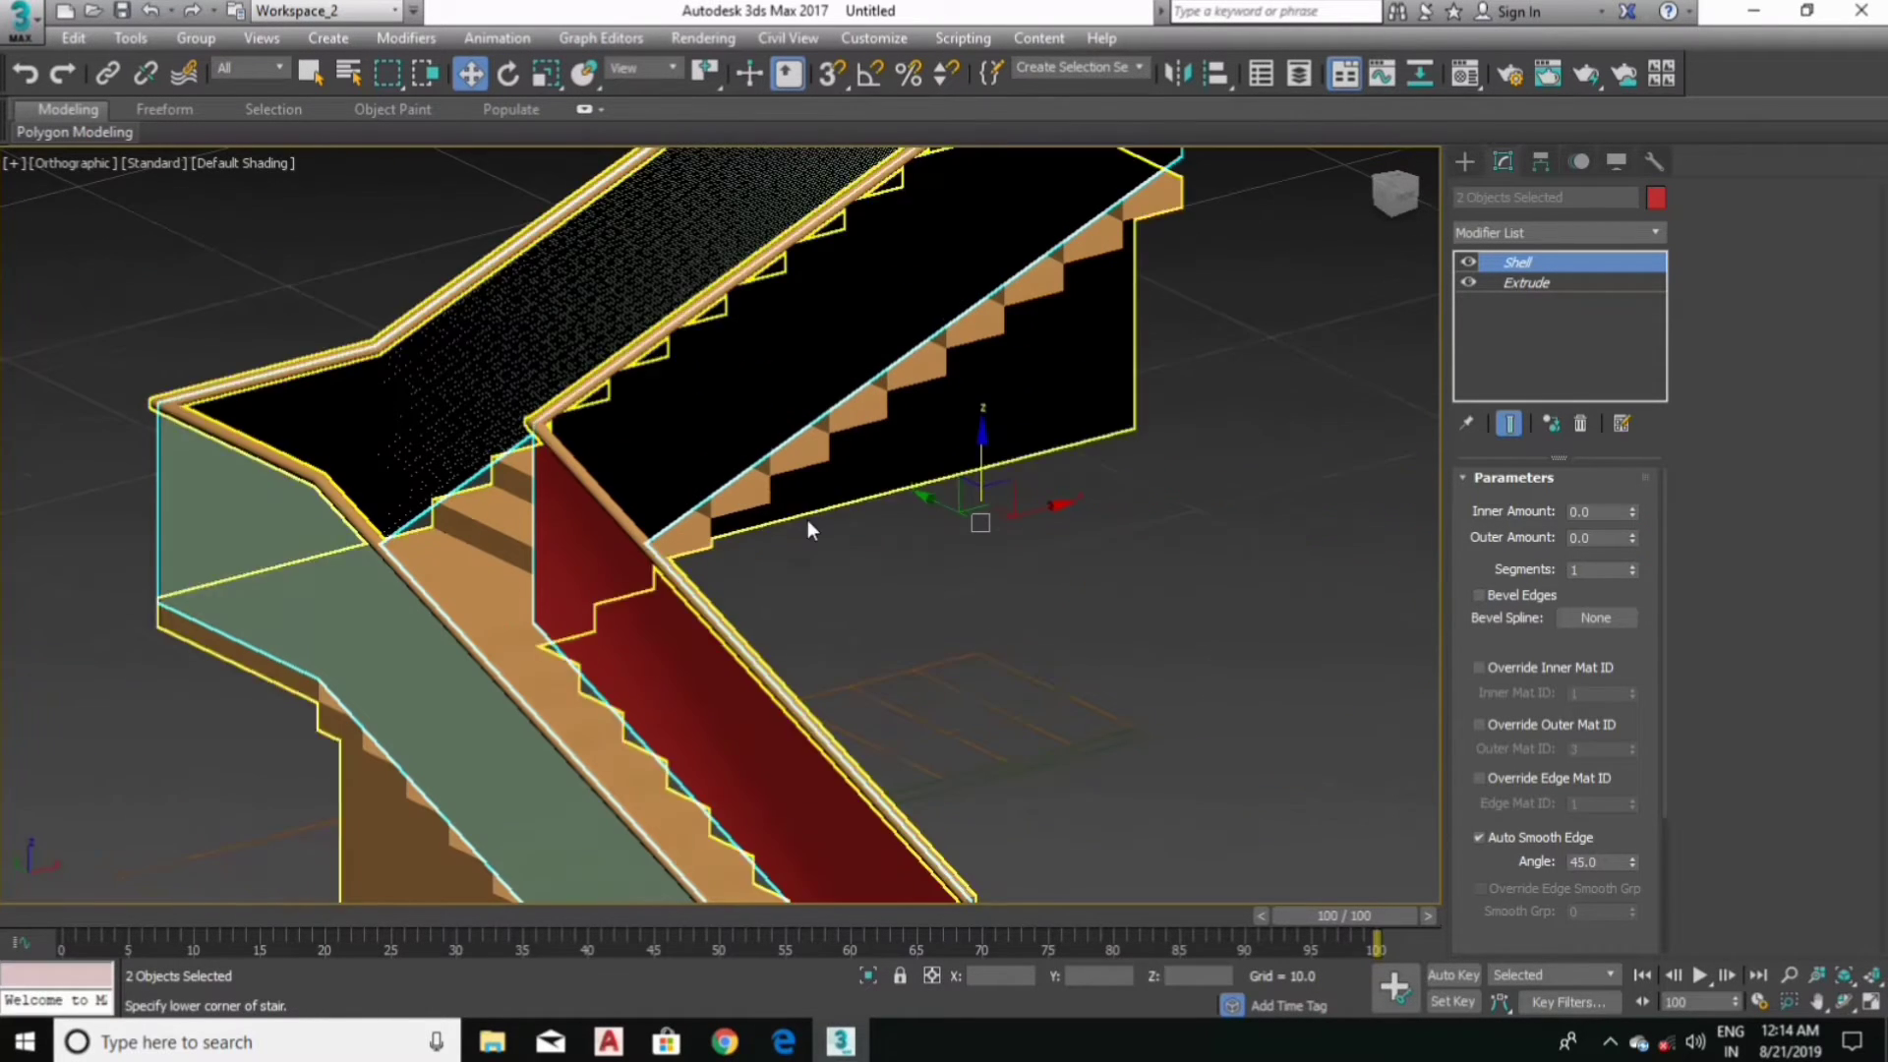
Step: Lower both walls slightly on Z, then clear the selection
drag(990, 455, 995, 468)
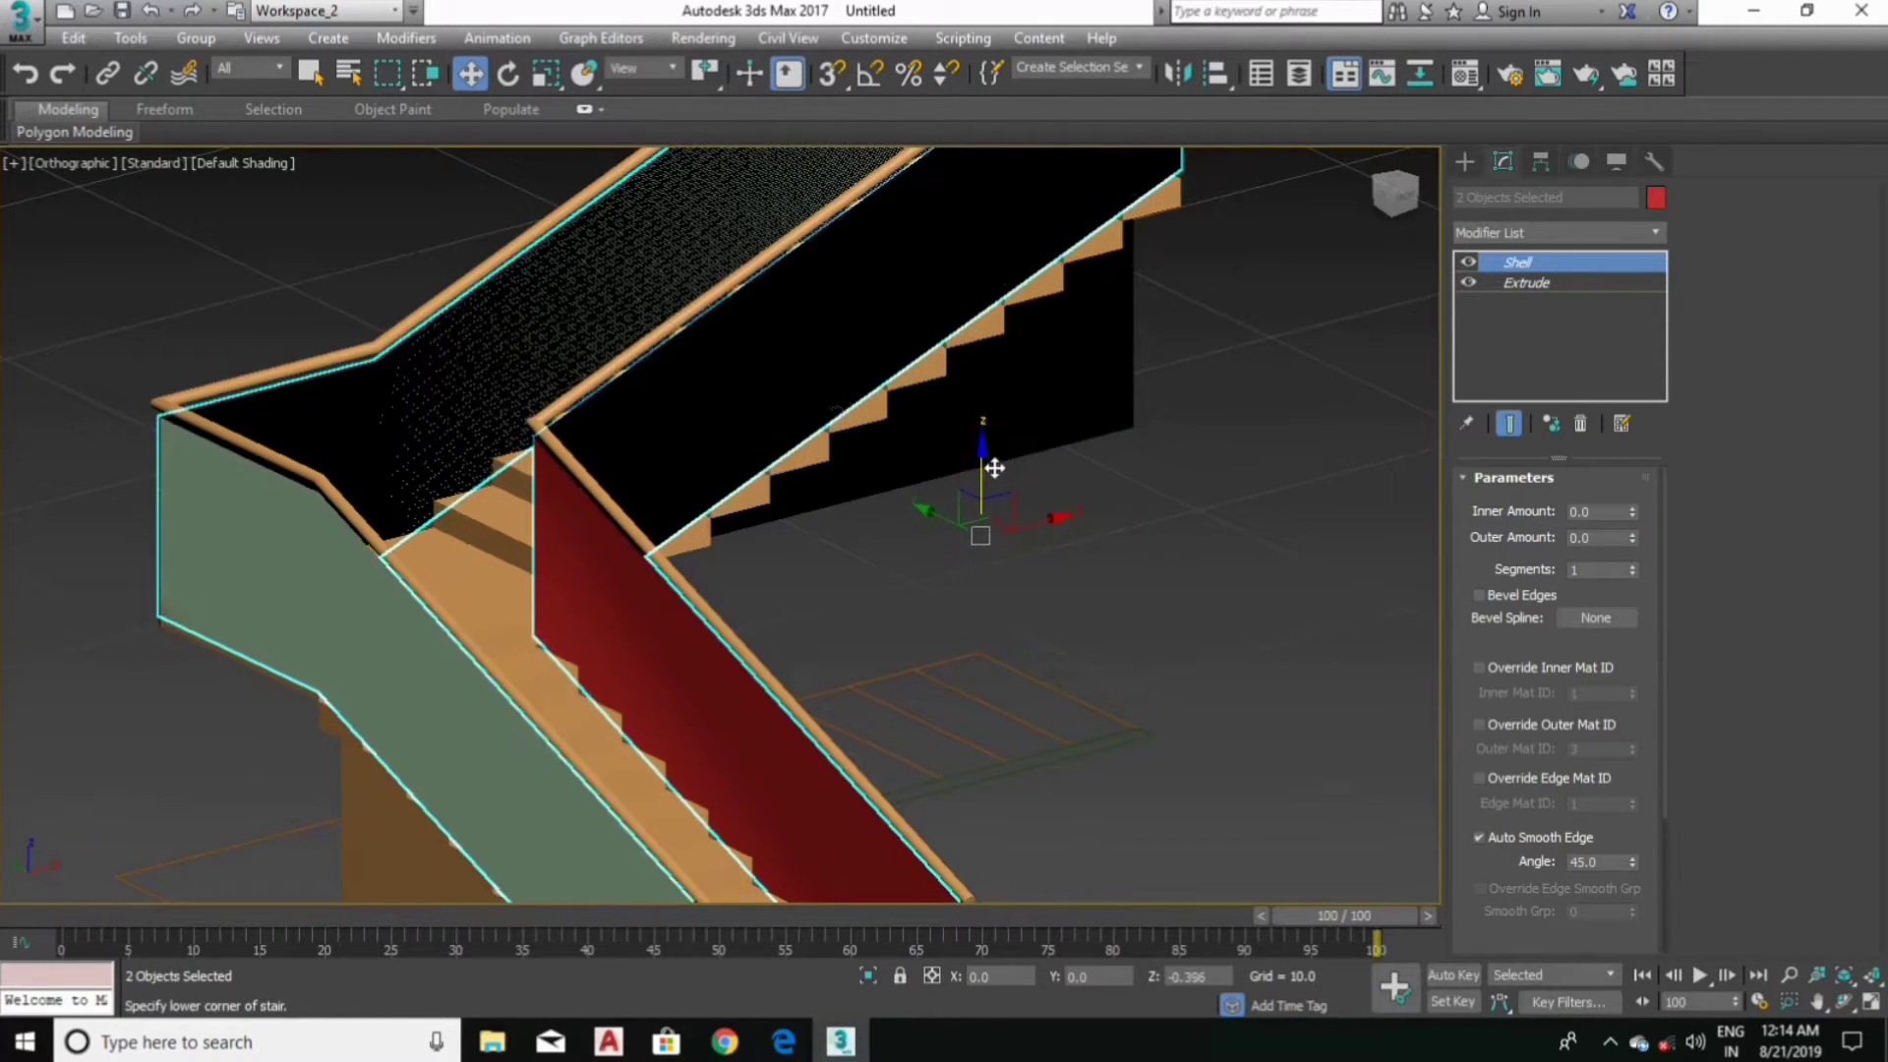
scroll(995, 469, down, 5)
click(1027, 474)
mouse_move(1027, 474)
alt+middle_down()
mouse_move(801, 587)
mouse_move(705, 563)
mouse_move(930, 620)
alt+middle_up()
scroll(930, 619, up, 3)
Step: Pick the U-Type Stair tool and frame the floor plans from above
scroll(1036, 445, up, 3)
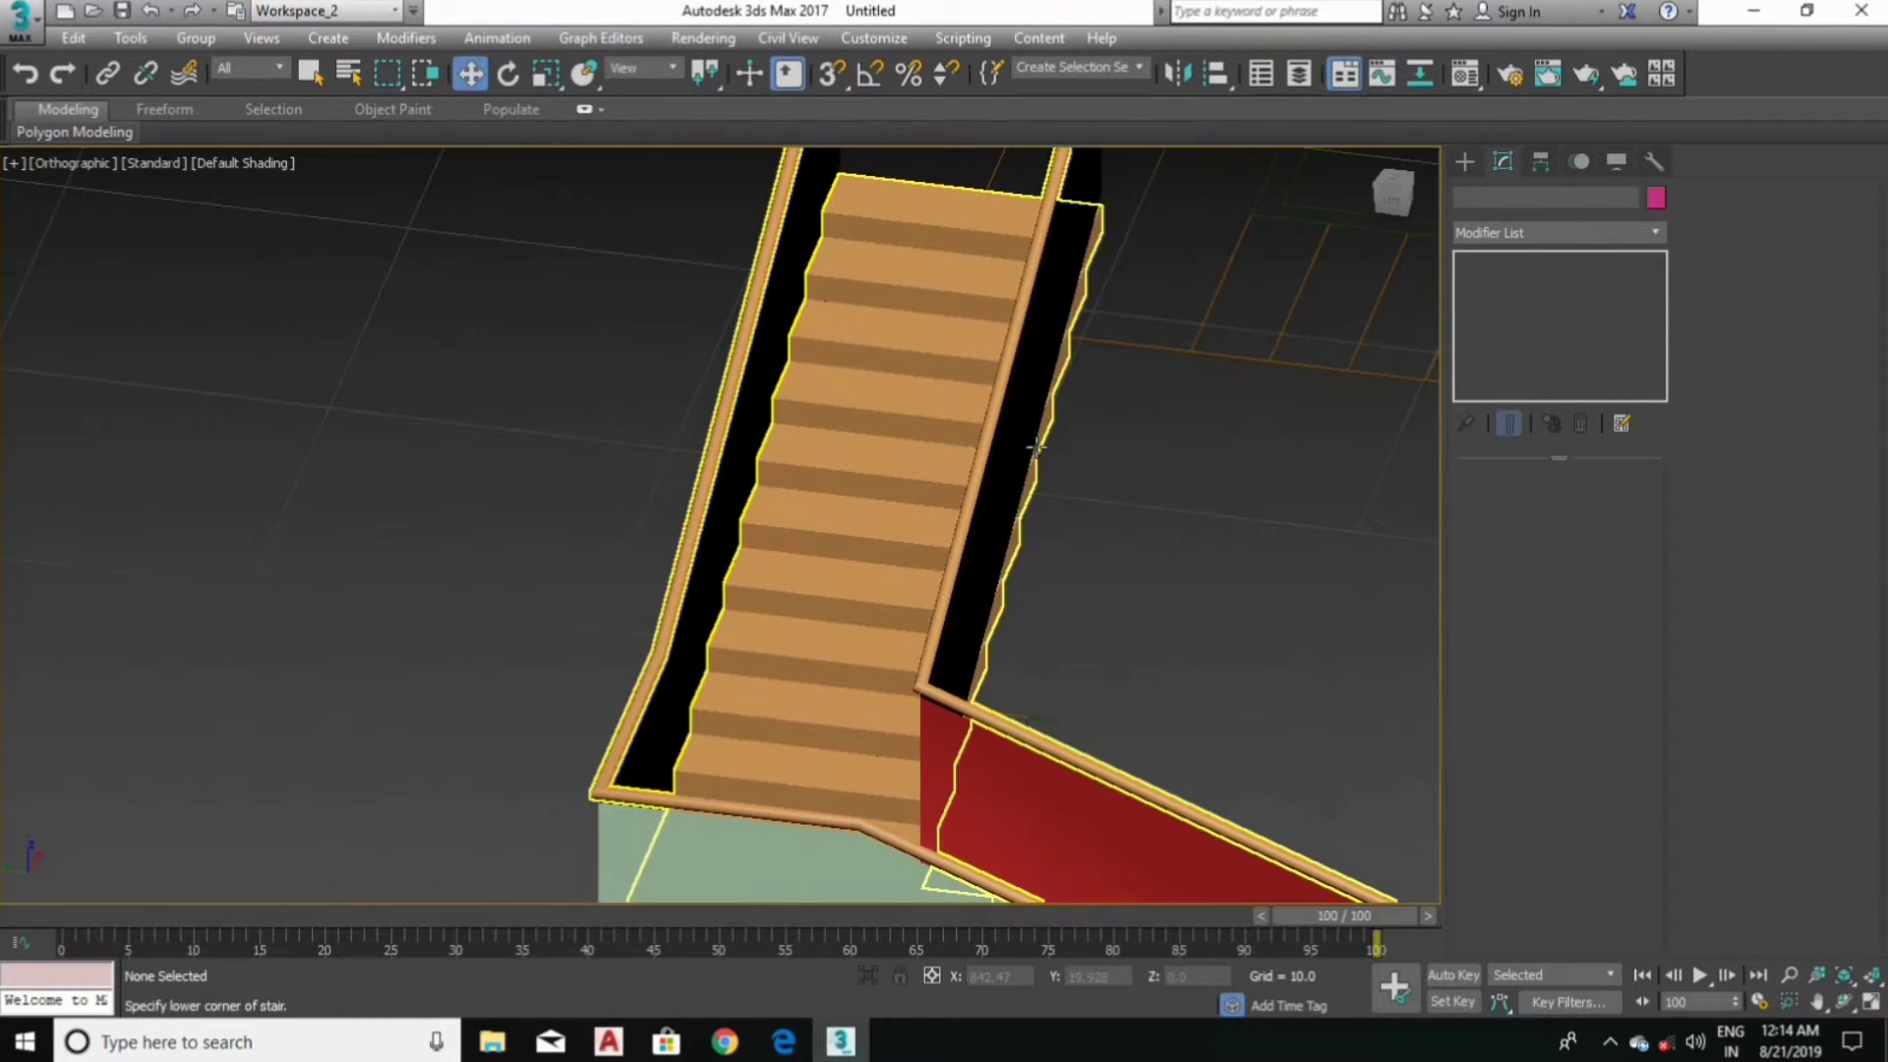
scroll(1036, 445, down, 5)
mouse_move(1036, 445)
alt+middle_down()
mouse_move(653, 741)
mouse_move(661, 651)
alt+middle_up()
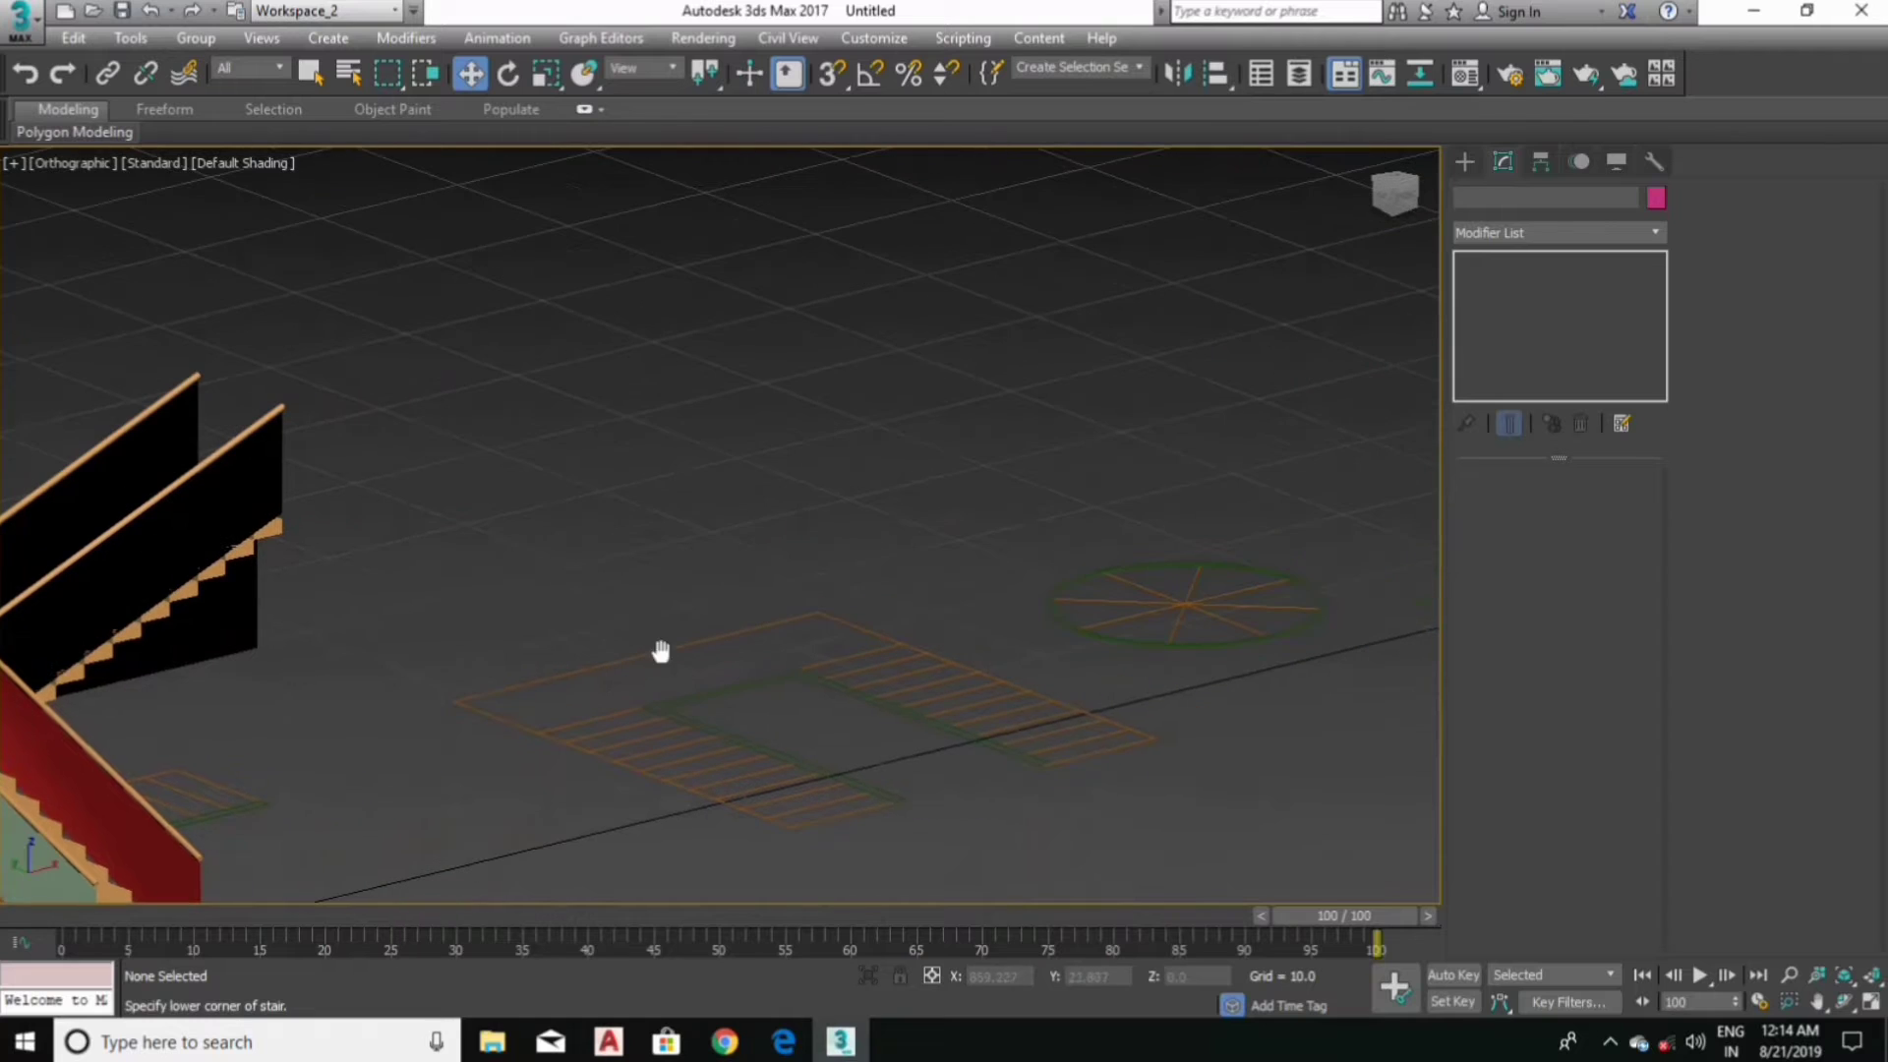
click(1468, 172)
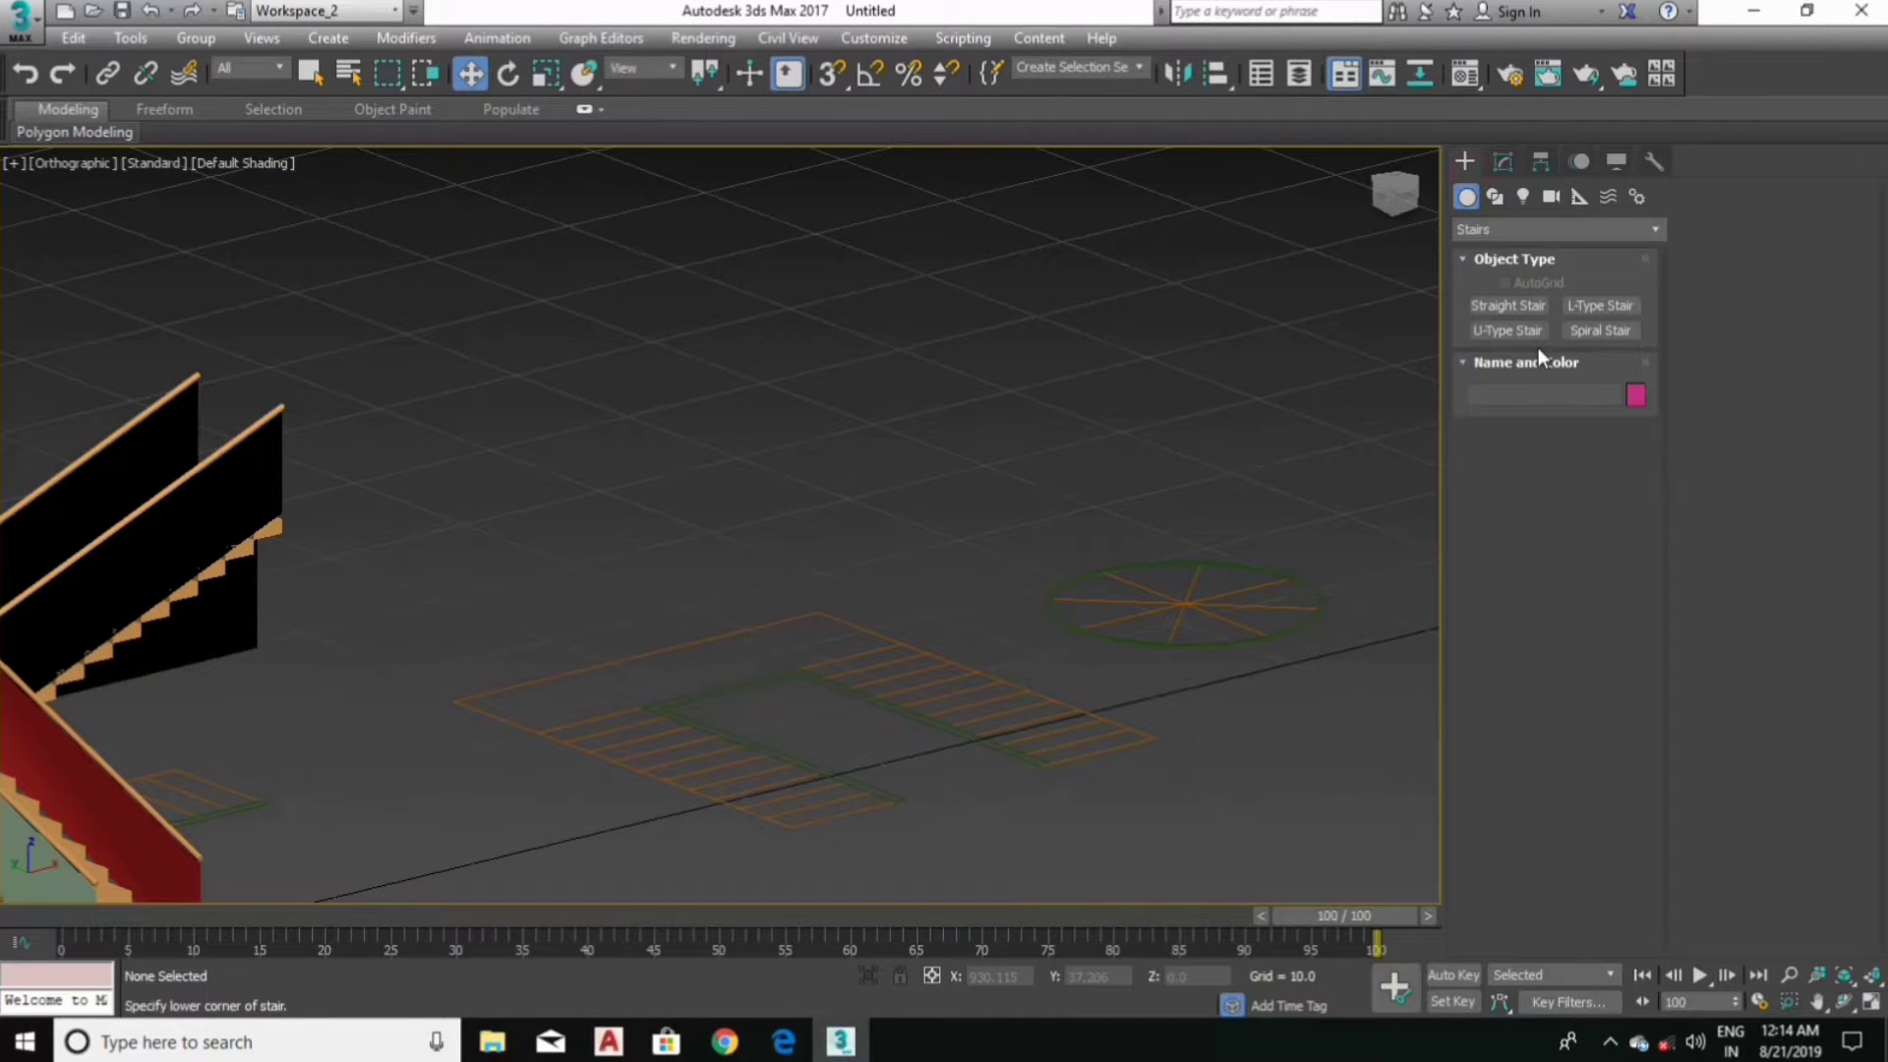
click(1508, 330)
mouse_move(1189, 537)
alt+middle_down()
mouse_move(1312, 500)
mouse_move(898, 641)
mouse_move(780, 443)
alt+middle_up()
scroll(878, 611, up, 2)
middle_drag(878, 611, 878, 577)
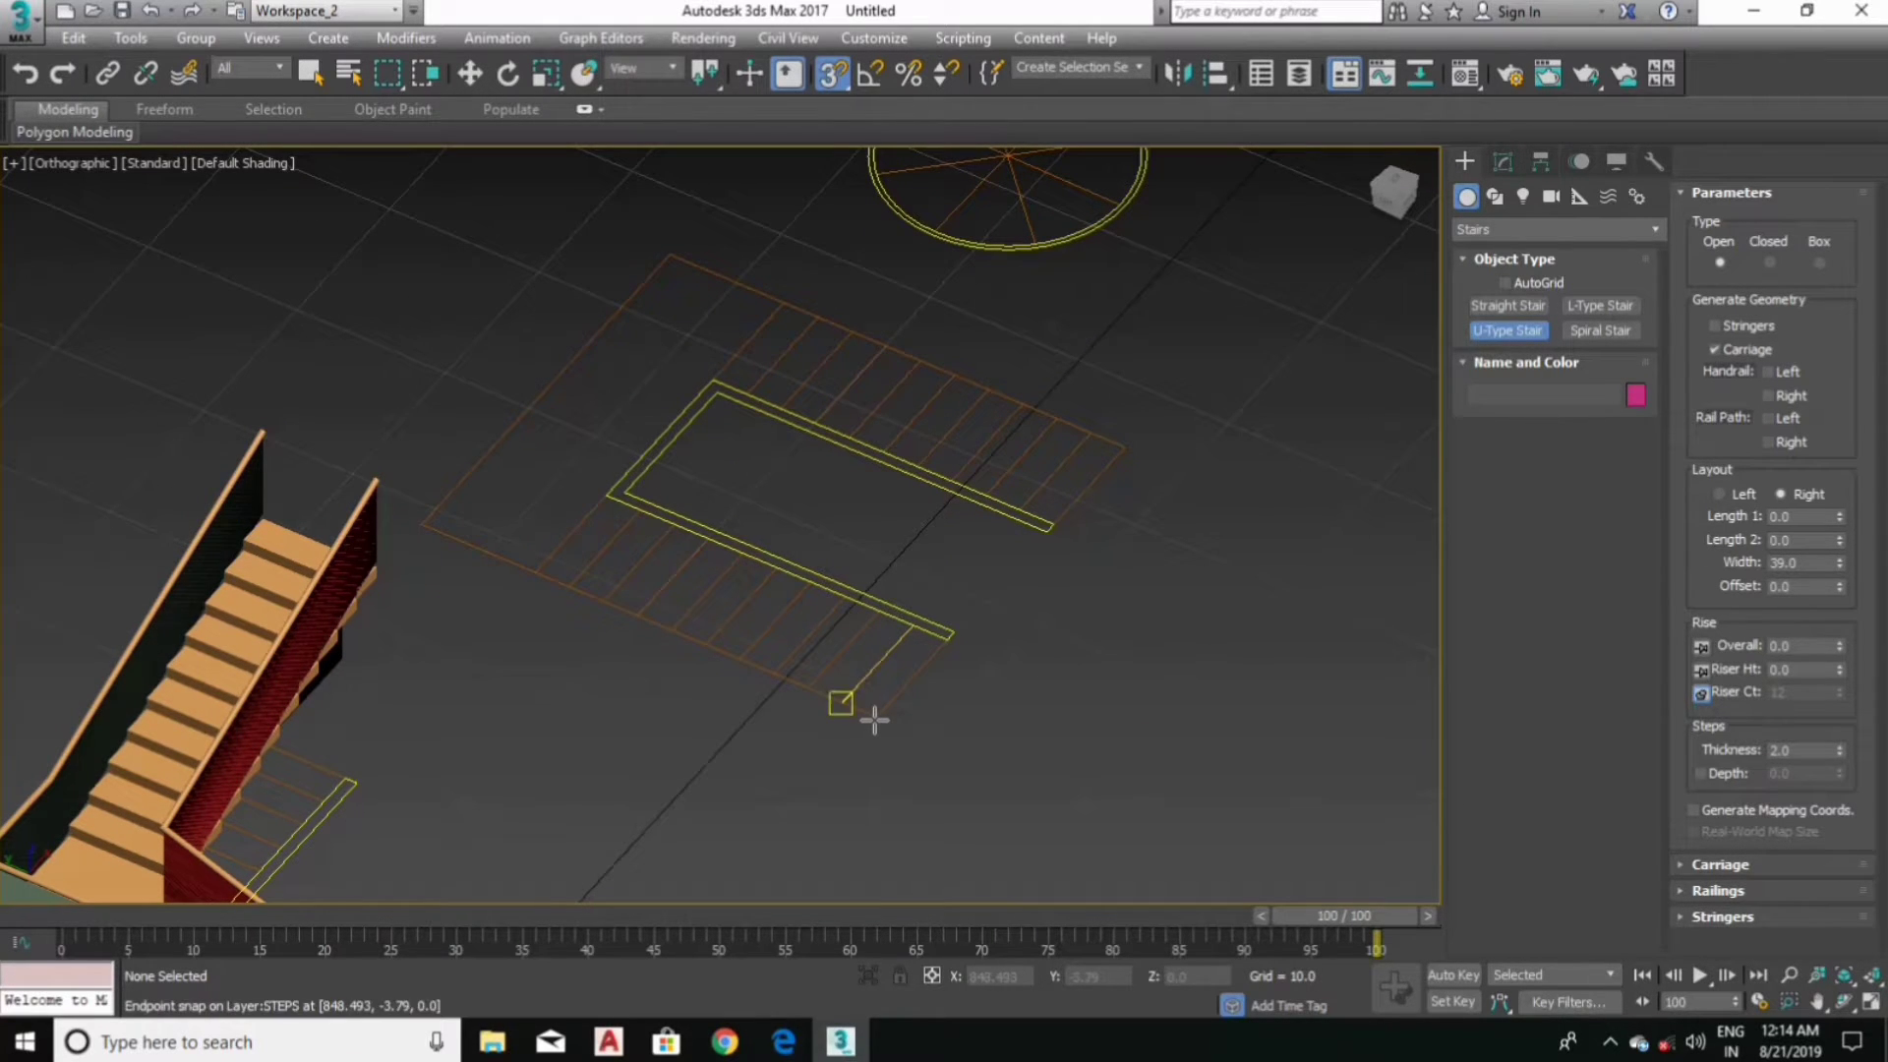
Step: Draw the U-stair with 30.513 flights, 13.349 width and about 10.24 height
mouse_move(882, 722)
mouse_down()
mouse_move(530, 548)
mouse_move(433, 528)
mouse_up()
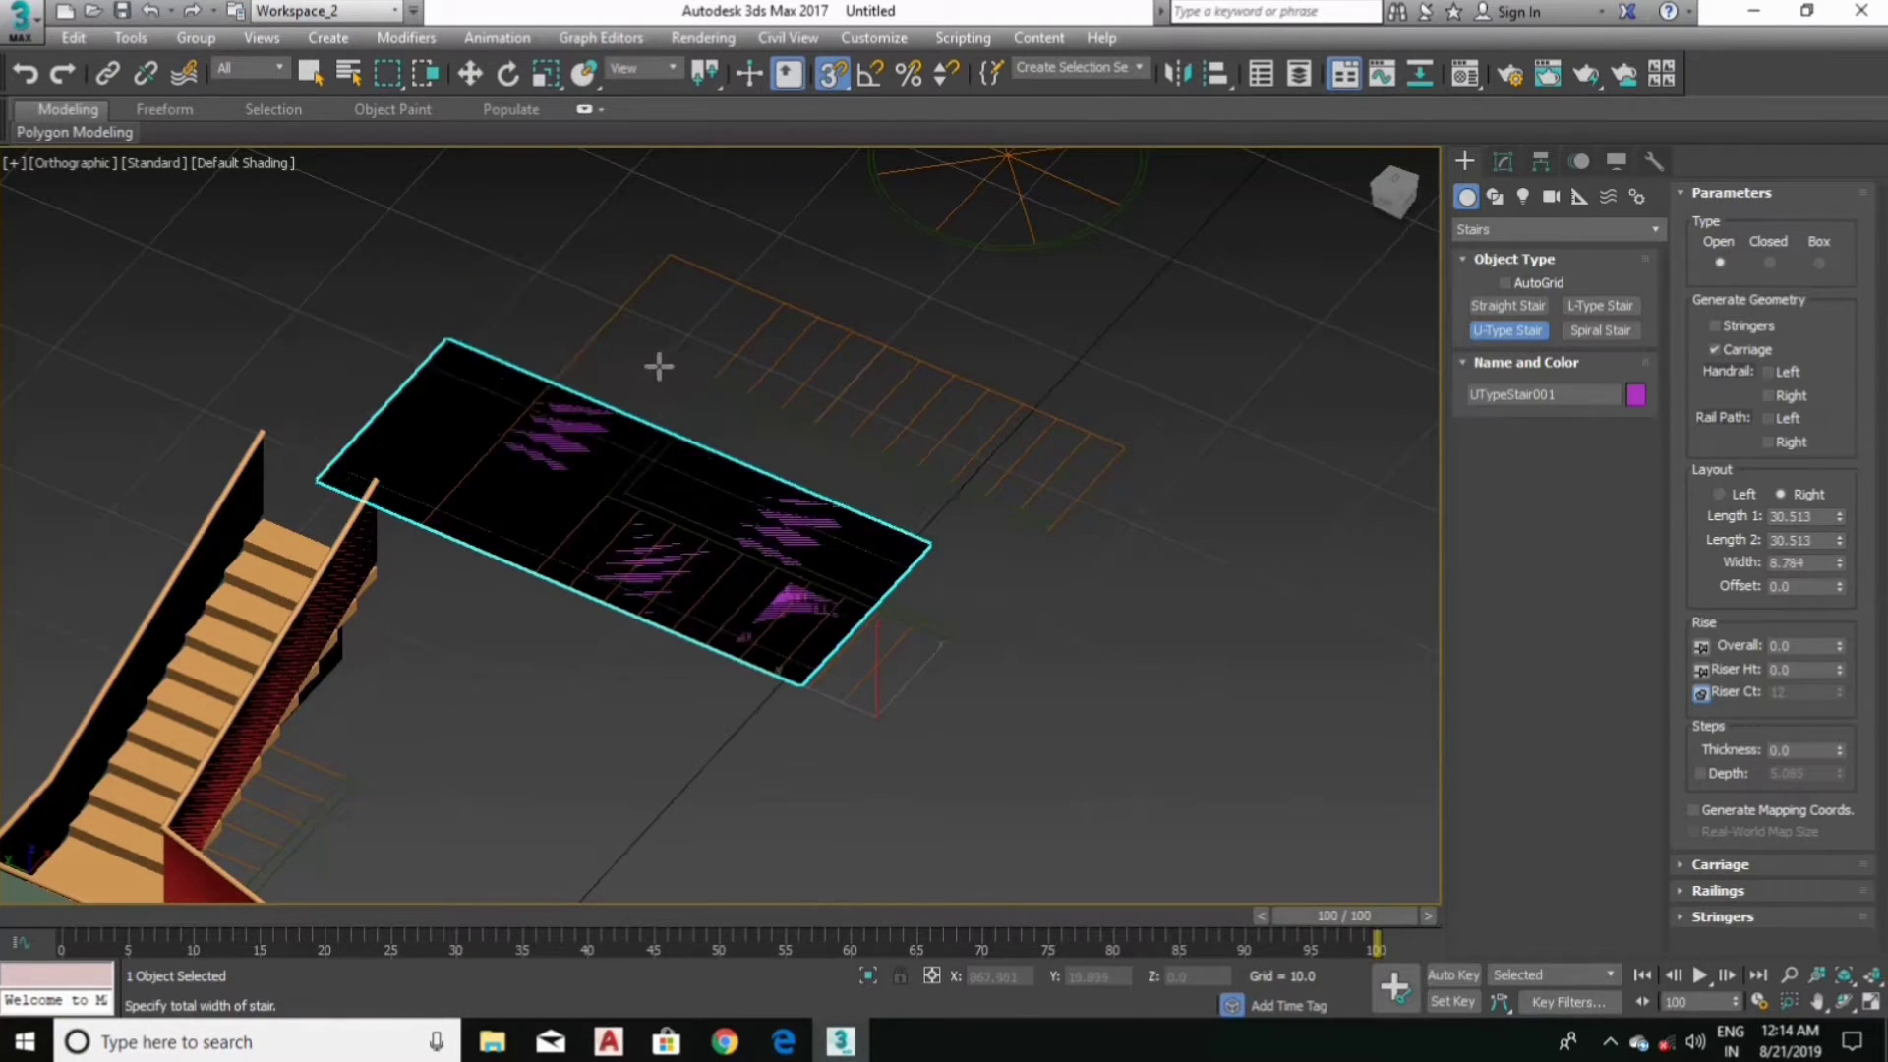
click(664, 278)
scroll(757, 309, down, 2)
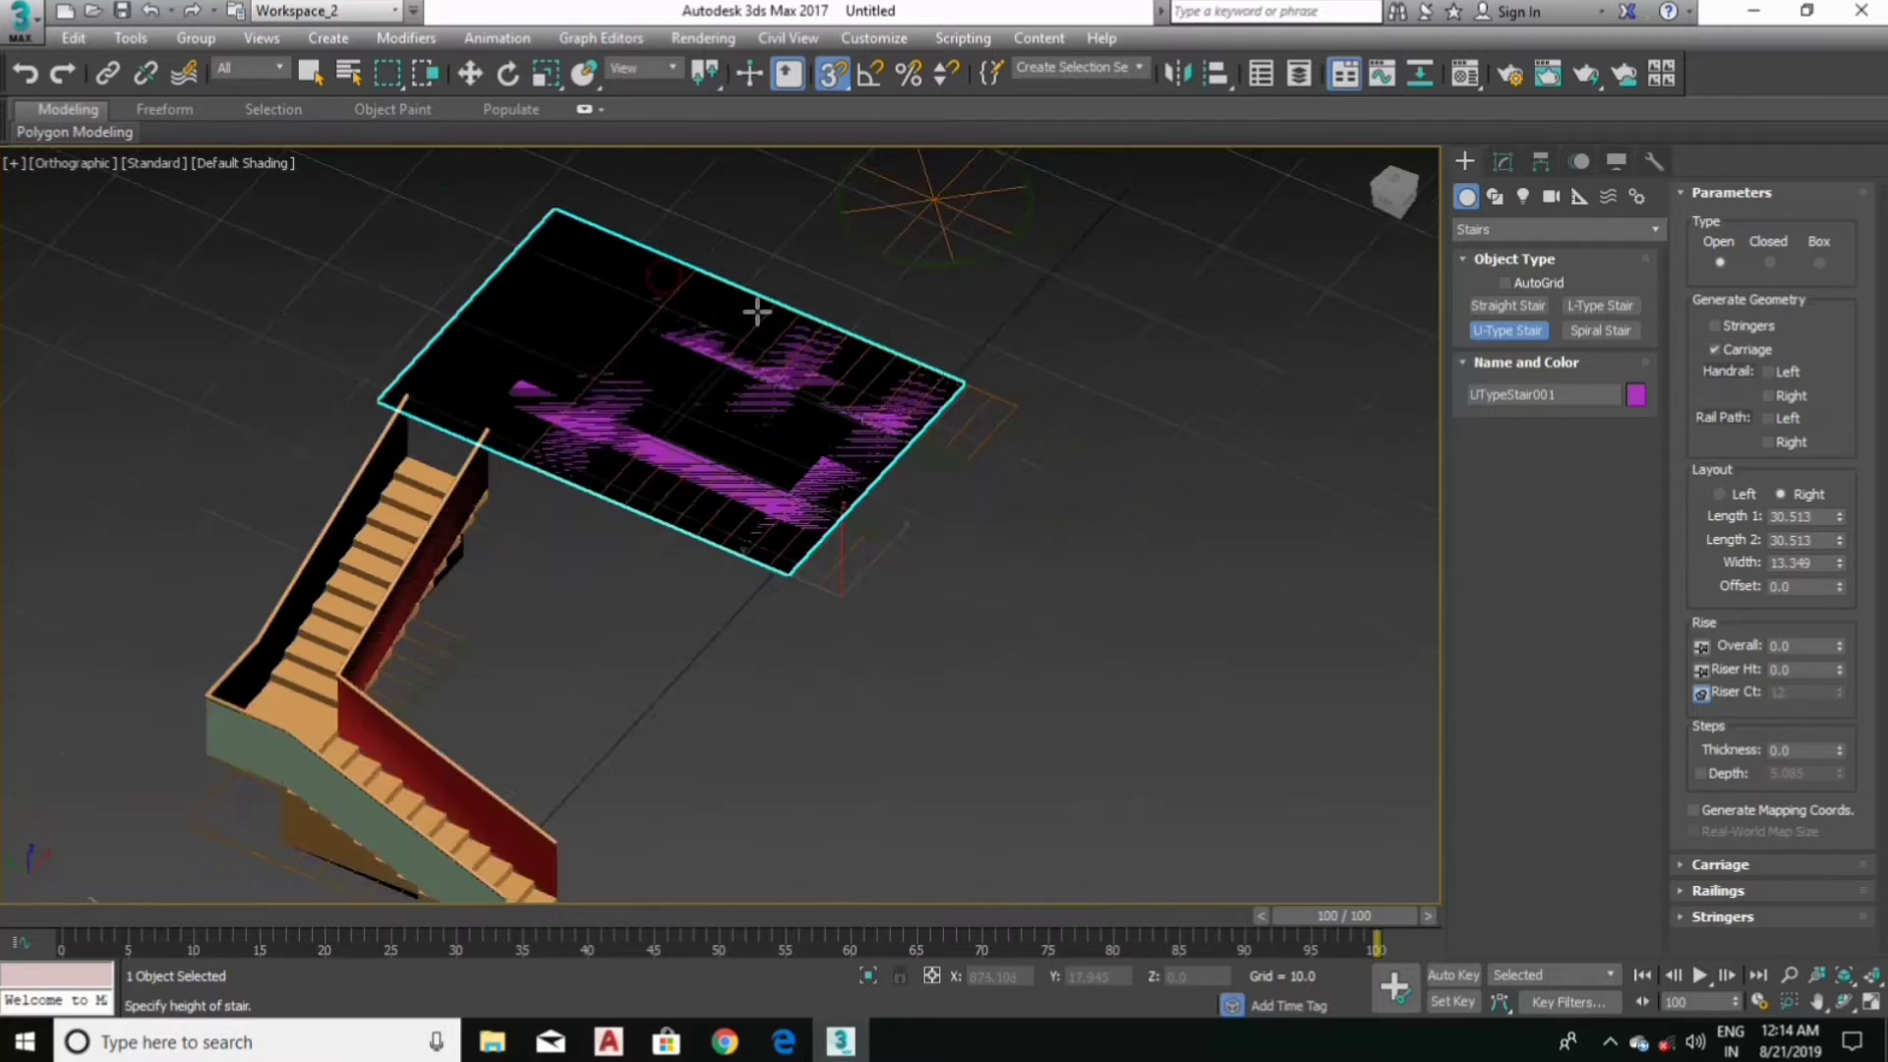
scroll(757, 310, down, 2)
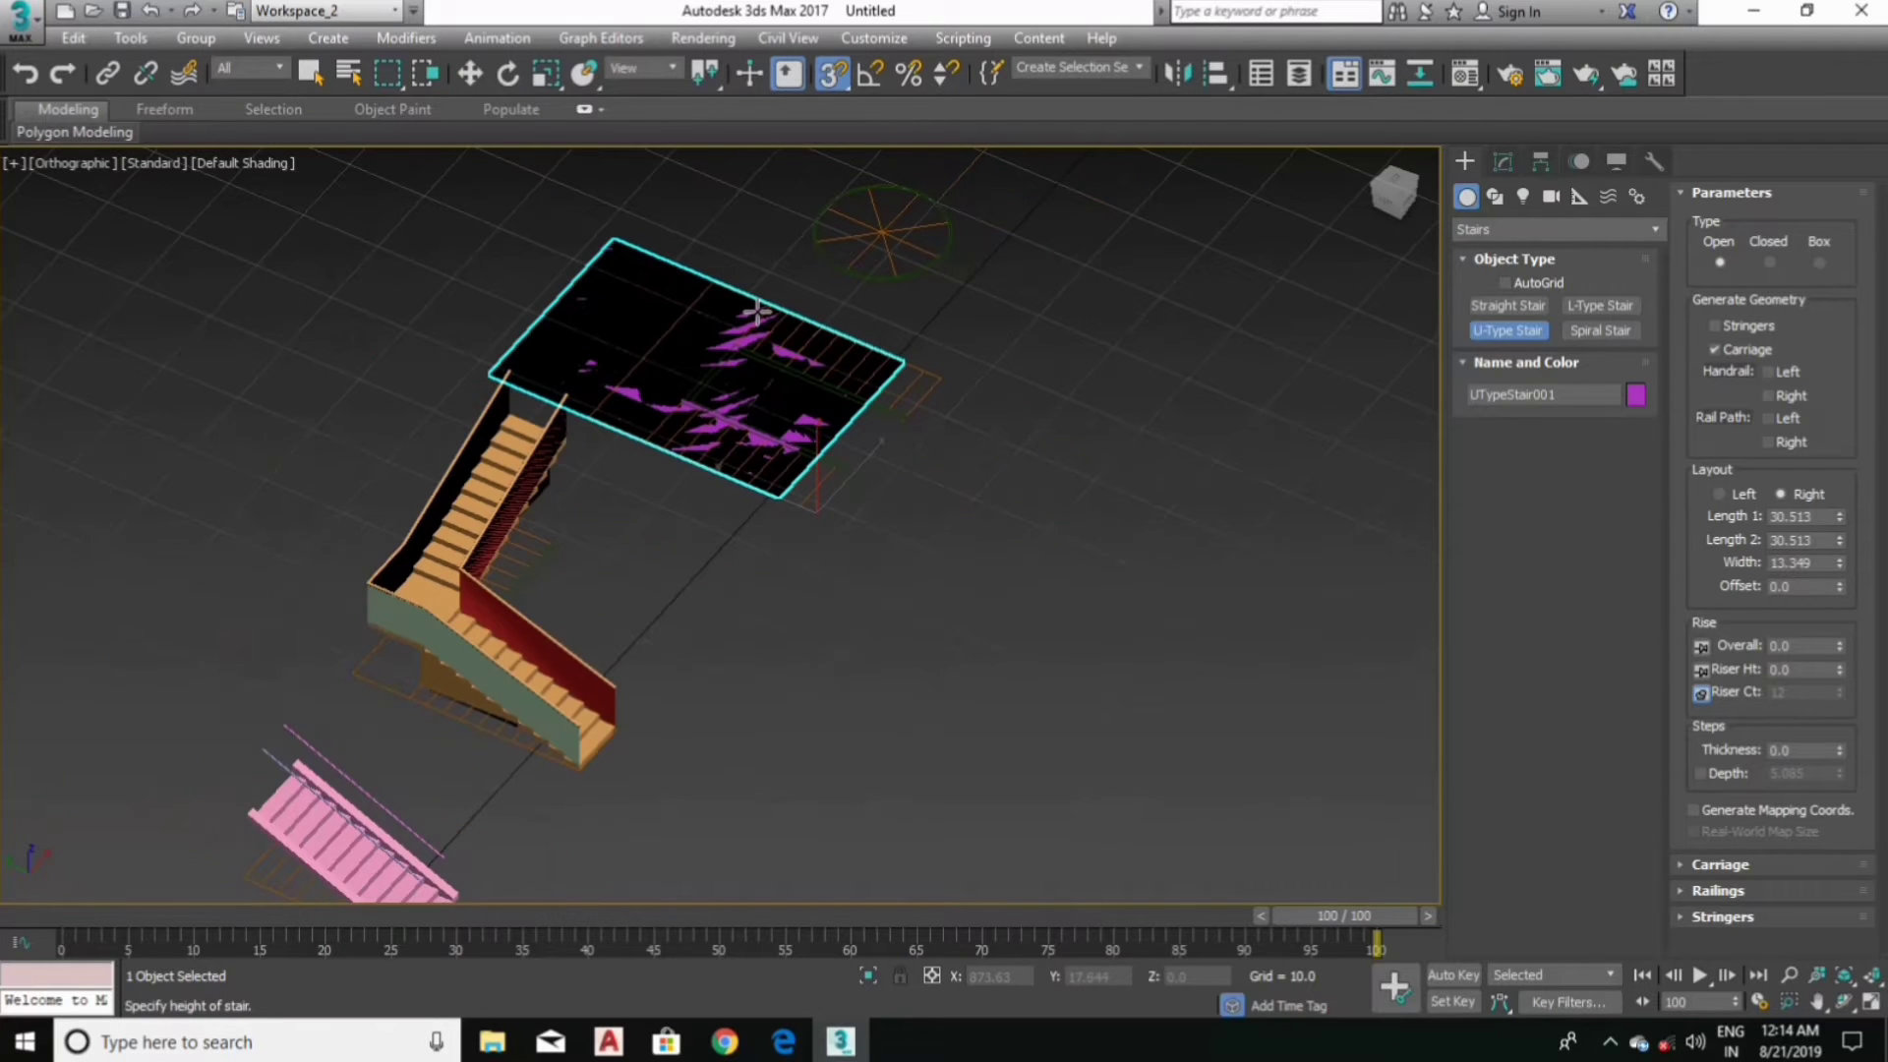
click(793, 198)
Step: Using Endpoint snap, move the U-stair's corner onto the STEPS footprint endpoint
scroll(813, 548, up, 3)
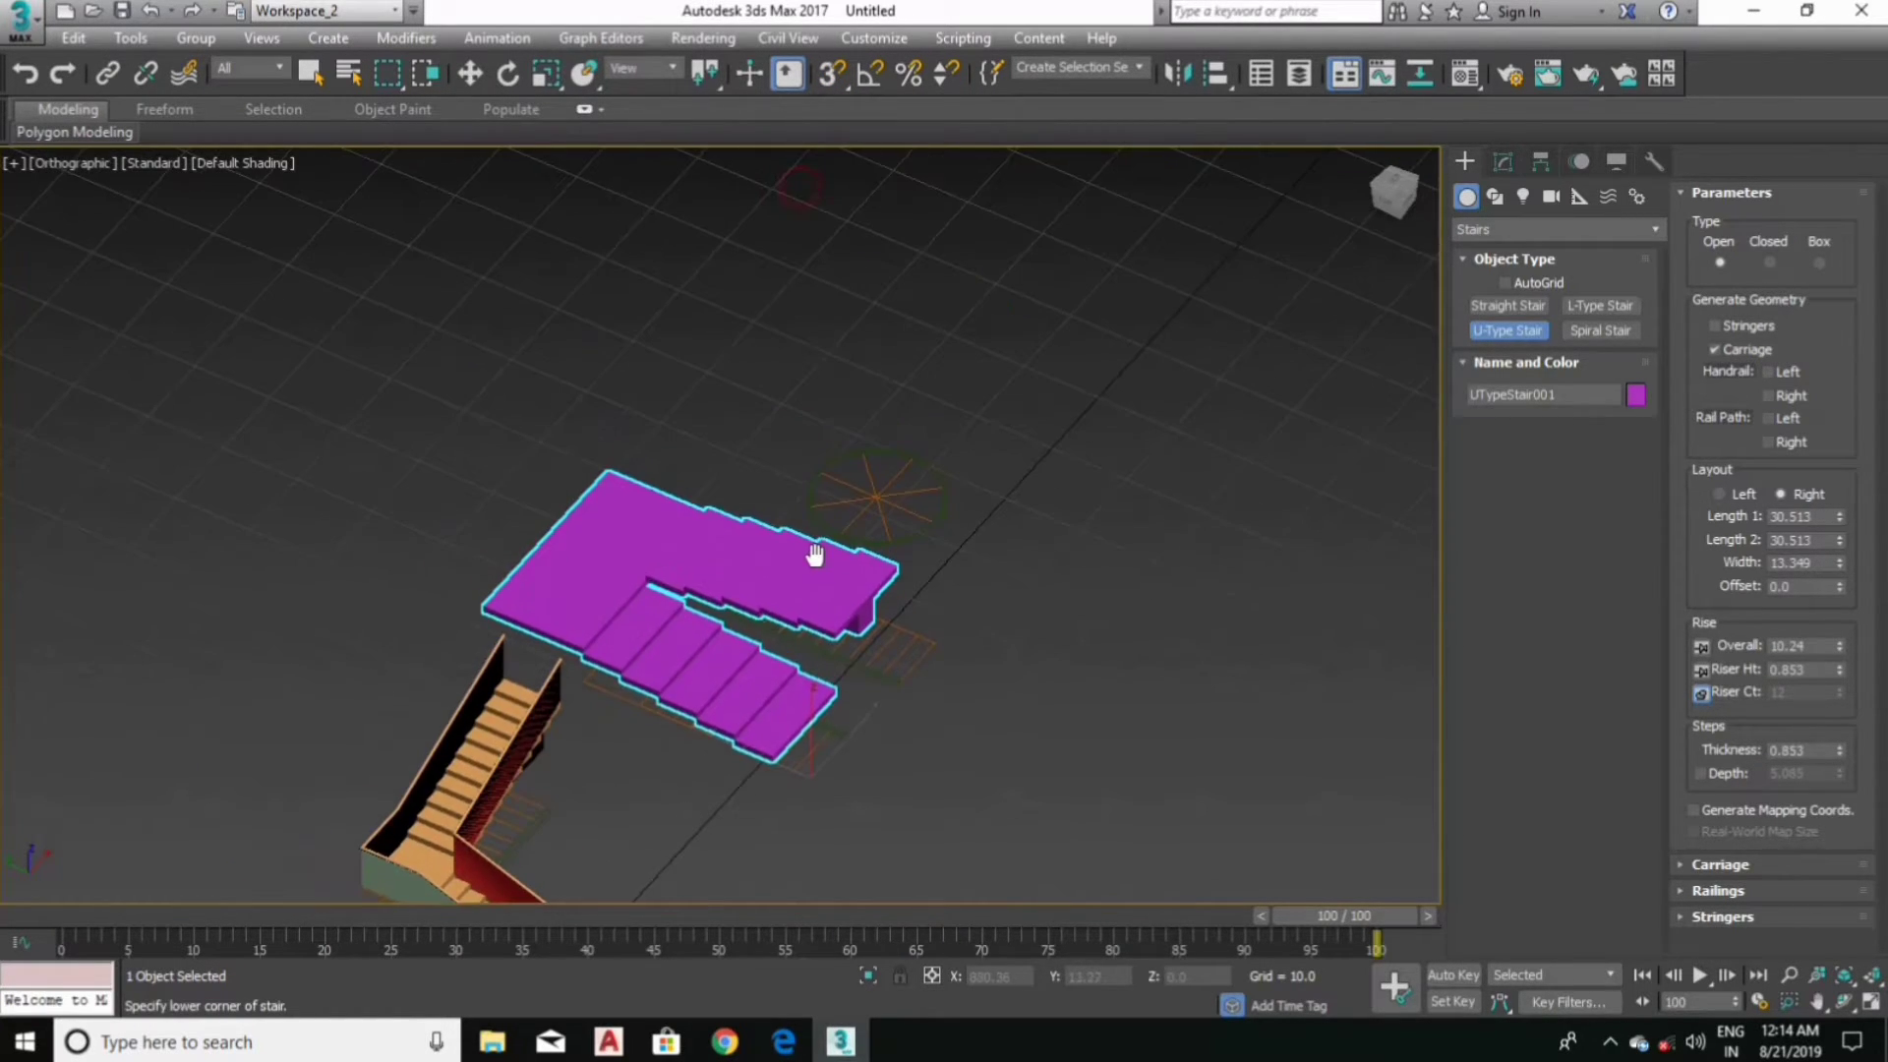
key(w)
scroll(795, 718, up, 5)
scroll(747, 619, down, 3)
scroll(717, 636, up, 3)
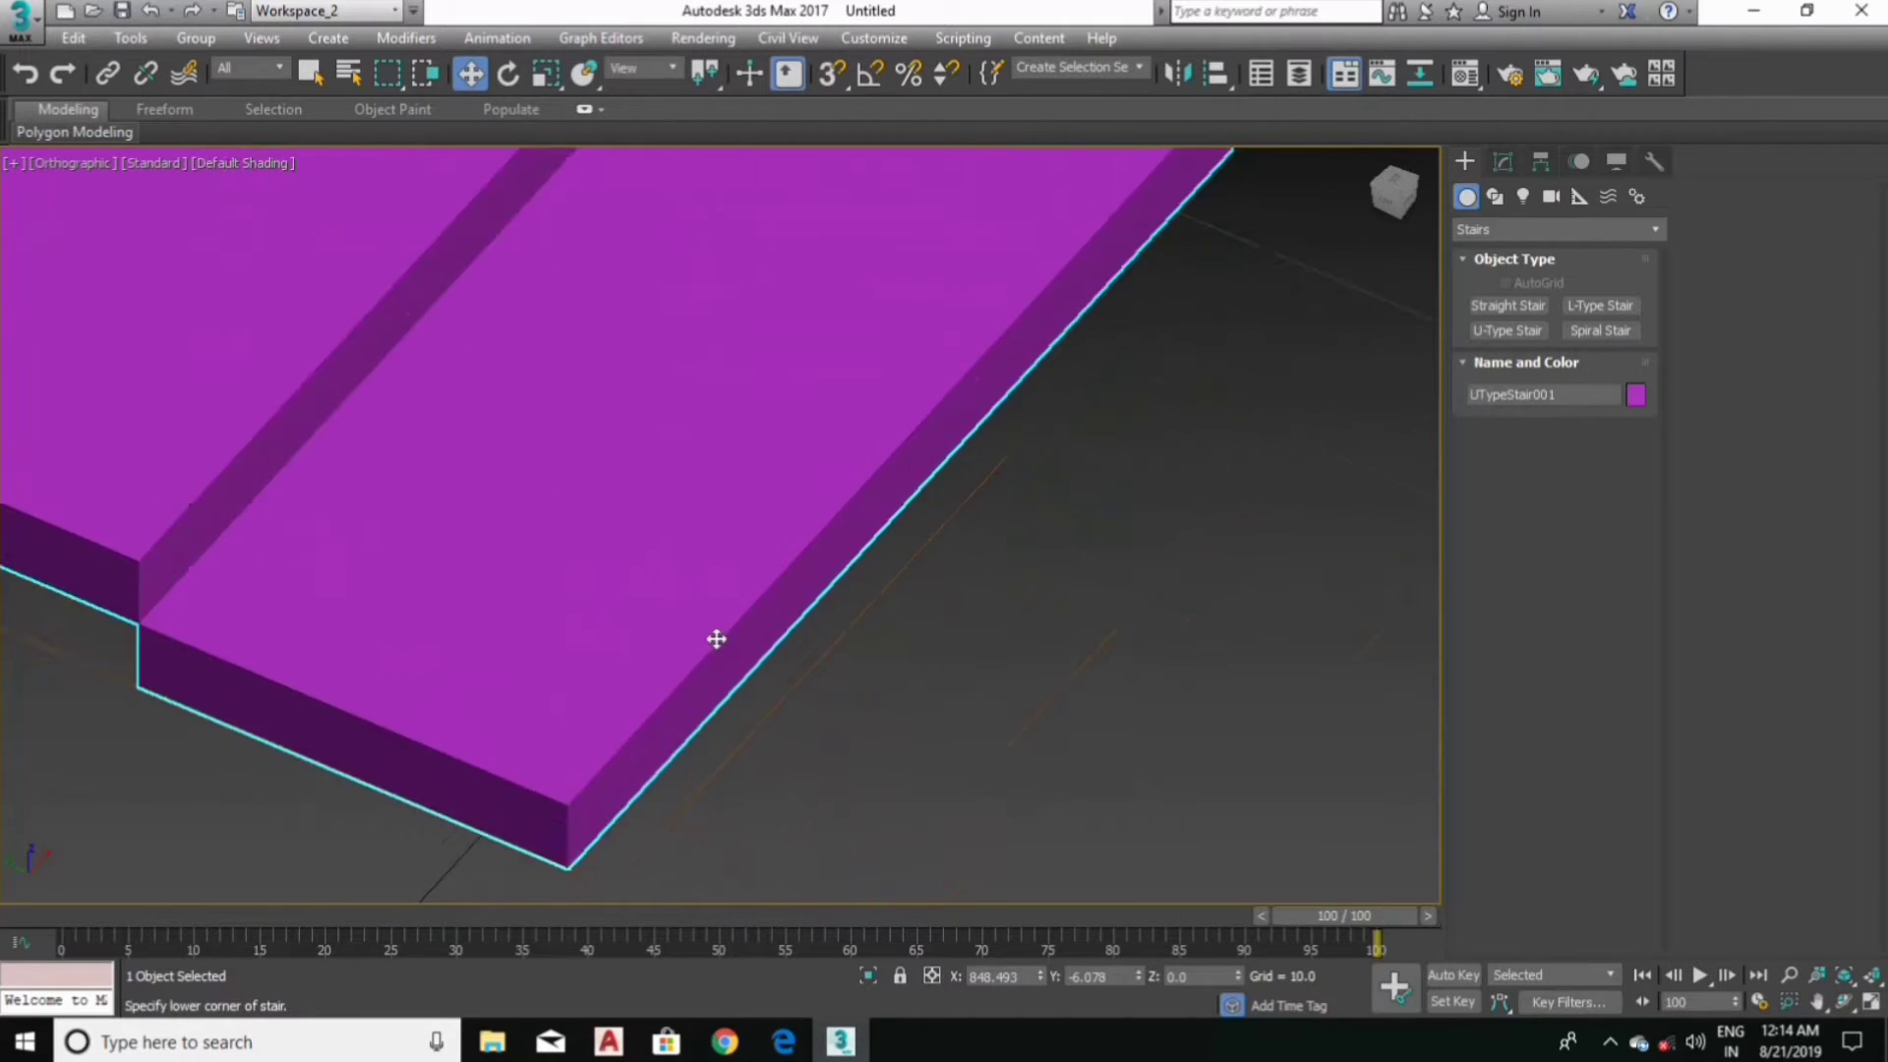
scroll(708, 540, up, 2)
key(s)
scroll(698, 667, up, 2)
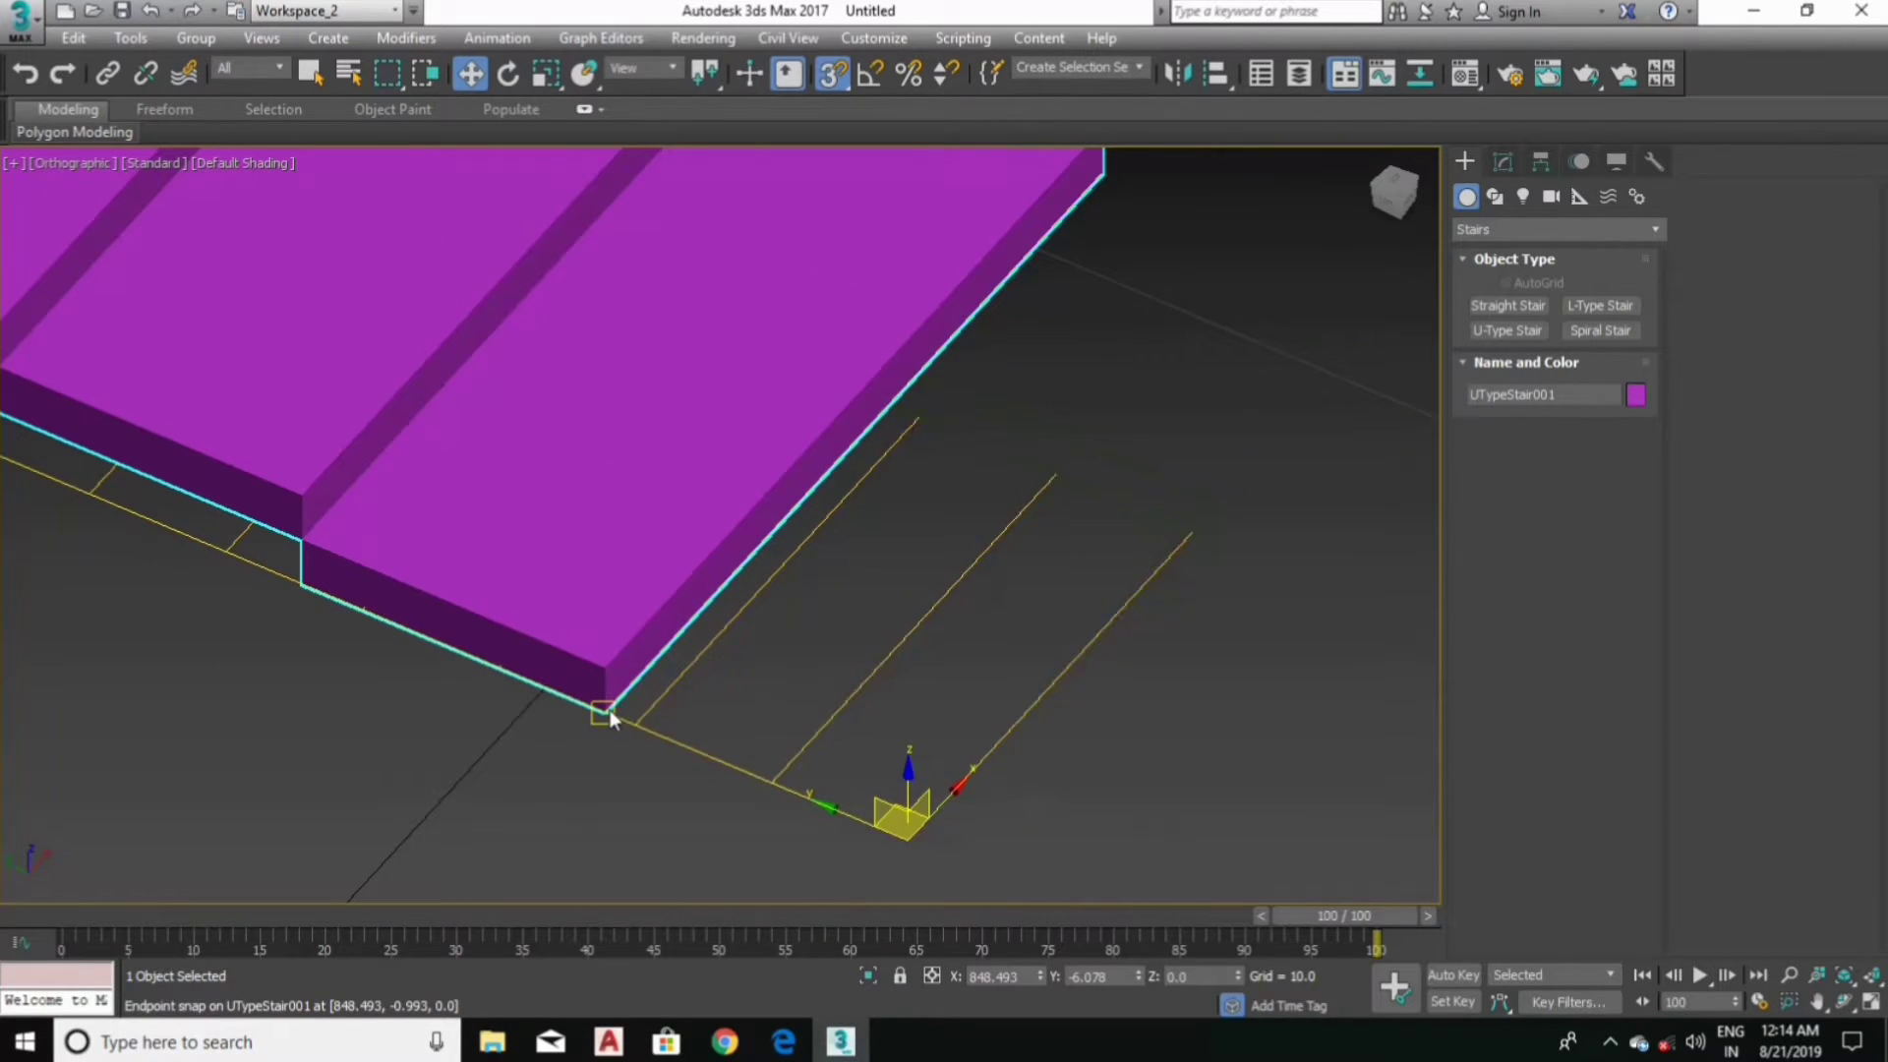
drag(610, 710, 678, 769)
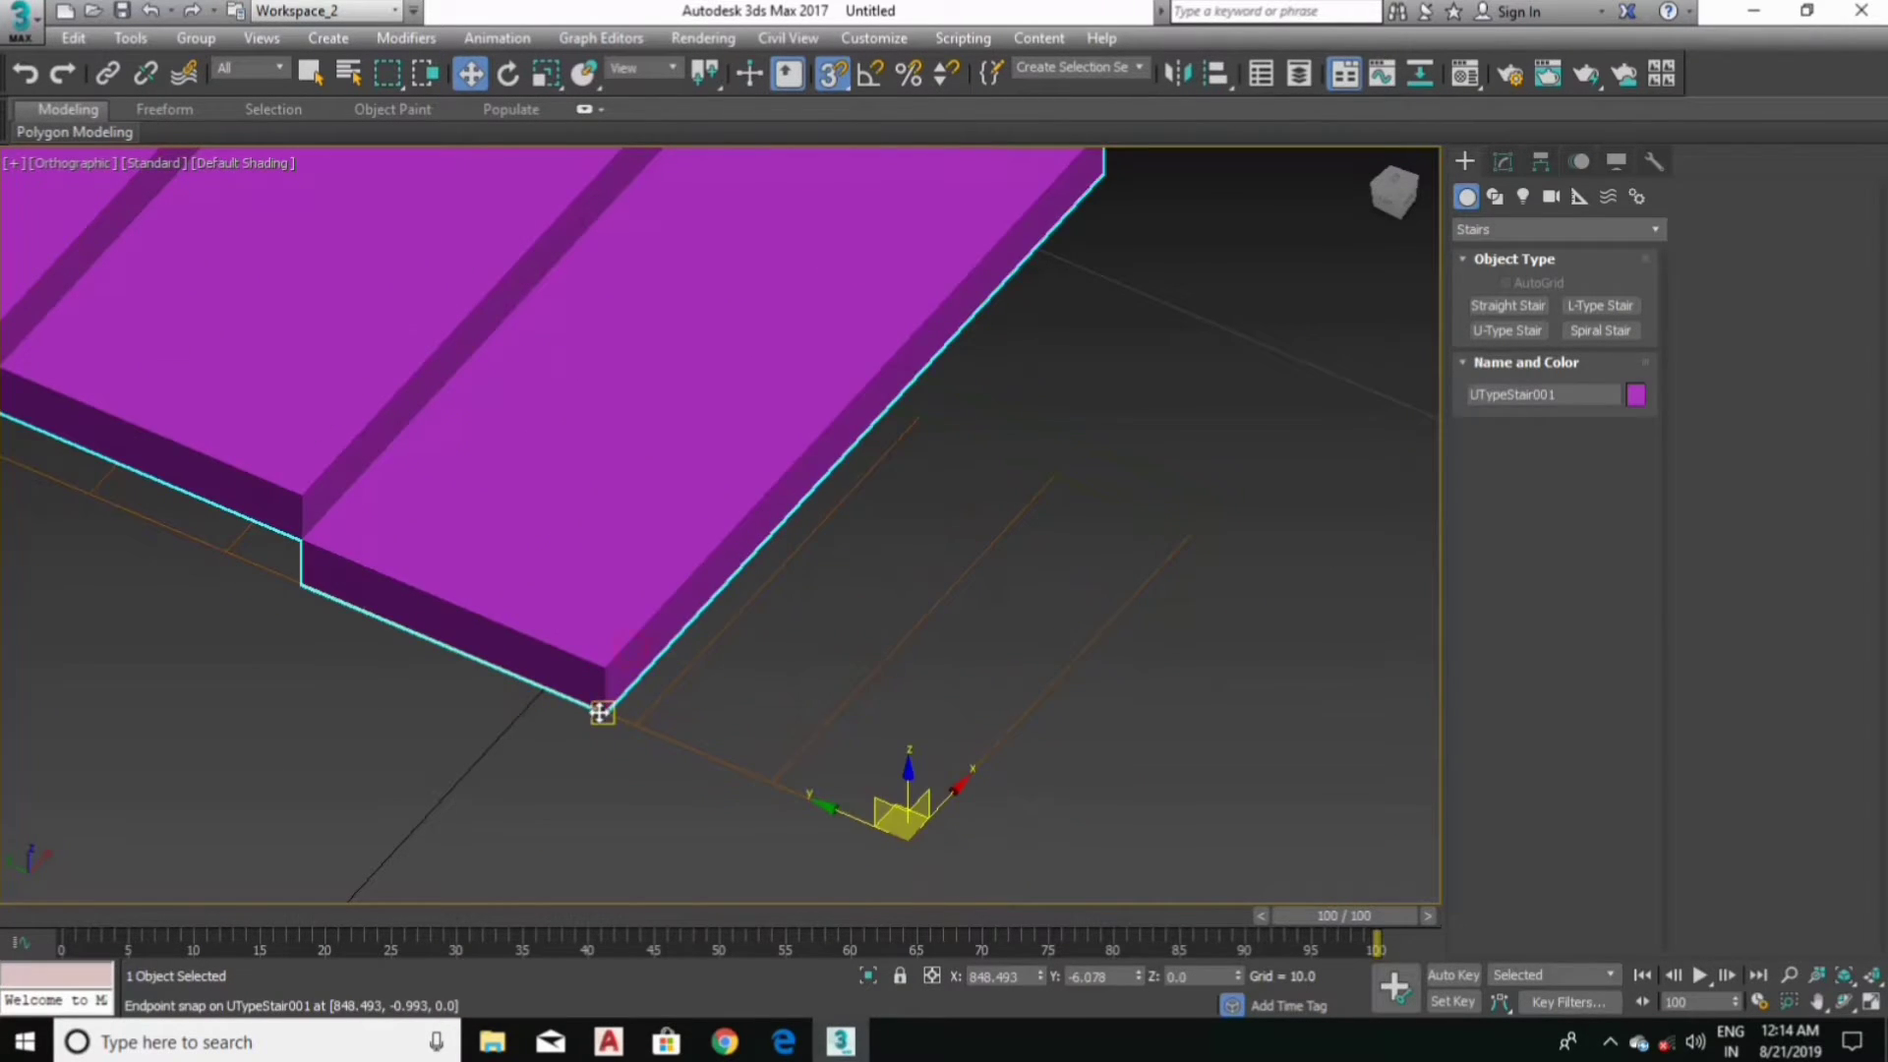
click(628, 679)
drag(604, 708, 671, 715)
scroll(671, 715, down, 2)
scroll(830, 771, down, 2)
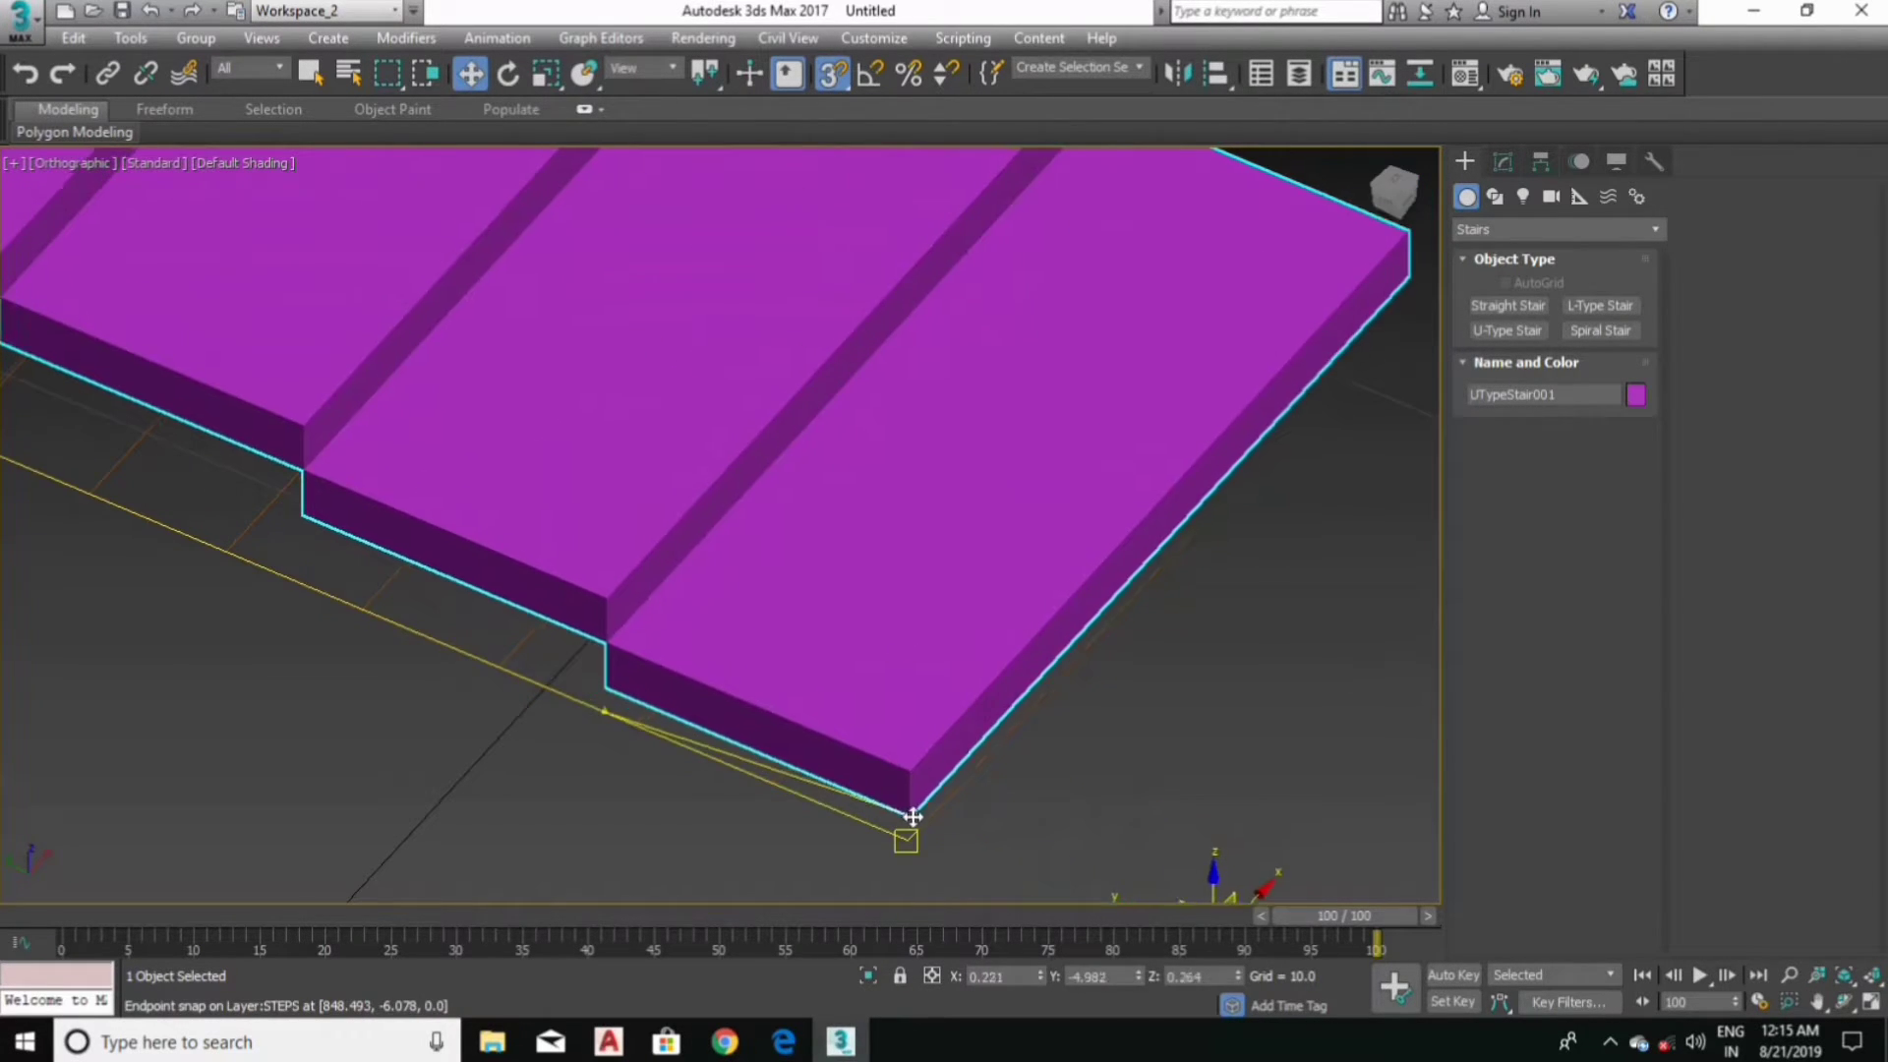
scroll(809, 653, down, 5)
key(s)
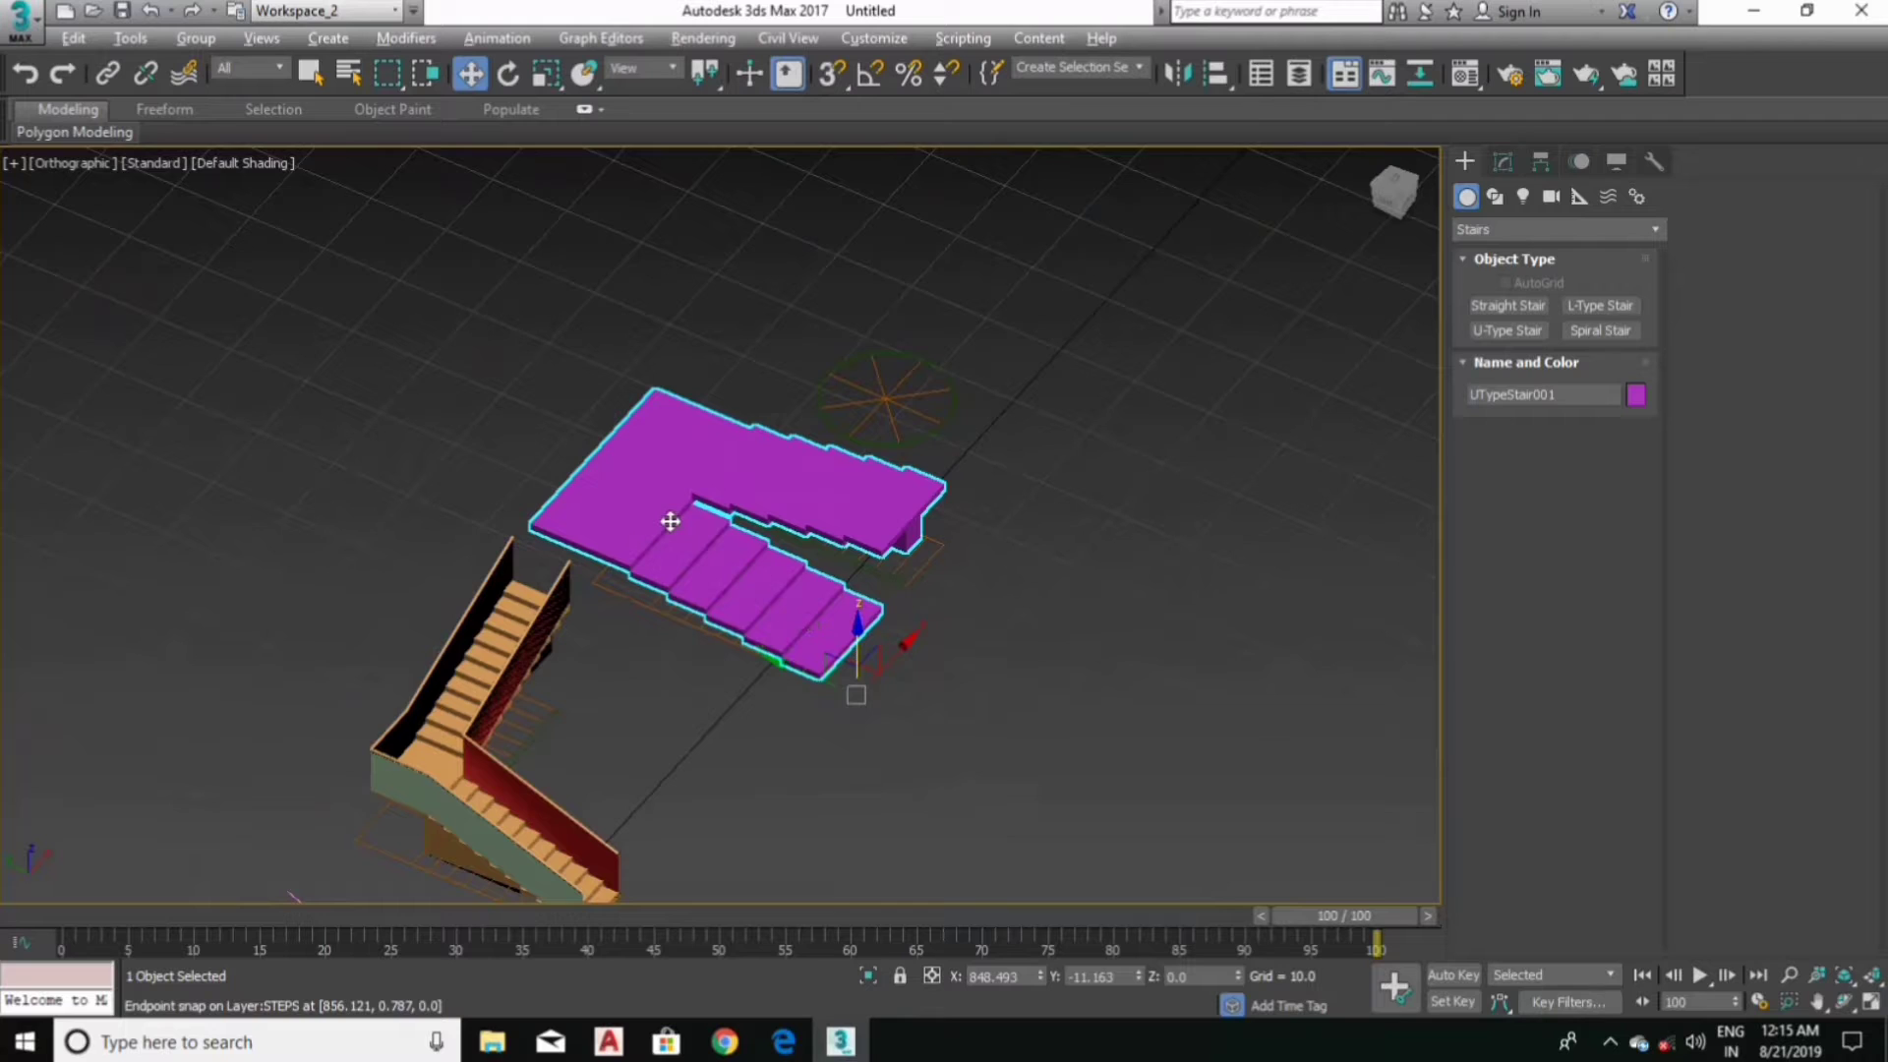
Step: Maximize the top view with nothing selected
key(alt+w)
click(525, 432)
key(alt+w)
Step: Draw a new U-type stair over the purple outline in the top view
scroll(727, 463, up, 4)
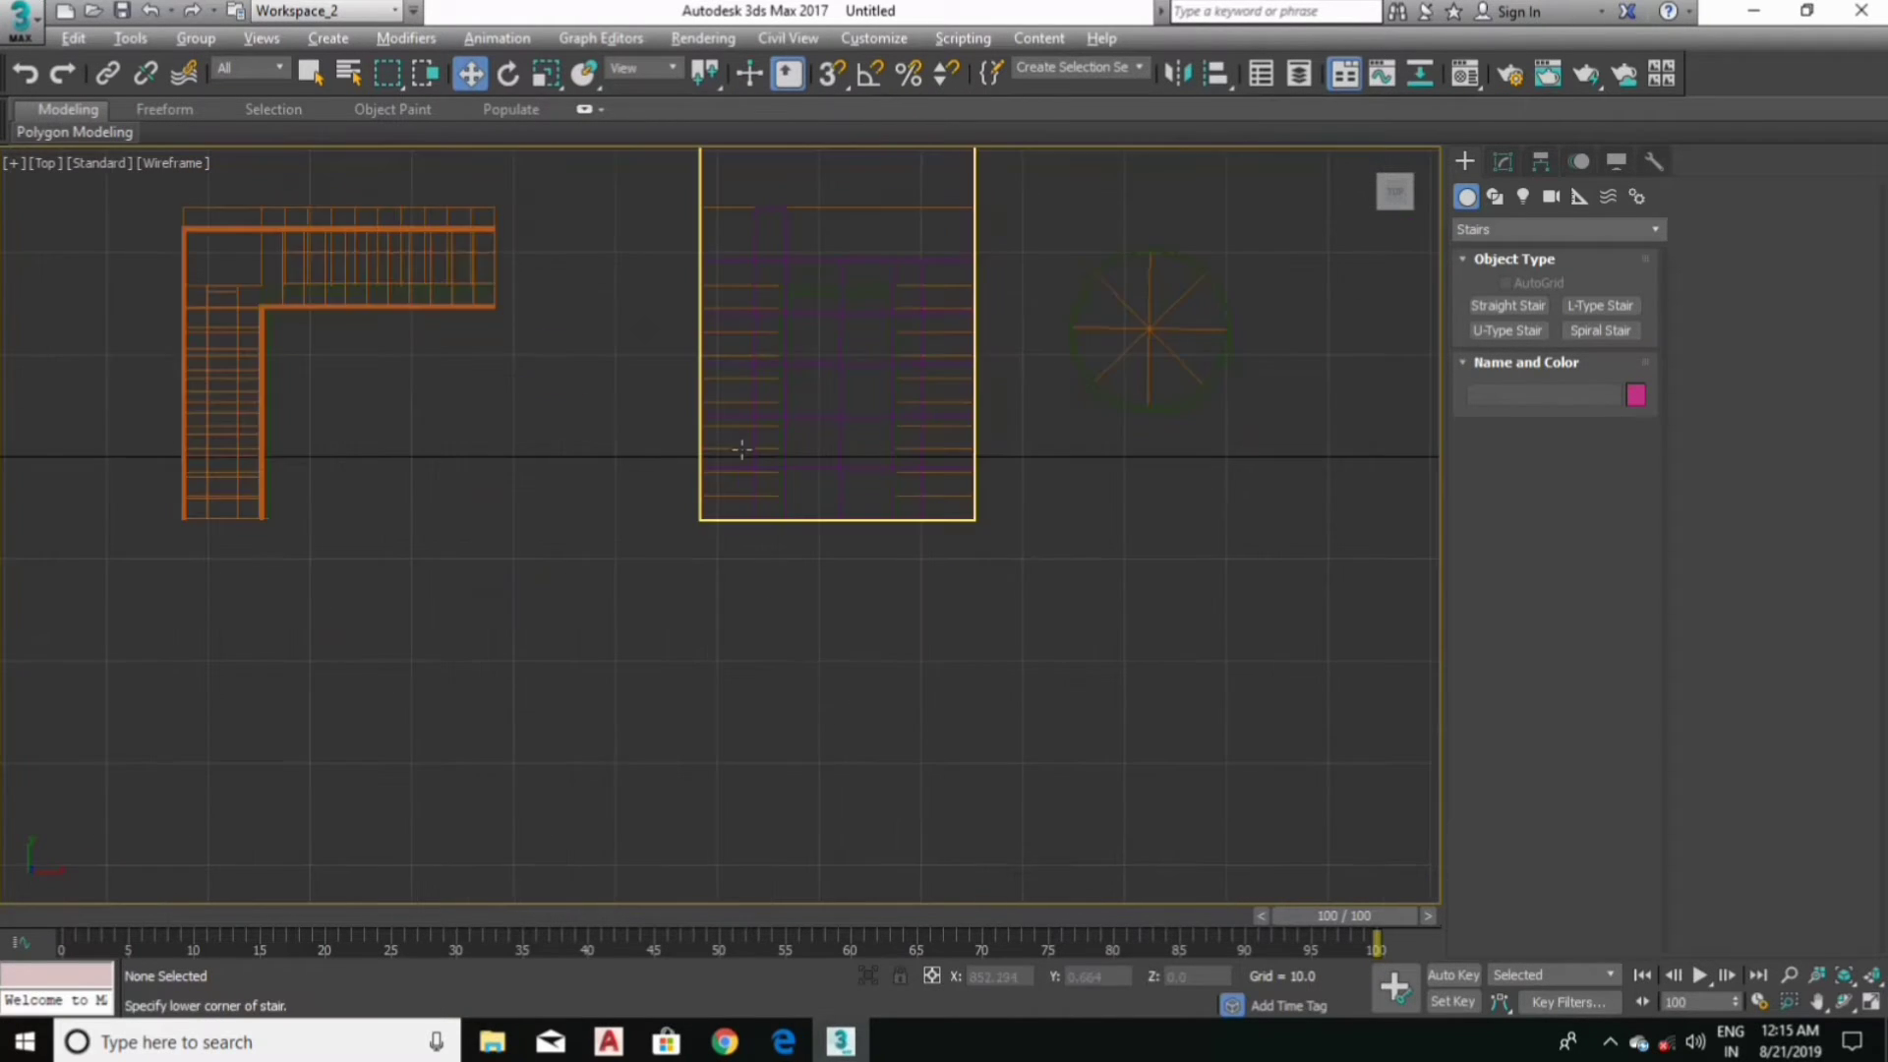
middle_drag(742, 450, 565, 452)
scroll(560, 590, up, 2)
scroll(758, 493, up, 4)
scroll(611, 512, down, 4)
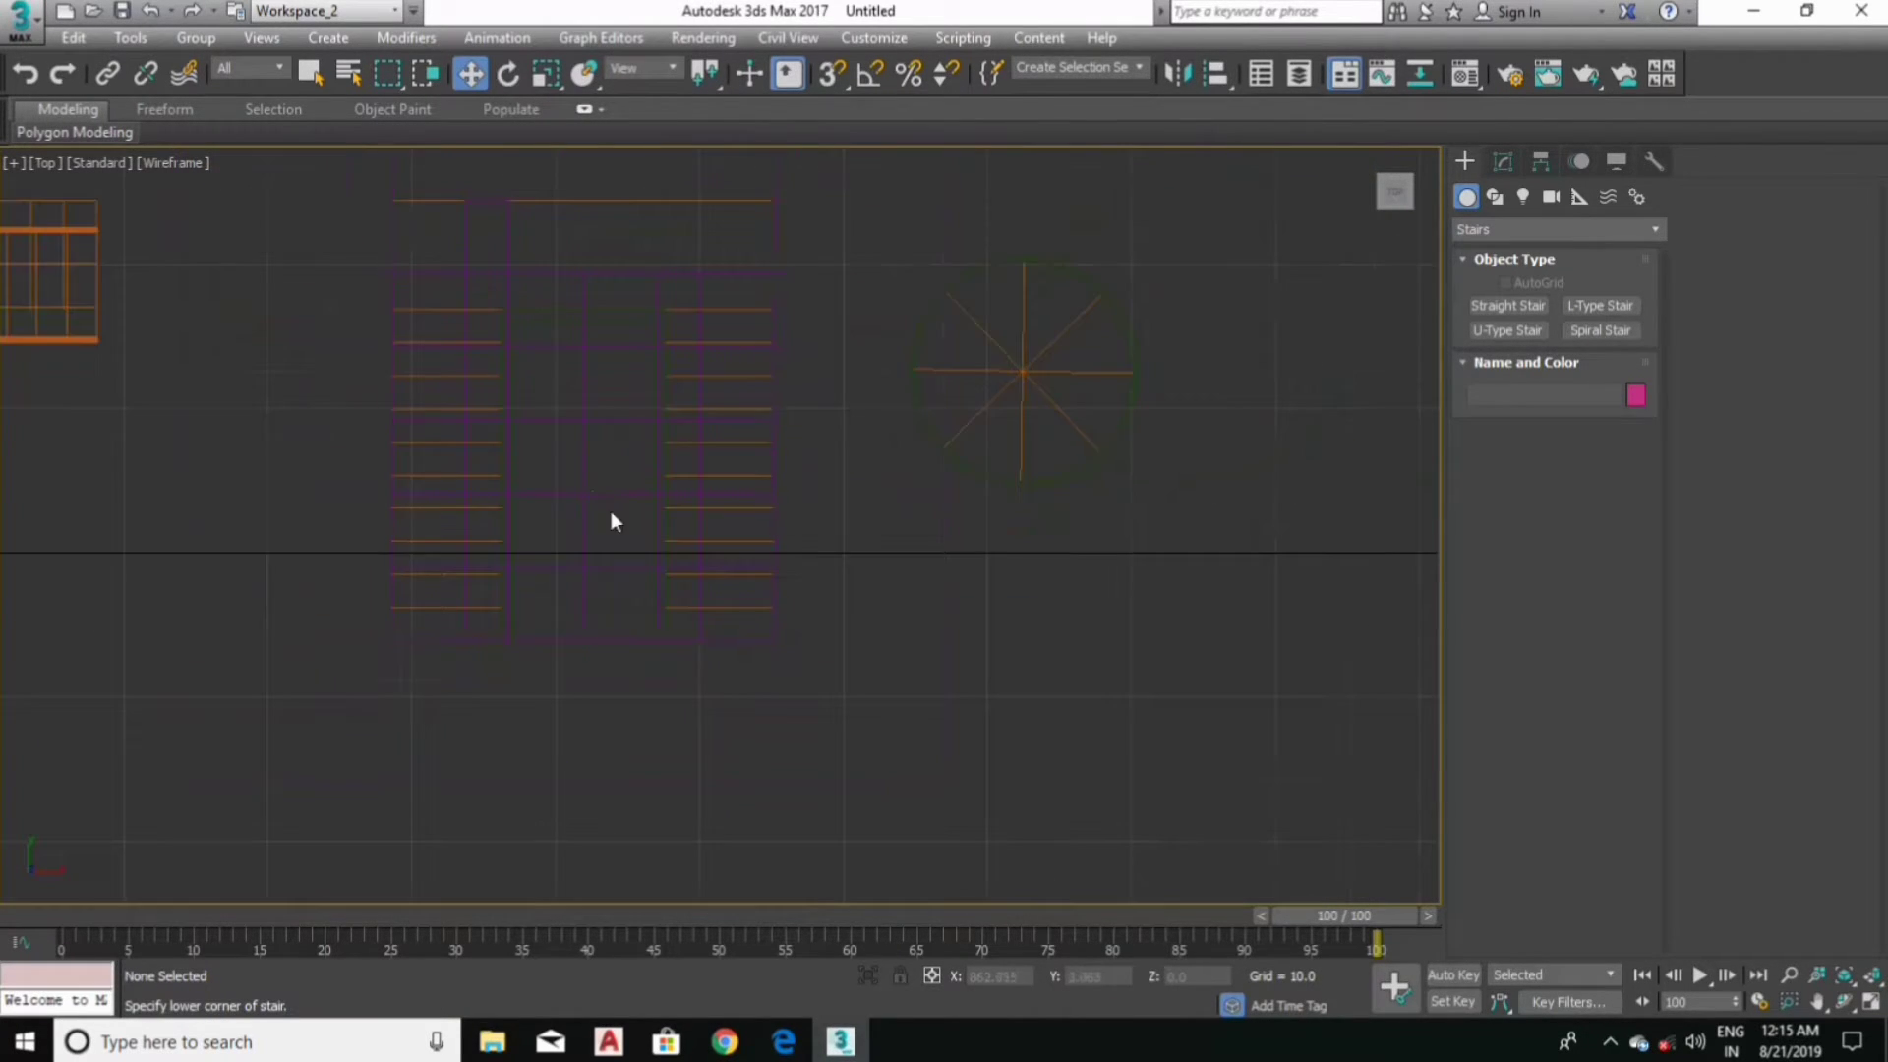
middle_drag(611, 513, 523, 535)
middle_drag(679, 372, 747, 532)
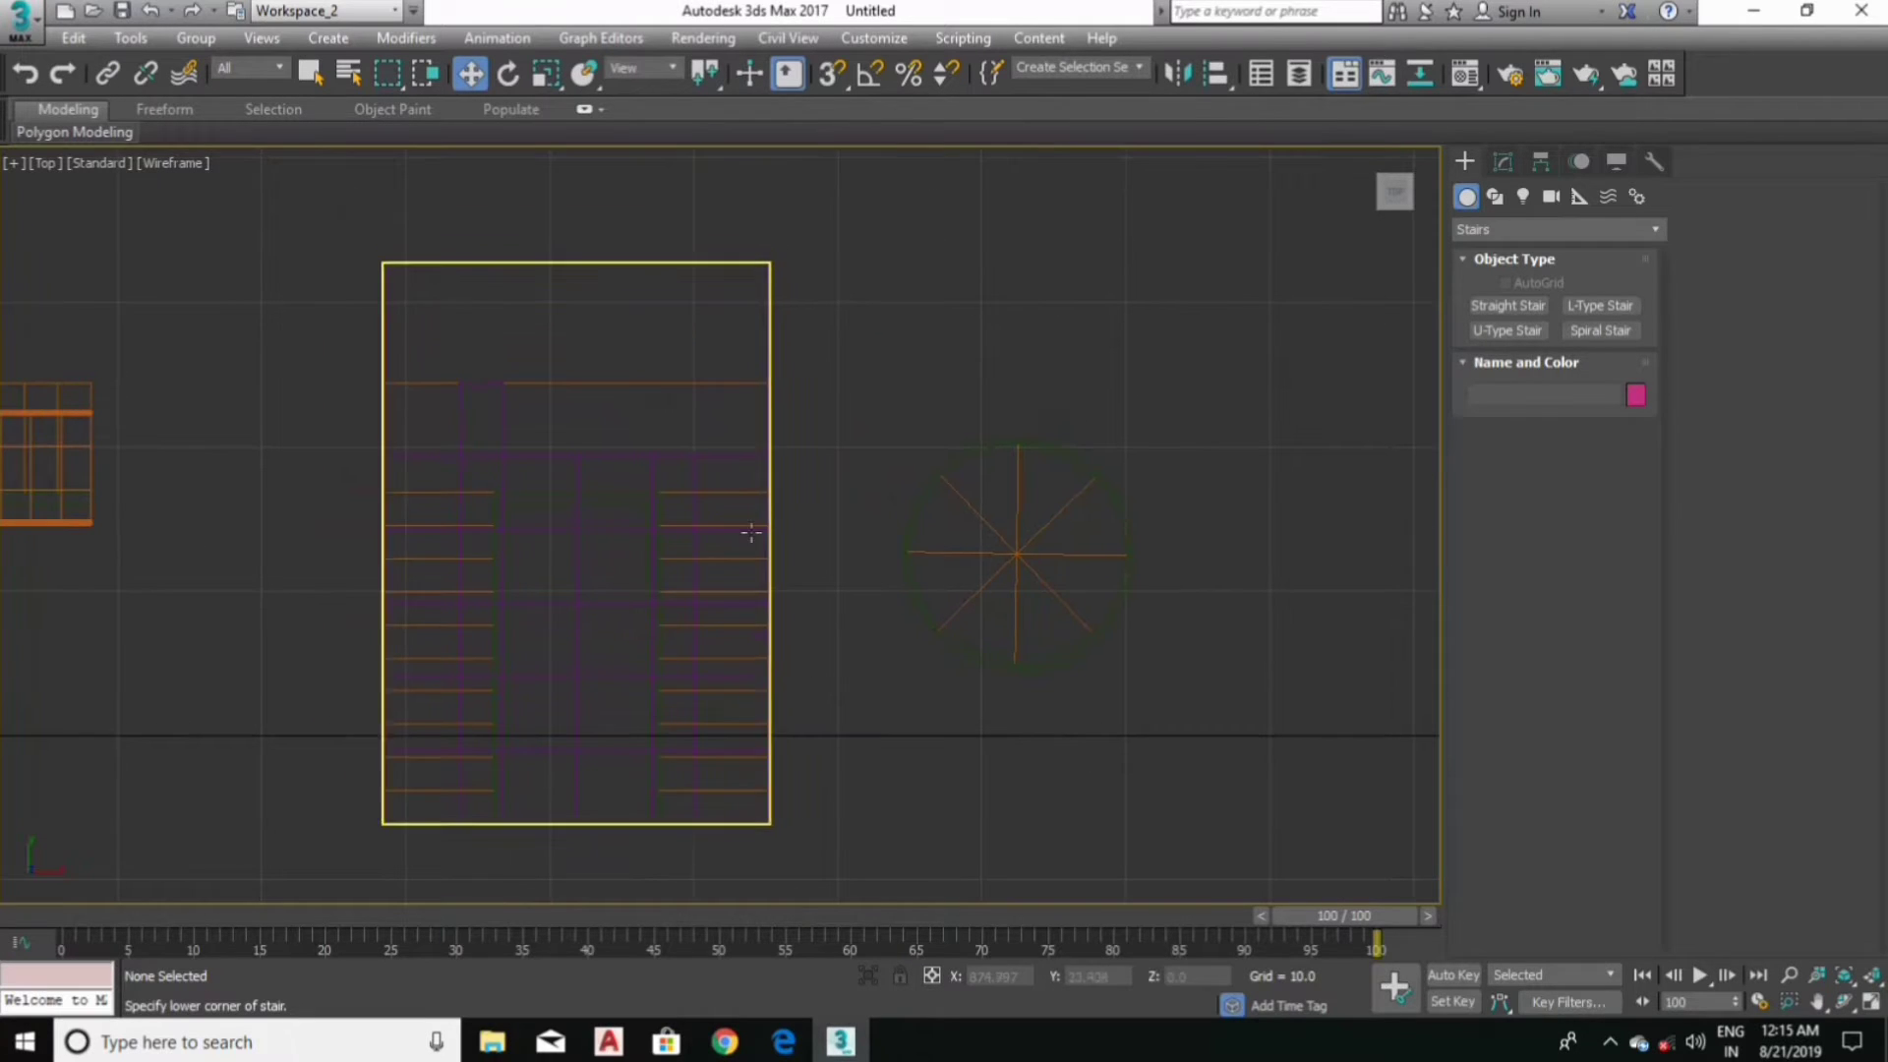
drag(386, 264, 670, 280)
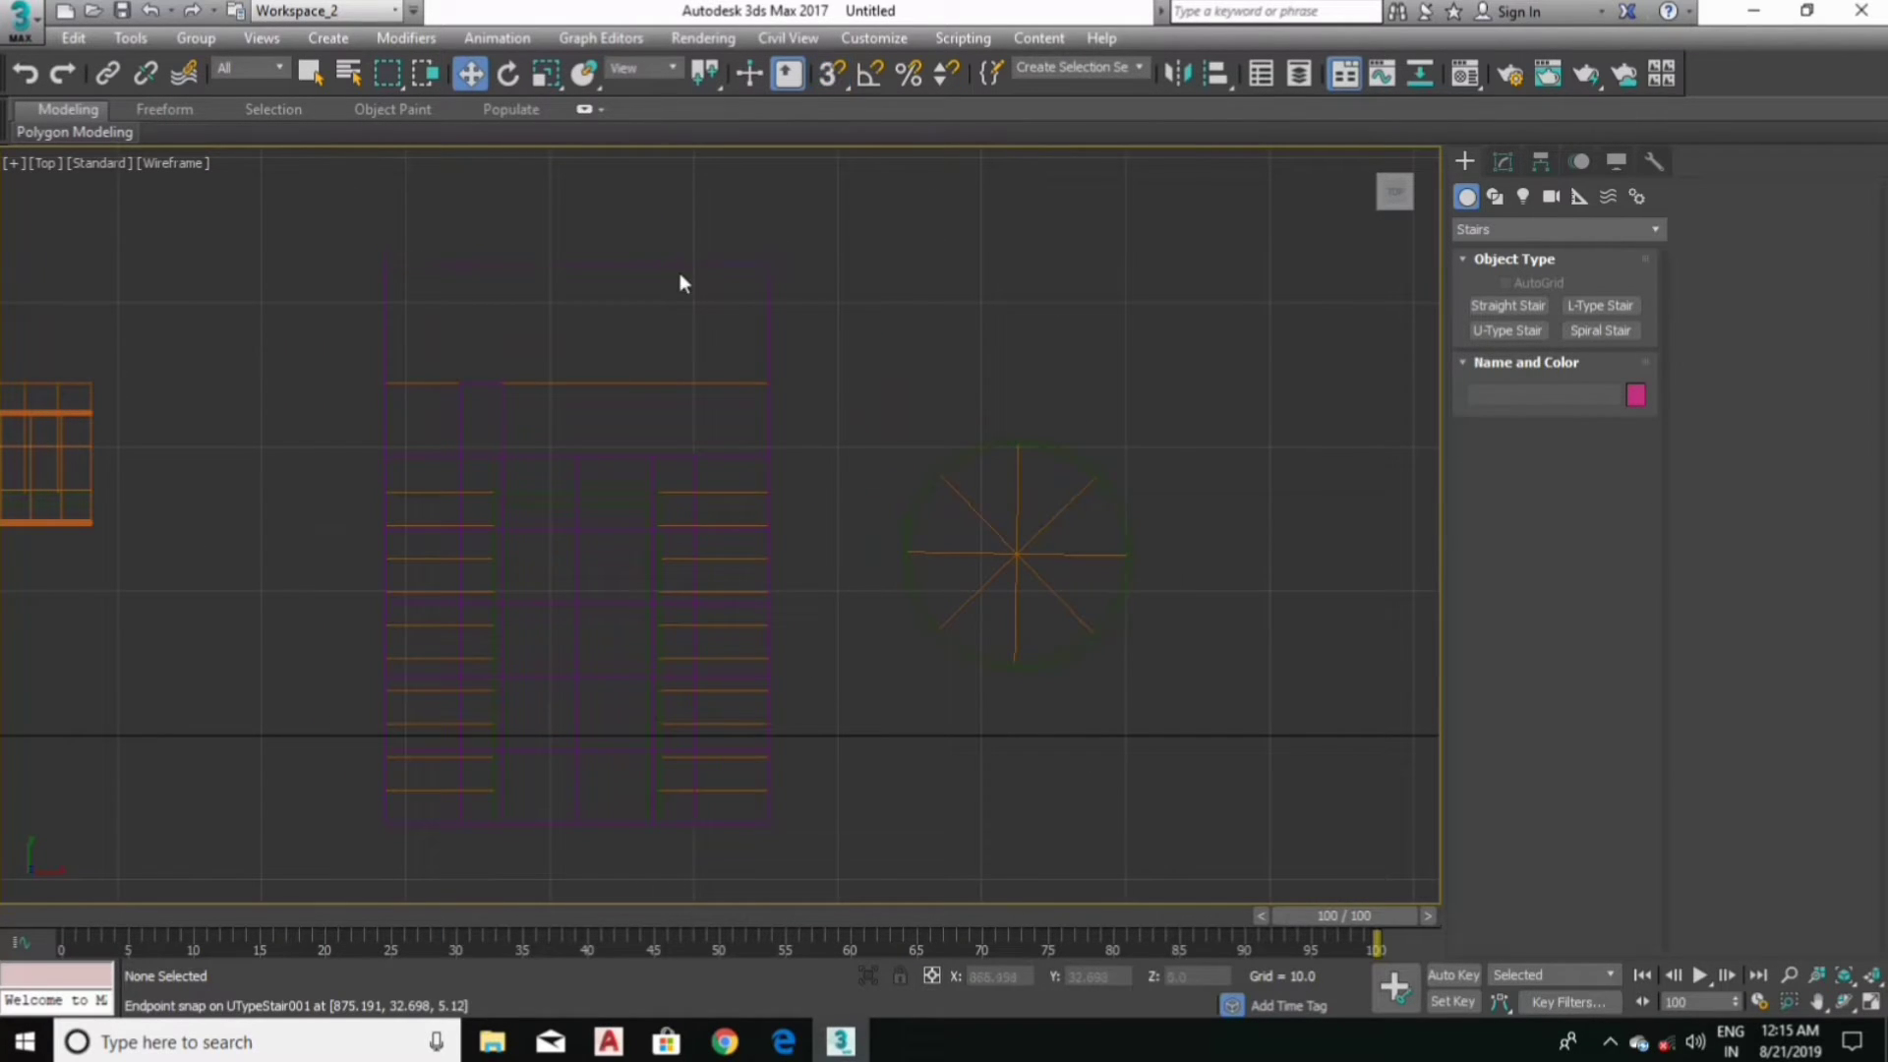
click(681, 274)
Step: Set the U-stair to 21 risers and open an offset gap between flights
click(1503, 161)
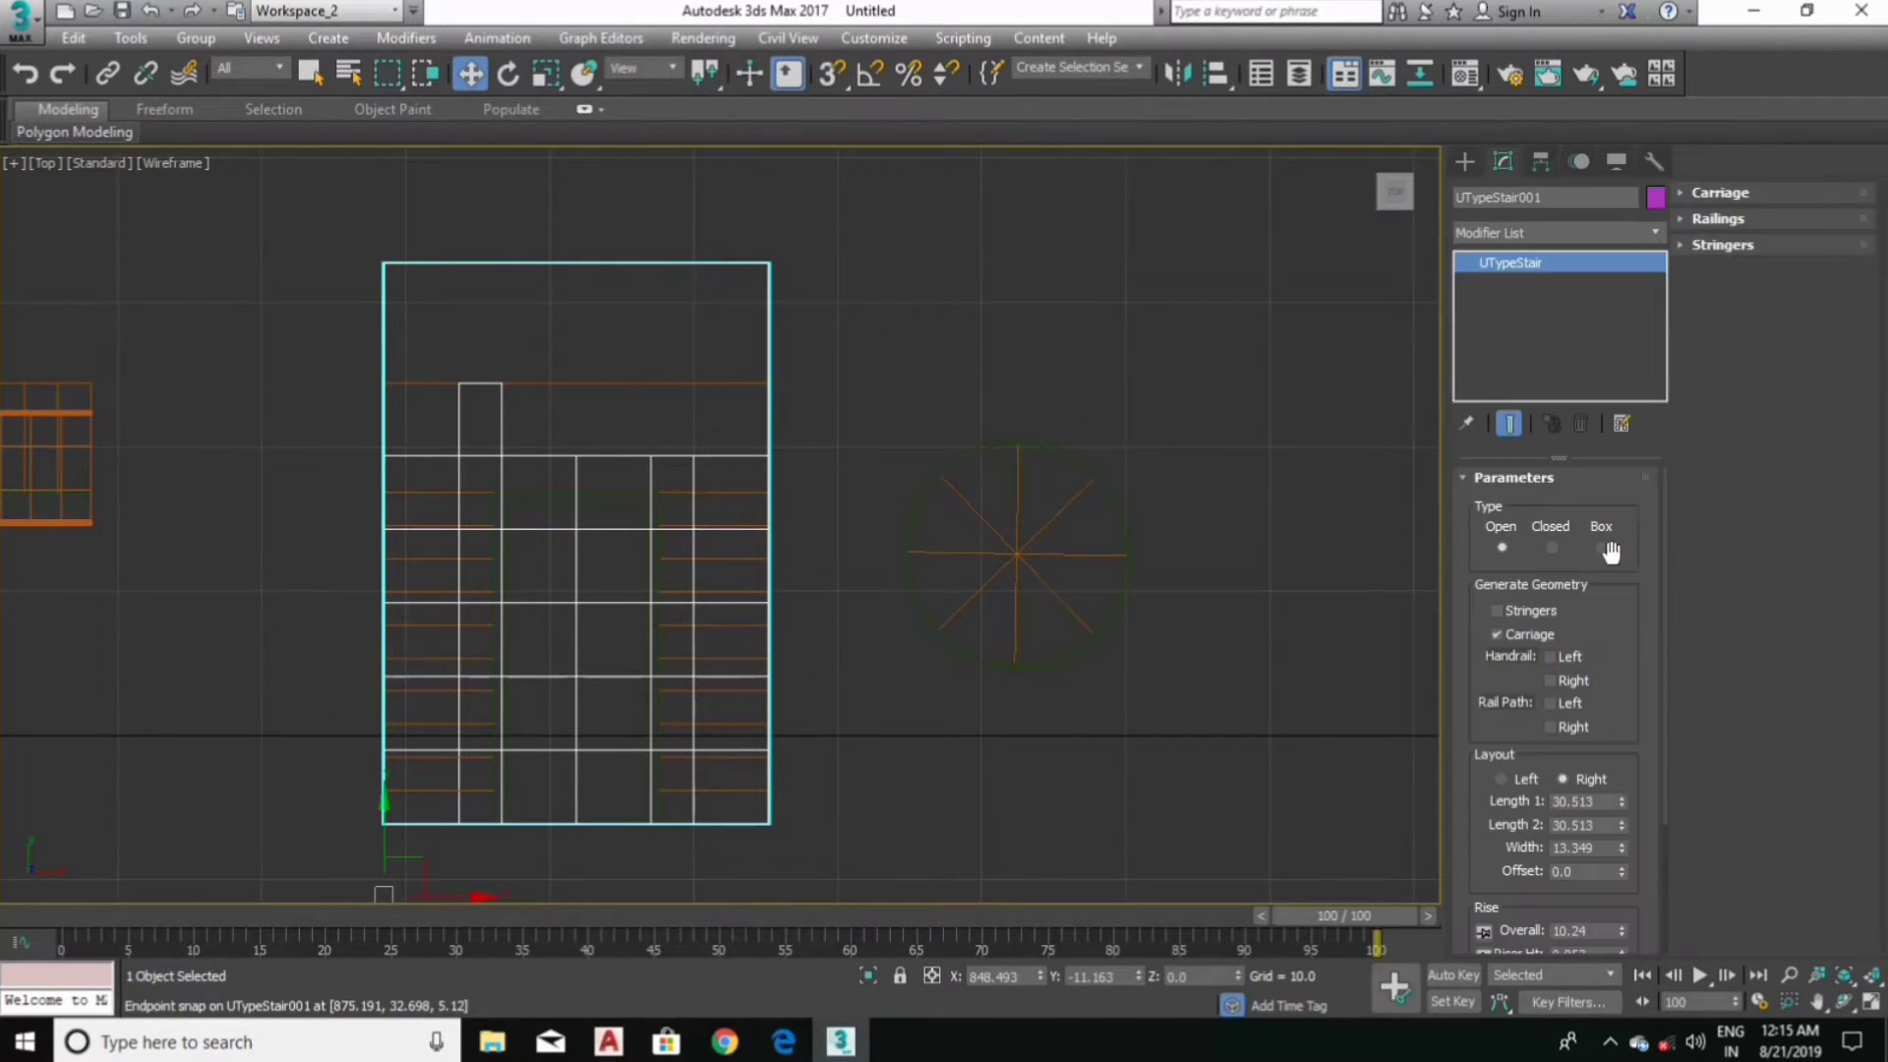
scroll(1591, 603, down, 3)
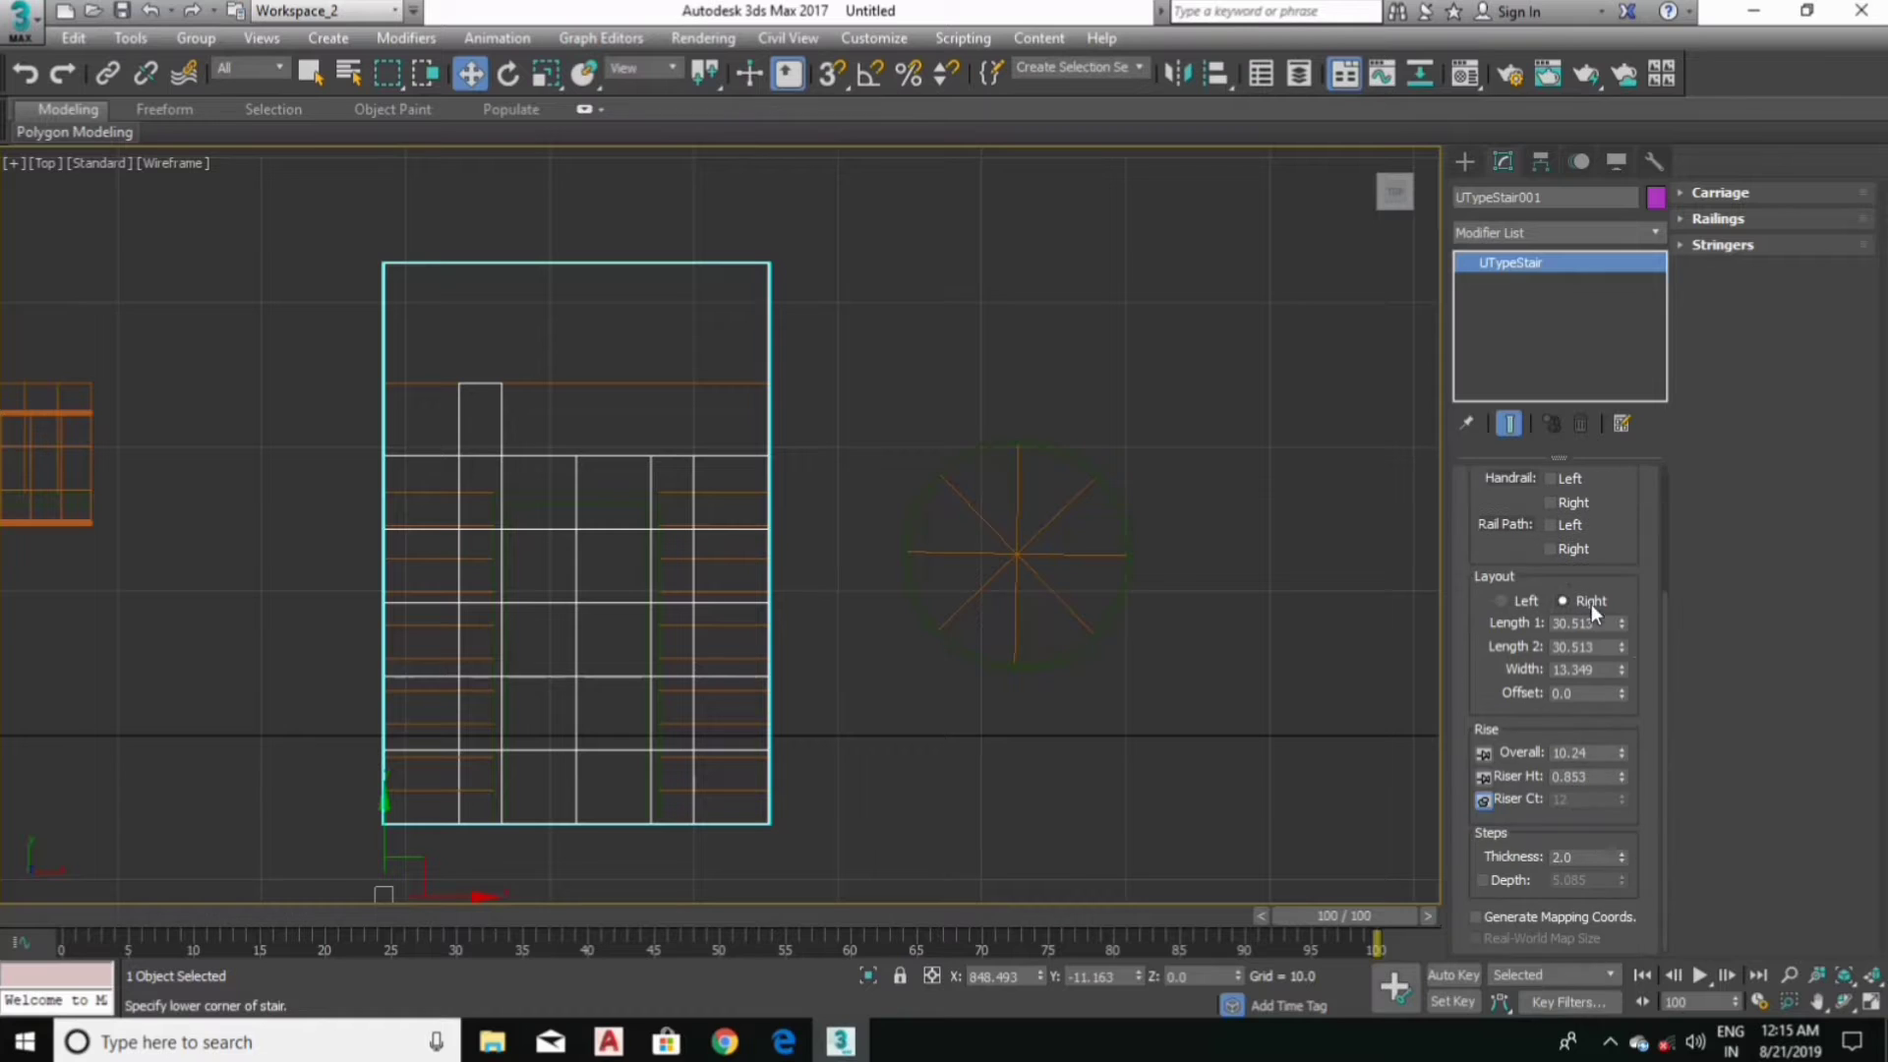
click(1485, 777)
text(21)
key(Return)
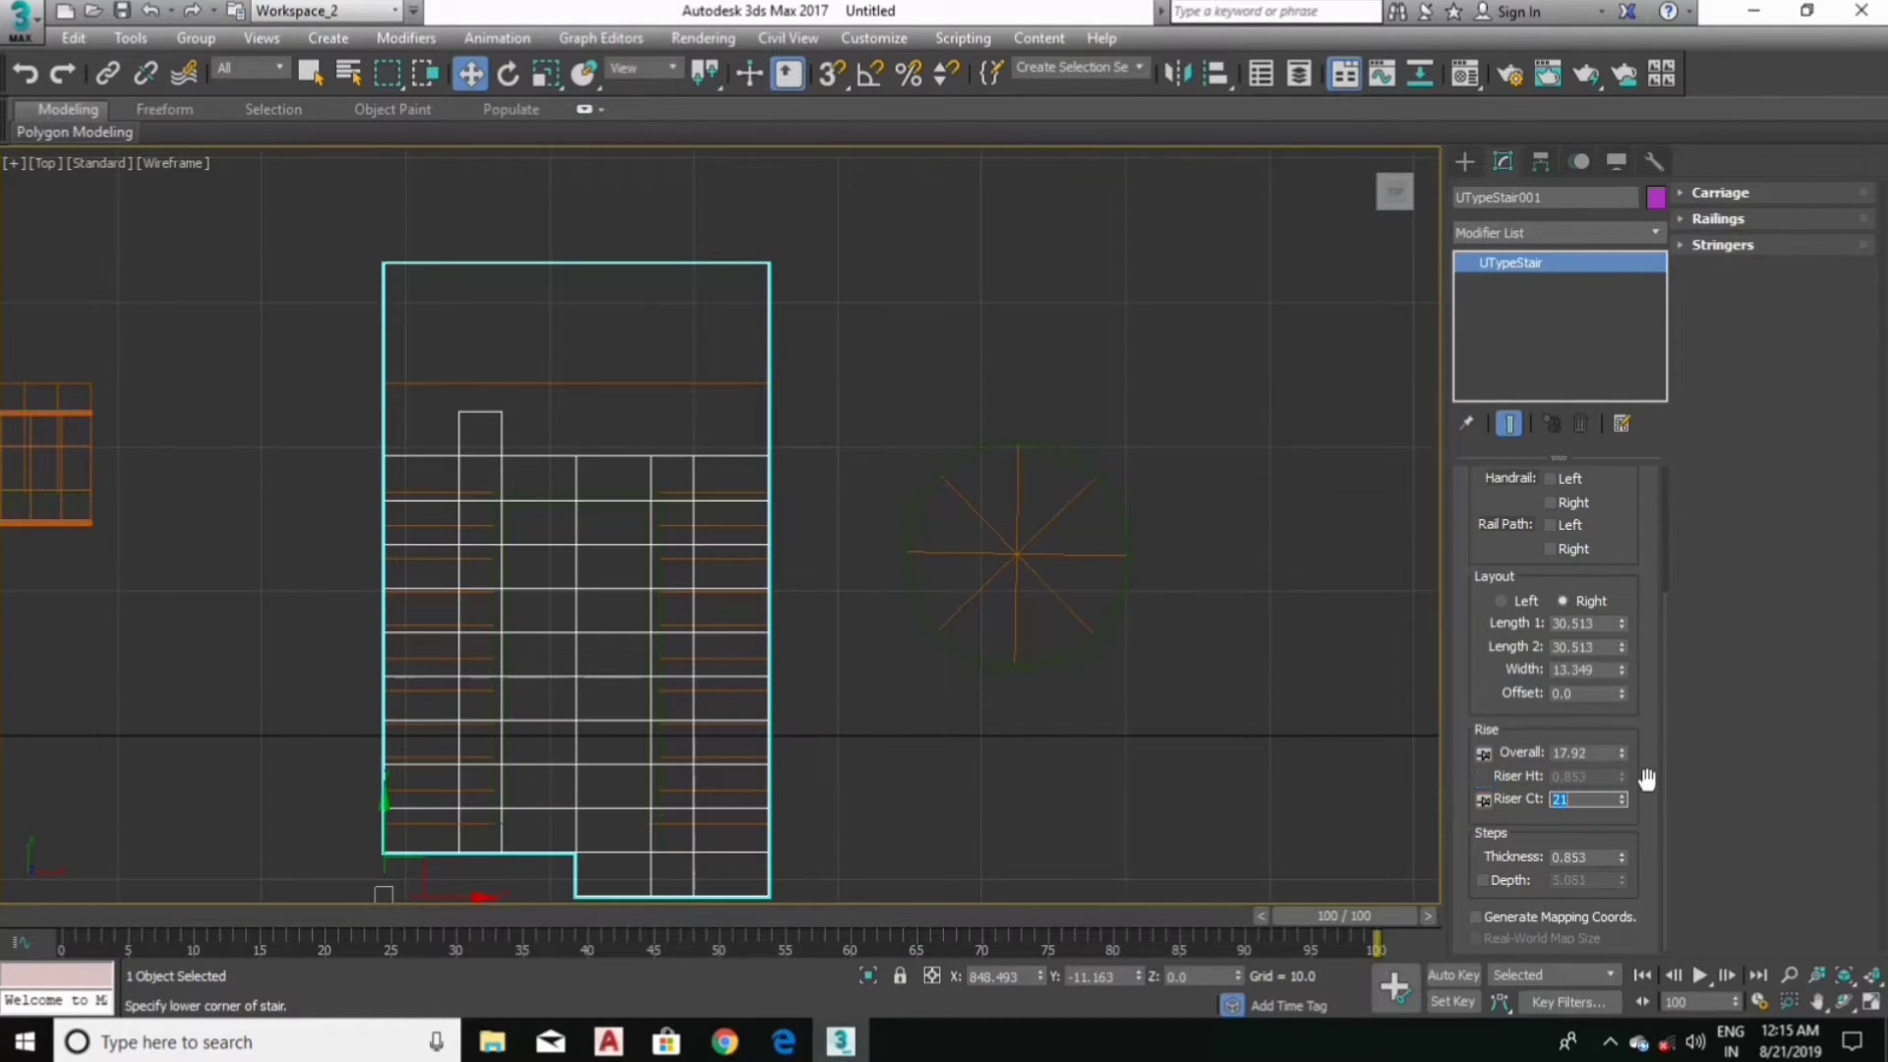
scroll(1070, 731, down, 2)
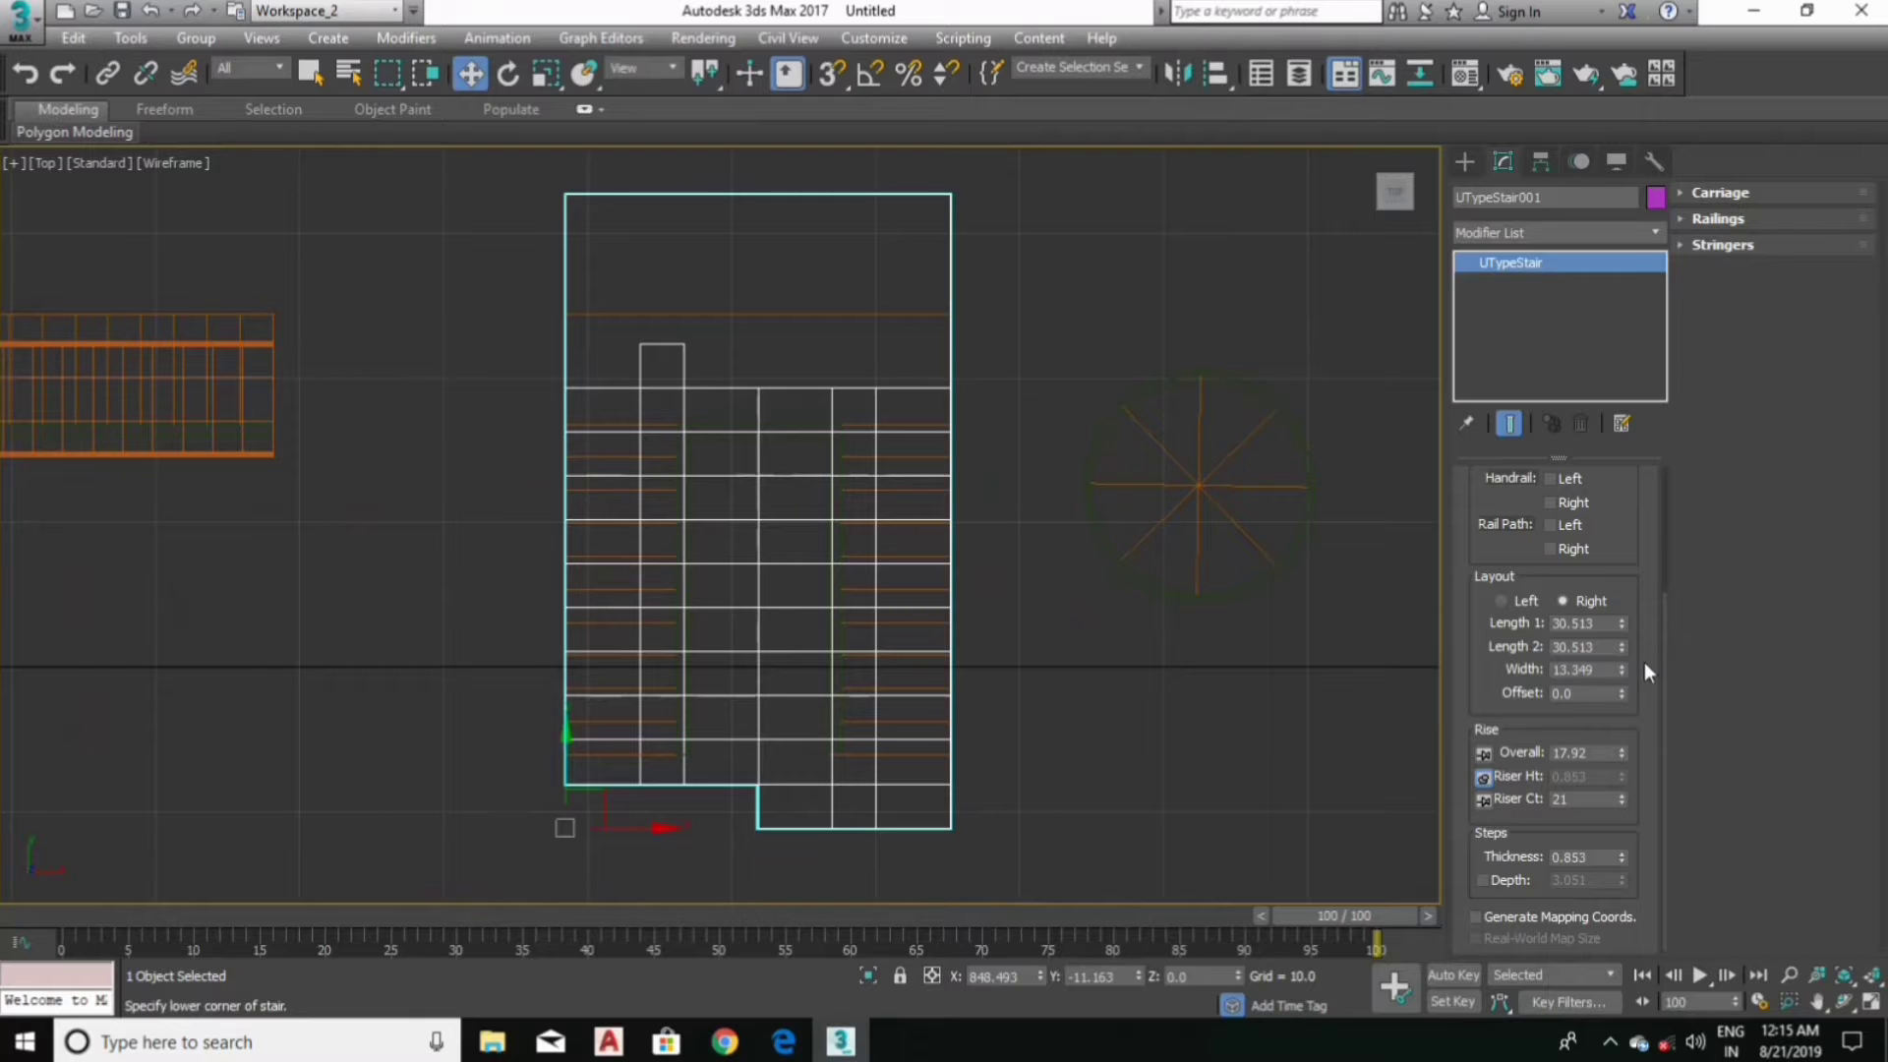
mouse_move(1621, 649)
mouse_down()
mouse_move(1641, 668)
mouse_move(1642, 647)
mouse_move(1652, 701)
mouse_move(1644, 681)
mouse_up()
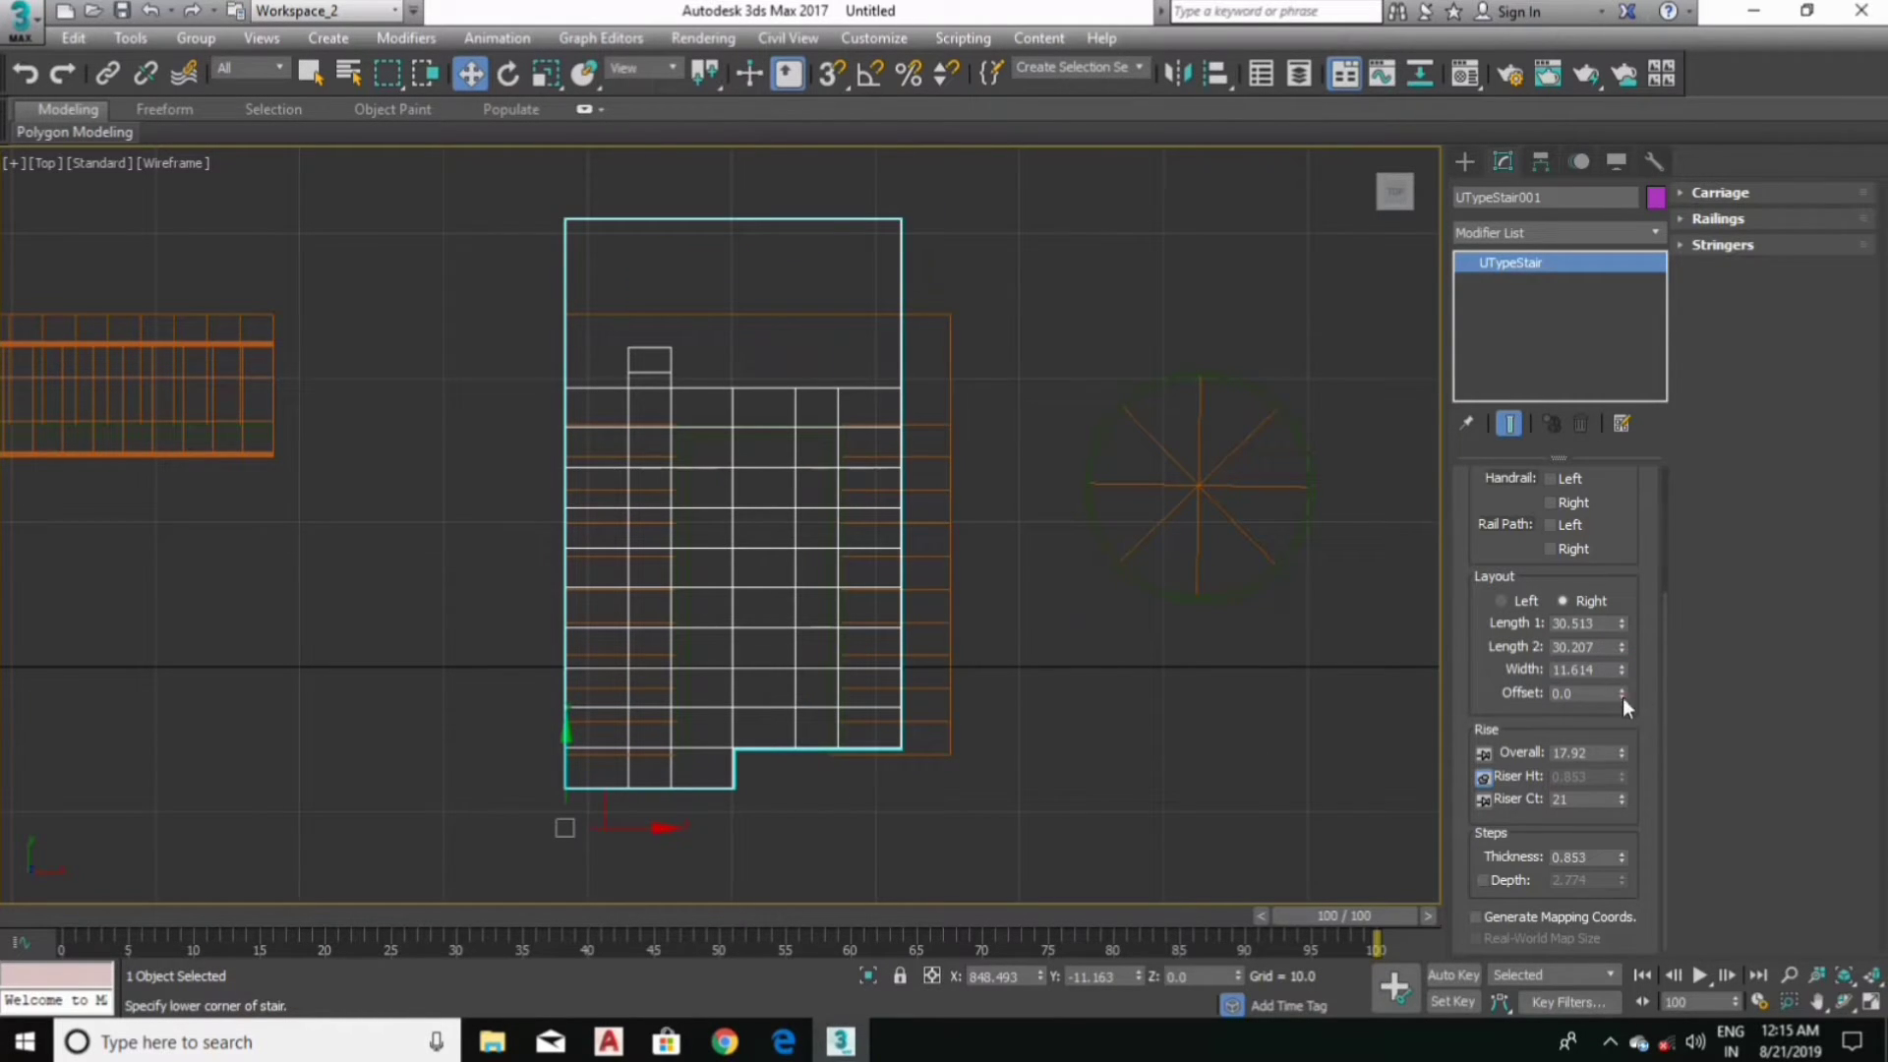
mouse_move(1620, 692)
mouse_down()
mouse_move(1621, 669)
mouse_move(926, 755)
mouse_up()
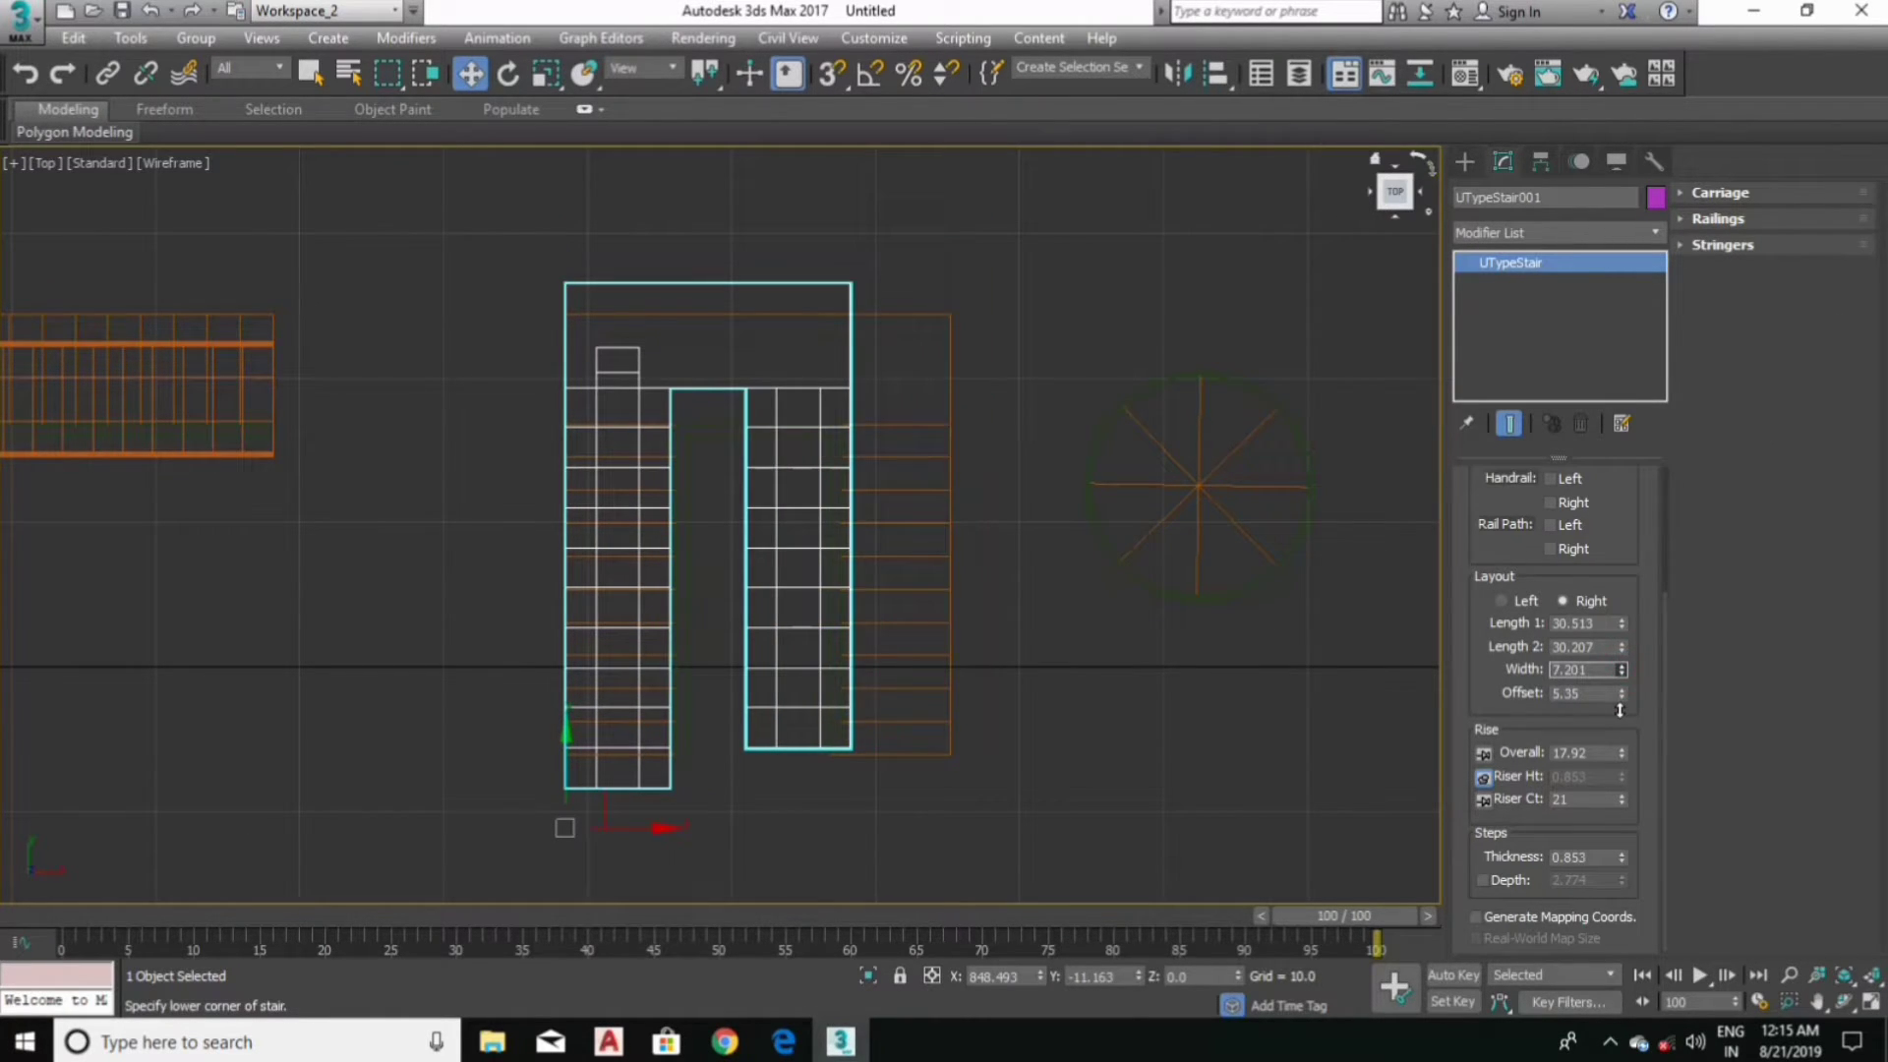
Step: Move the U-stair up in plan and tune its width and flight lengths
scroll(836, 738, up, 5)
scroll(727, 688, up, 3)
scroll(703, 659, down, 3)
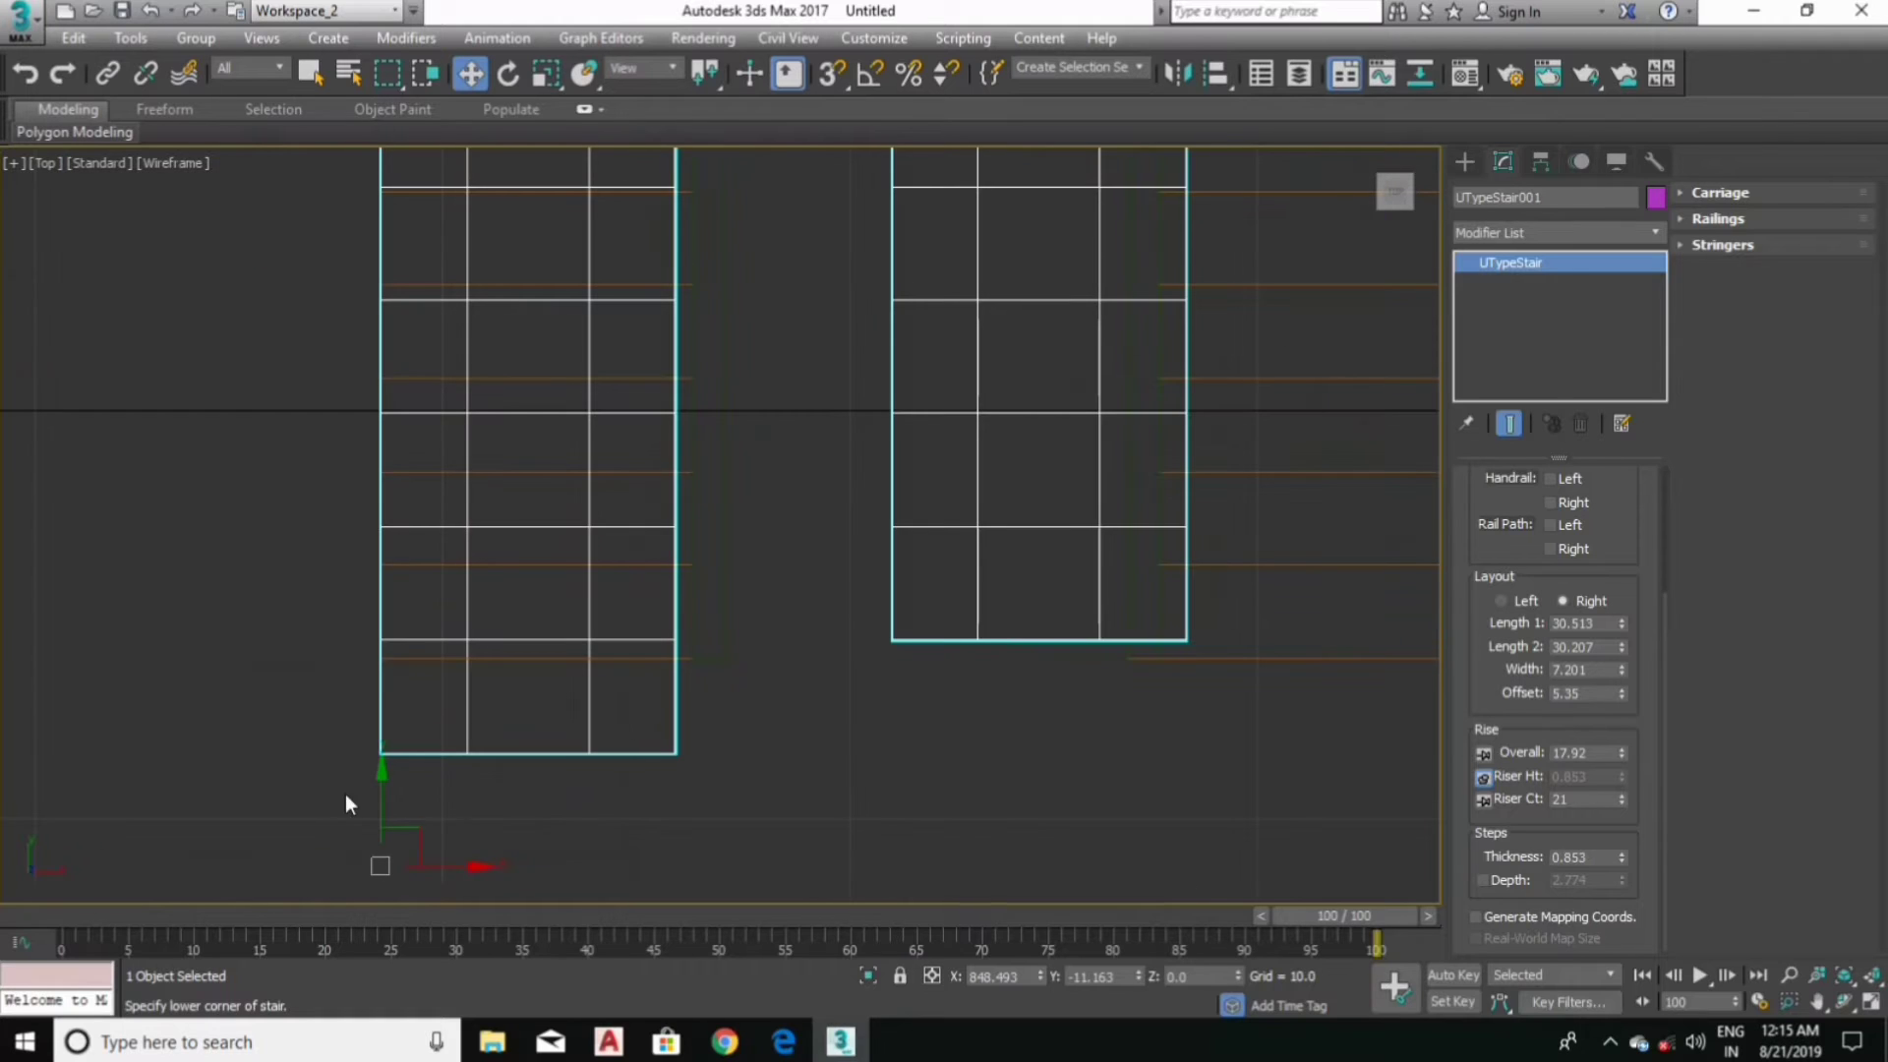
drag(390, 804, 446, 708)
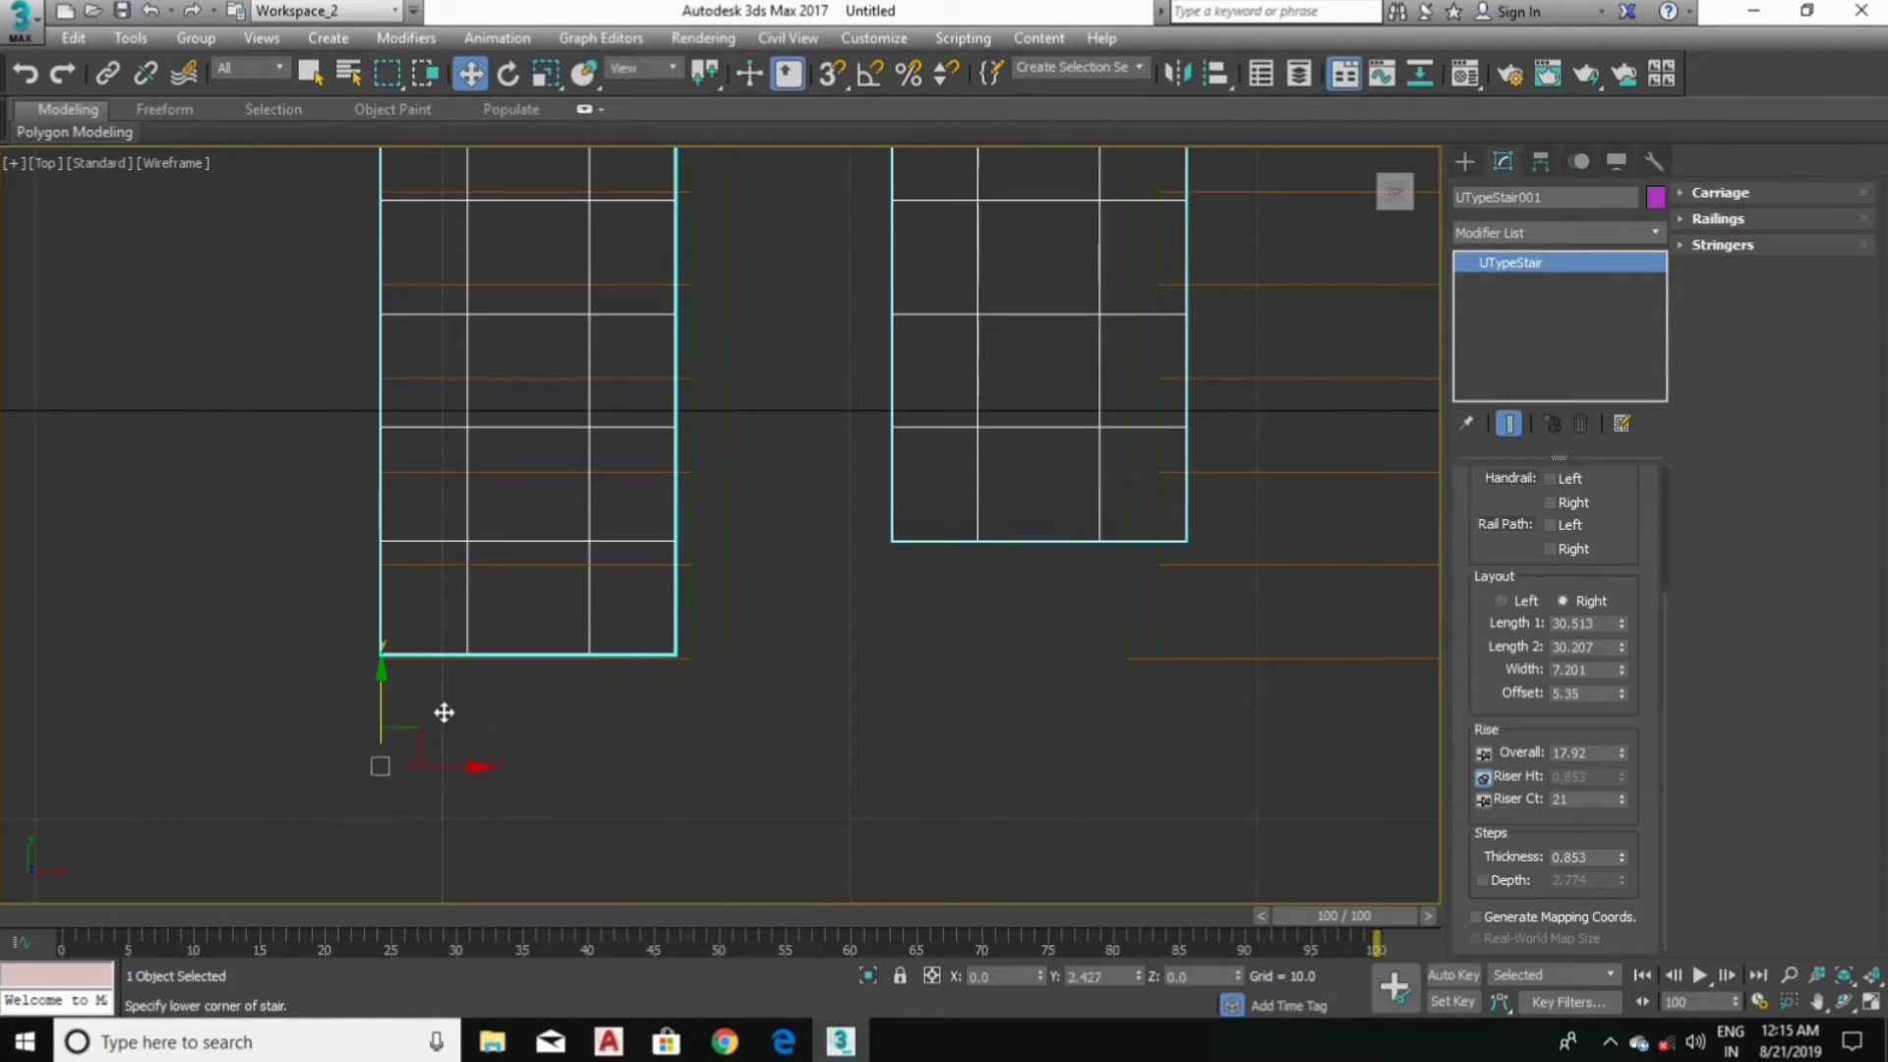
scroll(604, 669, up, 3)
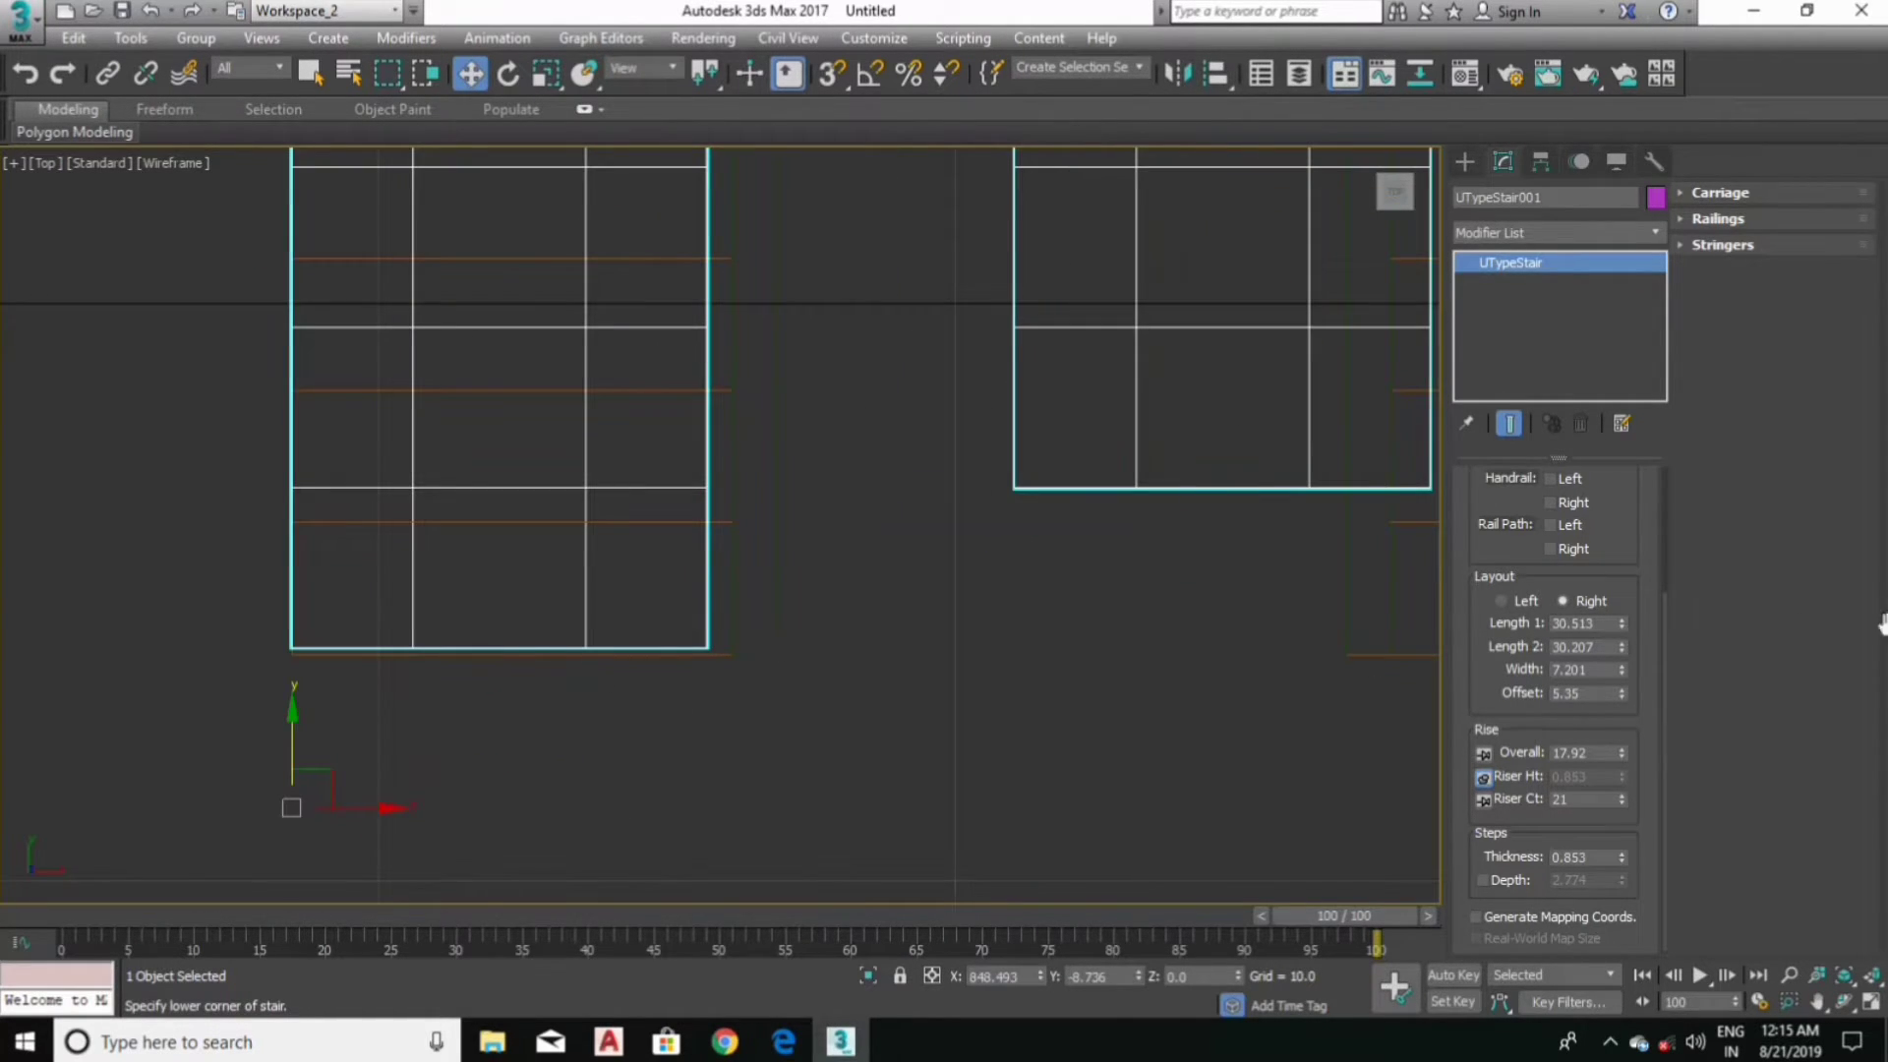
click(1623, 666)
scroll(1112, 651, down, 3)
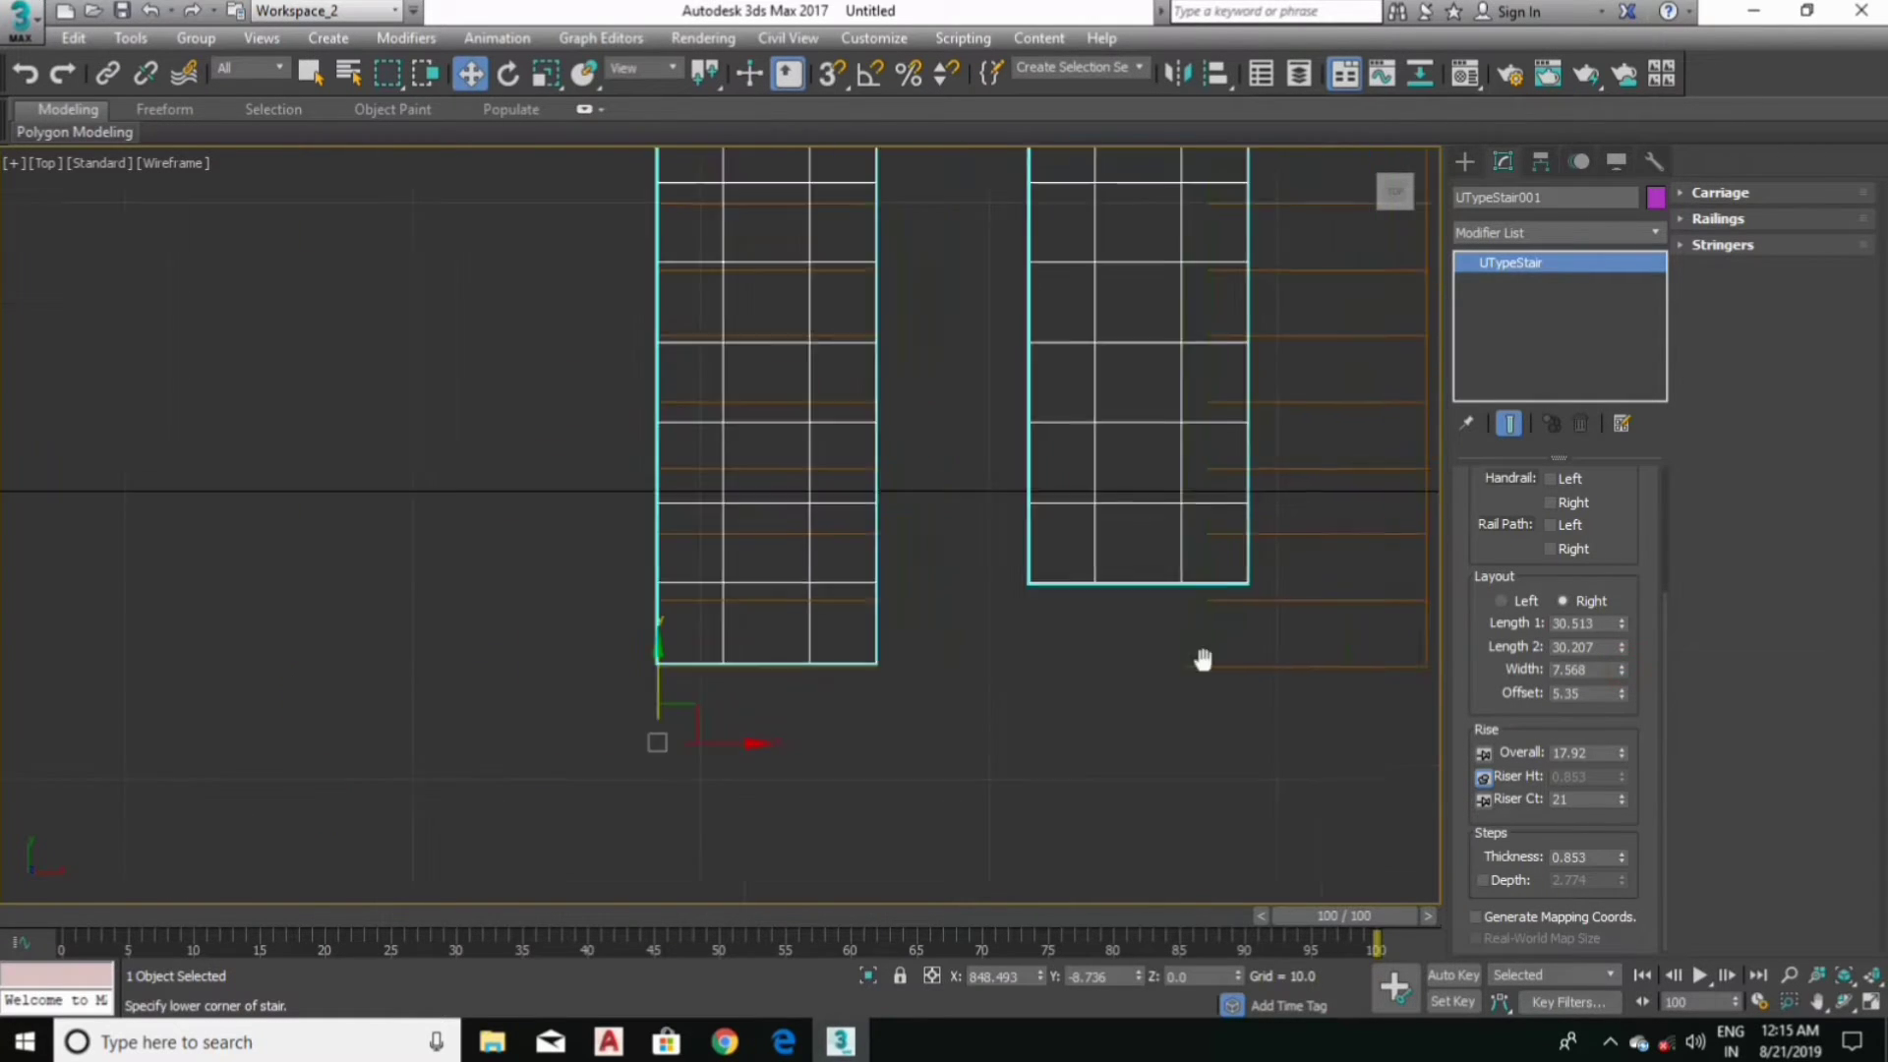
scroll(1205, 662, down, 3)
mouse_move(1625, 692)
mouse_down()
mouse_move(1641, 558)
mouse_move(1643, 580)
mouse_up()
mouse_move(822, 560)
middle_down()
mouse_move(843, 704)
mouse_move(782, 606)
middle_up()
drag(1620, 696, 1627, 675)
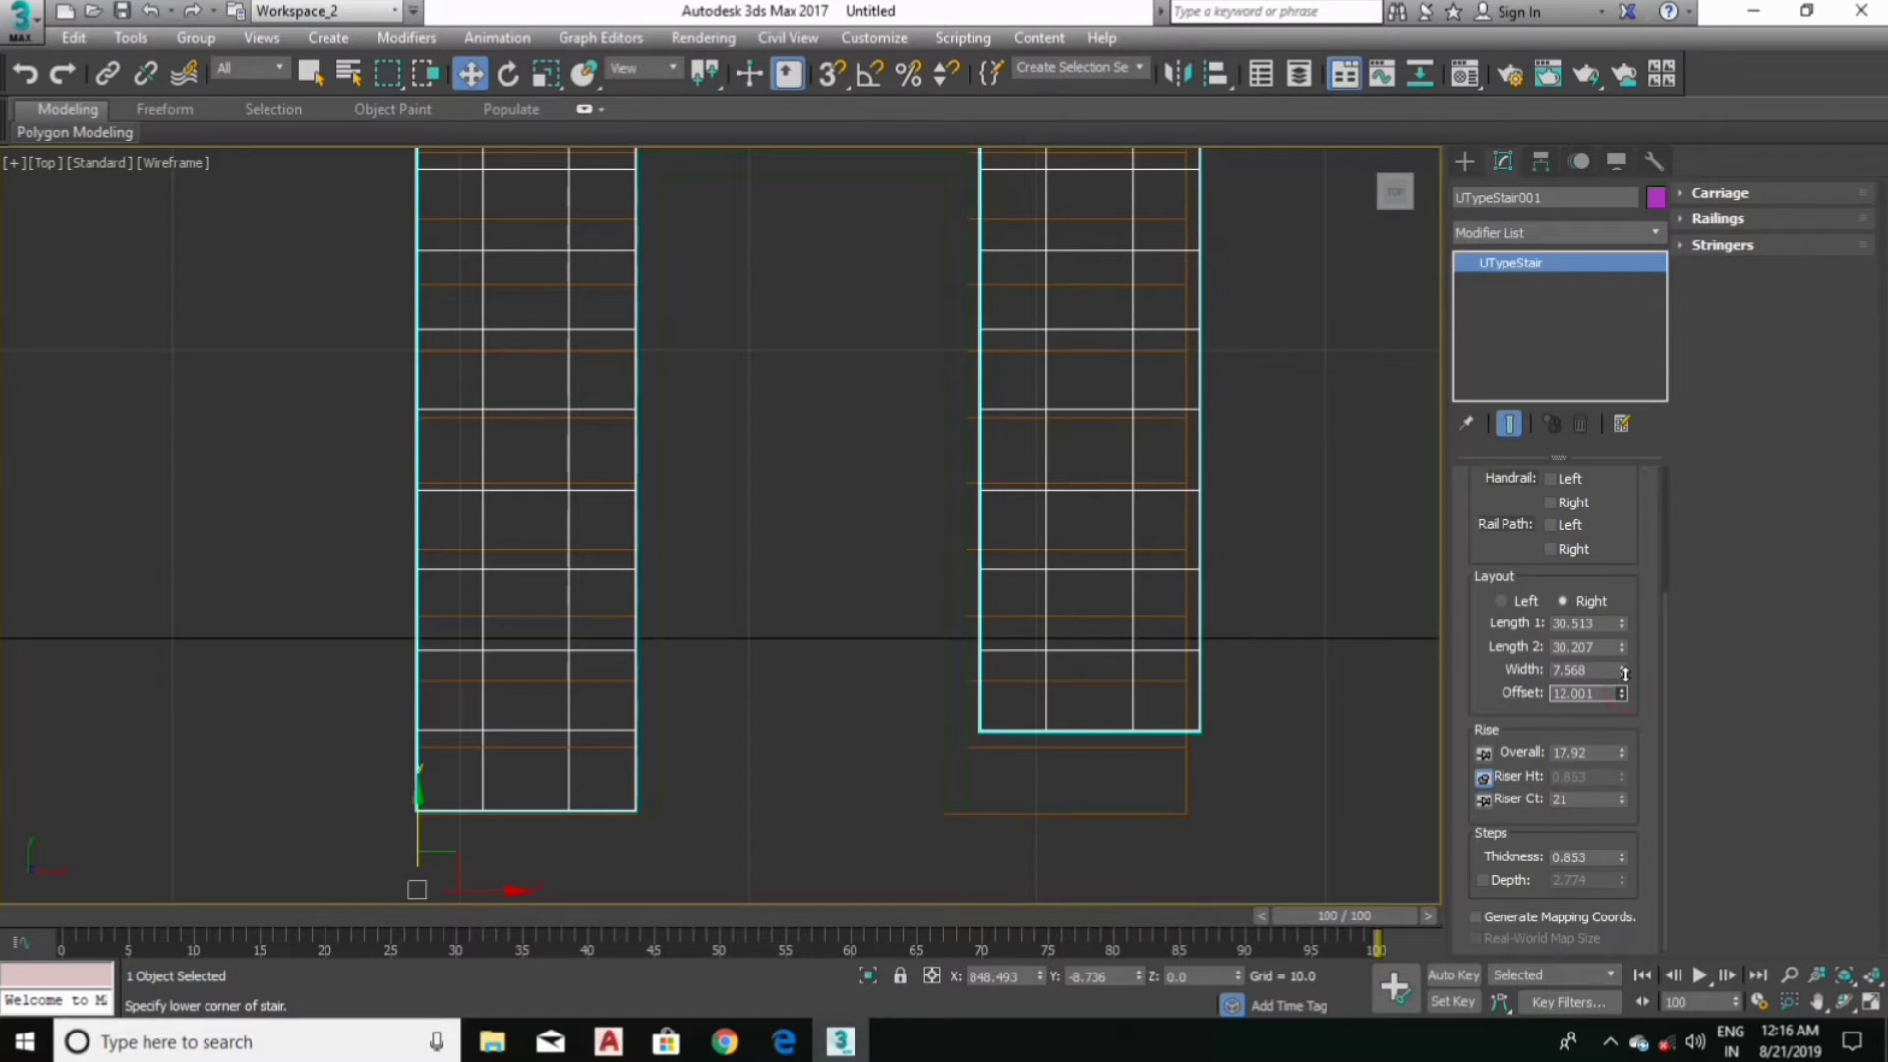
middle_drag(972, 613, 1012, 792)
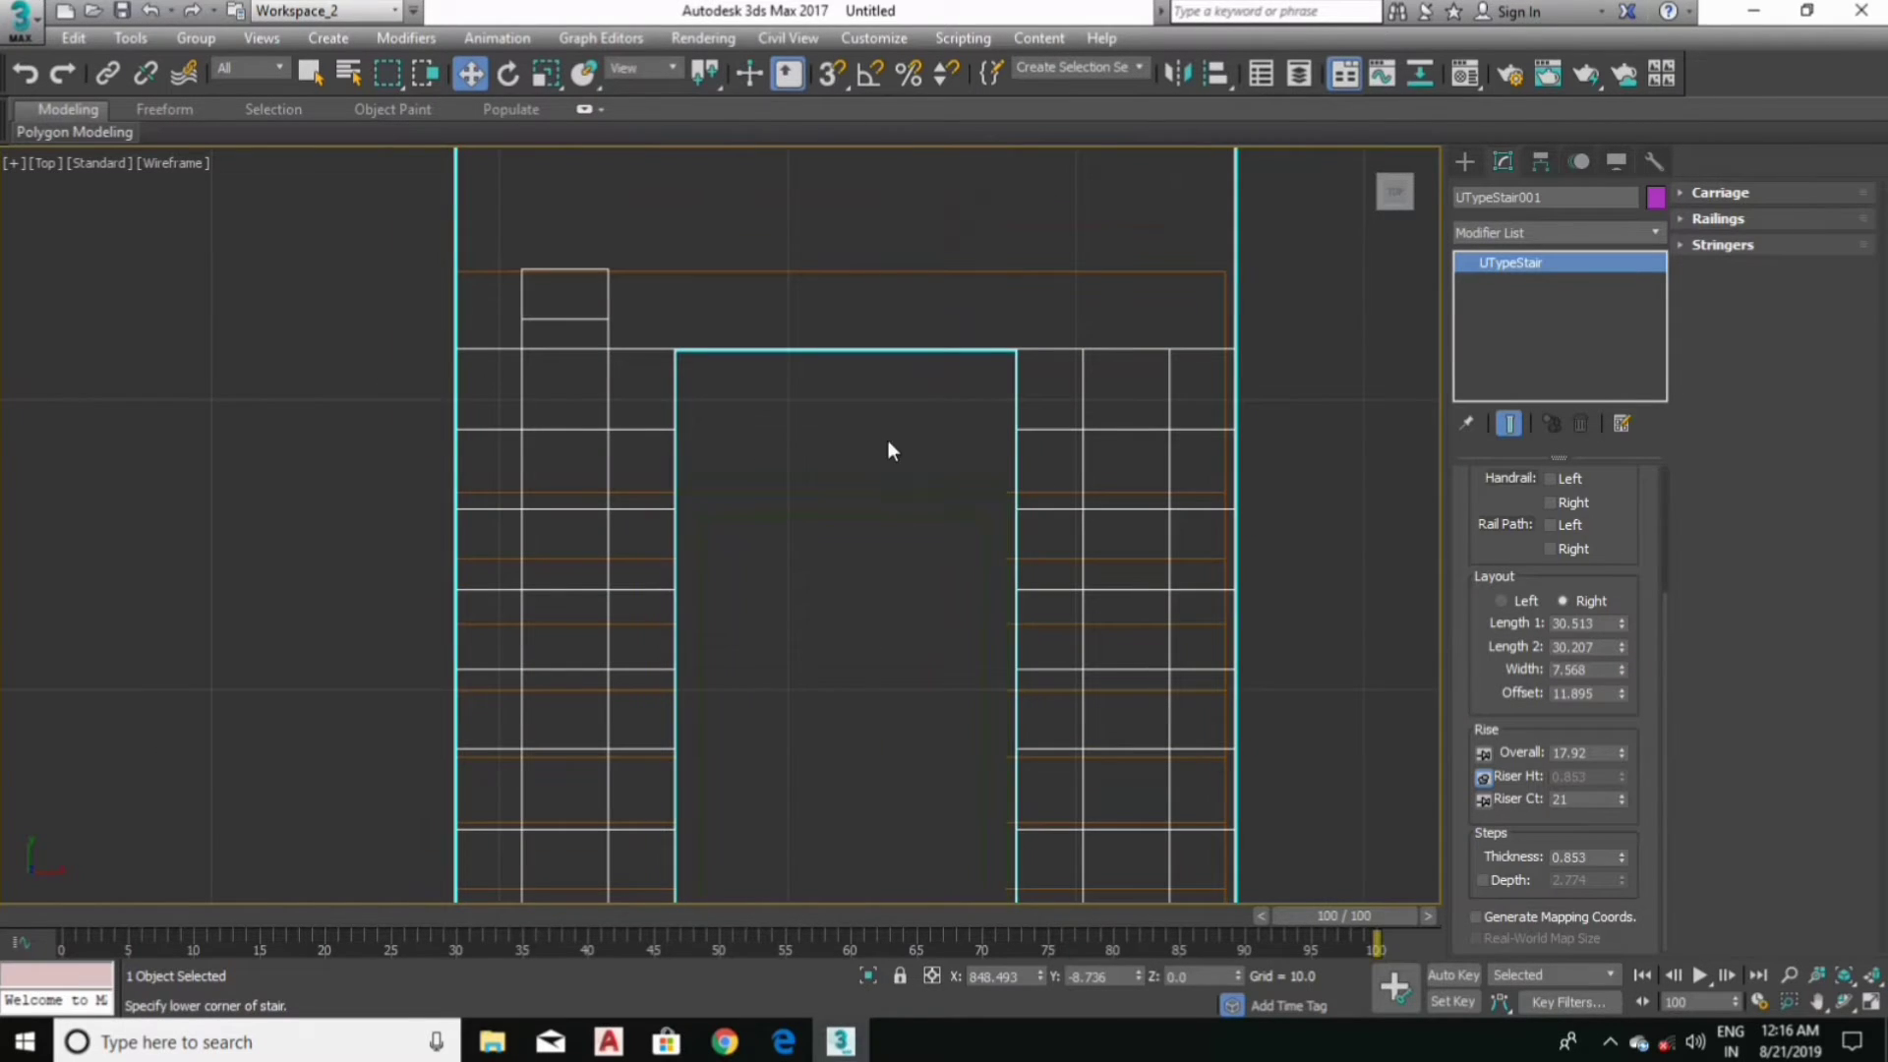
scroll(906, 657, down, 5)
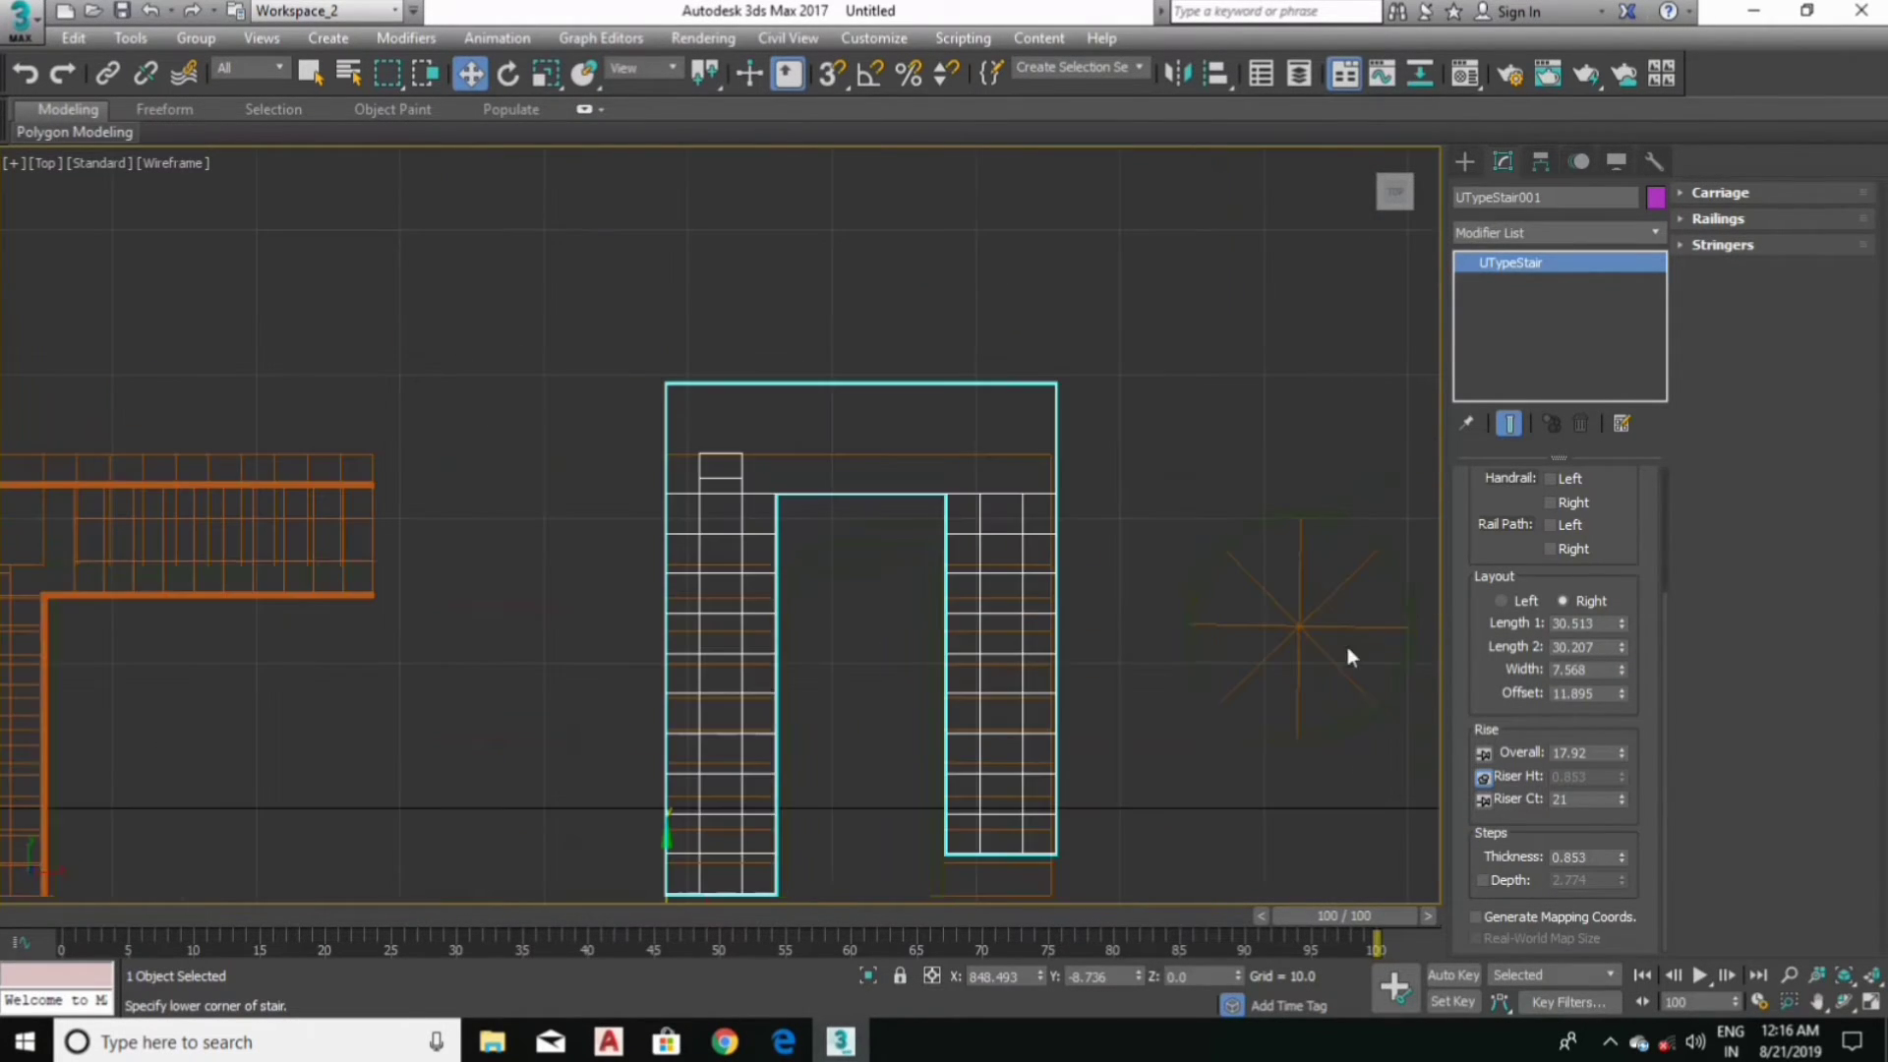
drag(1627, 626, 1627, 669)
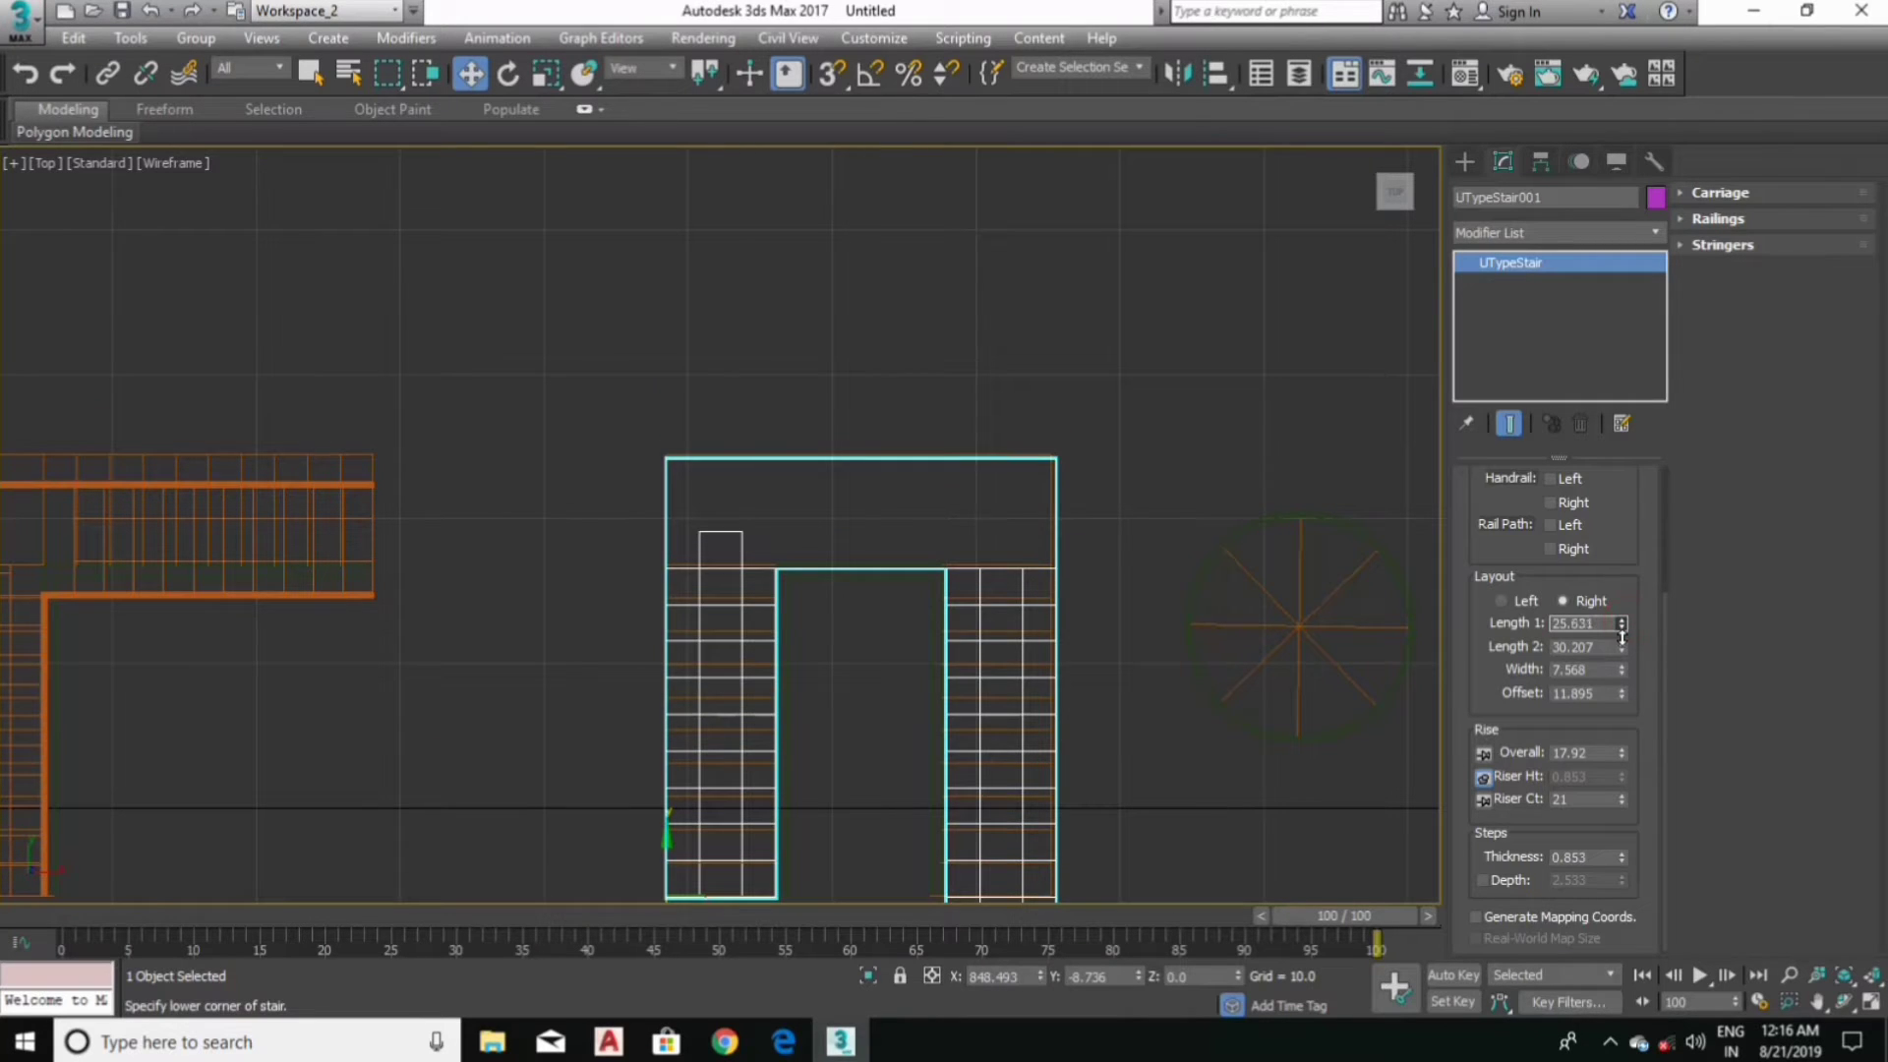
Step: Trim flights to 25.165 and 25.113 and switch to 22 risers
scroll(647, 714, up, 3)
scroll(717, 704, up, 1)
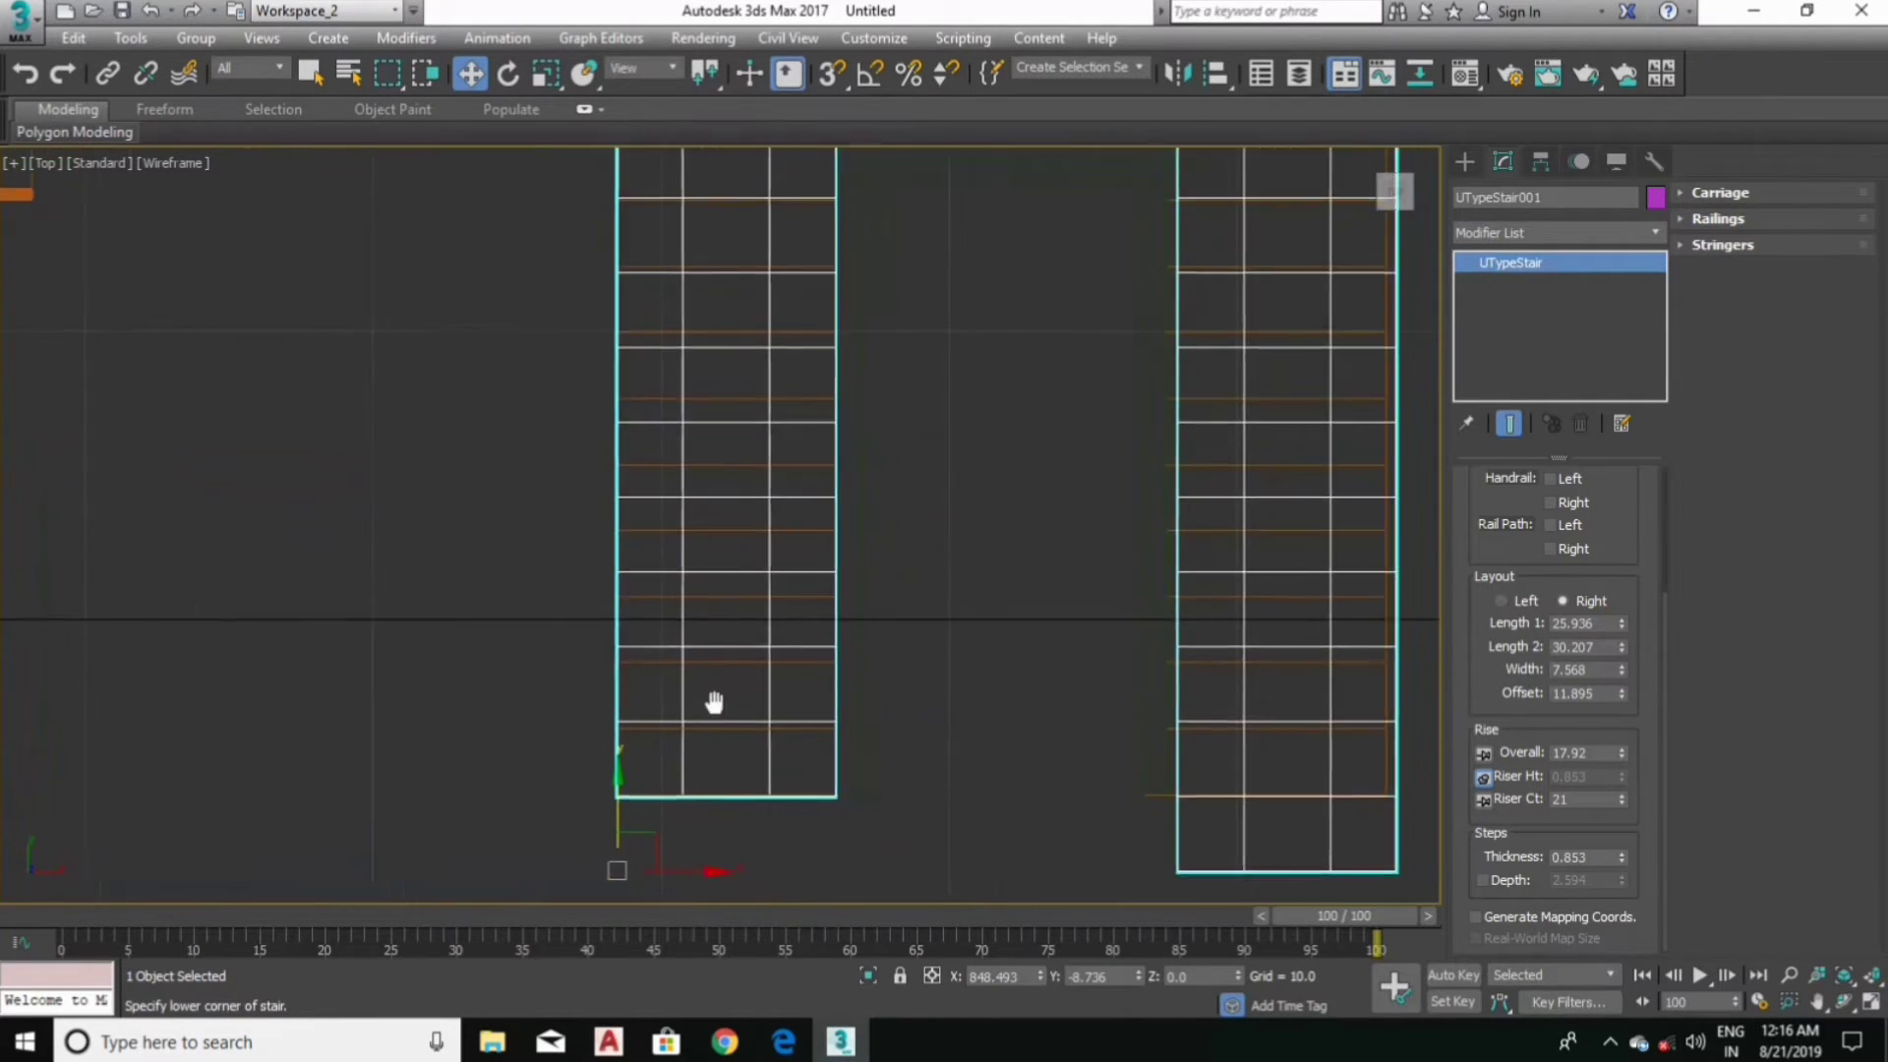
scroll(641, 759, up, 1)
middle_drag(964, 740, 930, 748)
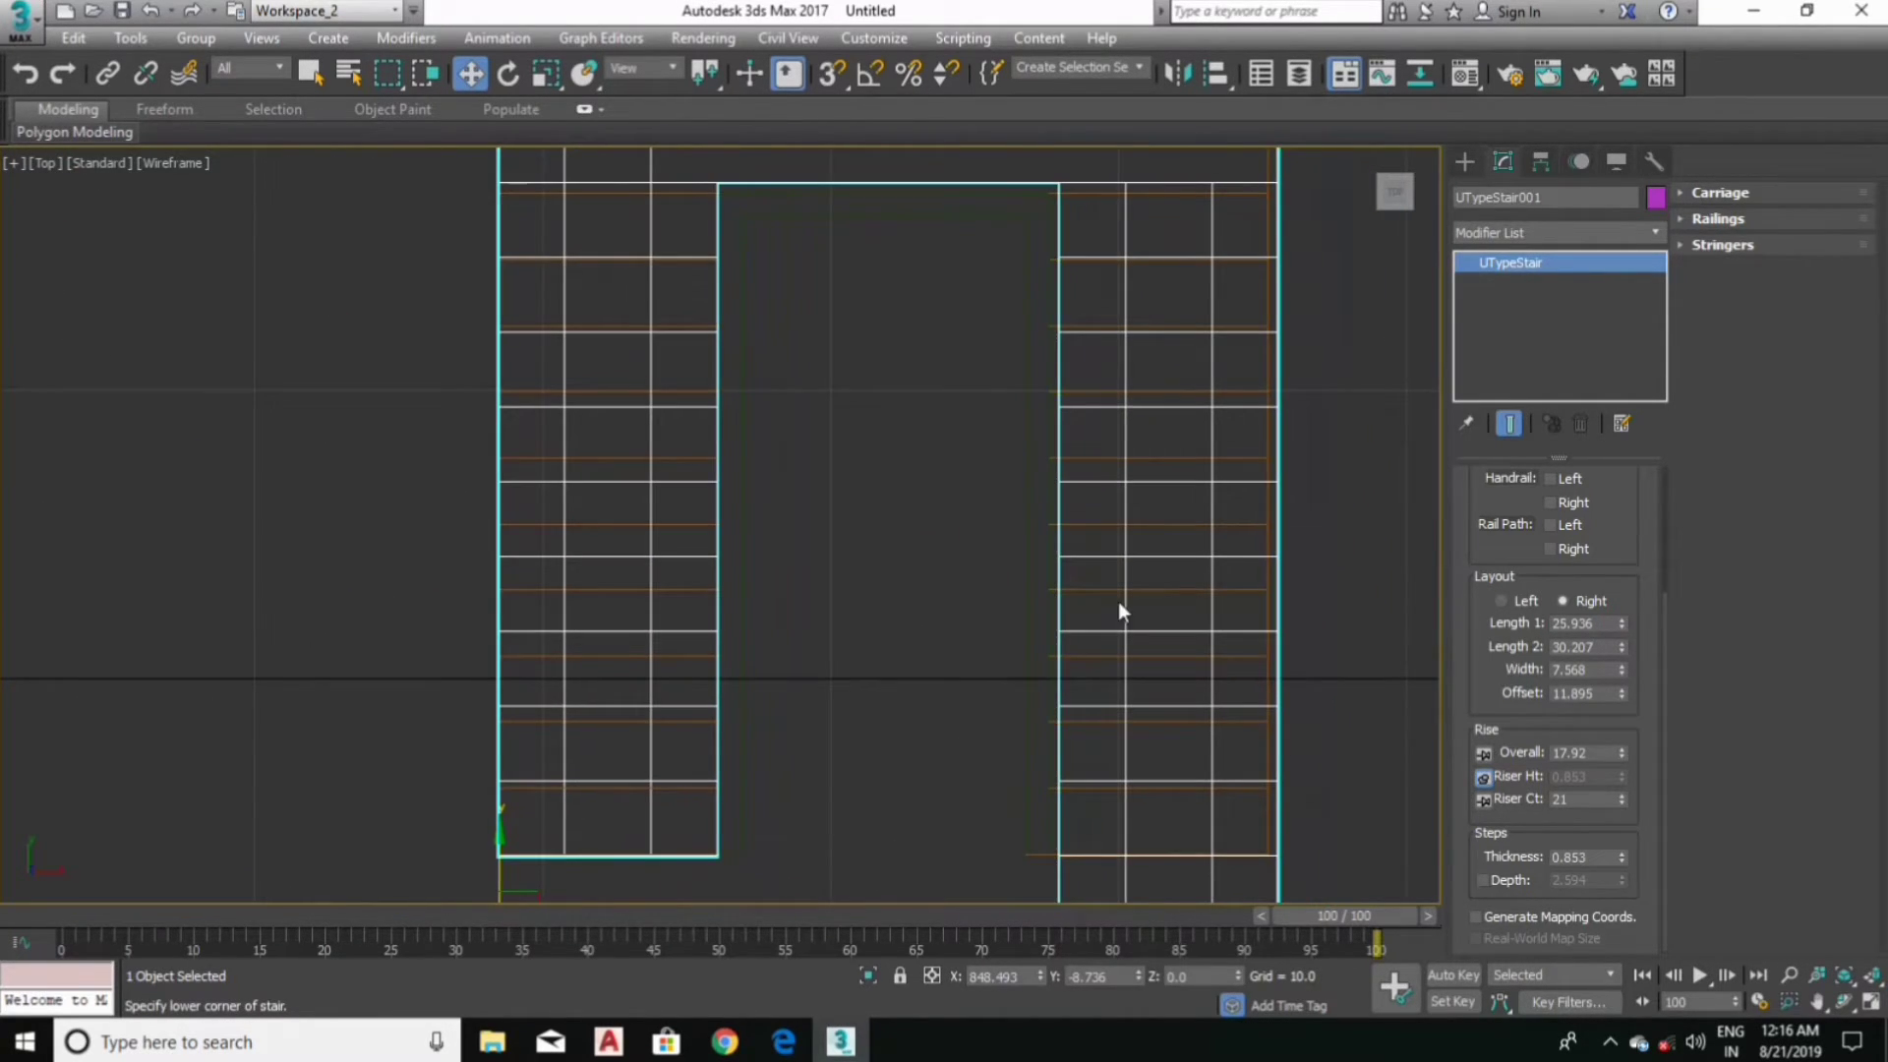
scroll(1121, 610, down, 2)
middle_drag(1121, 610, 1098, 619)
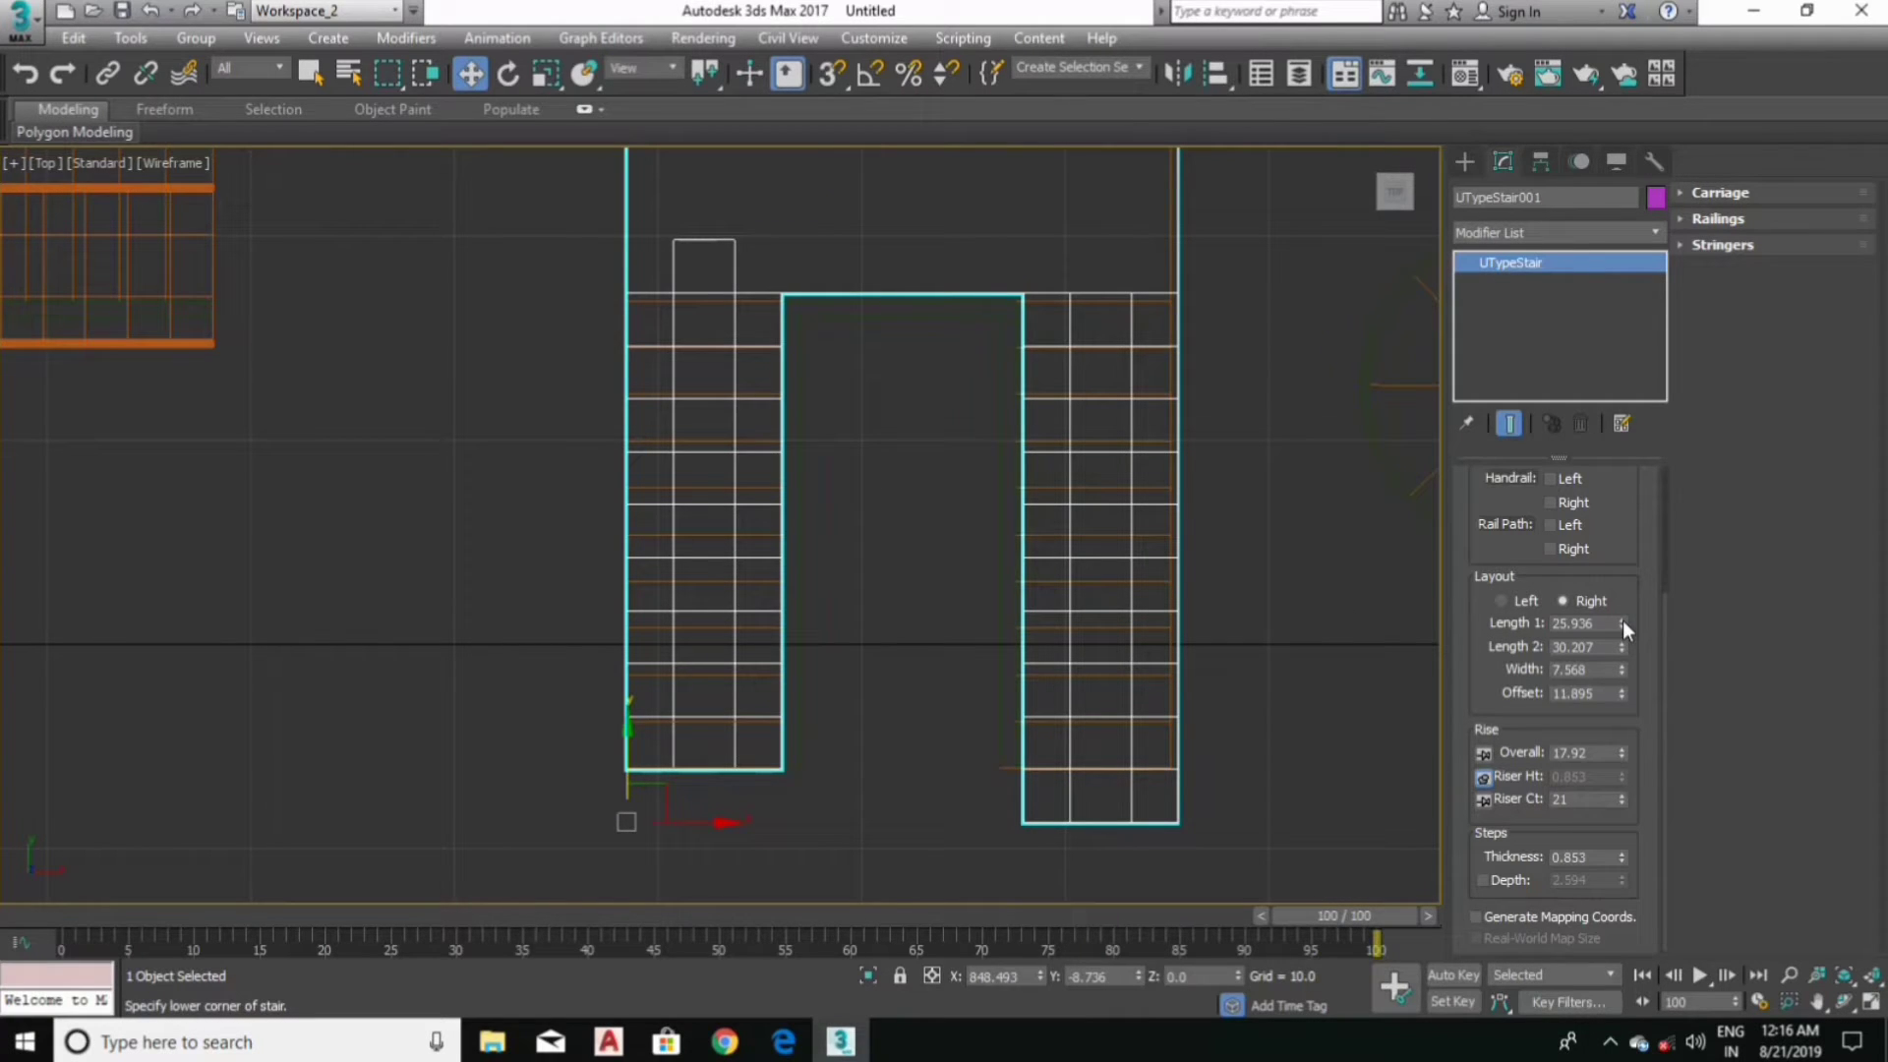
drag(1619, 624, 1619, 630)
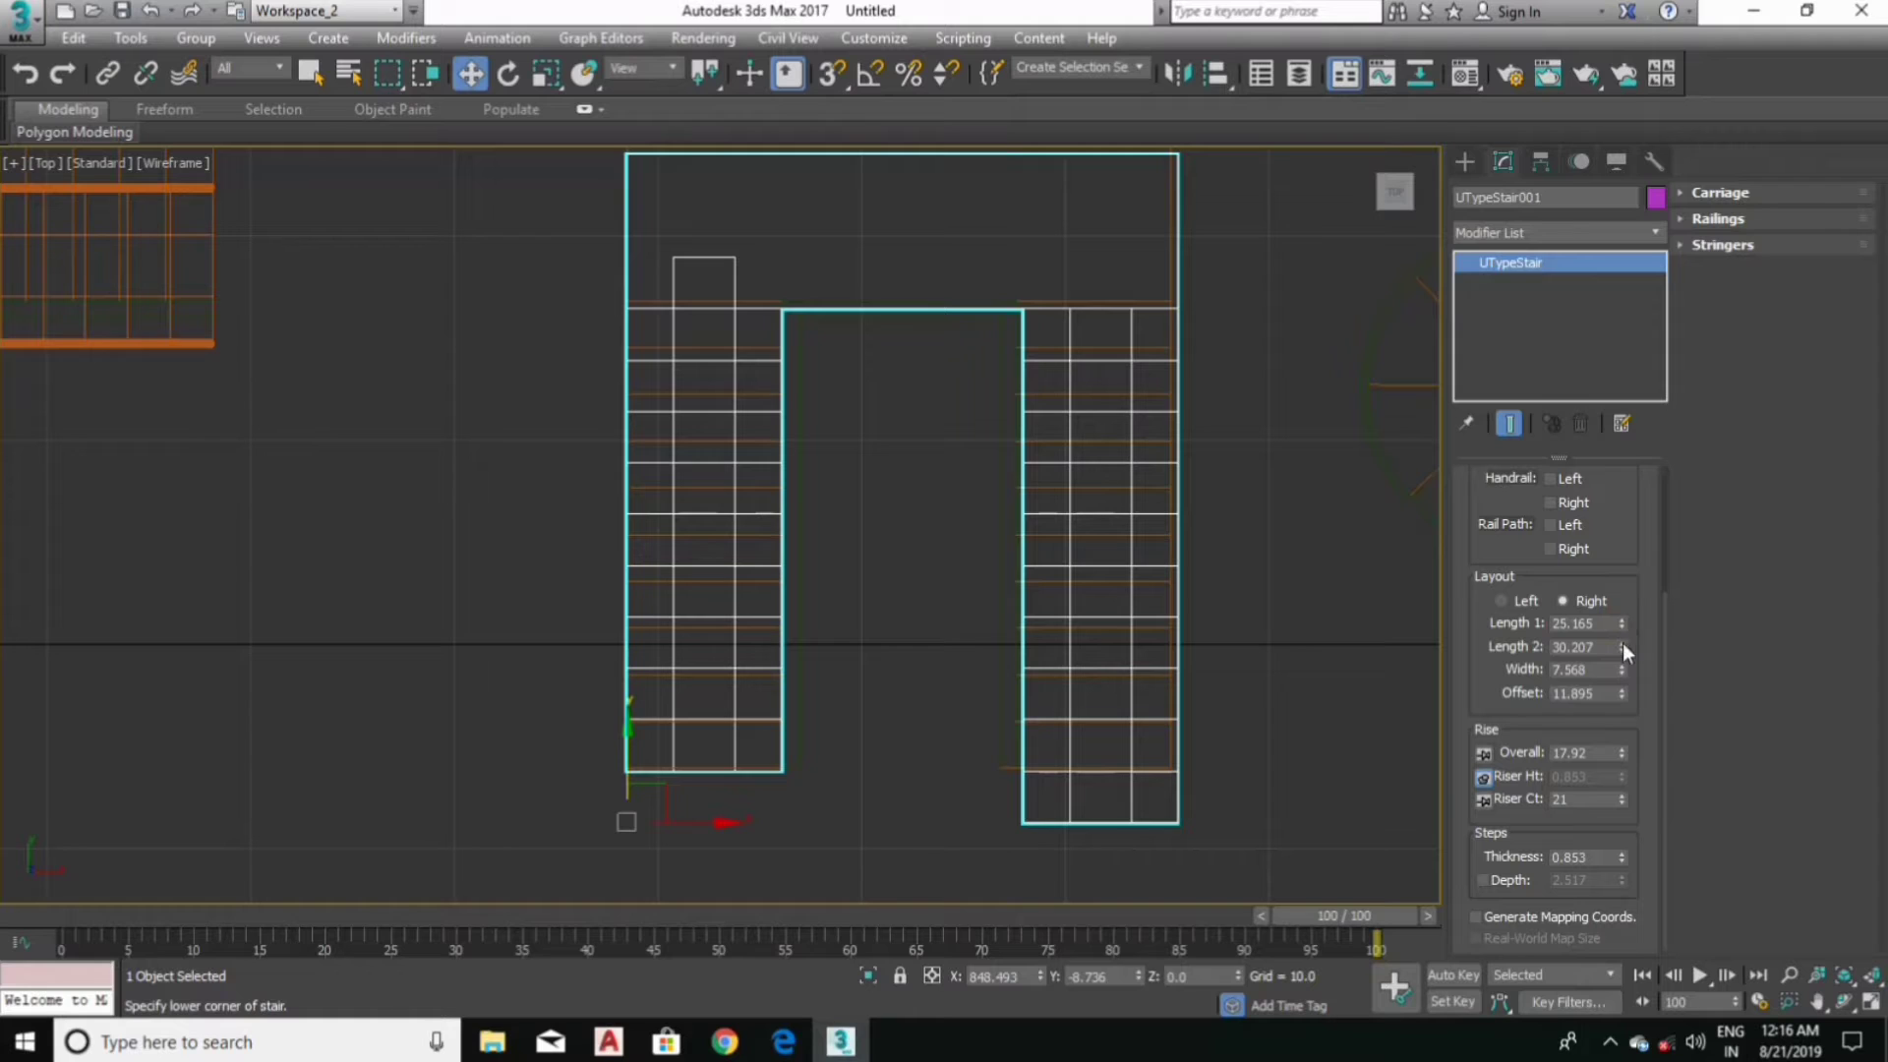
drag(1622, 645, 1626, 654)
click(1485, 800)
click(1485, 777)
key(Return)
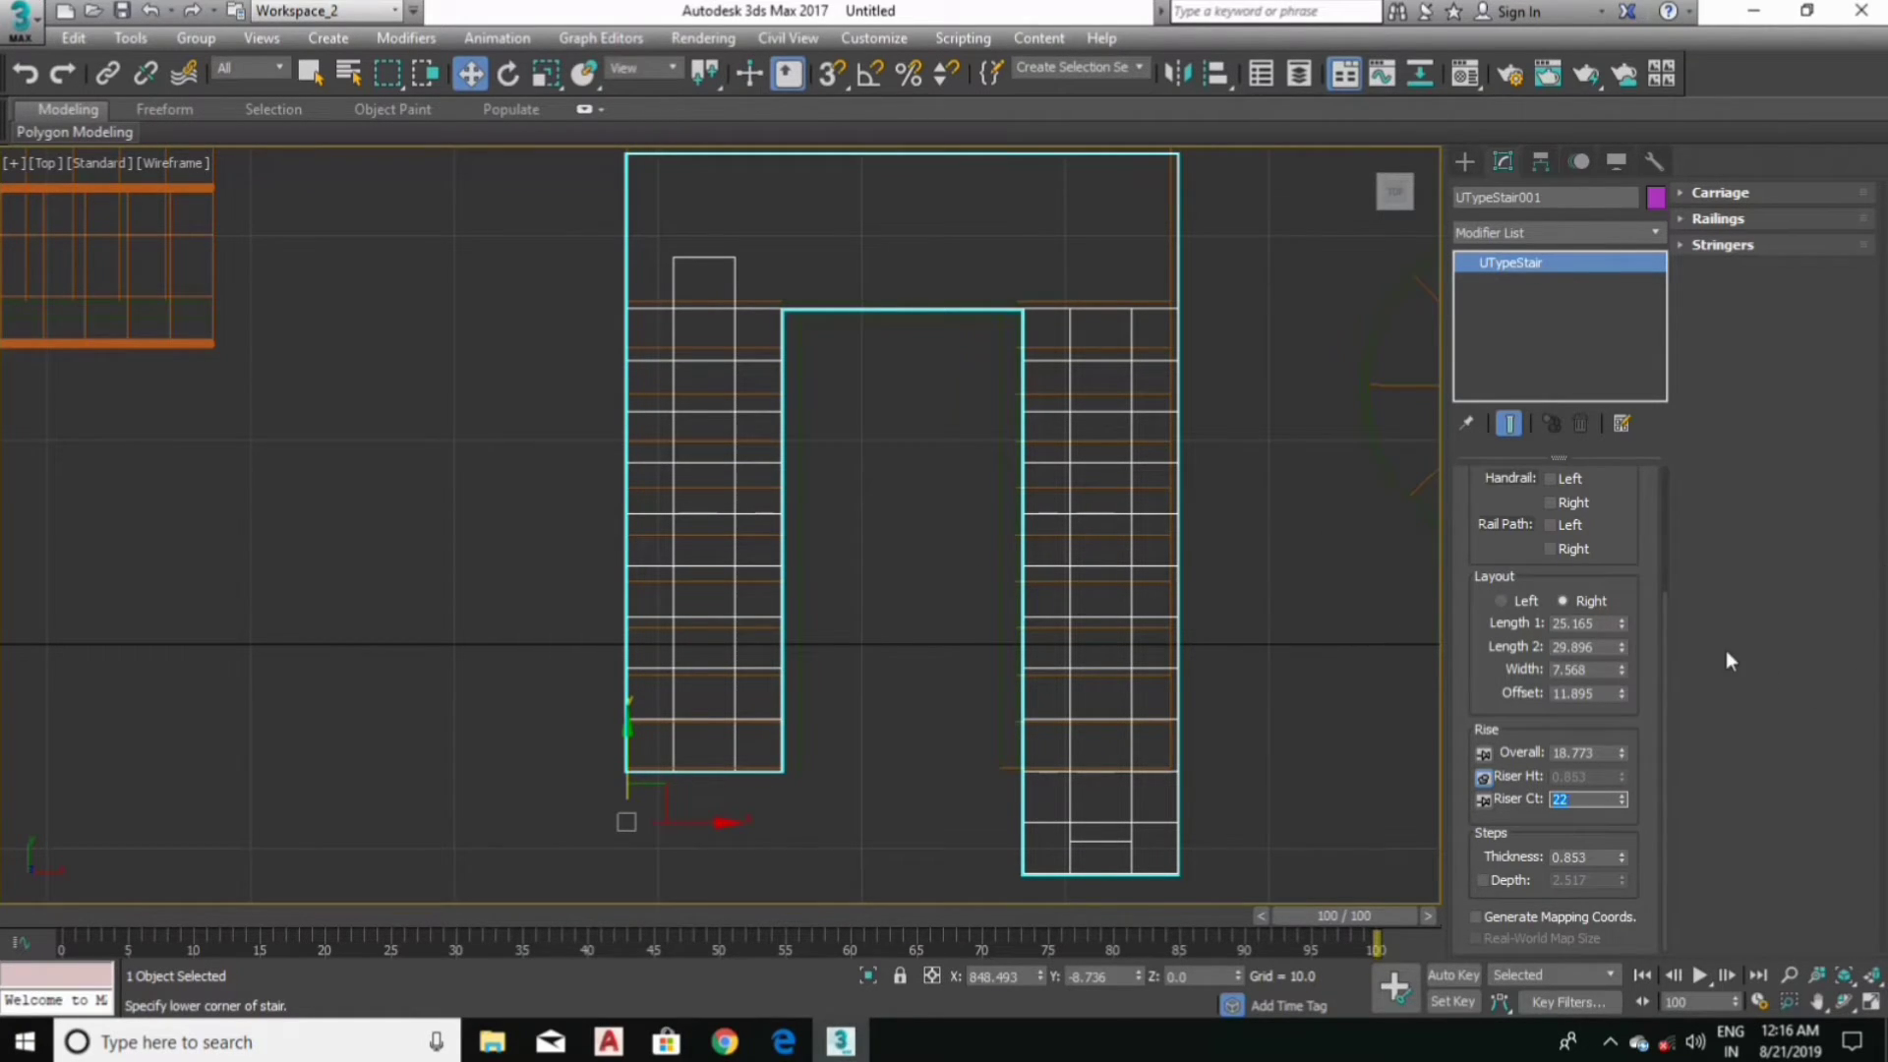
drag(1621, 646, 1628, 665)
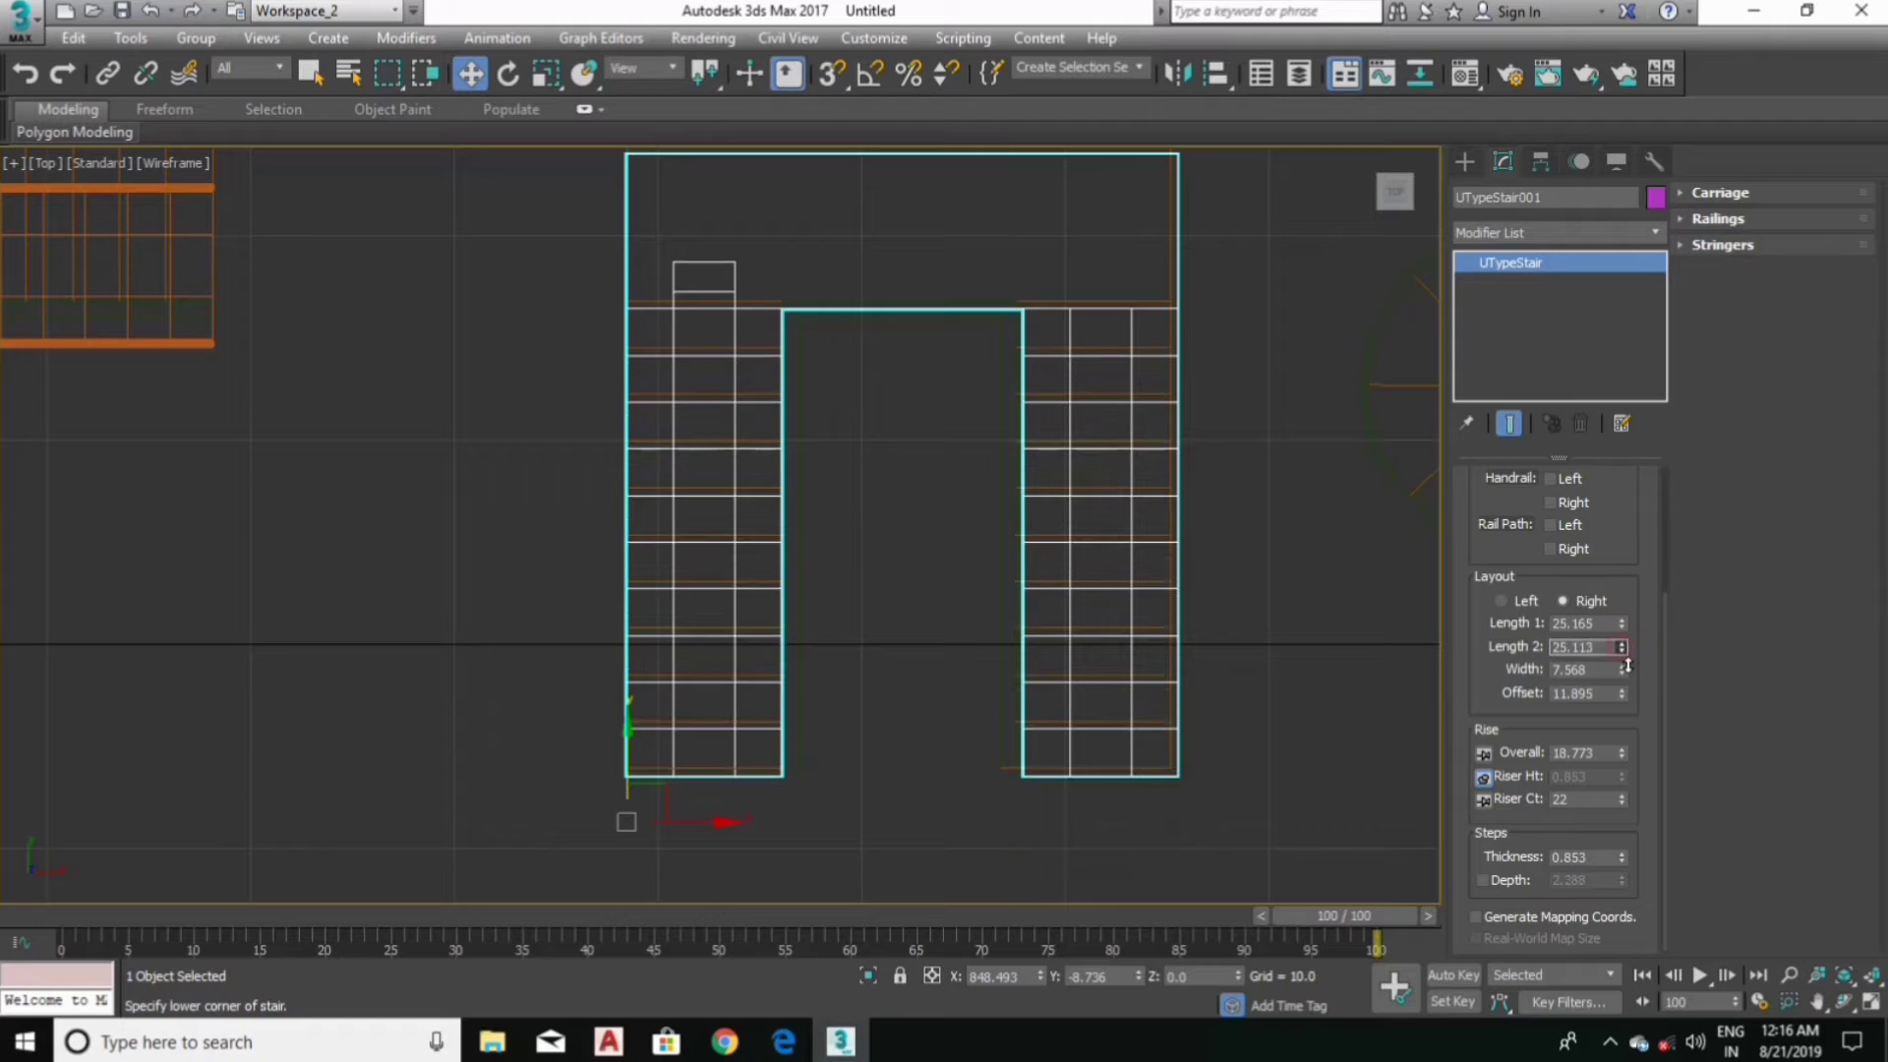
scroll(617, 801, up, 3)
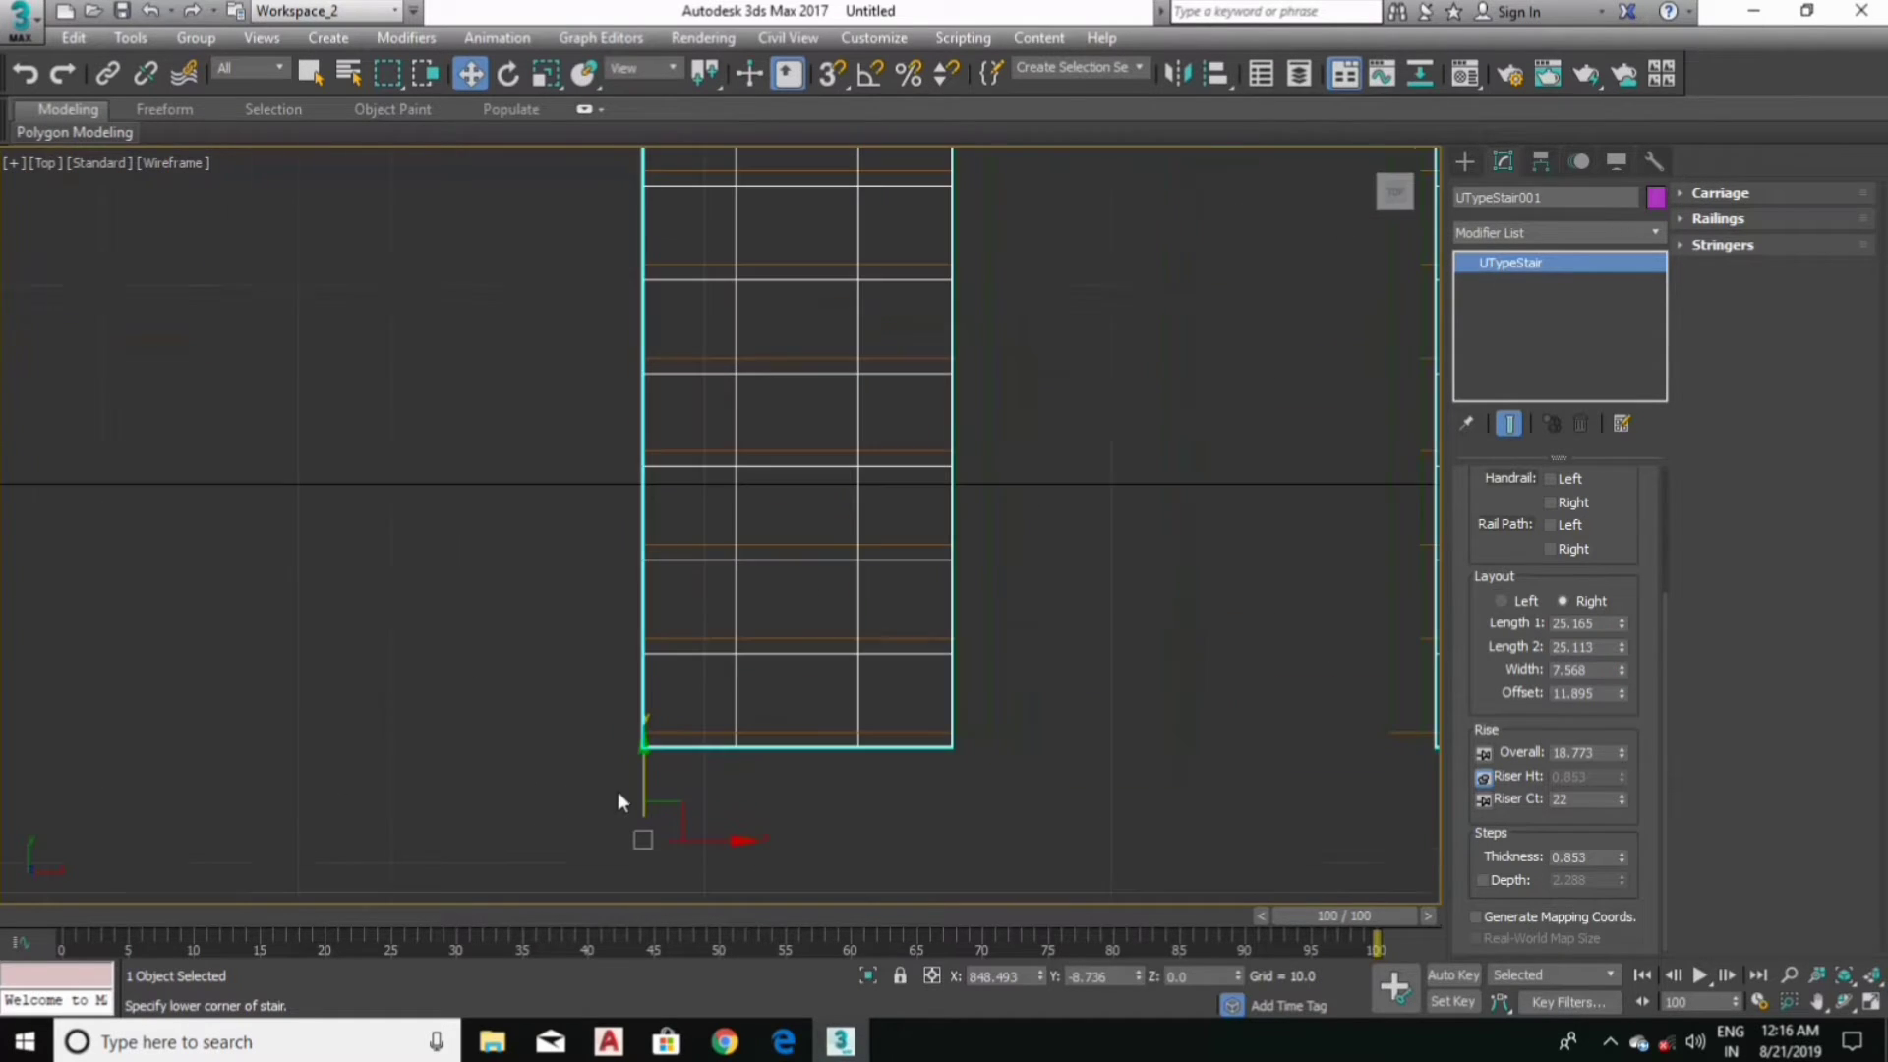
scroll(521, 684, down, 4)
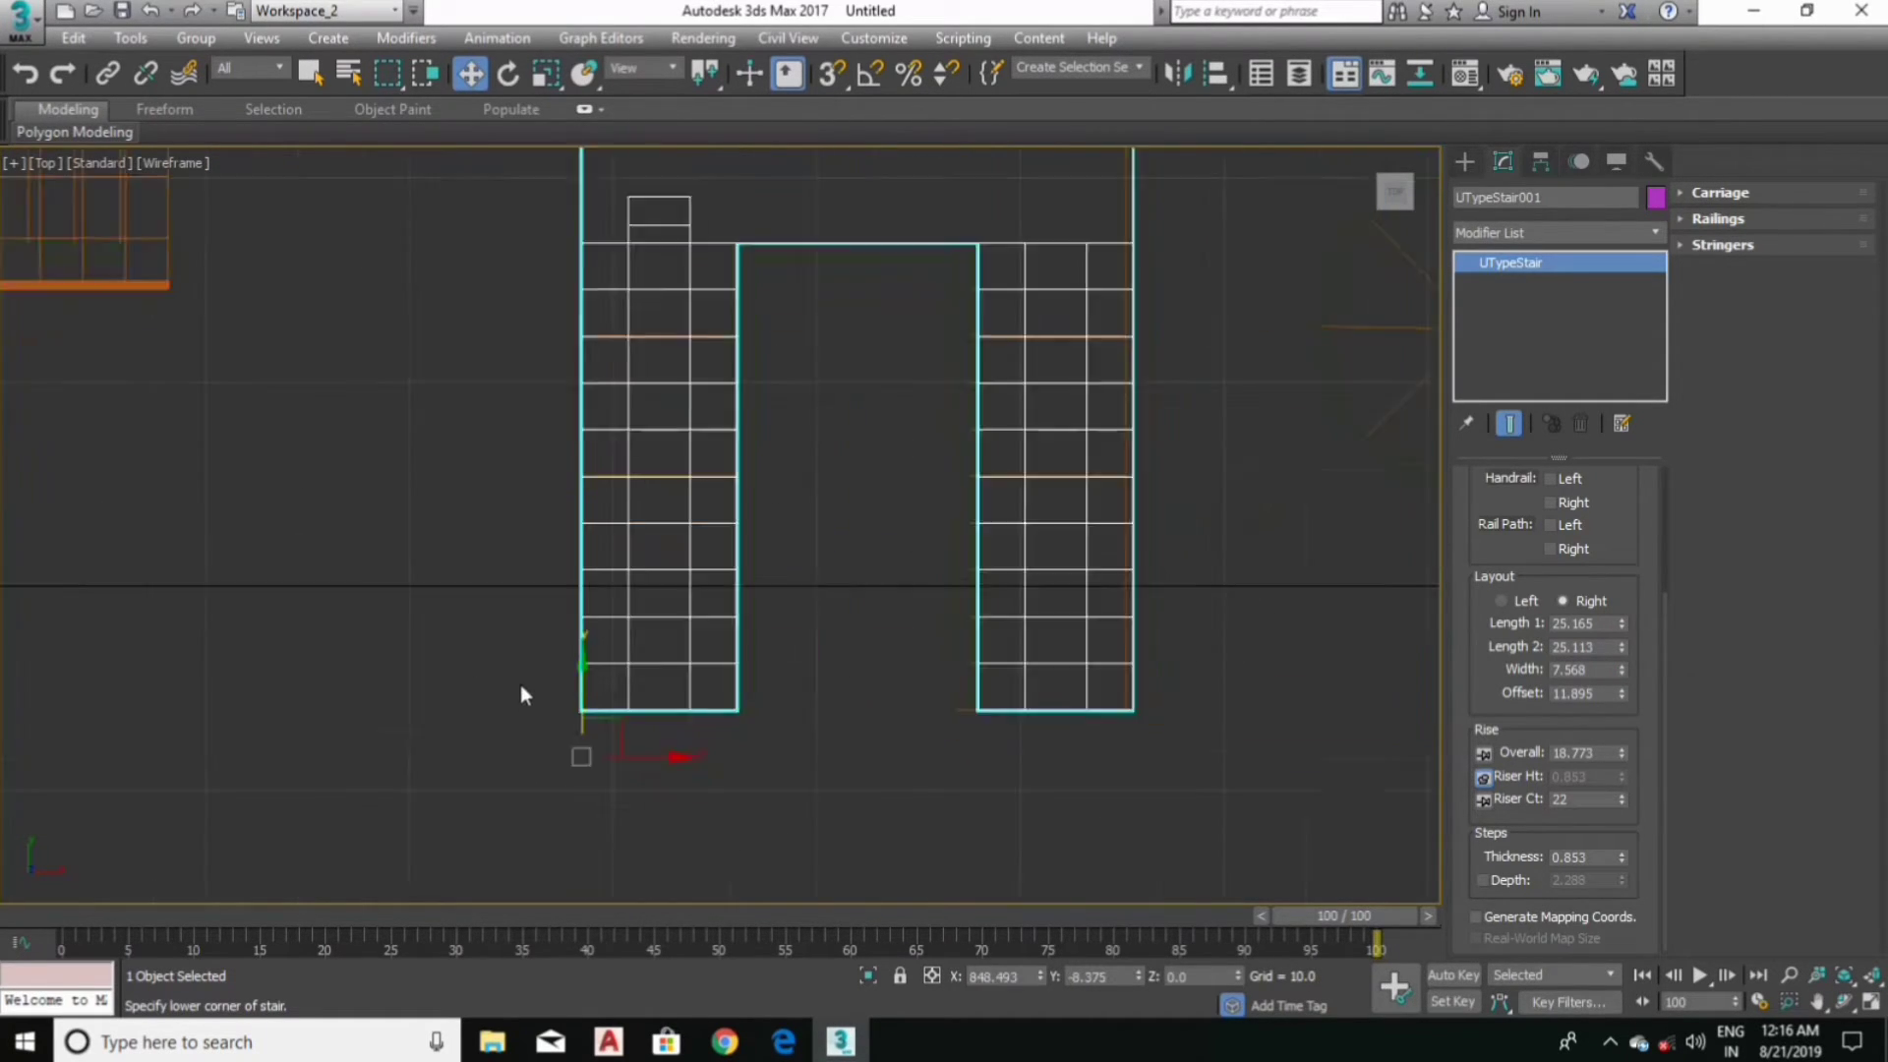
Step: Orbit the 3D view to inspect the finished U-stair
key(alt+w)
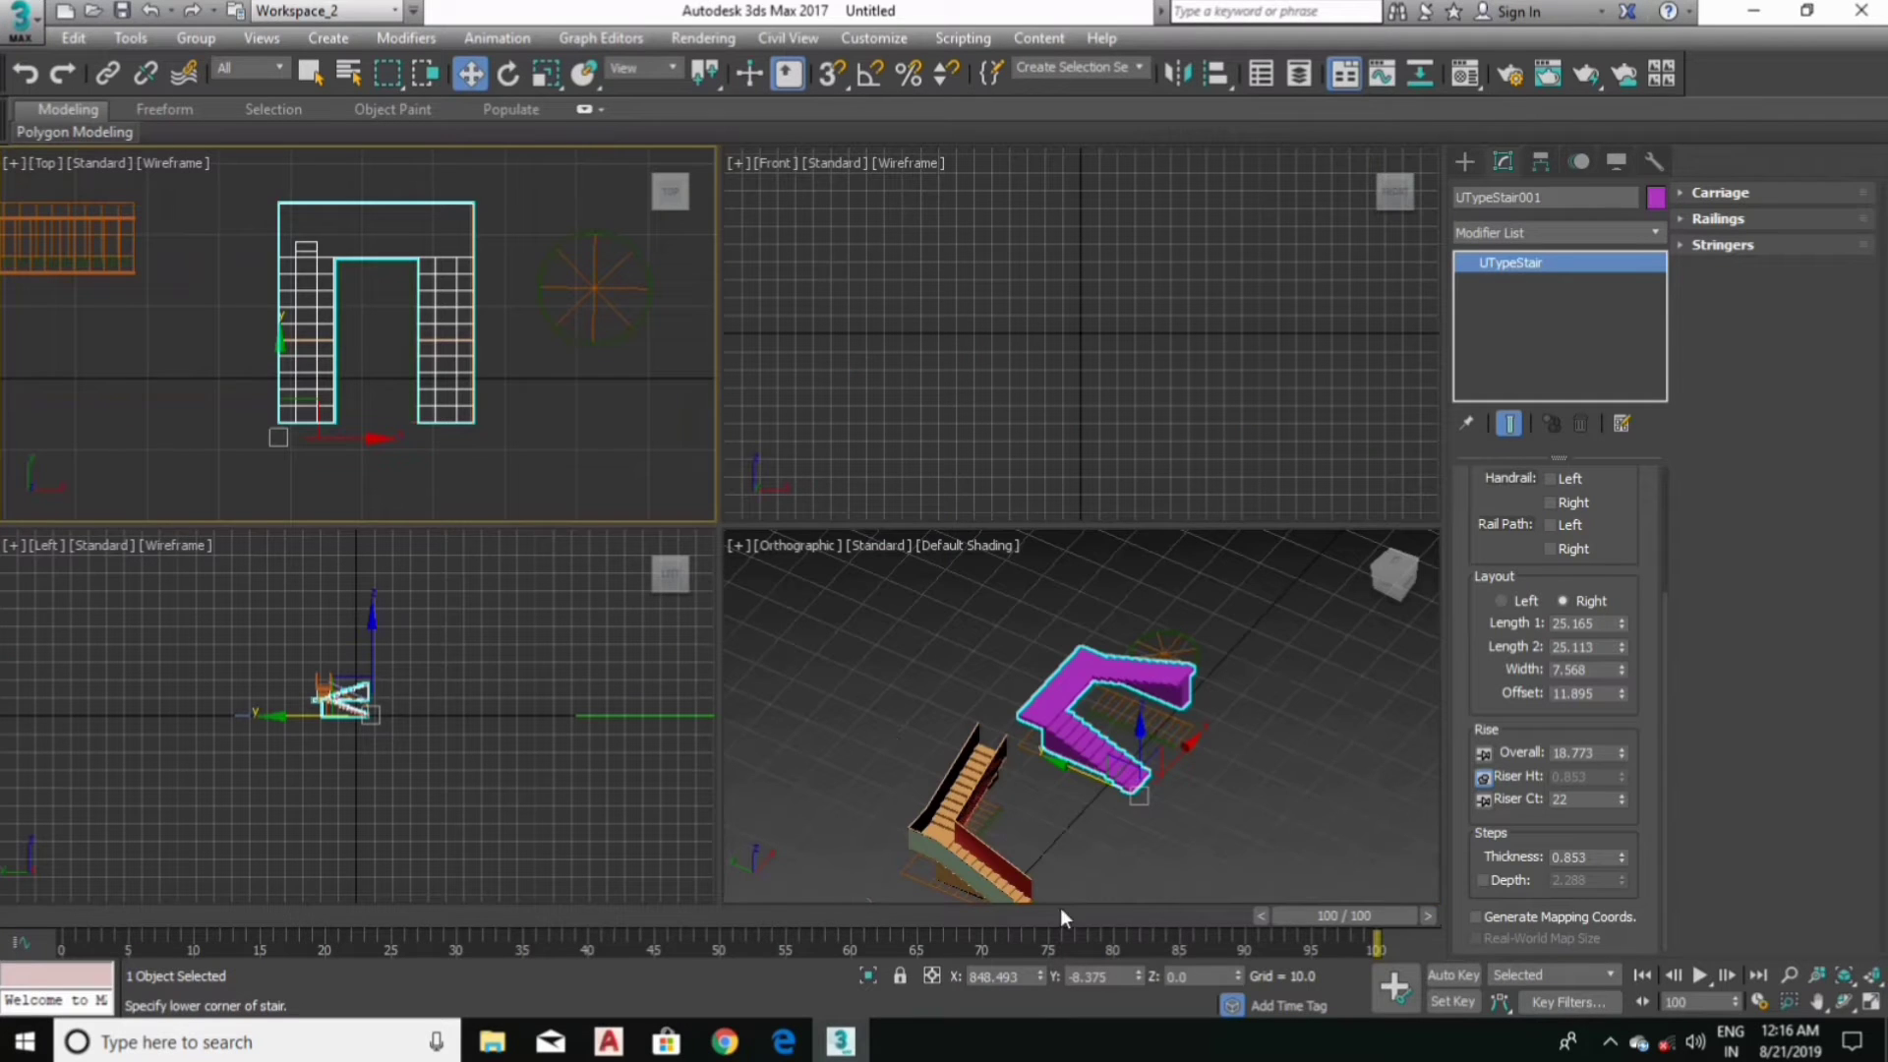
mouse_move(994, 787)
middle_down()
mouse_move(1134, 772)
mouse_move(1025, 769)
middle_up()
scroll(1025, 769, up, 2)
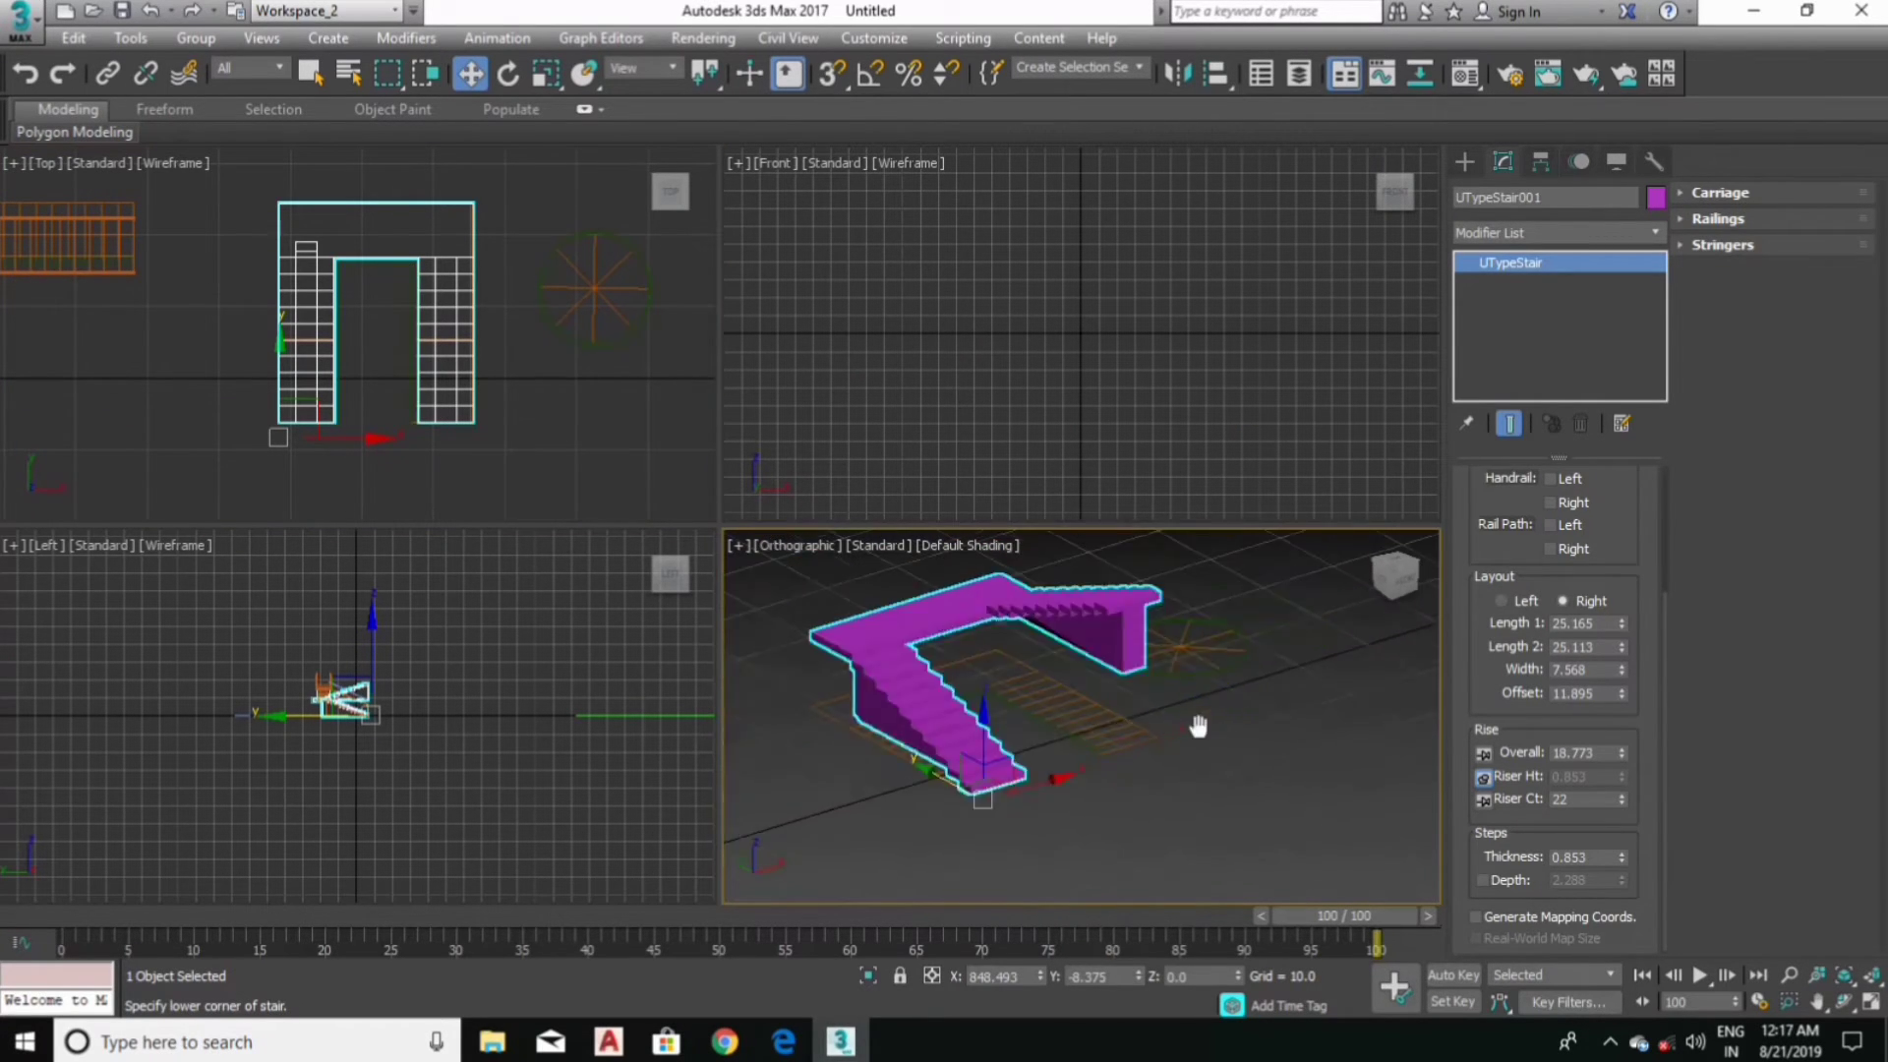
middle_drag(1200, 725, 841, 730)
scroll(885, 777, up, 3)
scroll(885, 777, up, 1)
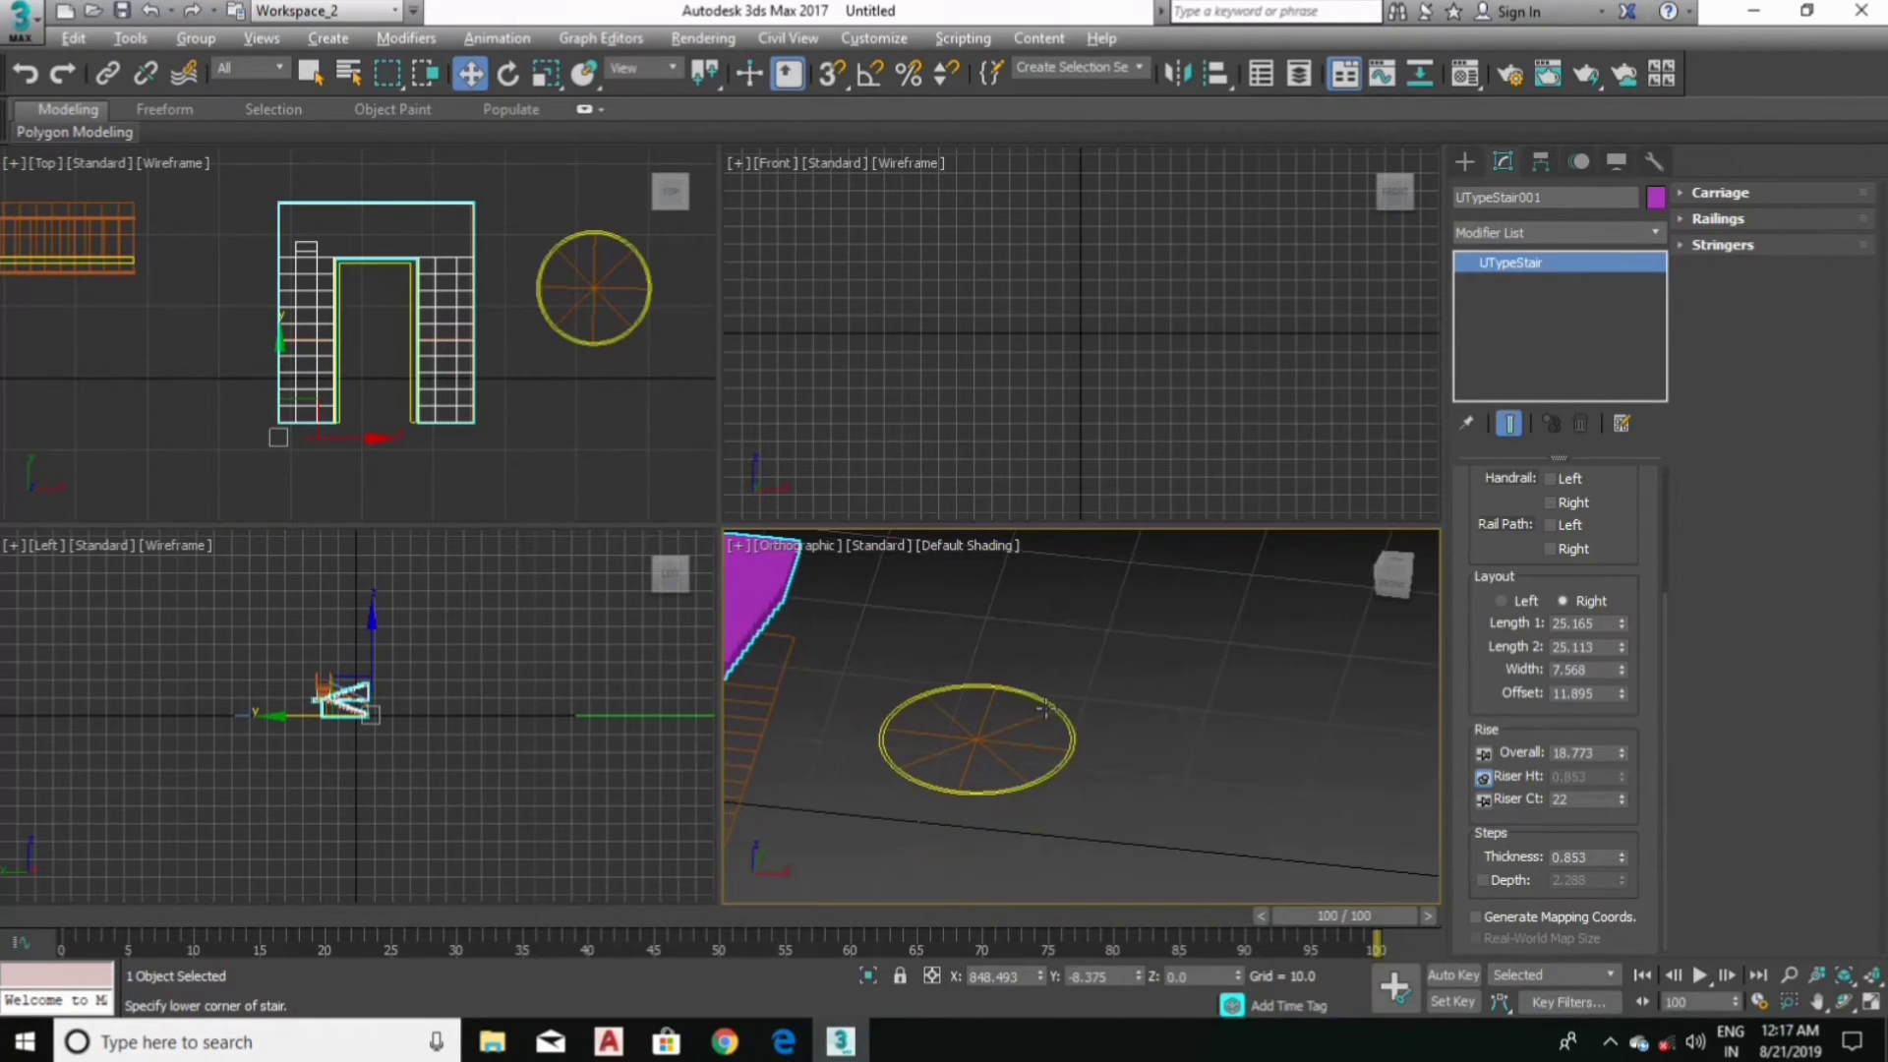
key(alt+w)
click(1464, 162)
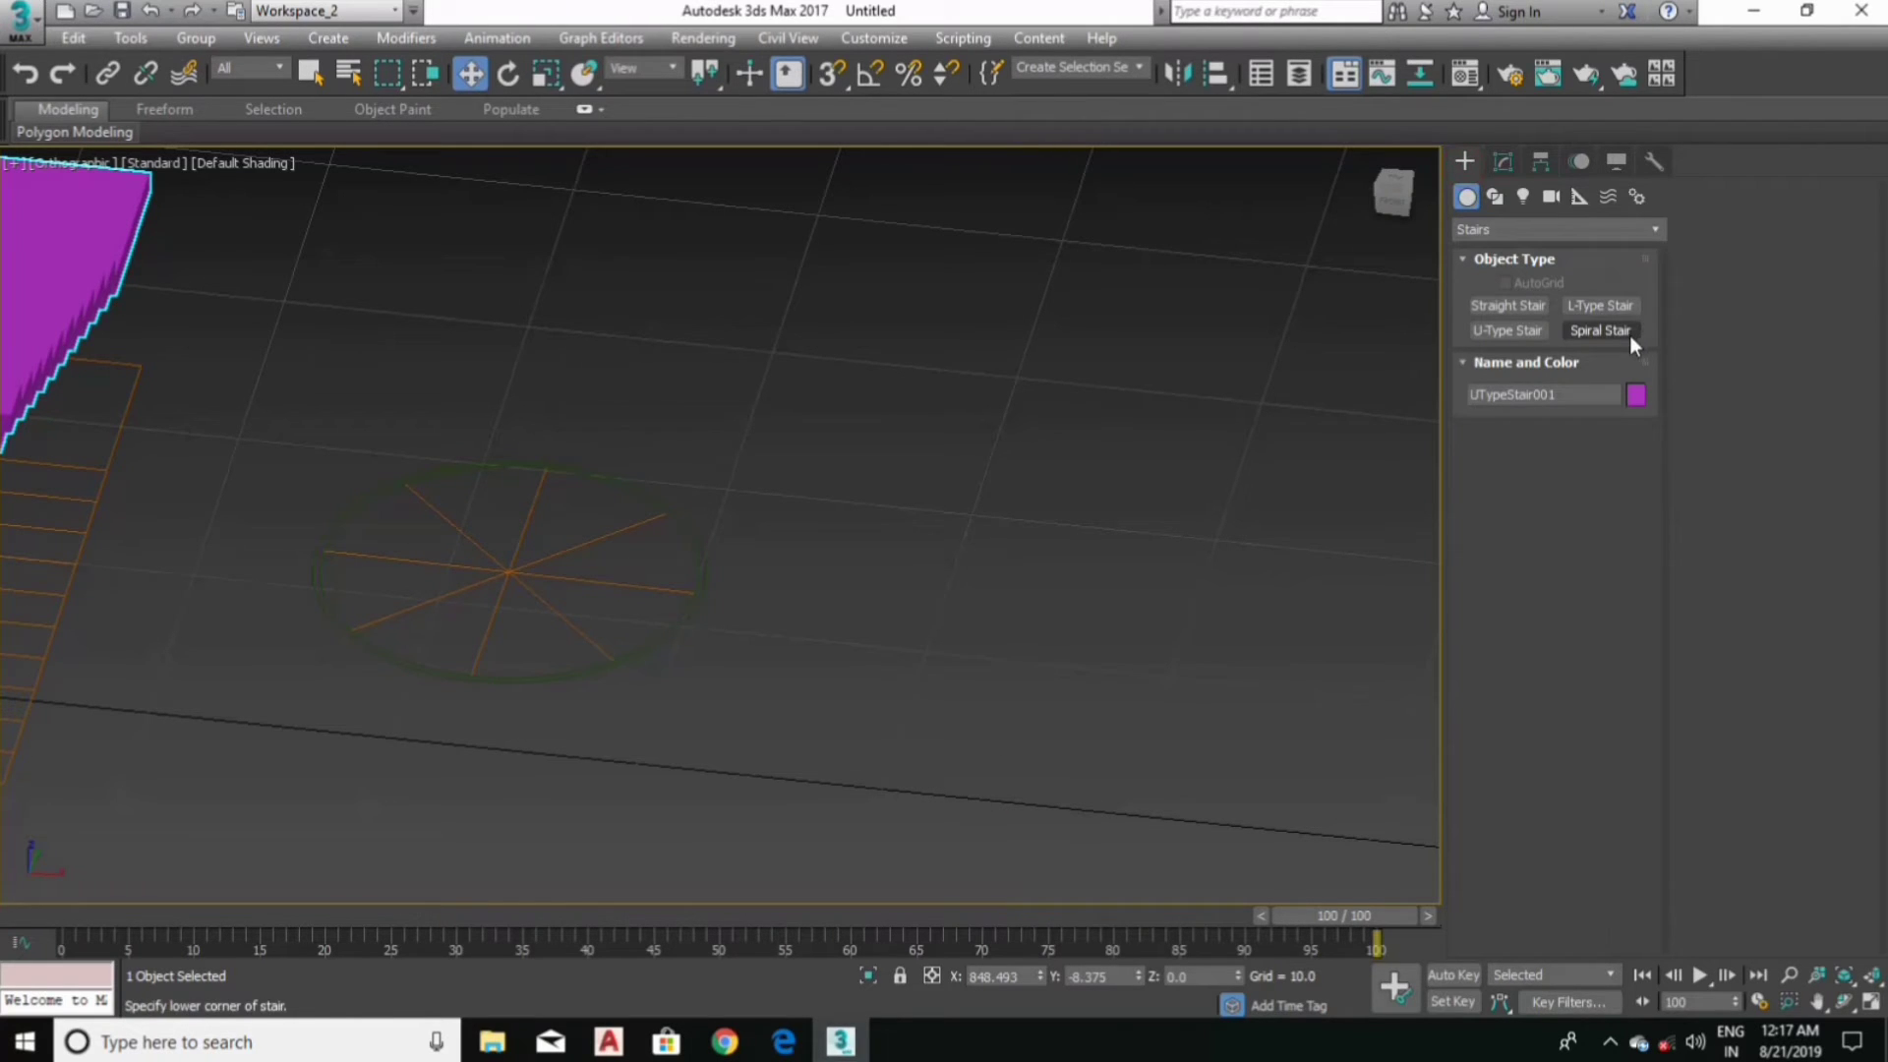
Step: Draw a spiral stair of radius 7.628 beside the purple stairs, with height 22.771
click(1612, 333)
scroll(477, 536, up, 3)
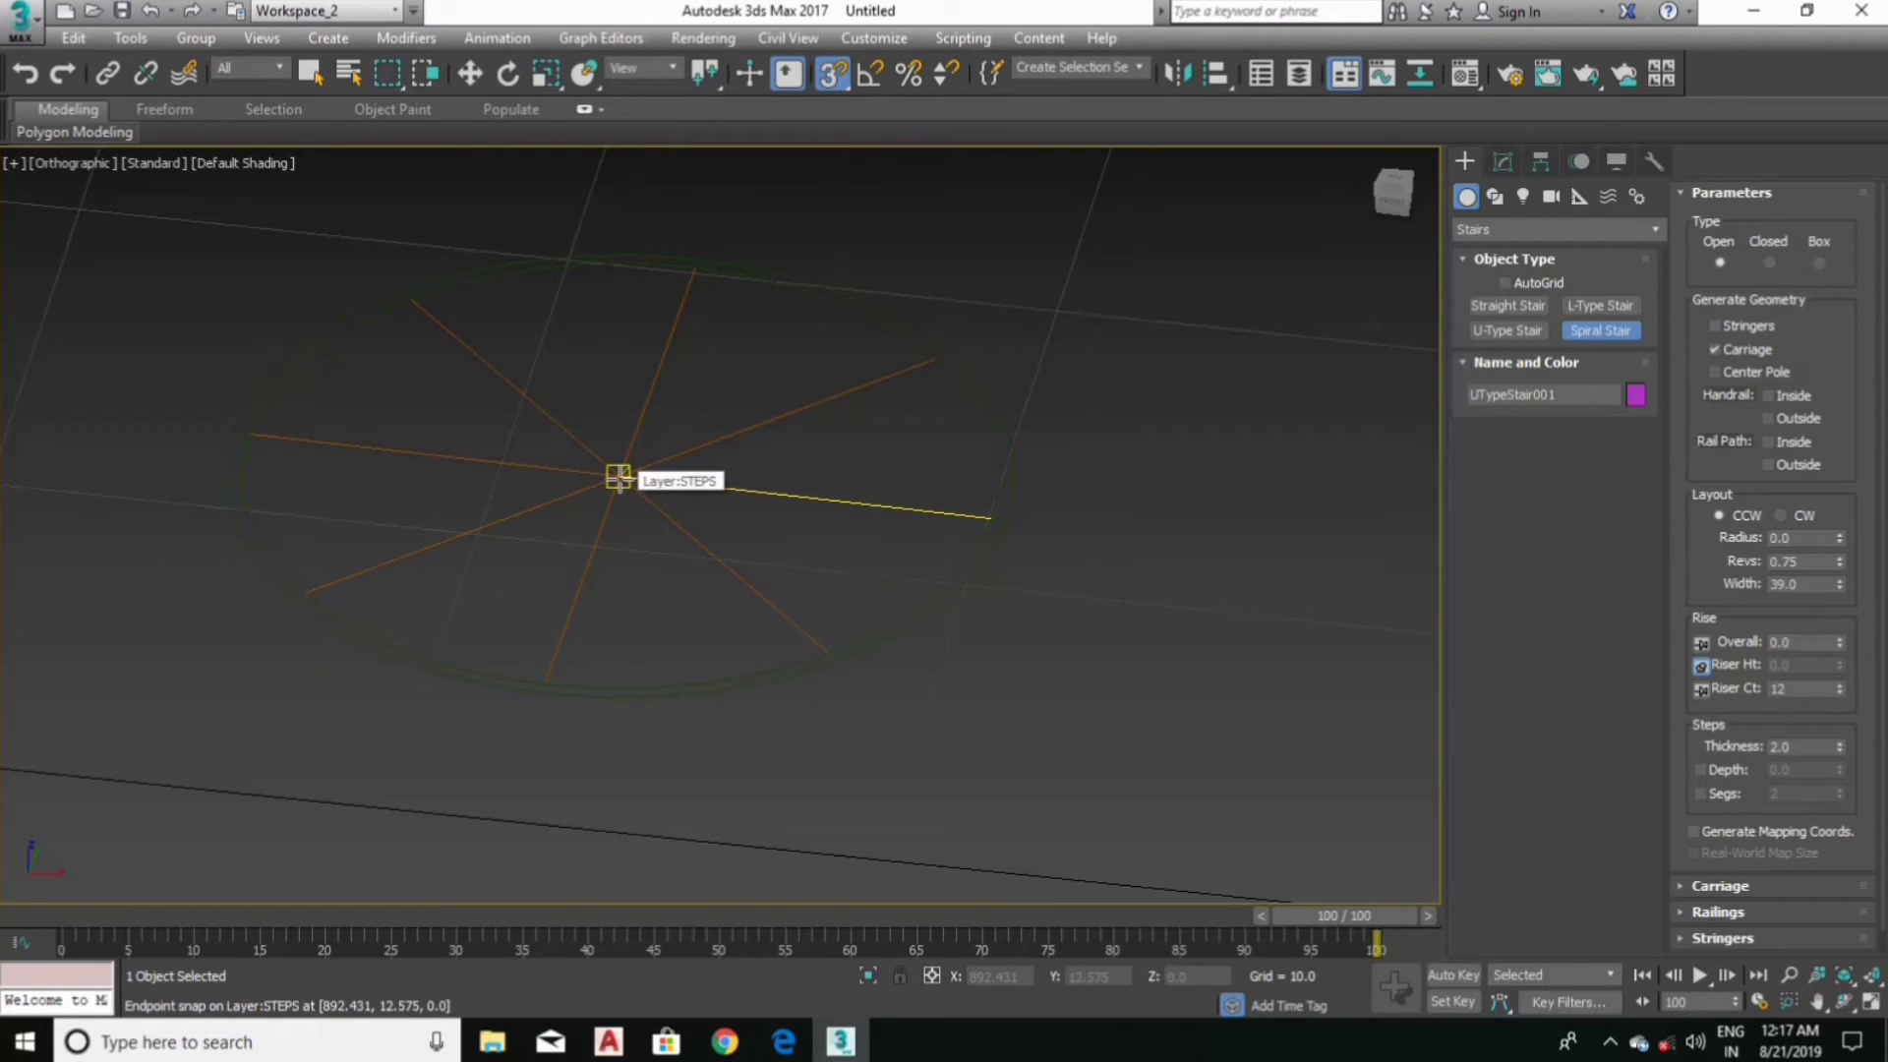
drag(619, 477, 793, 633)
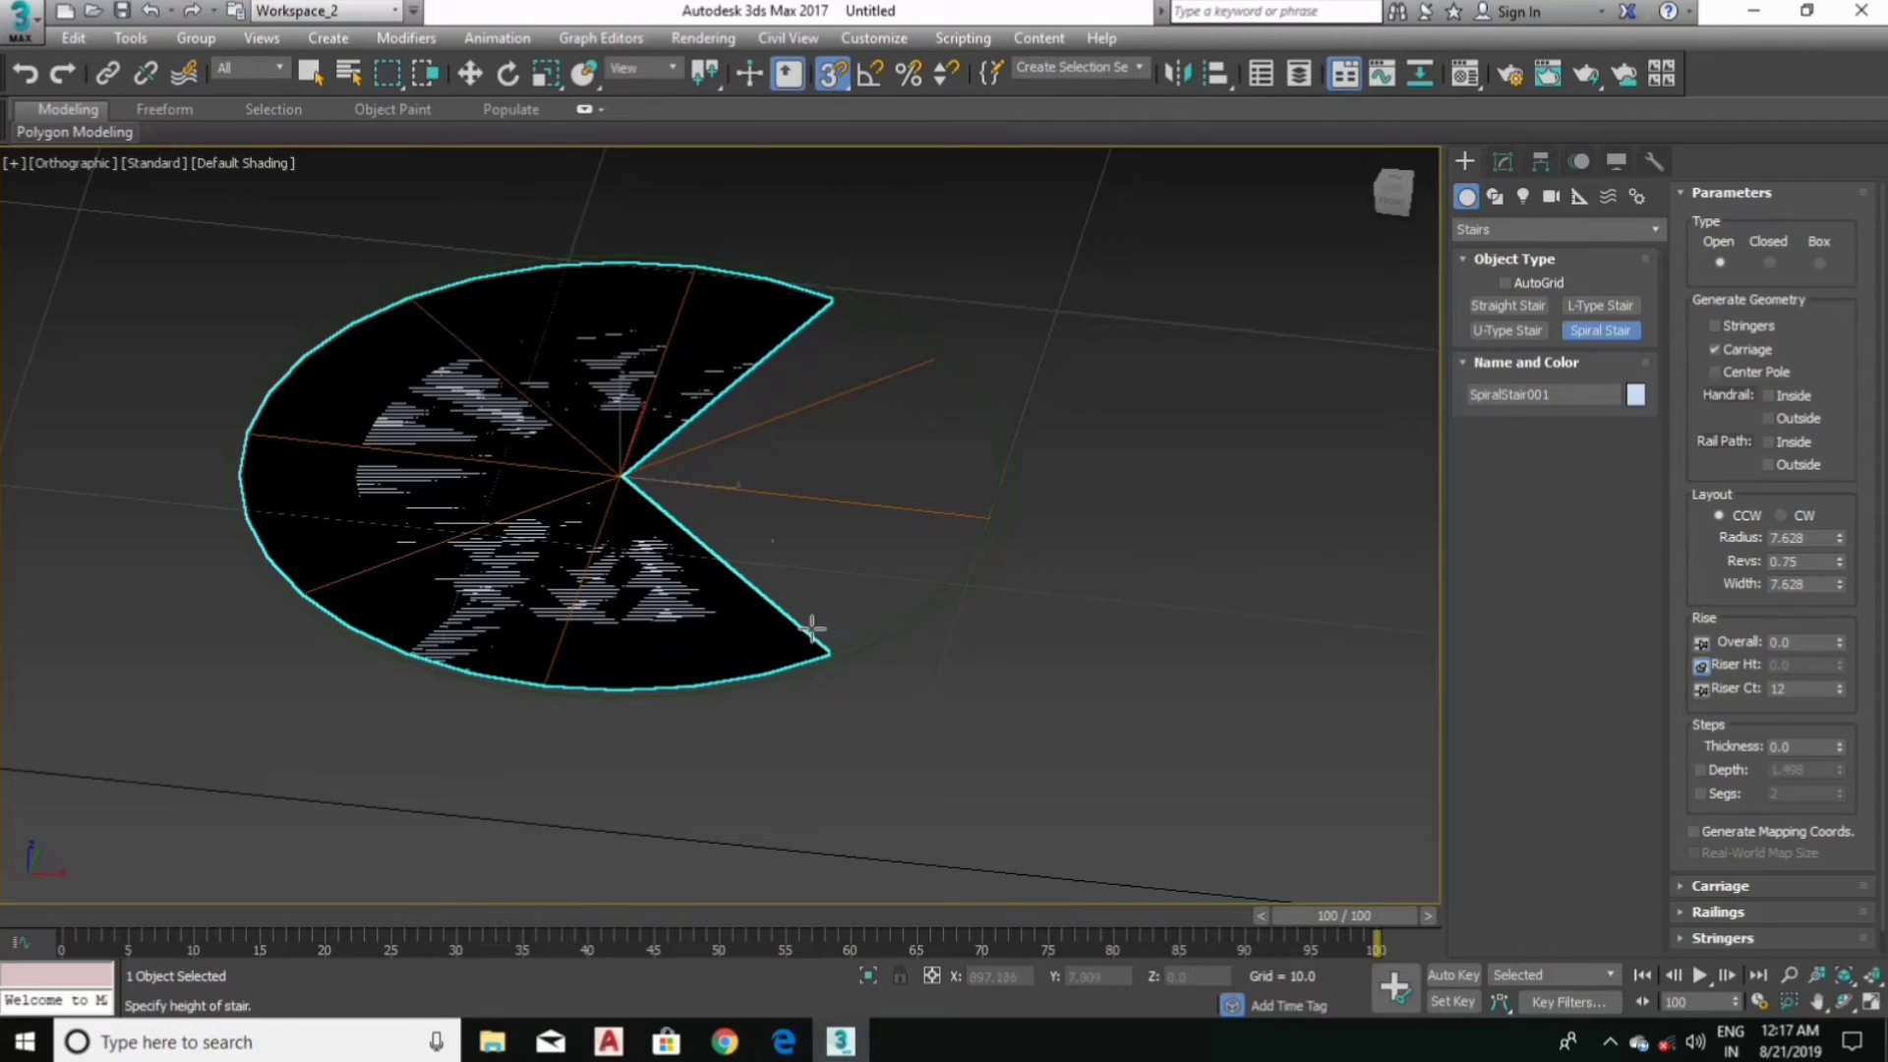
scroll(792, 521, down, 3)
alt+middle_drag(777, 507, 799, 307)
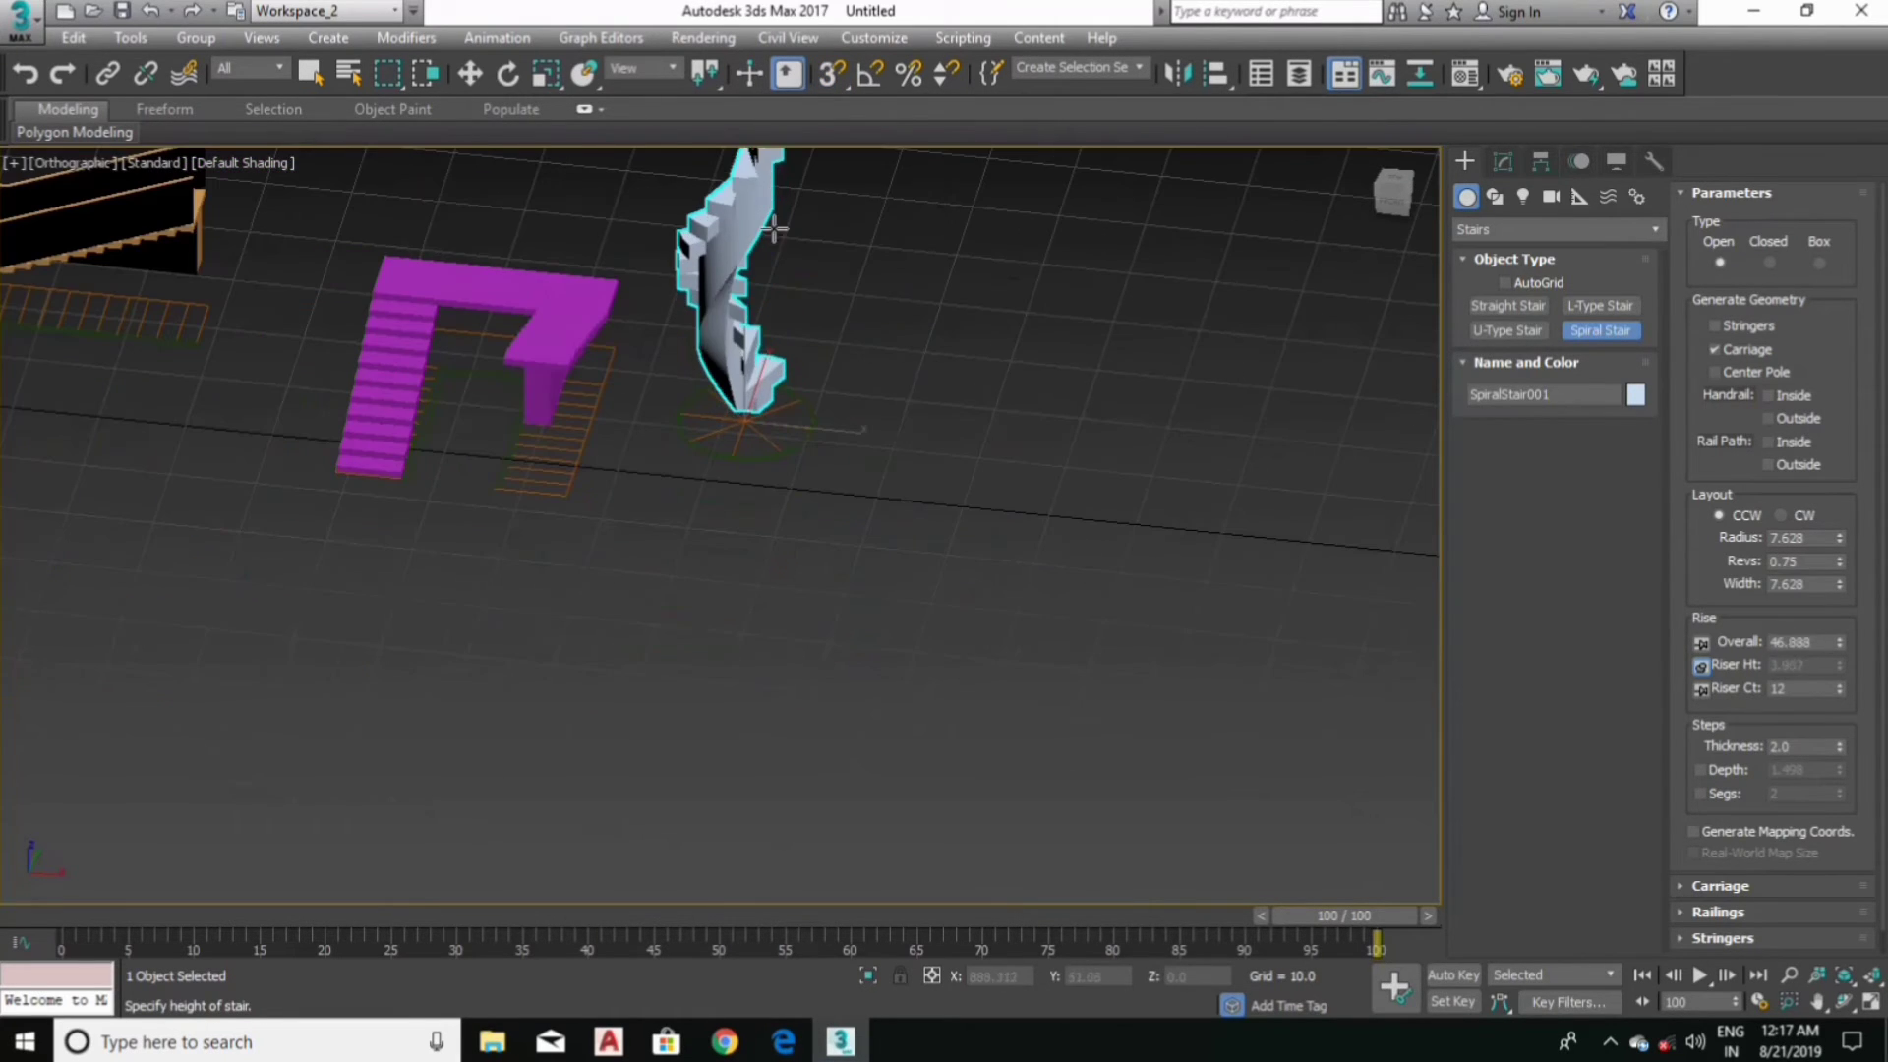
click(784, 438)
mouse_move(784, 438)
alt+middle_down()
mouse_move(705, 482)
mouse_move(611, 430)
mouse_move(700, 414)
alt+middle_up()
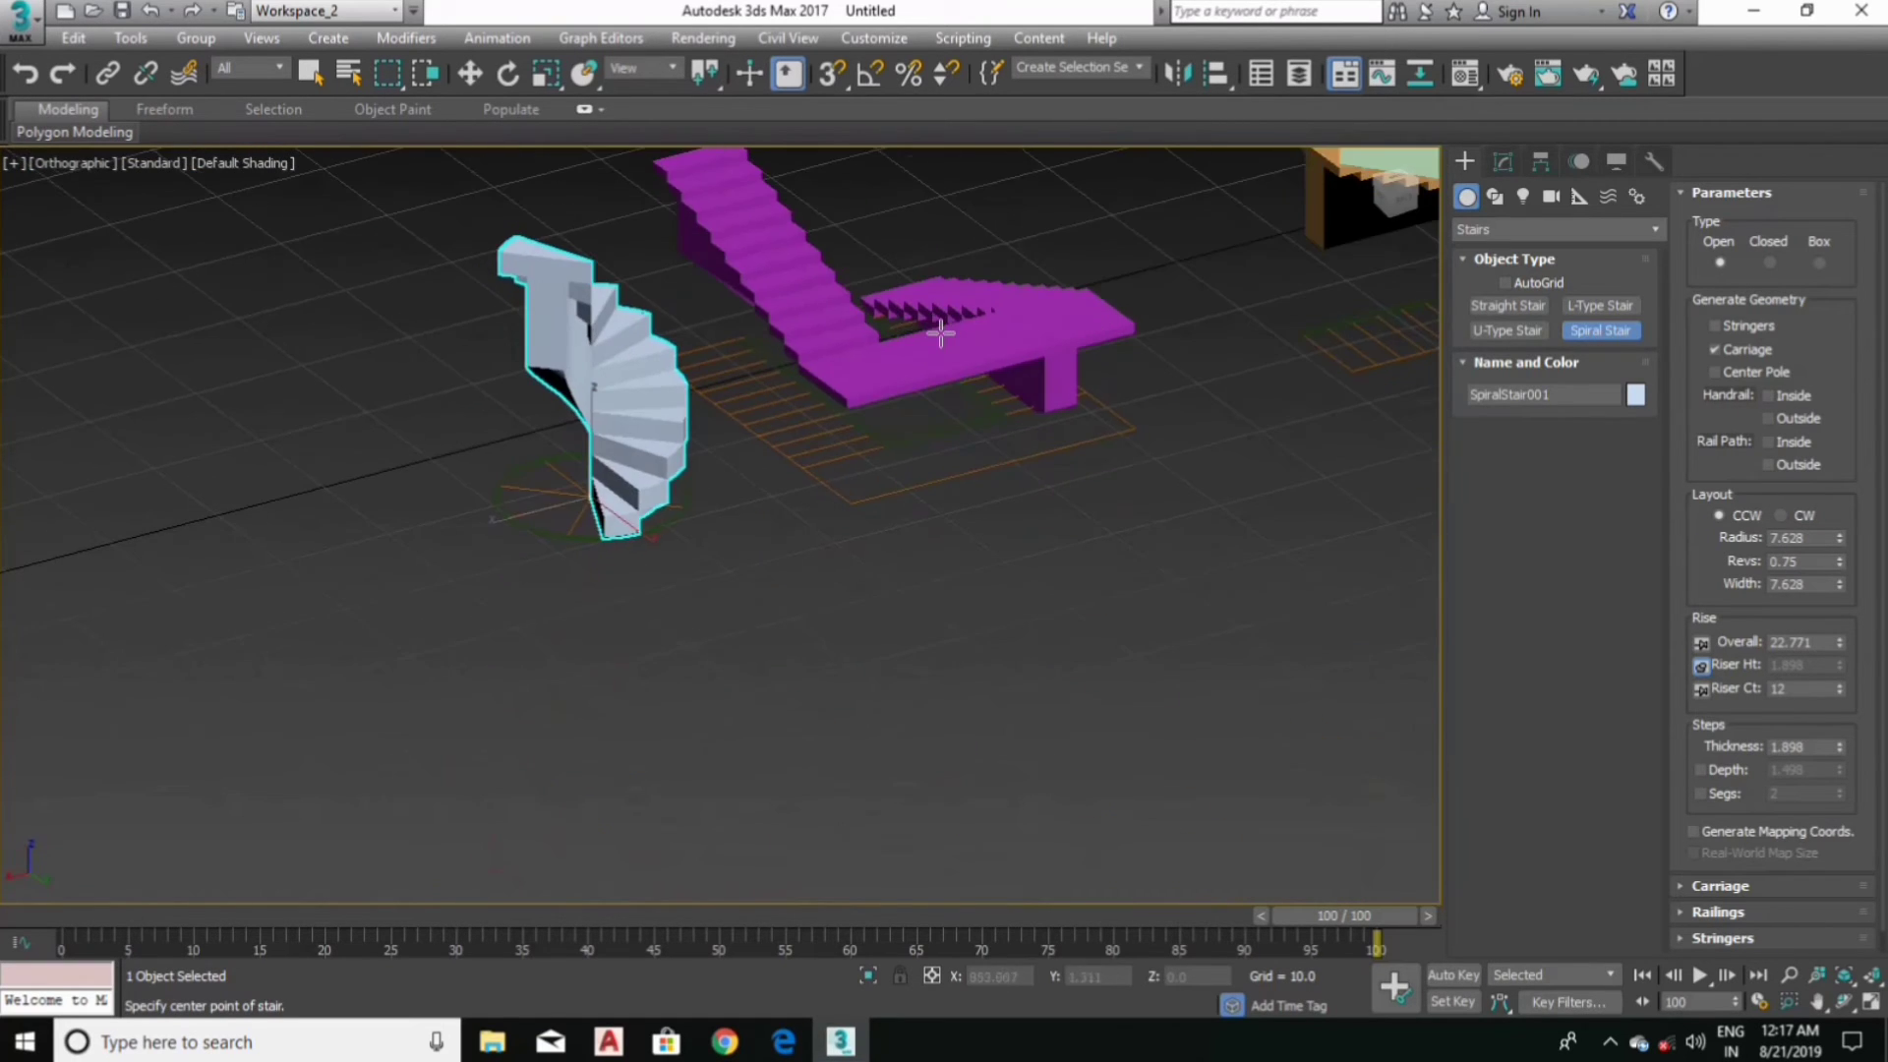
Step: Switch to the Move tool and show the Top view maximized in wireframe
scroll(700, 414, up, 5)
scroll(700, 414, down, 5)
key(w)
scroll(1117, 439, down, 3)
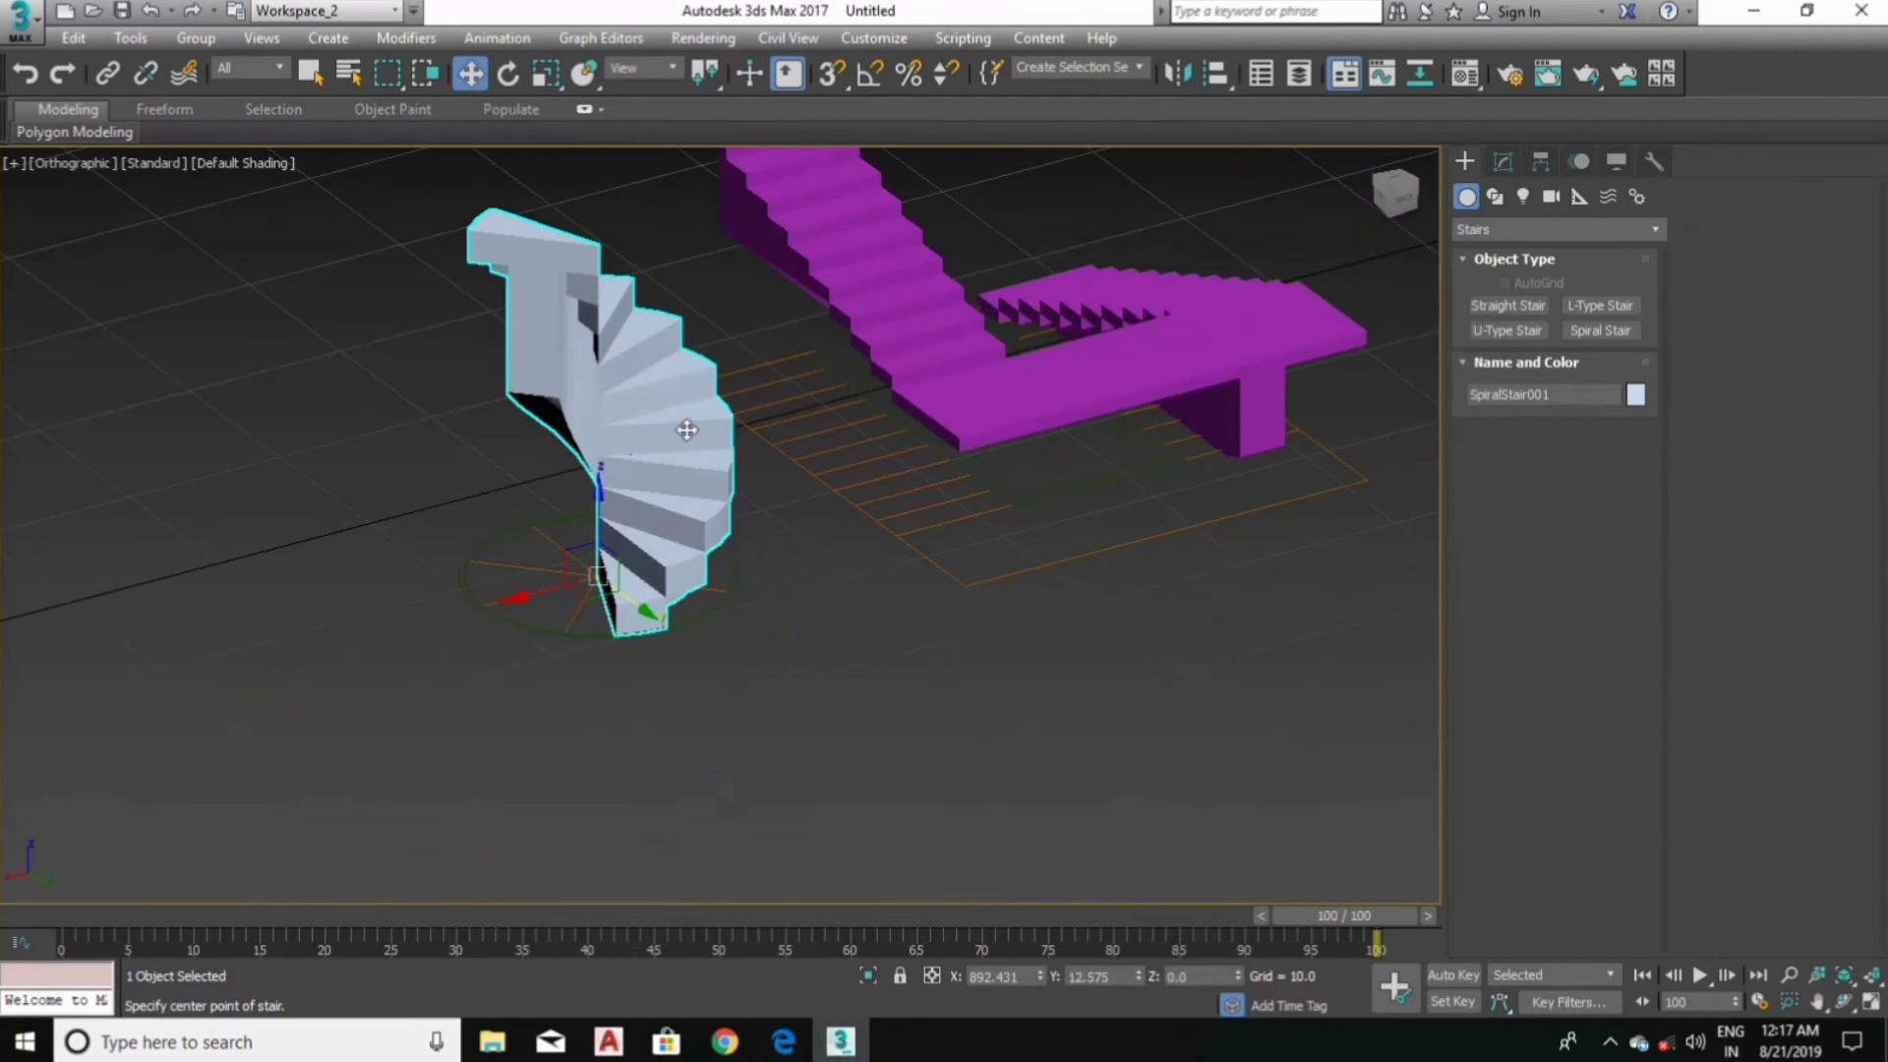
key(alt+w)
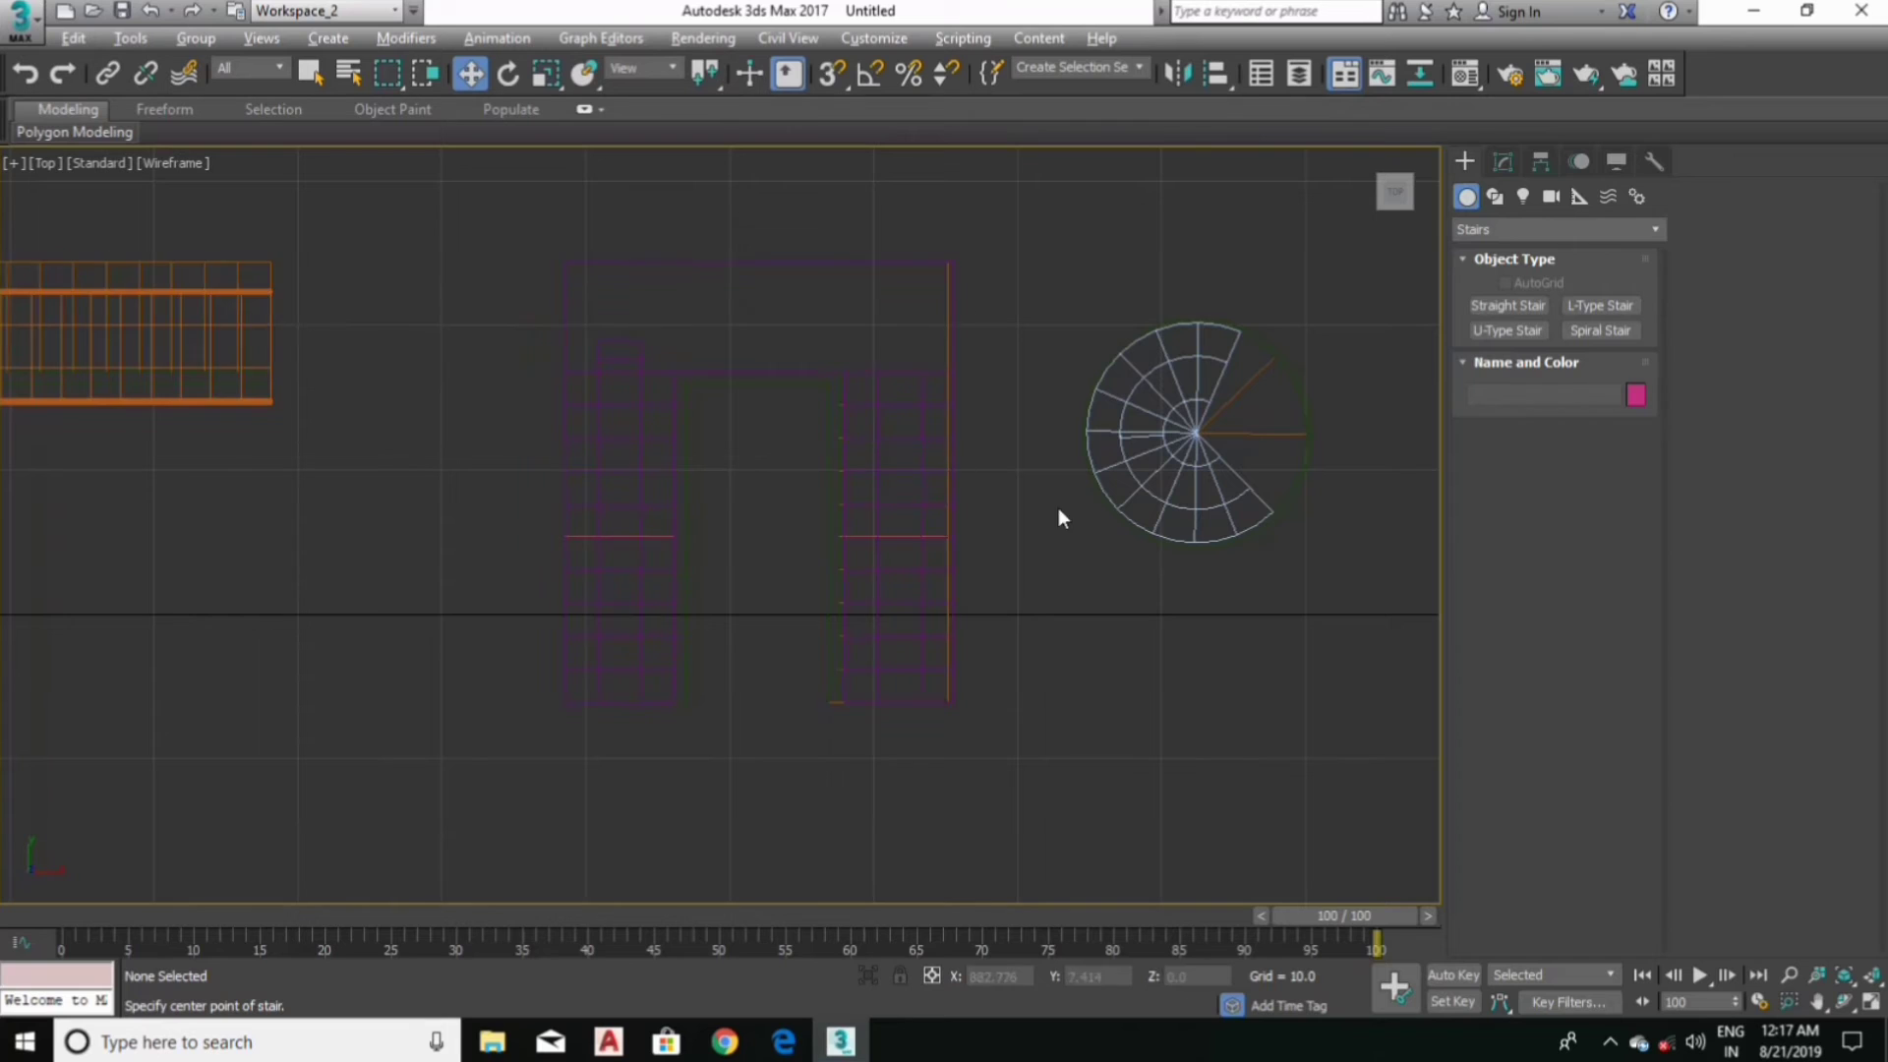
scroll(1206, 509, up, 5)
Step: Select the spiral stair and increase its revolutions in the Modify panel
middle_drag(1206, 518, 694, 727)
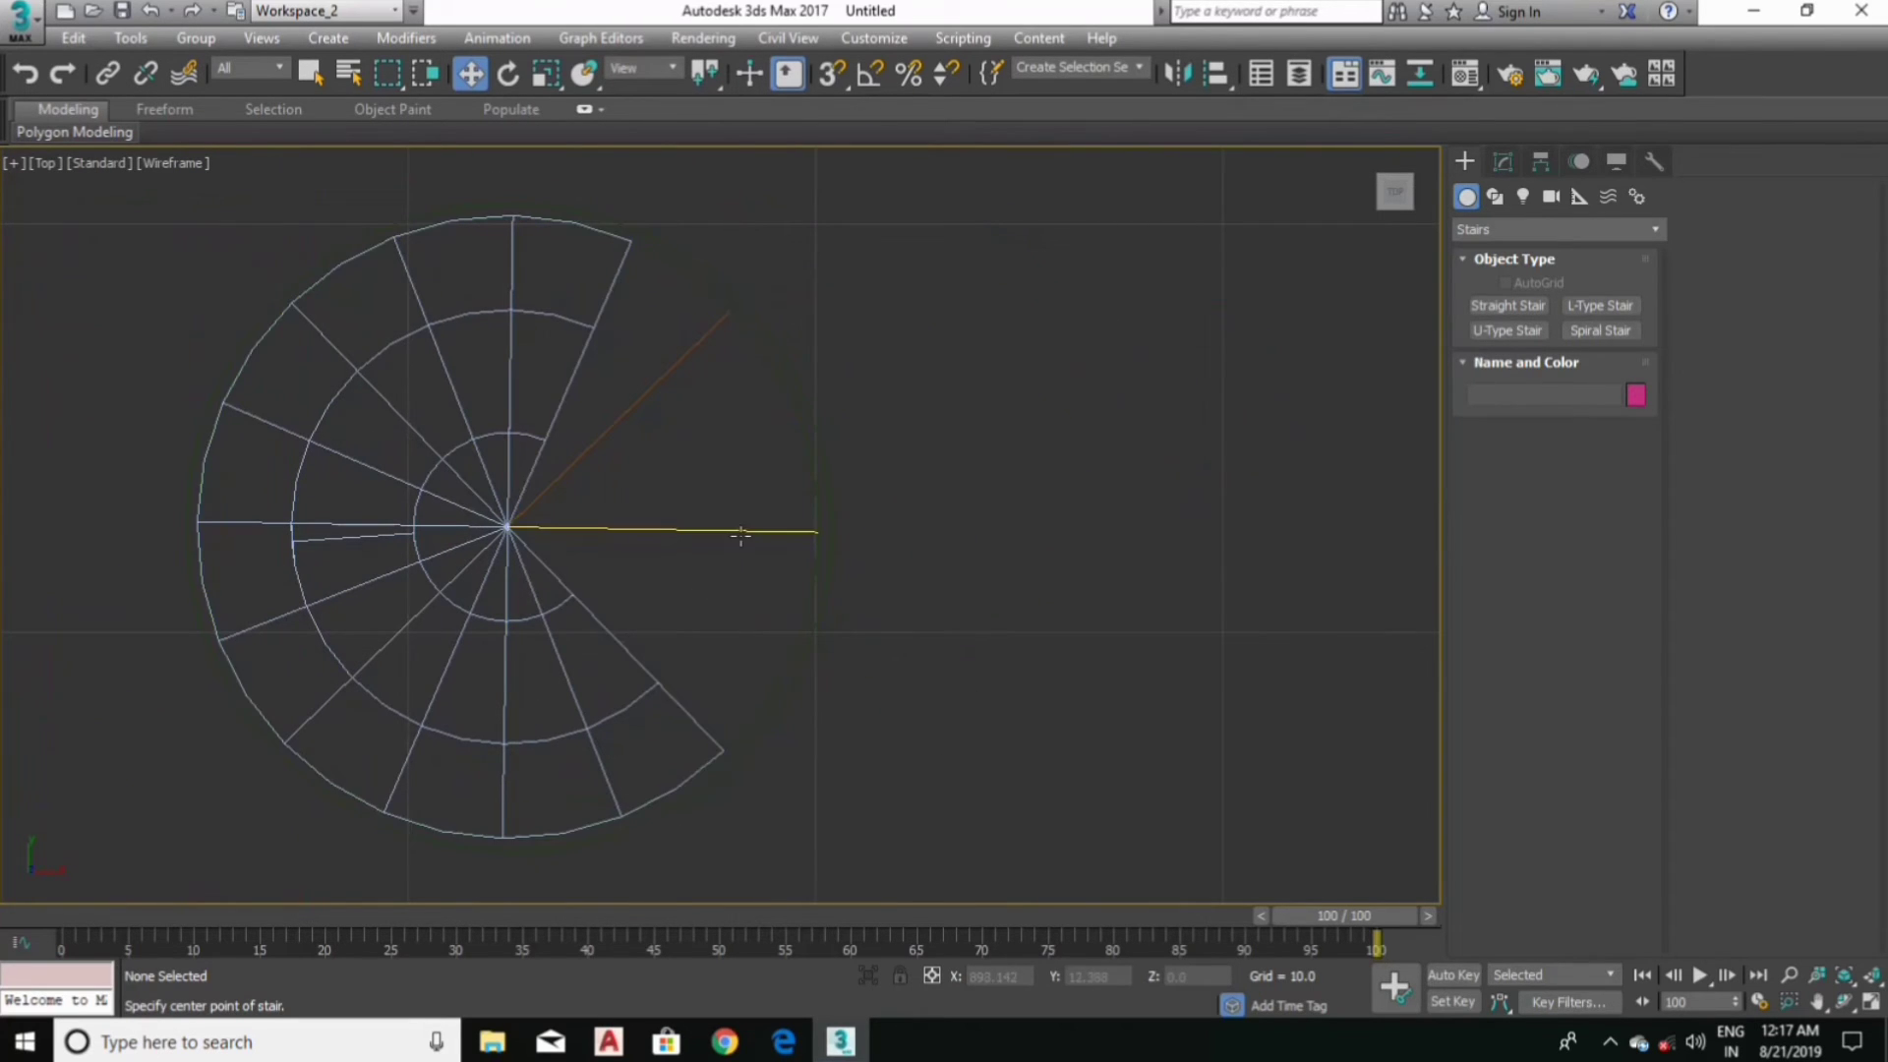
click(536, 393)
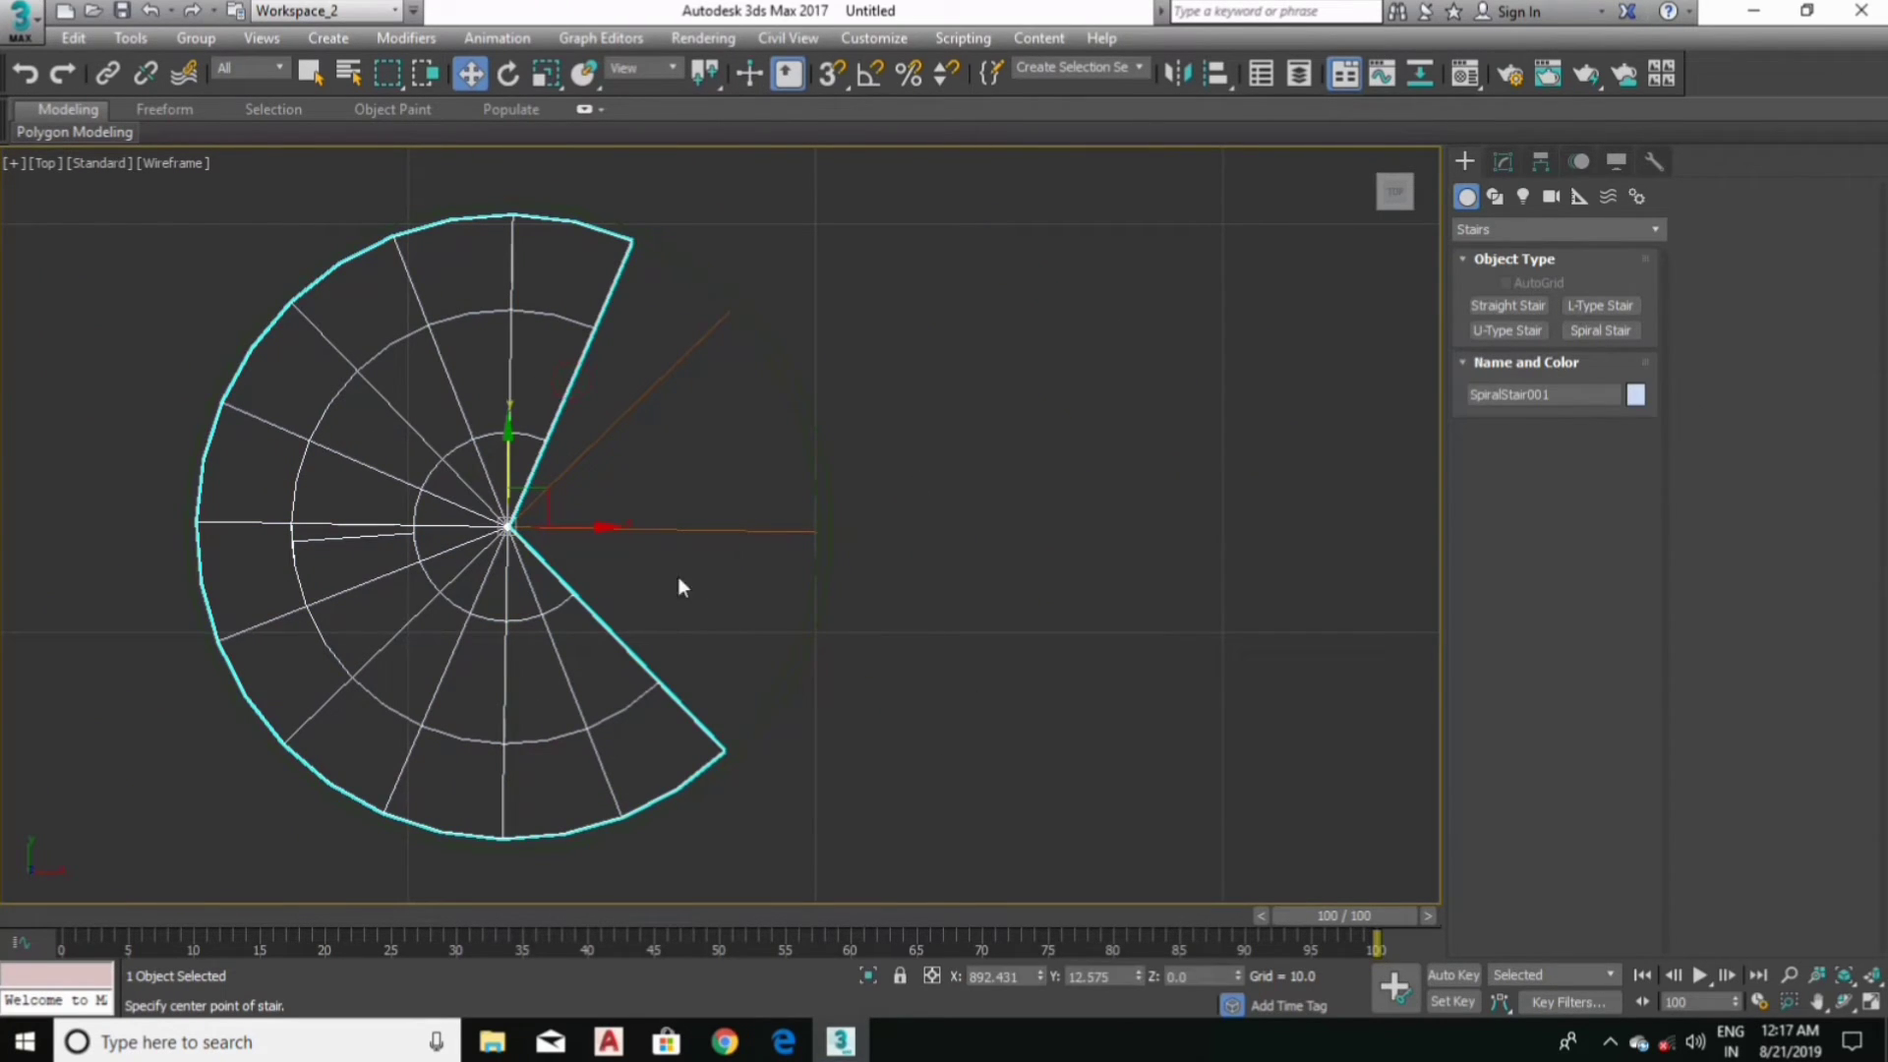
click(1503, 166)
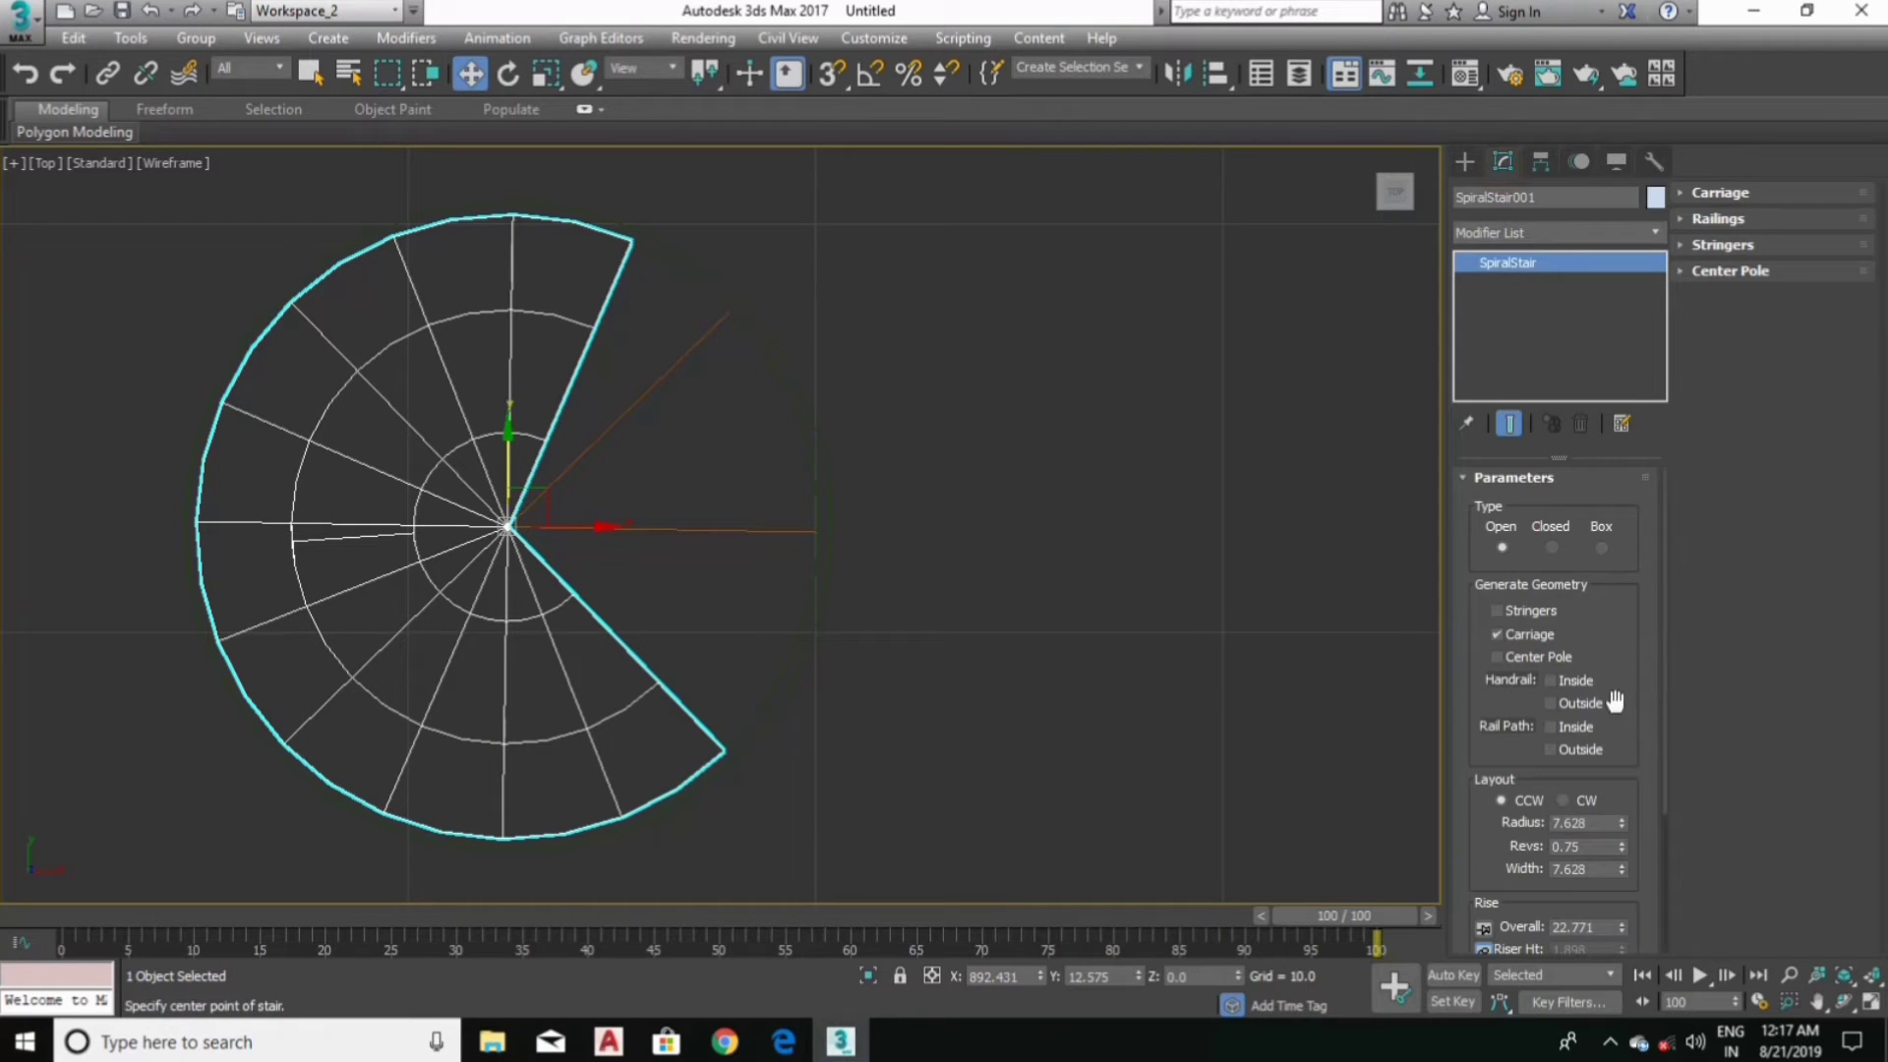
scroll(1573, 862, down, 1)
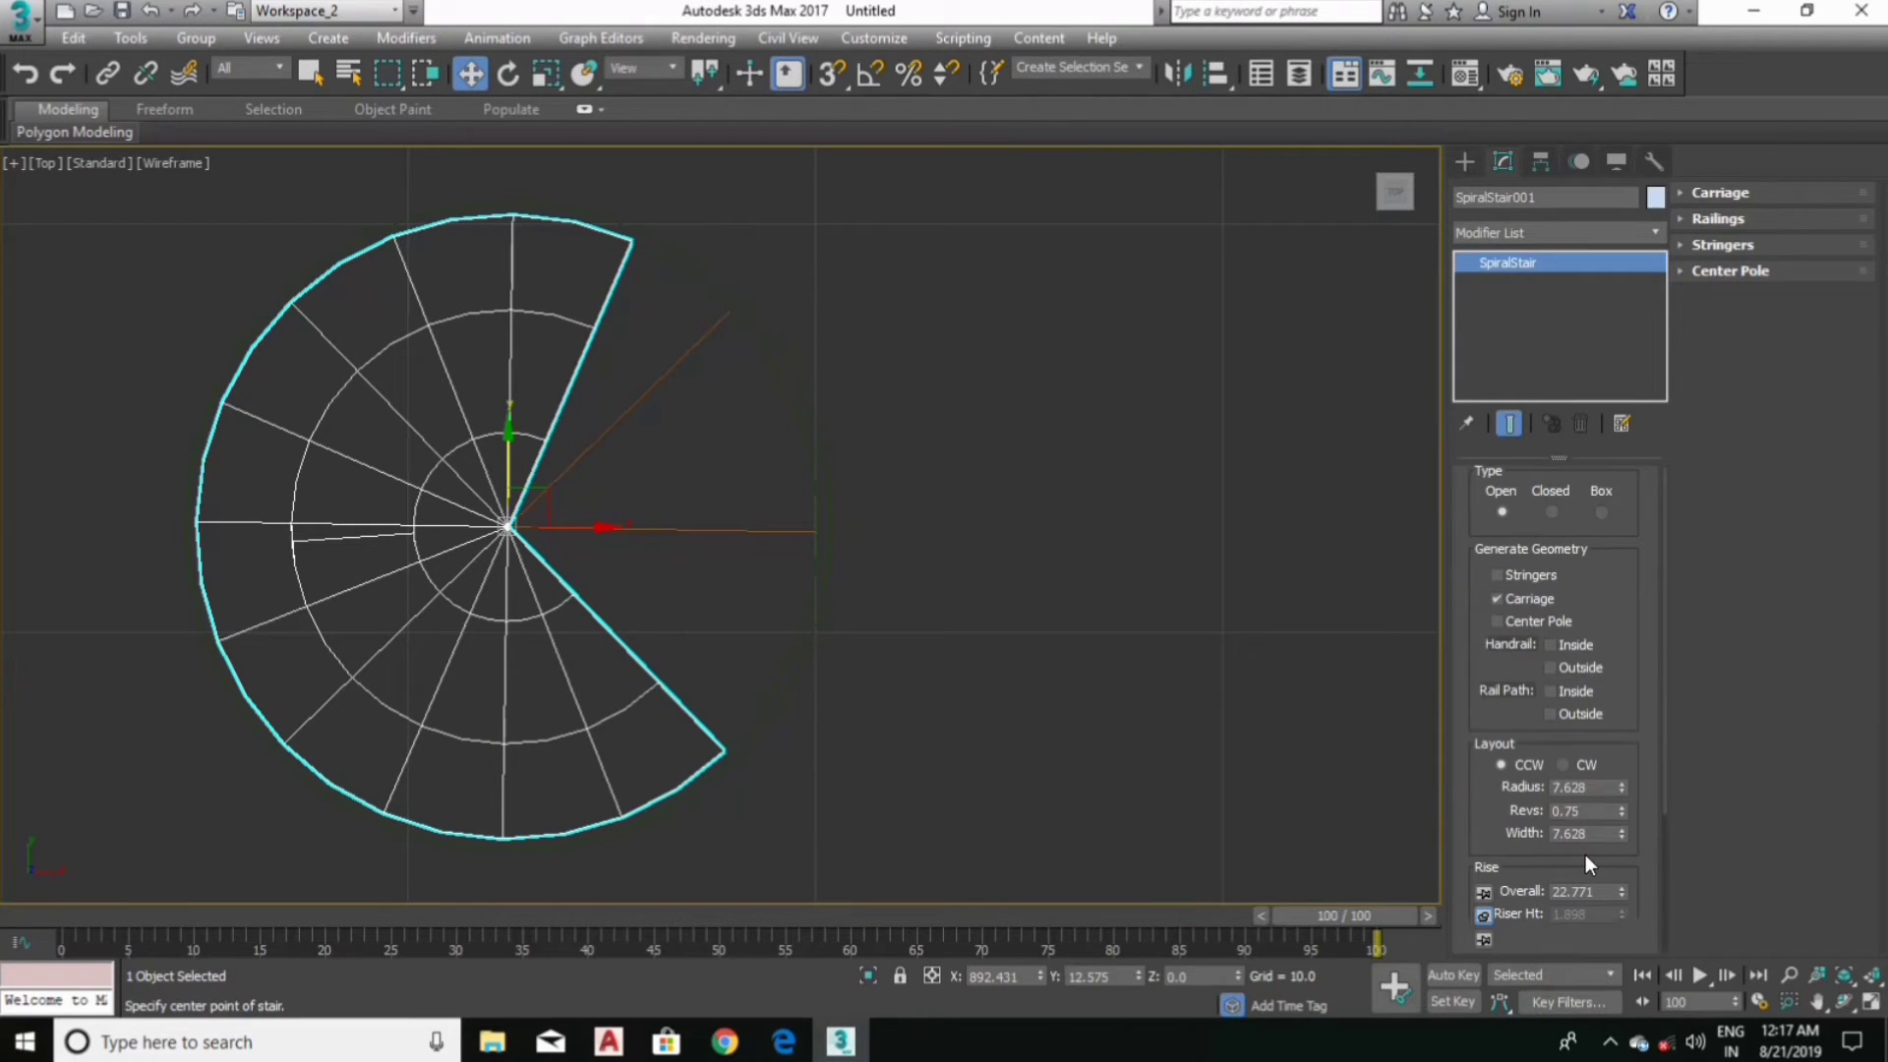
click(1623, 814)
drag(1626, 814, 1629, 776)
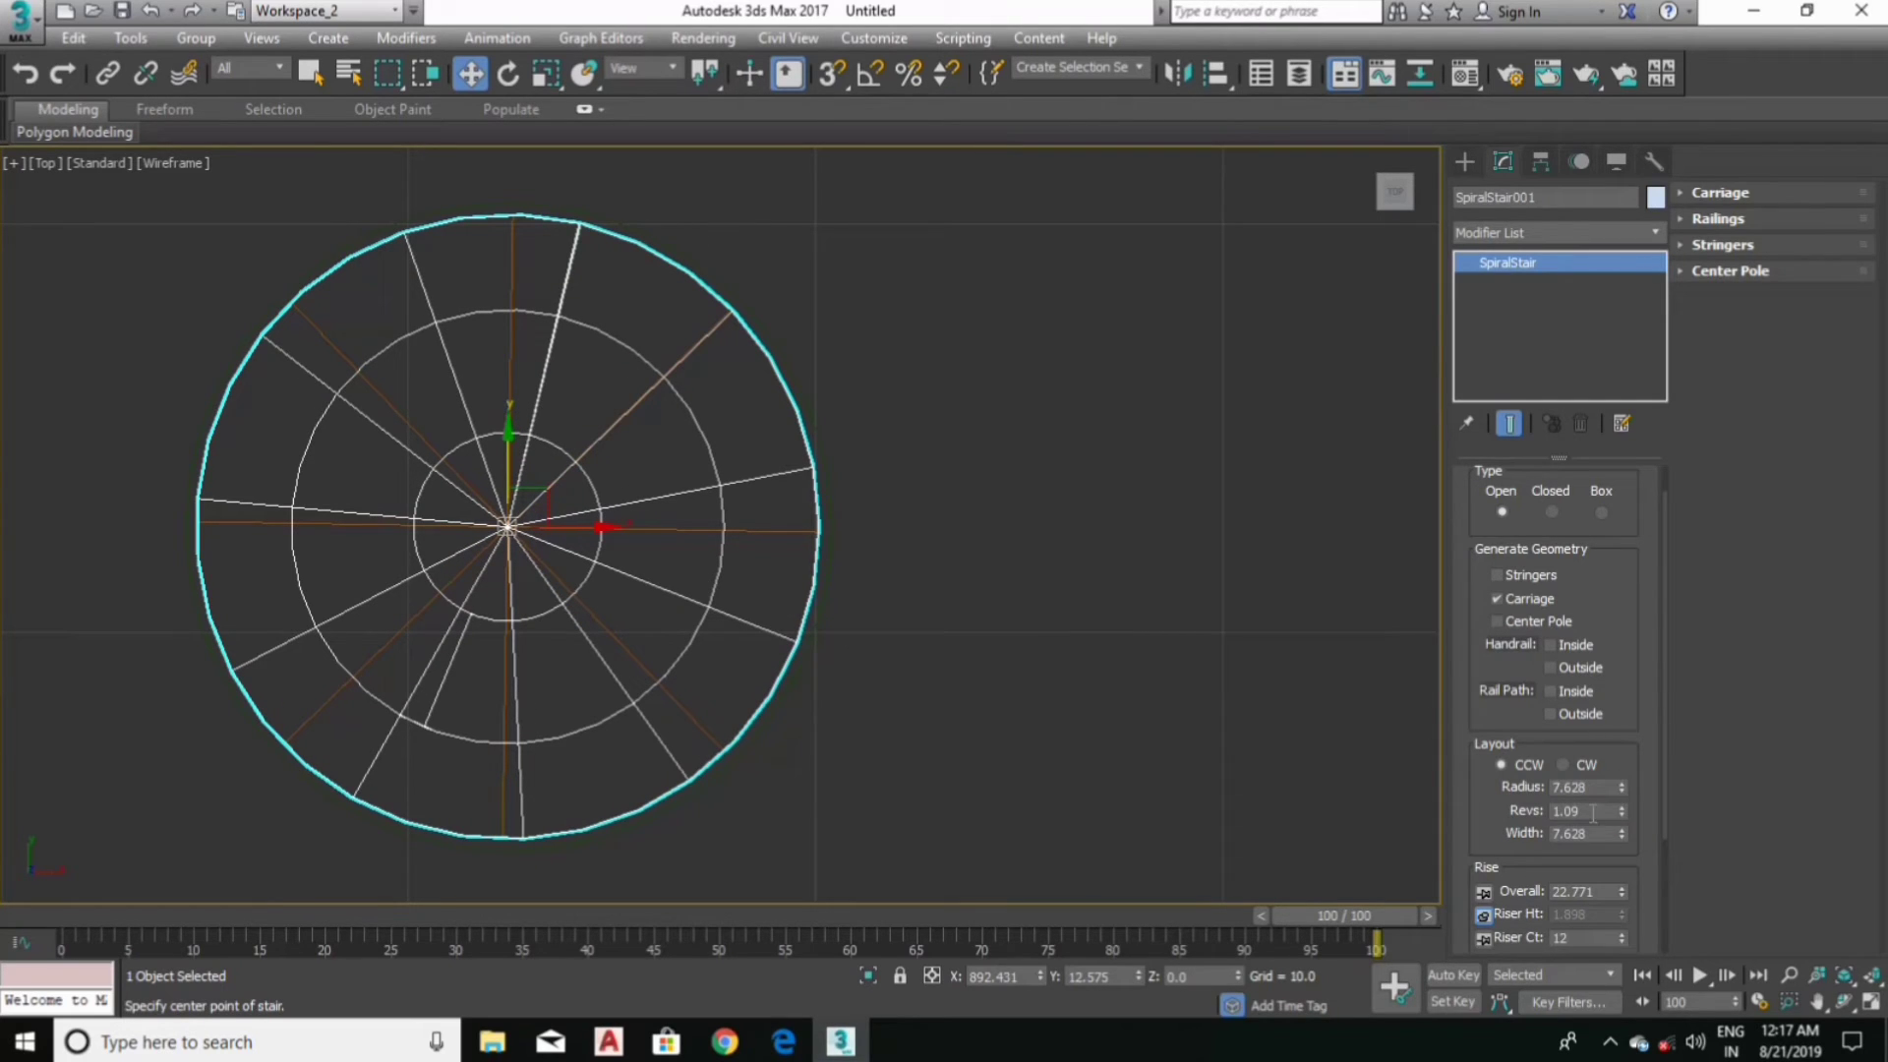
Step: Pin riser height, set Riser Ct to 9, and bring Revs to 1.123, restoring the four-view layout
scroll(1529, 846, down, 4)
click(1484, 795)
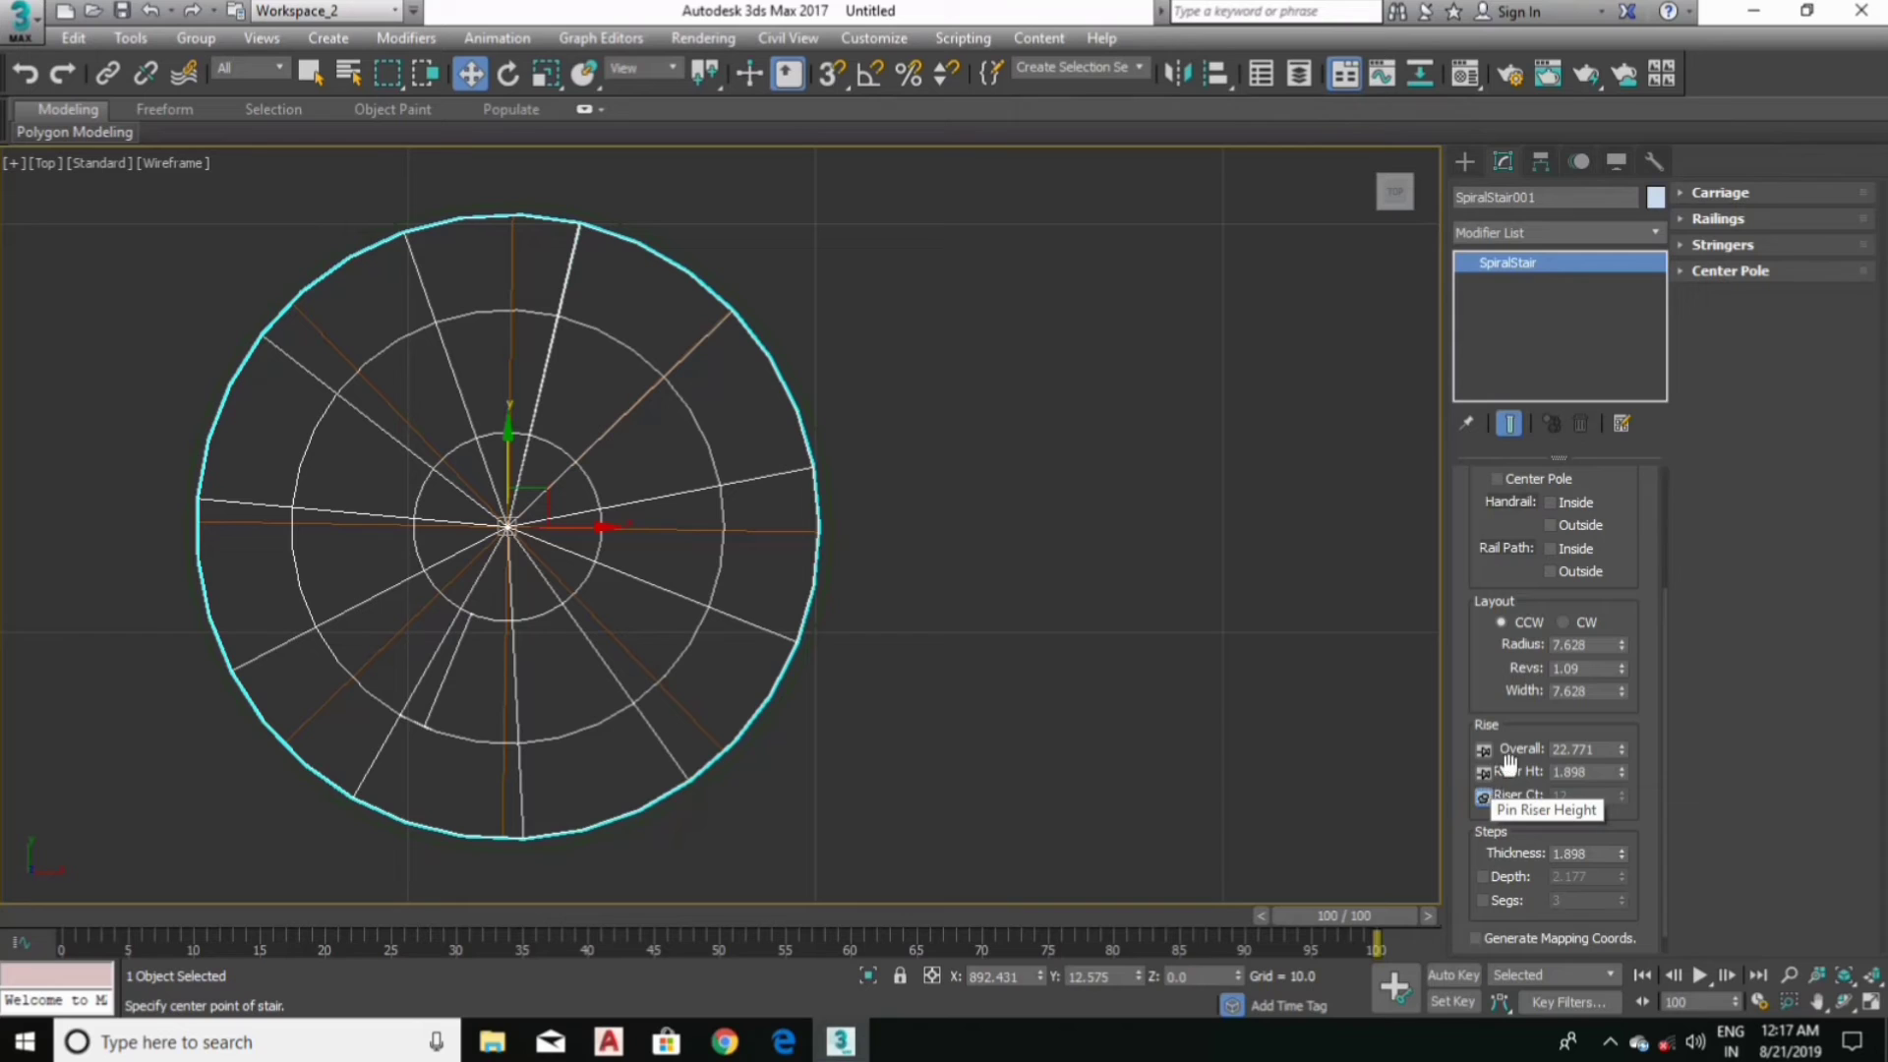
click(1485, 774)
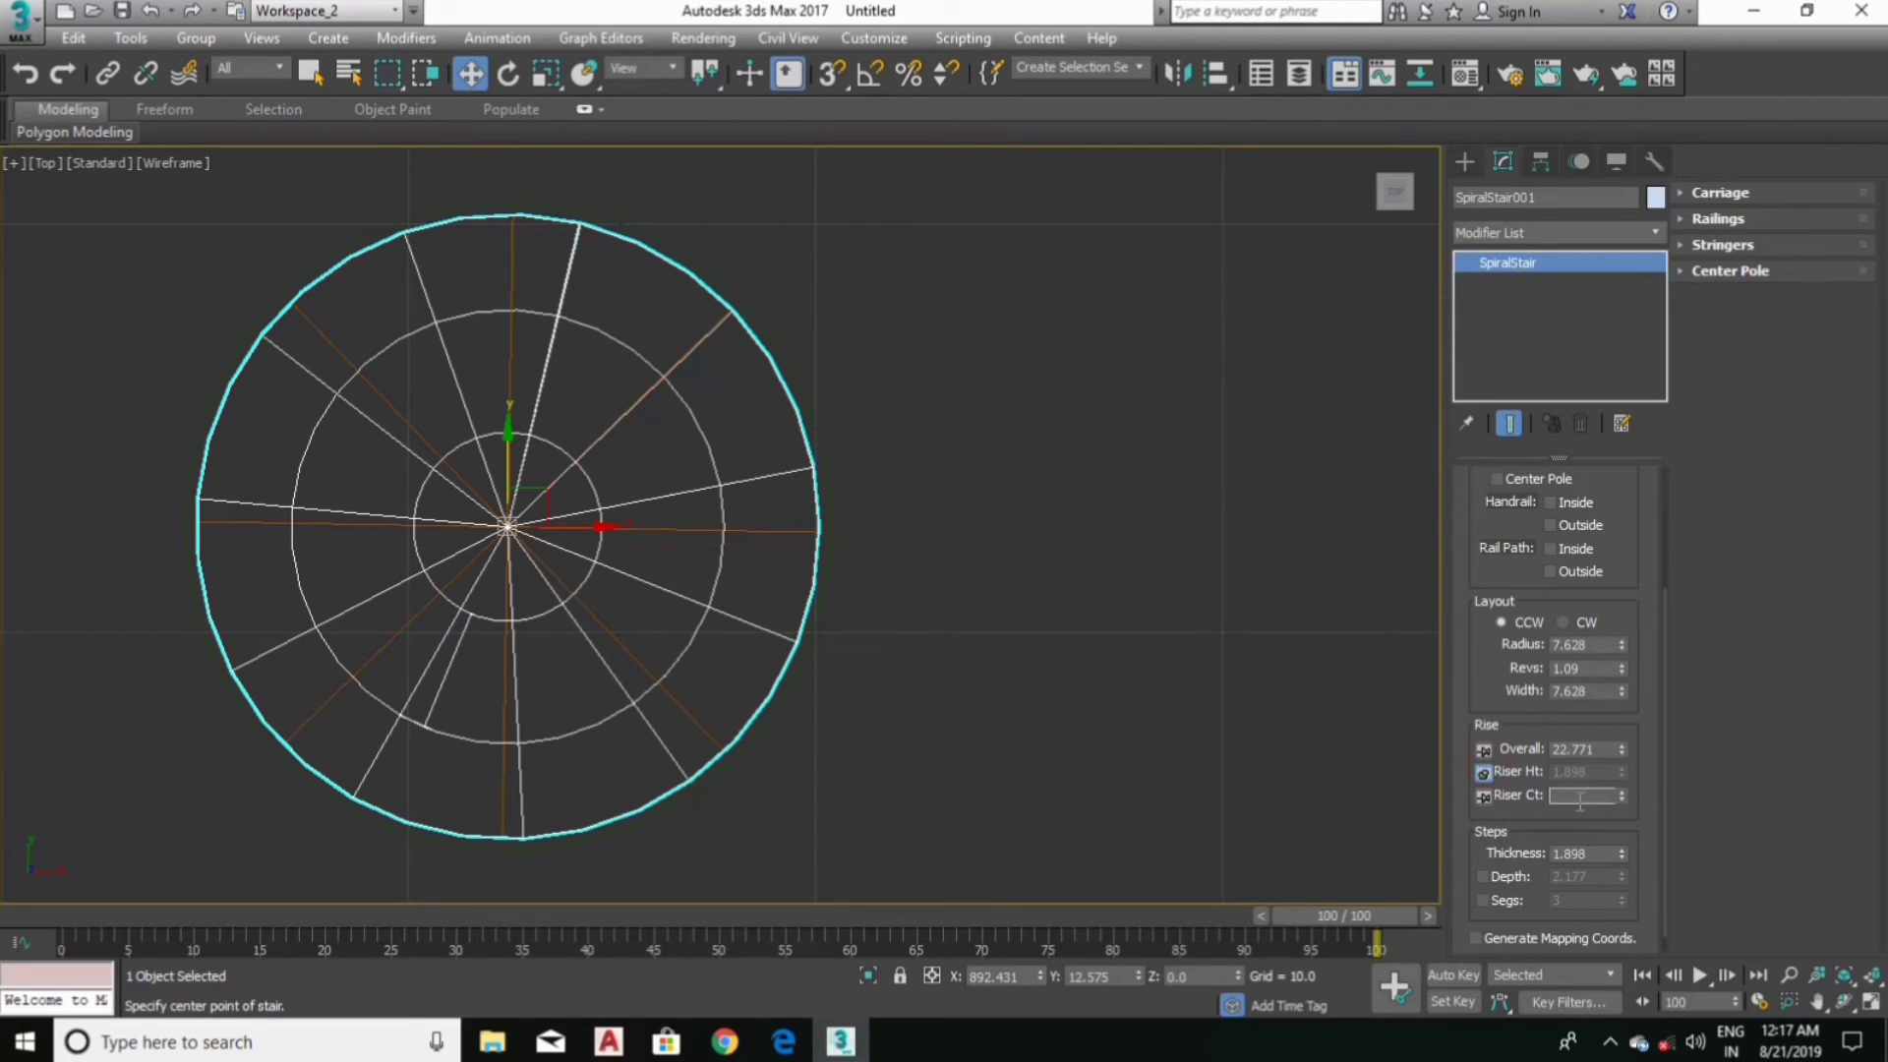
text(9)
key(Return)
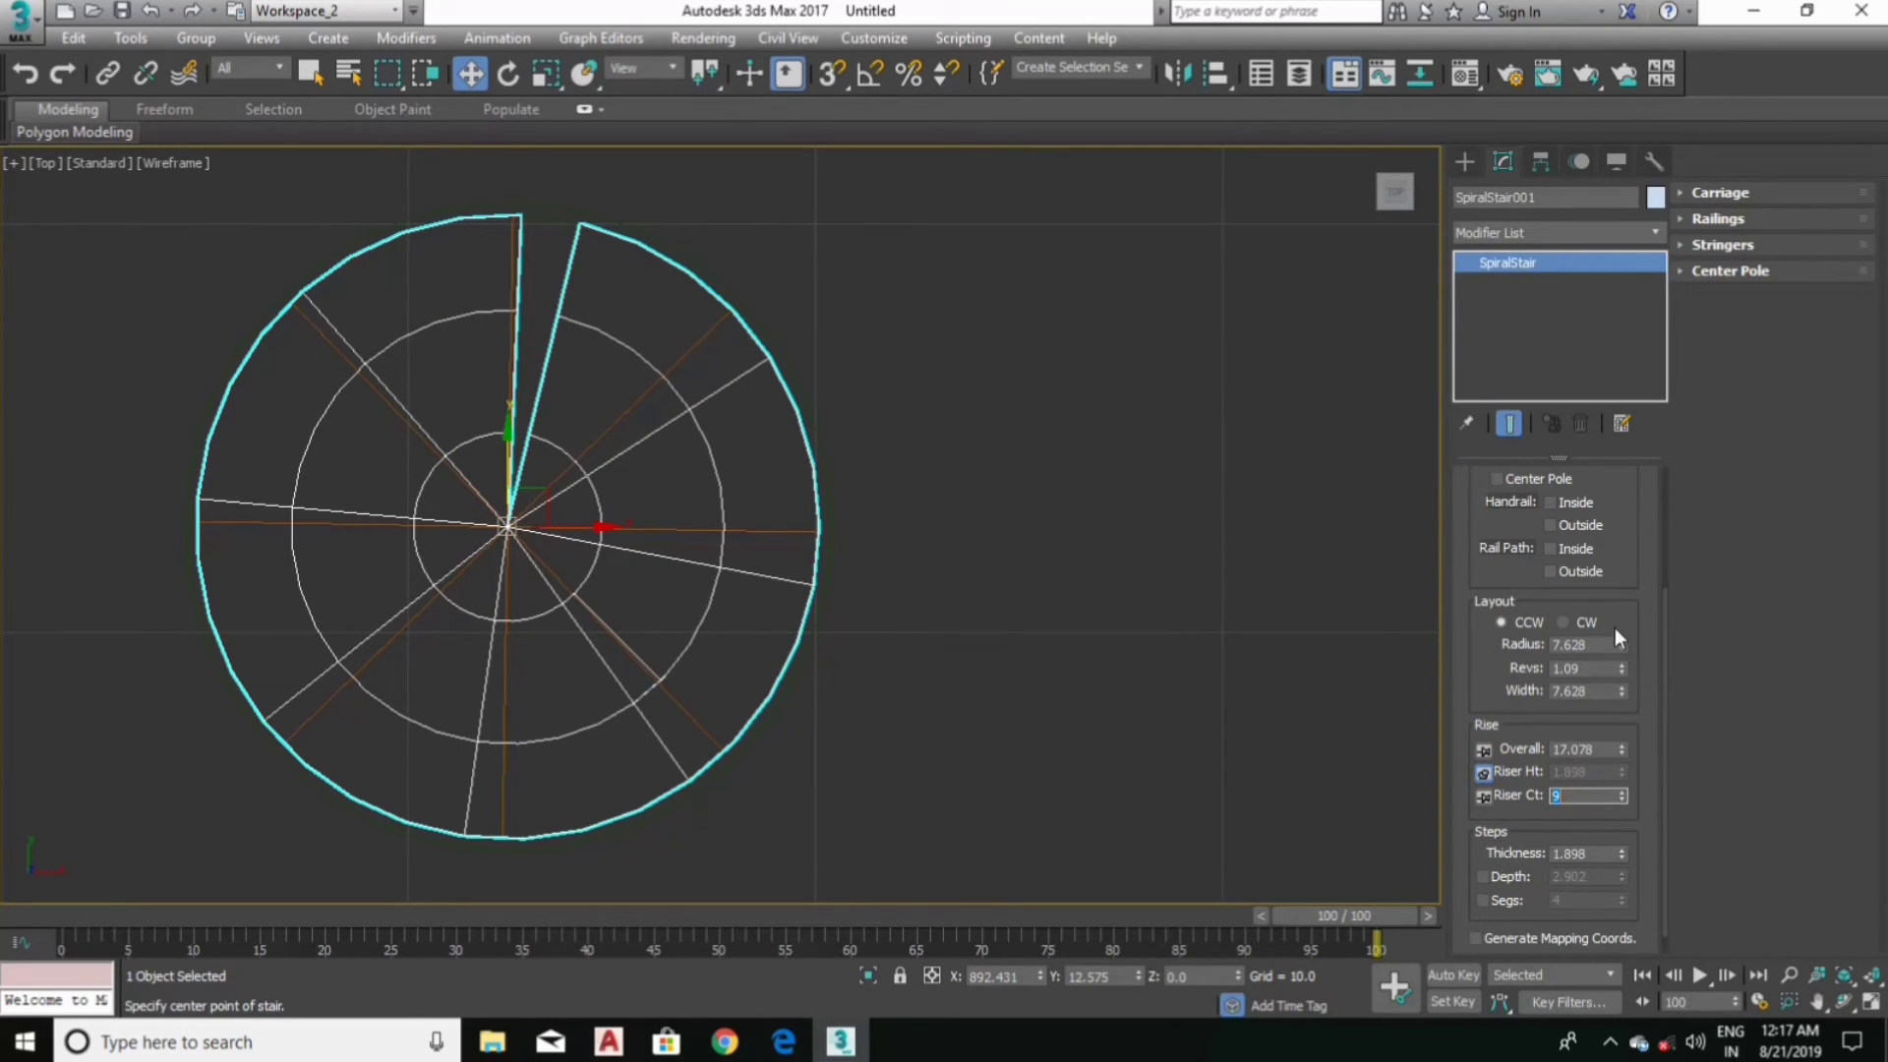
drag(1628, 675, 1623, 671)
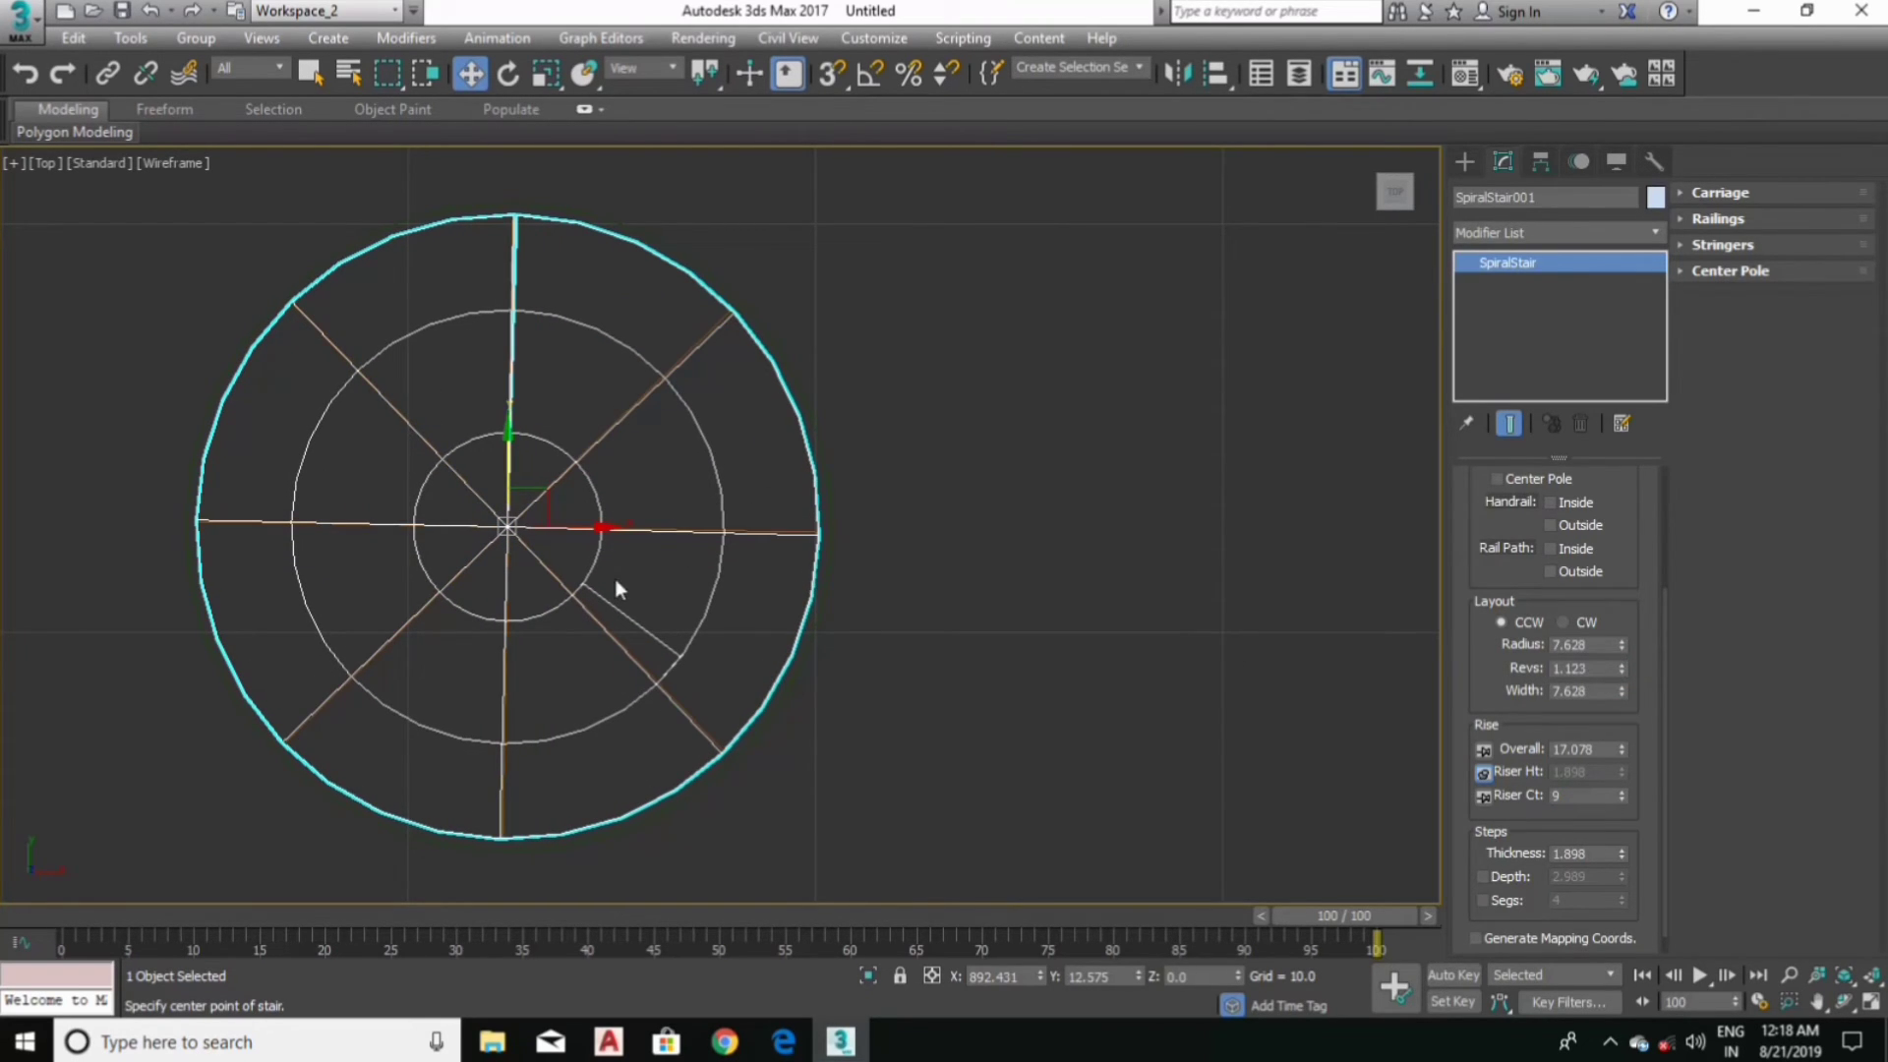
key(alt+w)
scroll(953, 793, up, 2)
Step: Add a center pole to the spiral stair and shrink its radius to 0.3
key(alt+w)
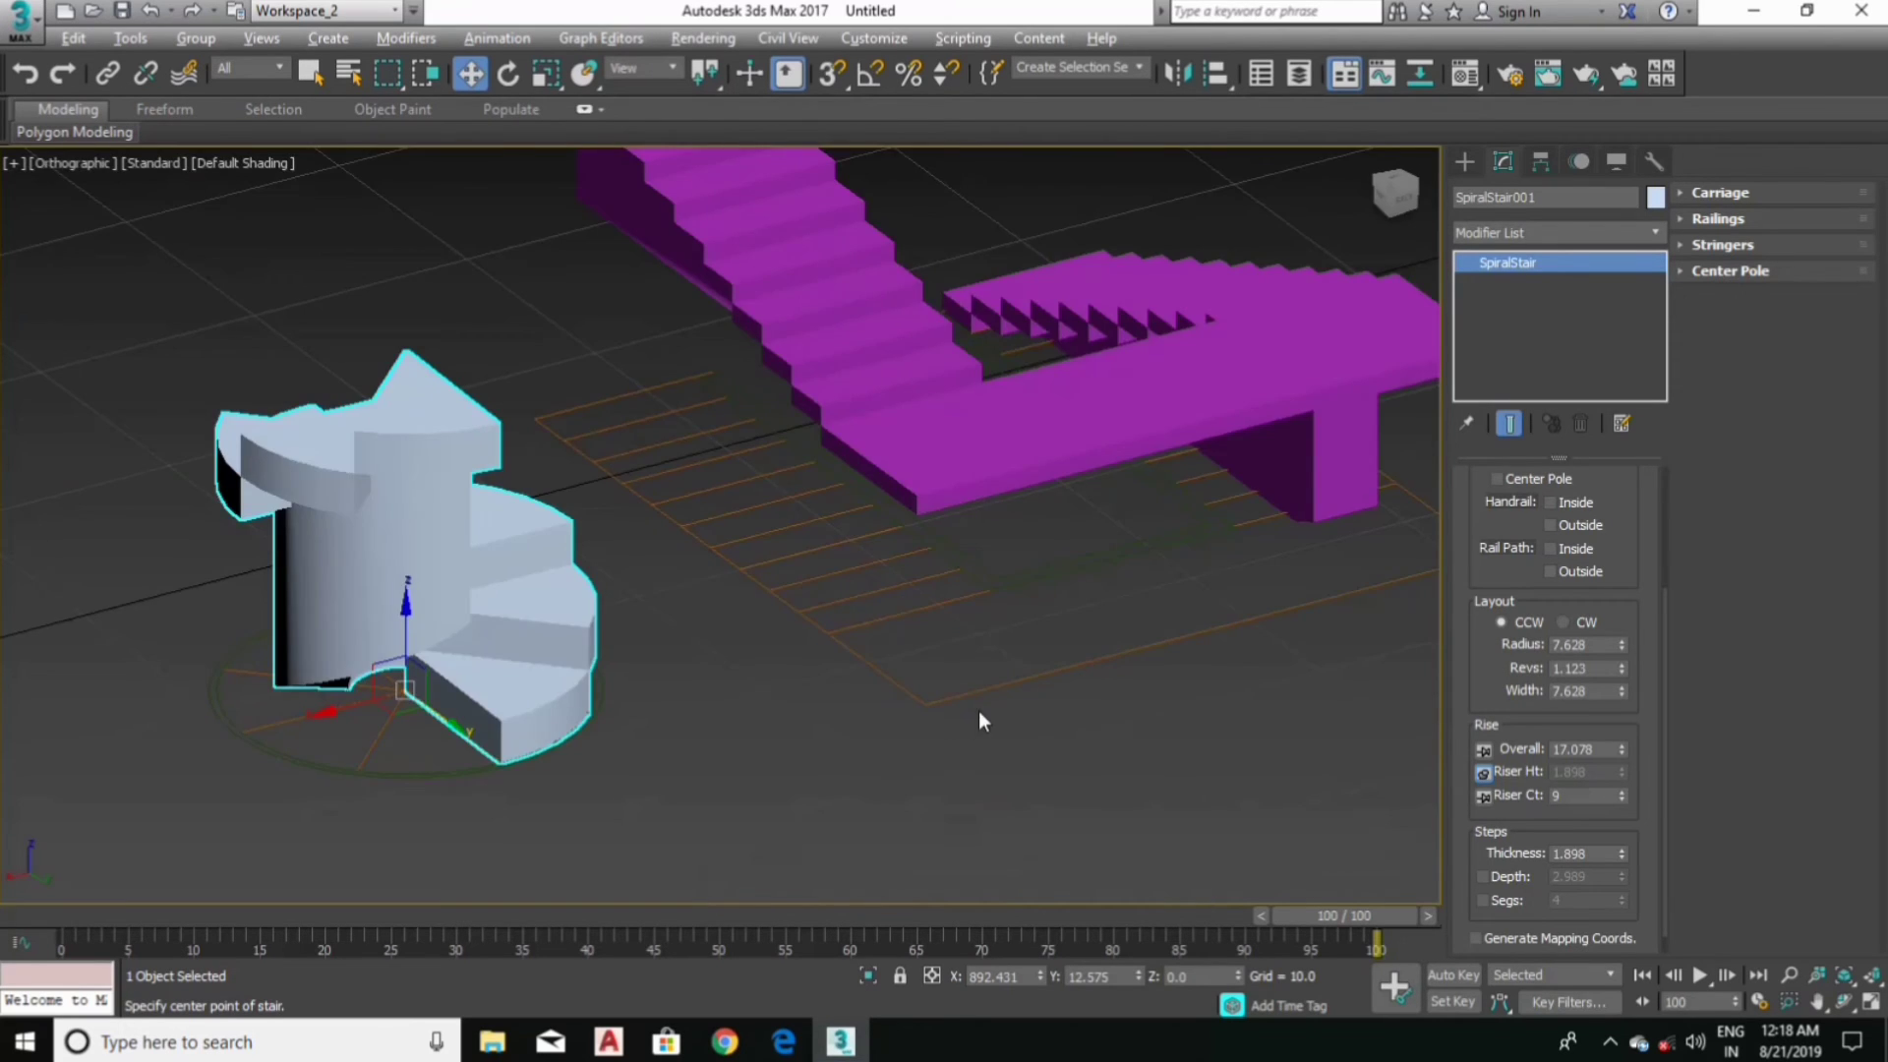
alt+middle_drag(980, 721, 1732, 522)
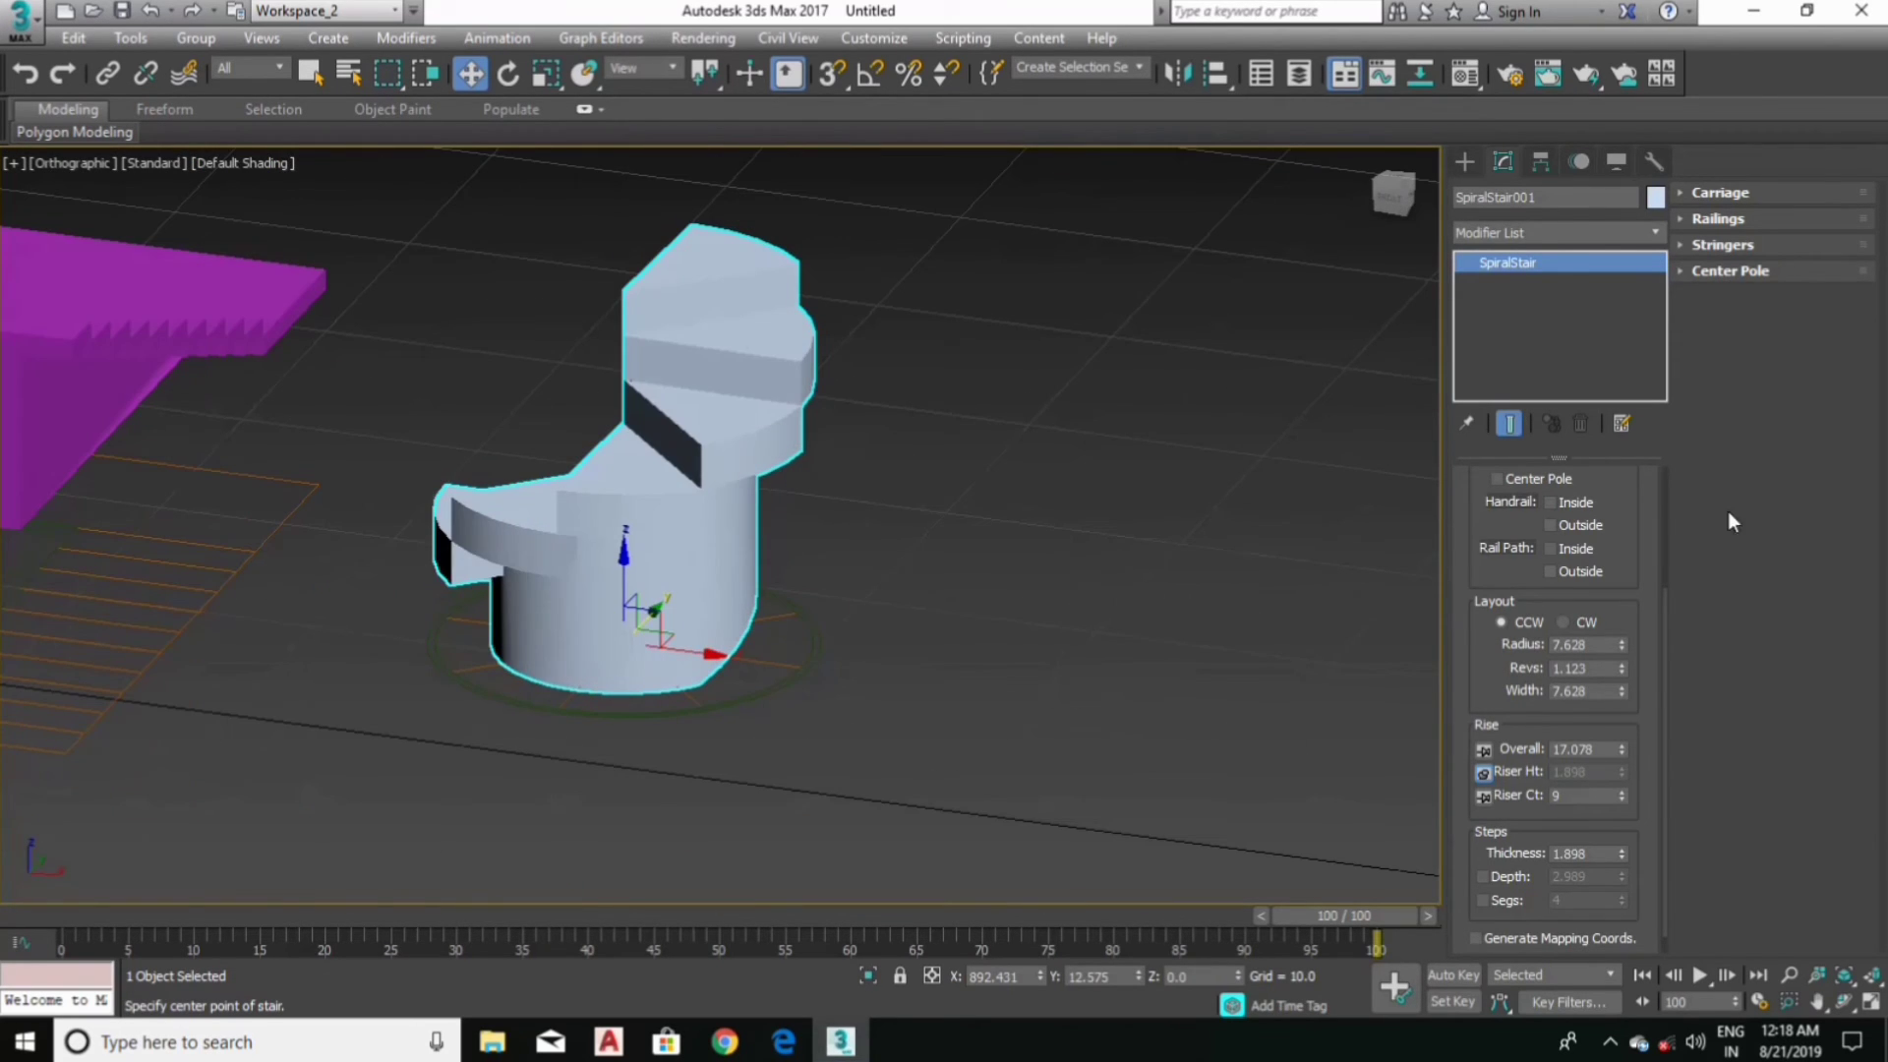
click(1497, 478)
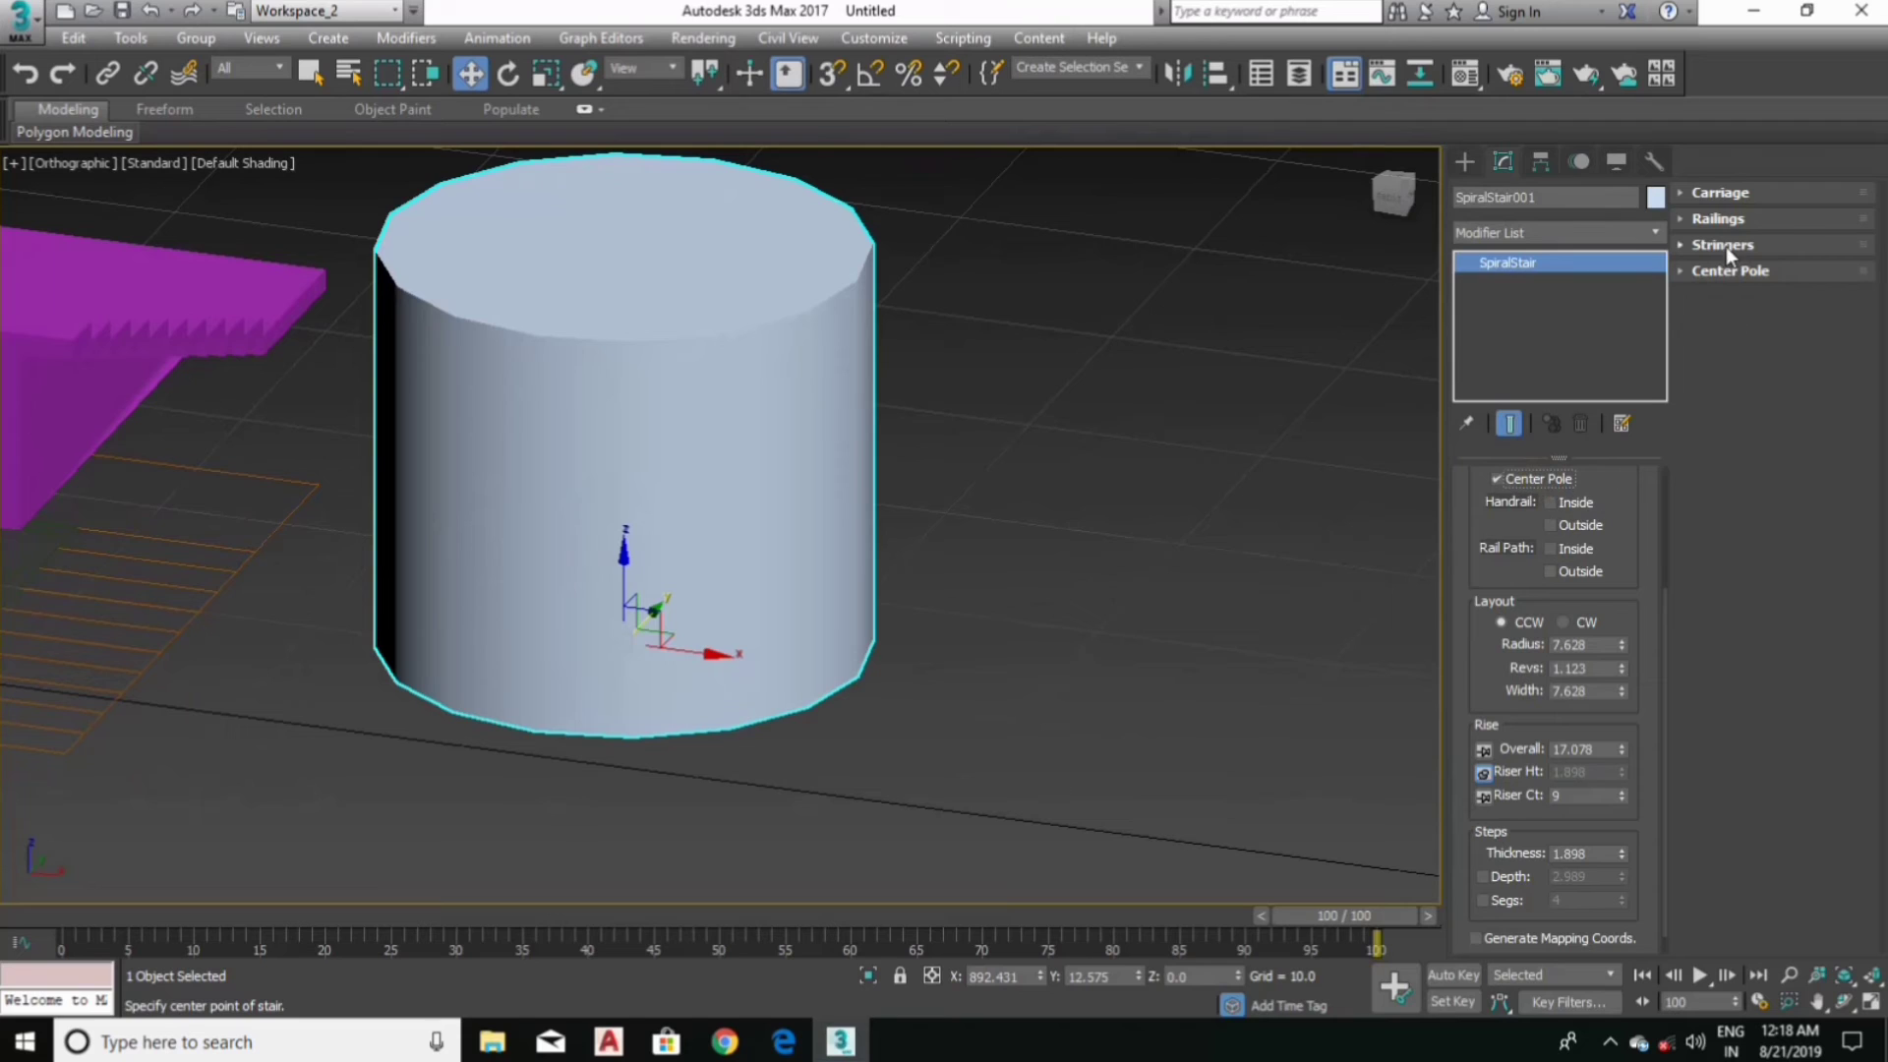
click(1768, 272)
drag(1835, 329, 1826, 453)
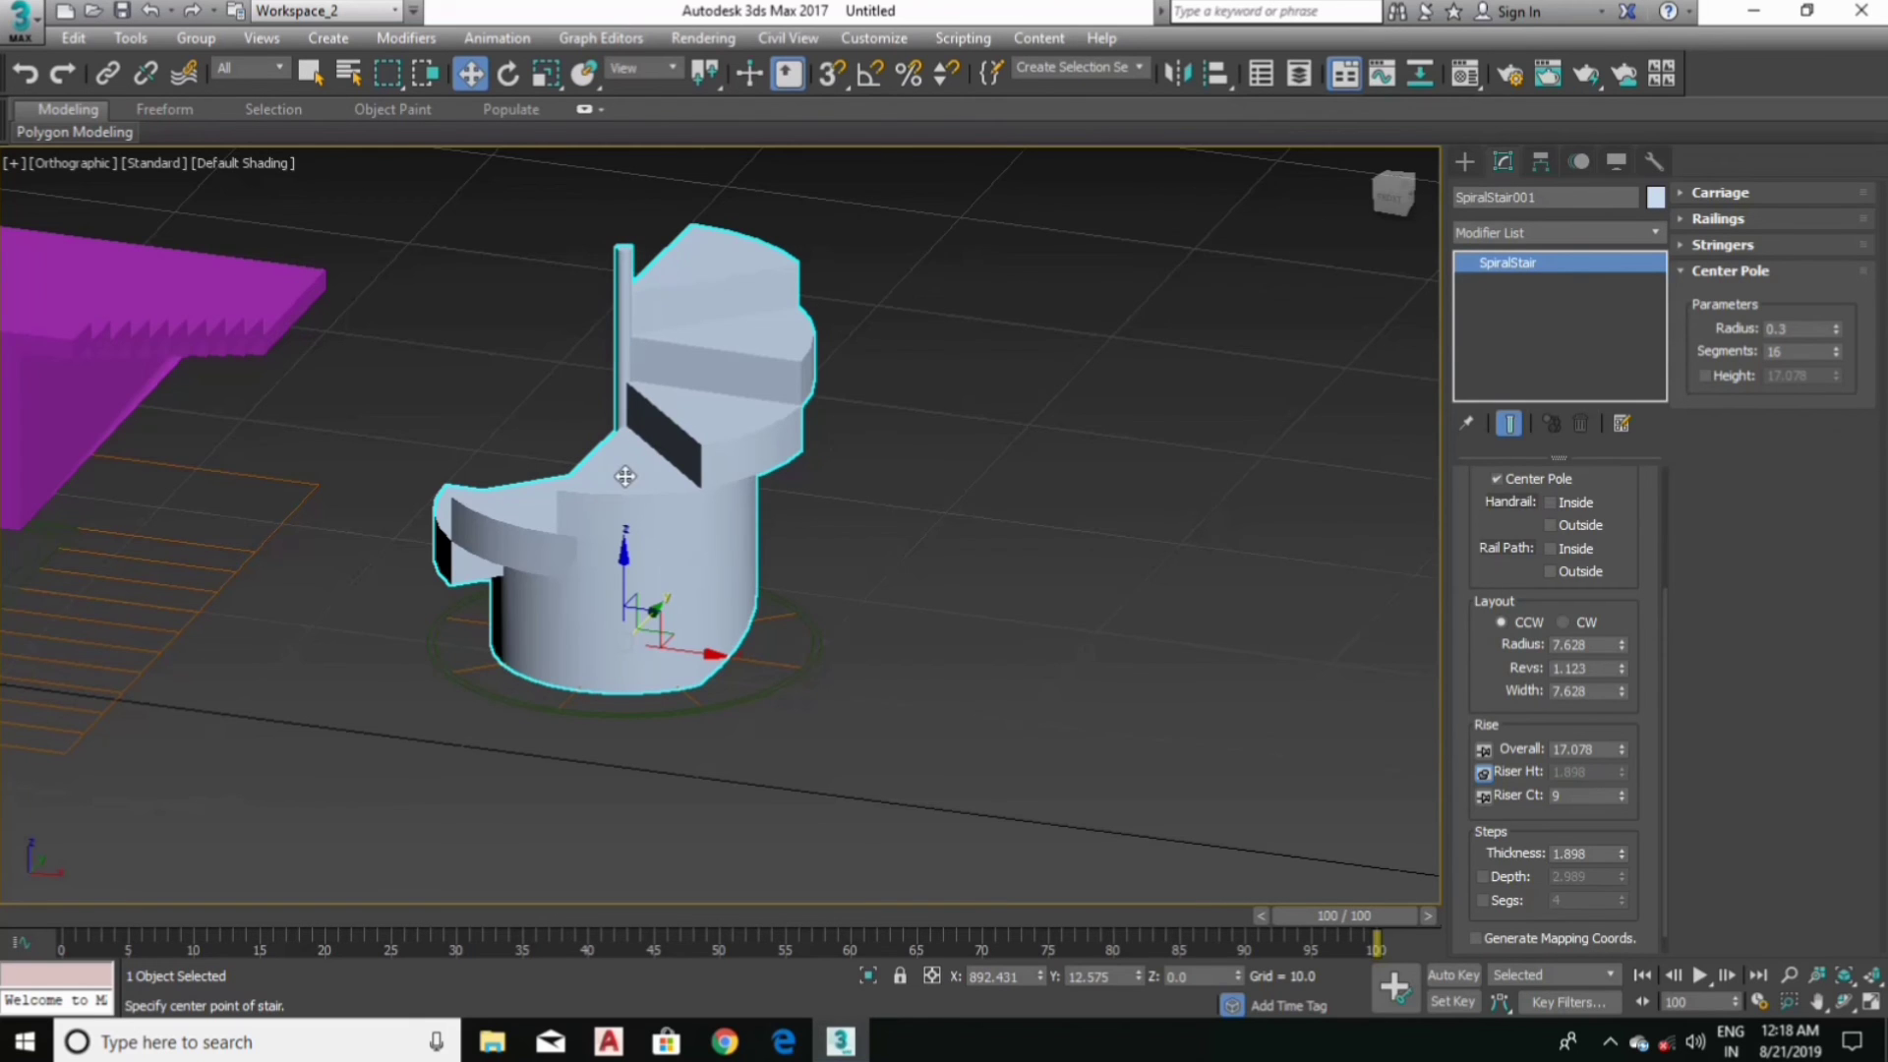
scroll(1573, 521, up, 2)
scroll(1588, 536, up, 2)
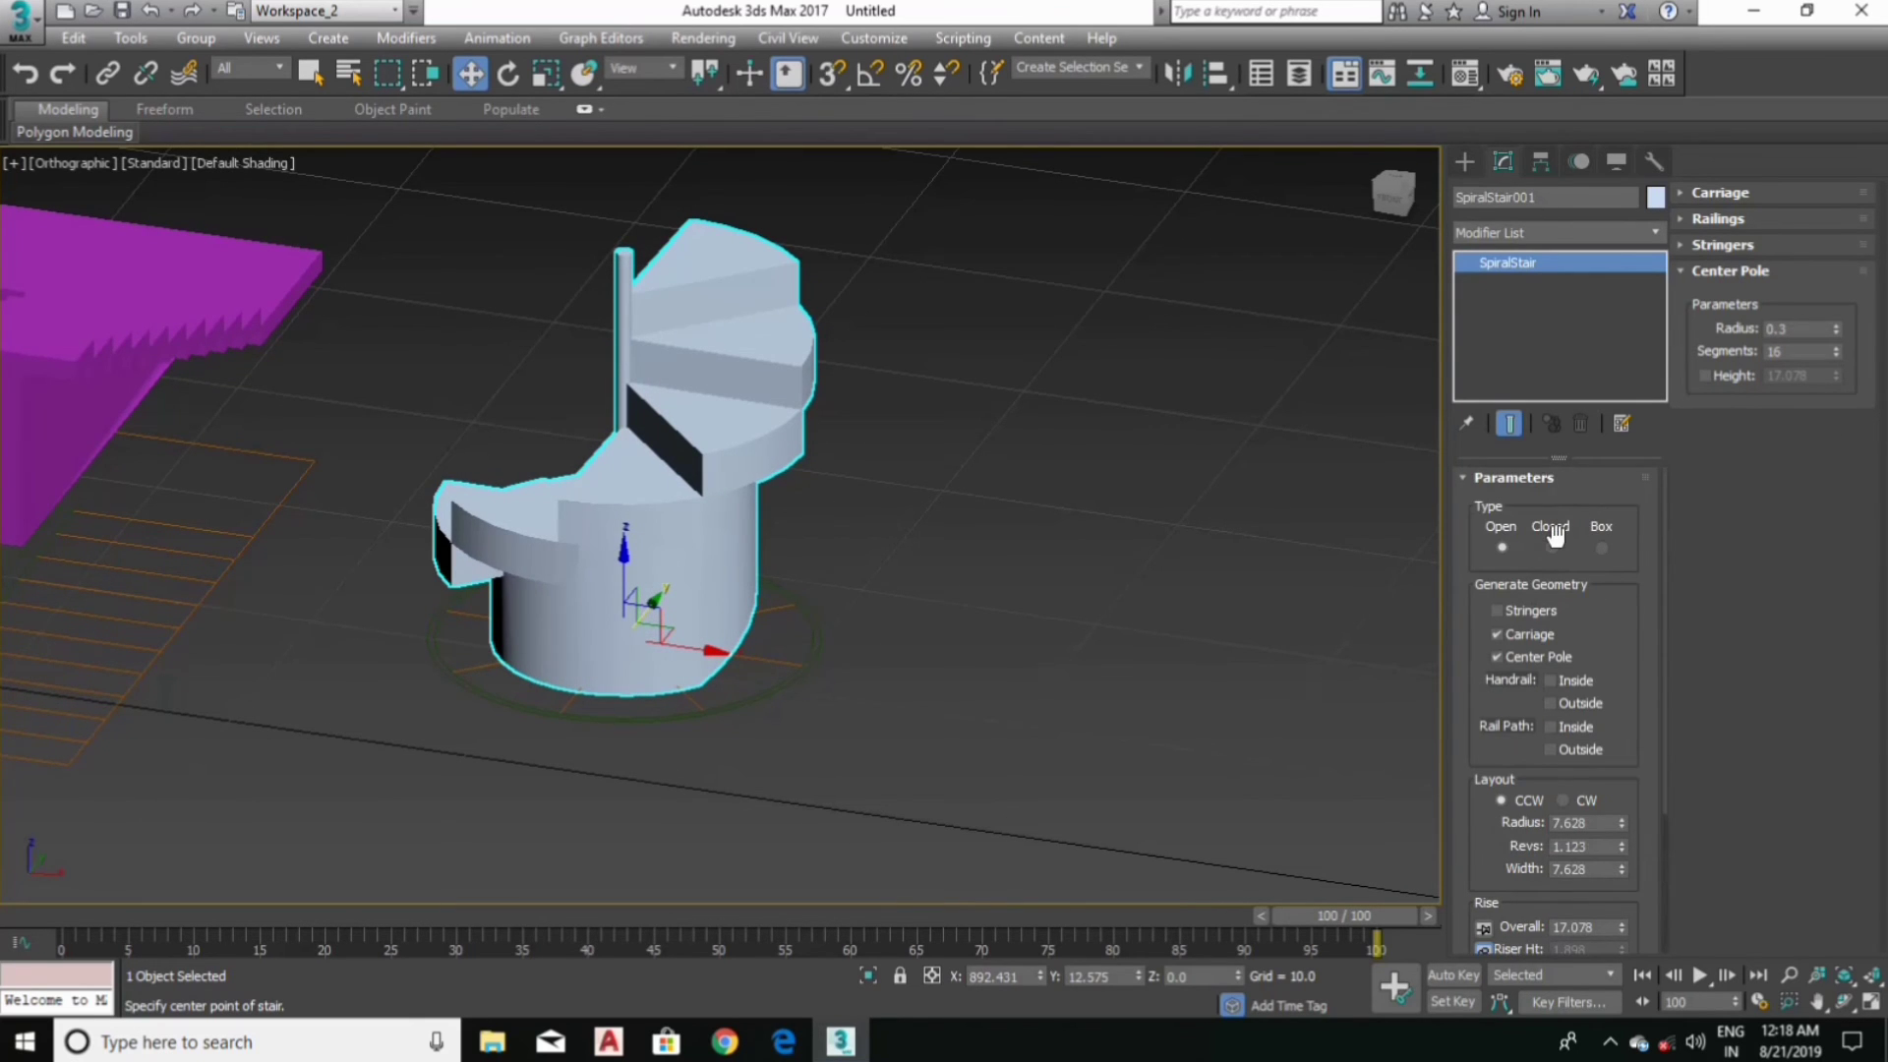
Step: Change the stair type to Closed and turn on Stringers
click(1552, 548)
alt+middle_drag(919, 433, 1095, 456)
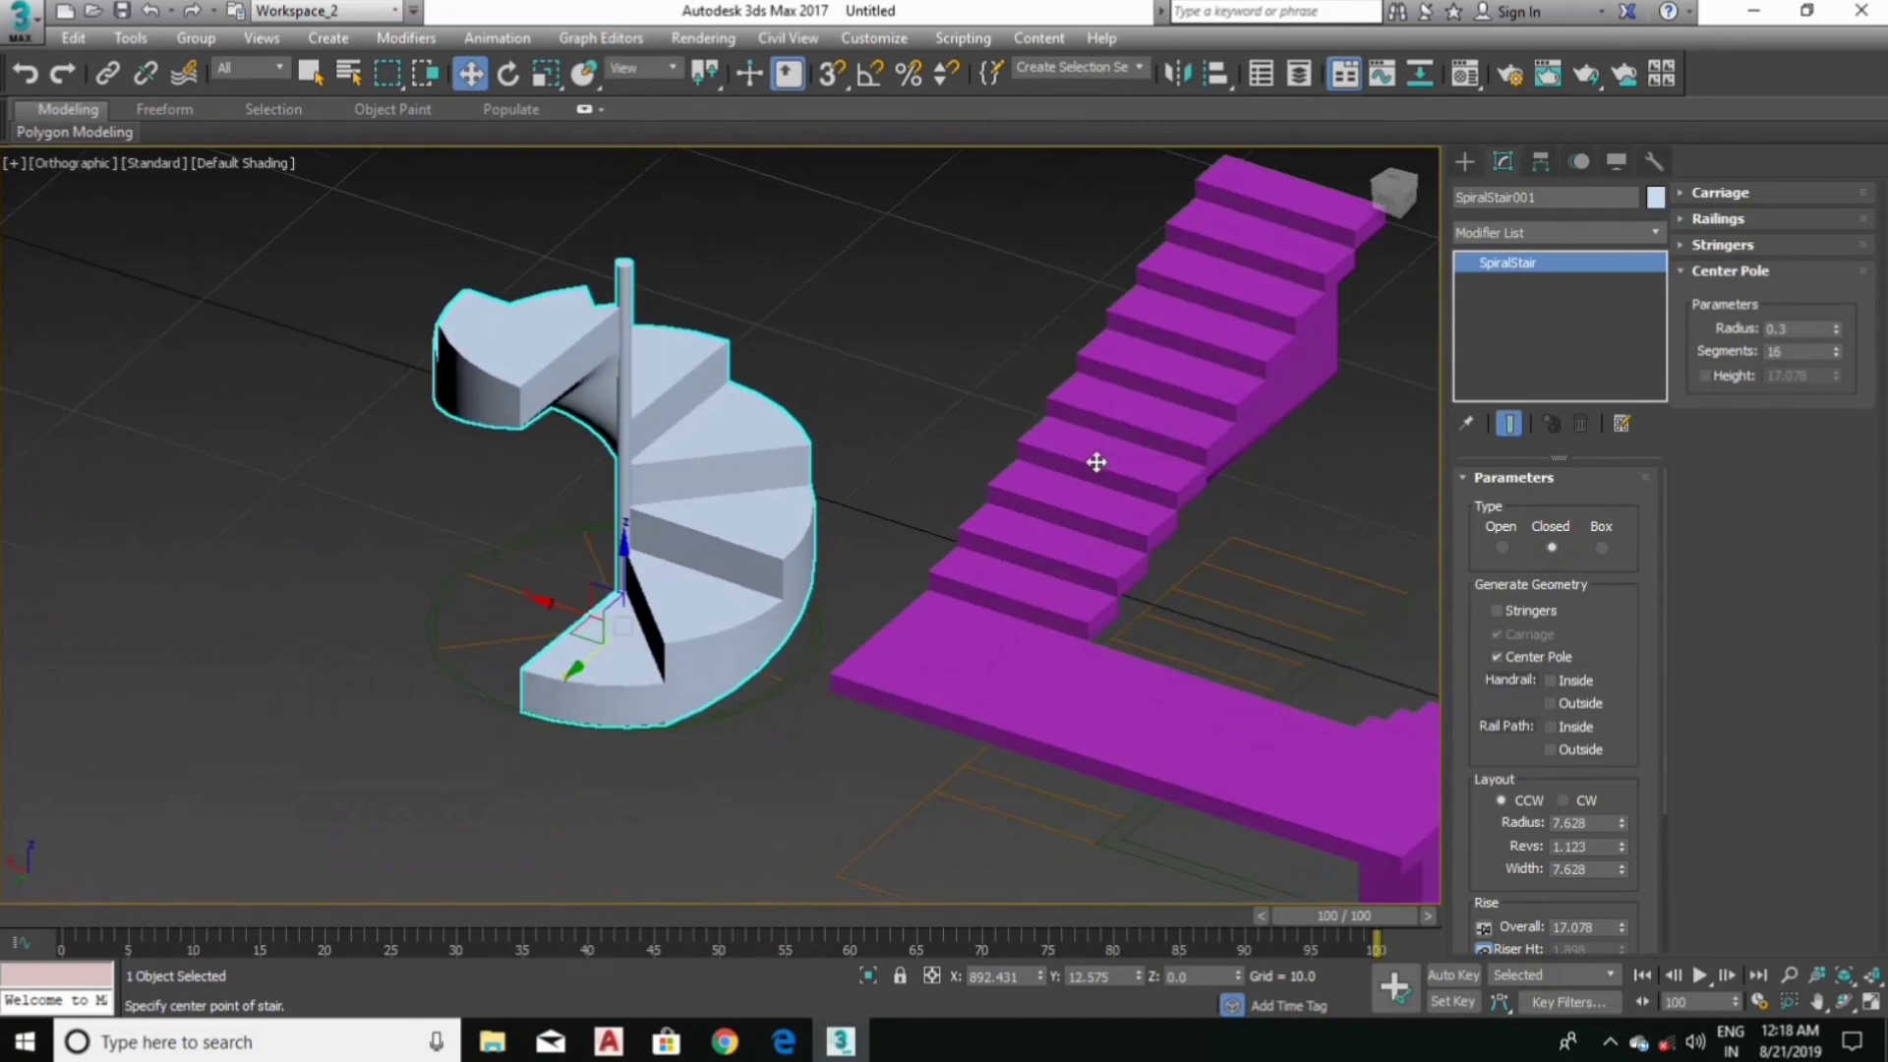
scroll(606, 653, up, 4)
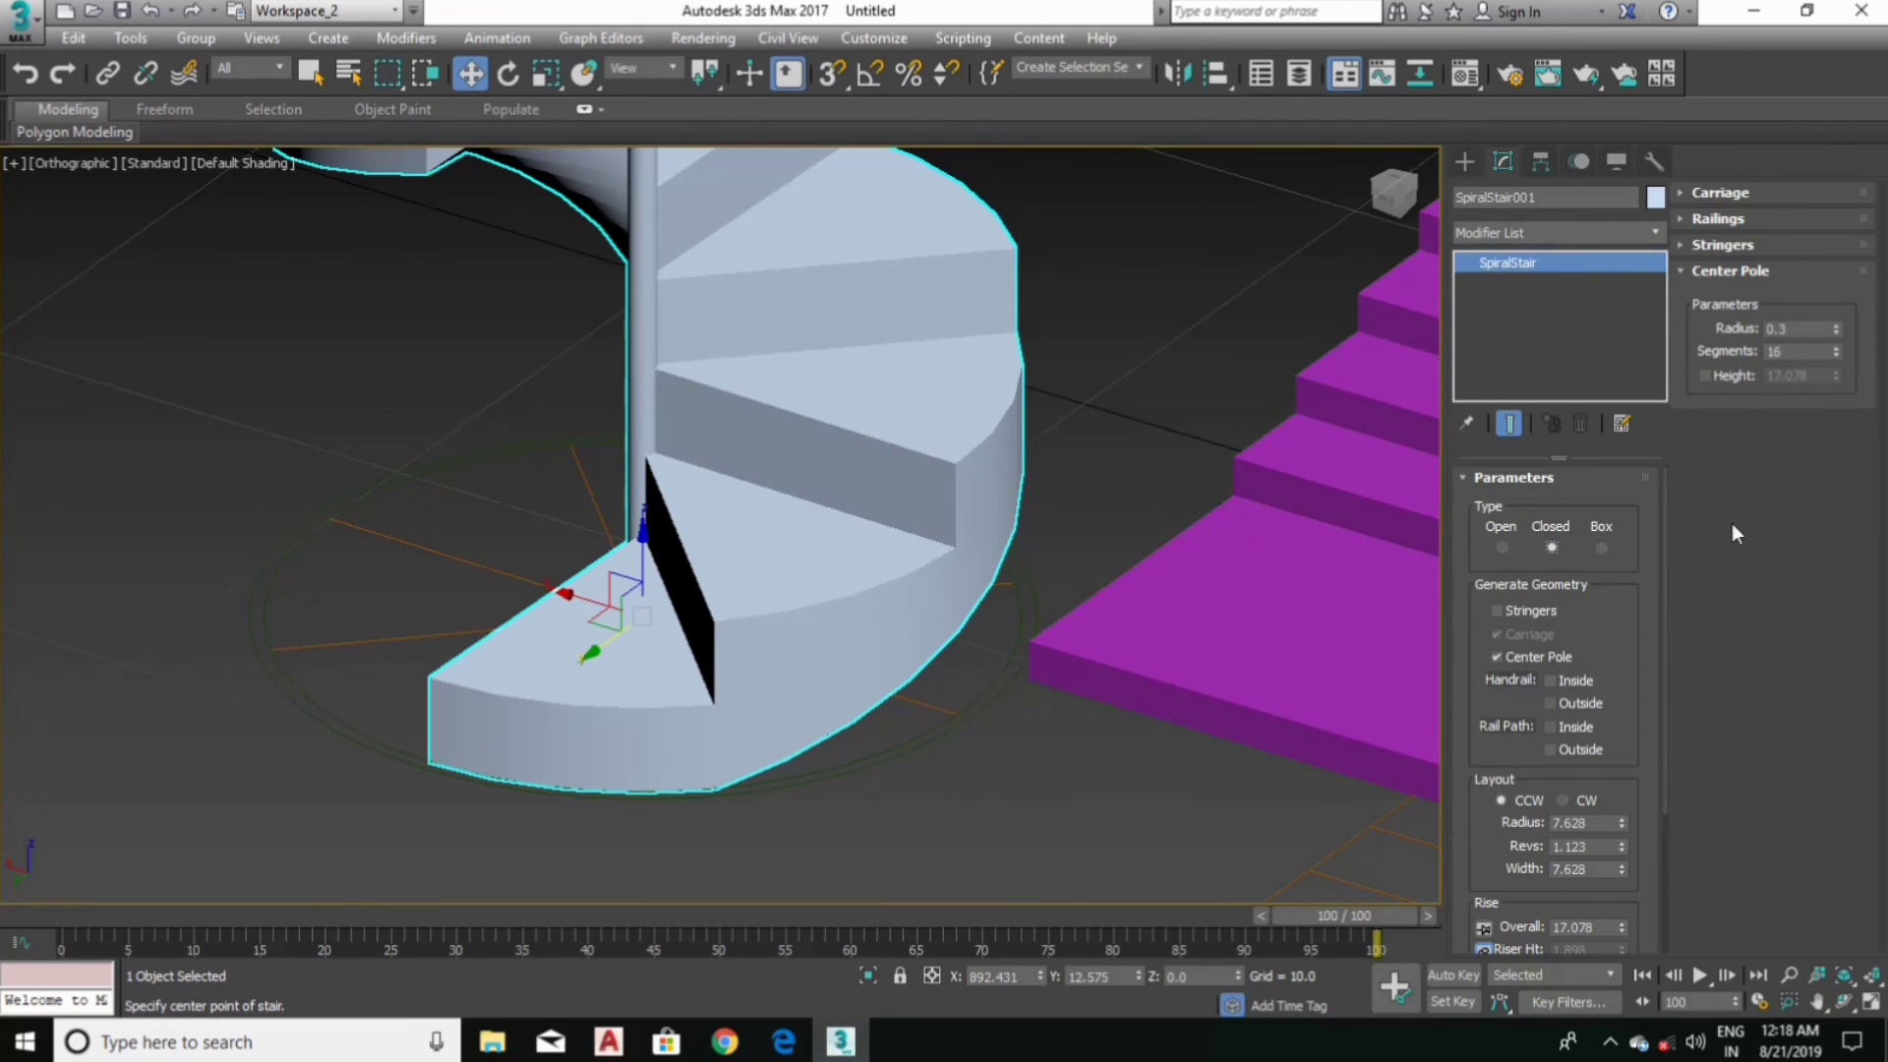
click(1536, 612)
scroll(665, 404, down, 3)
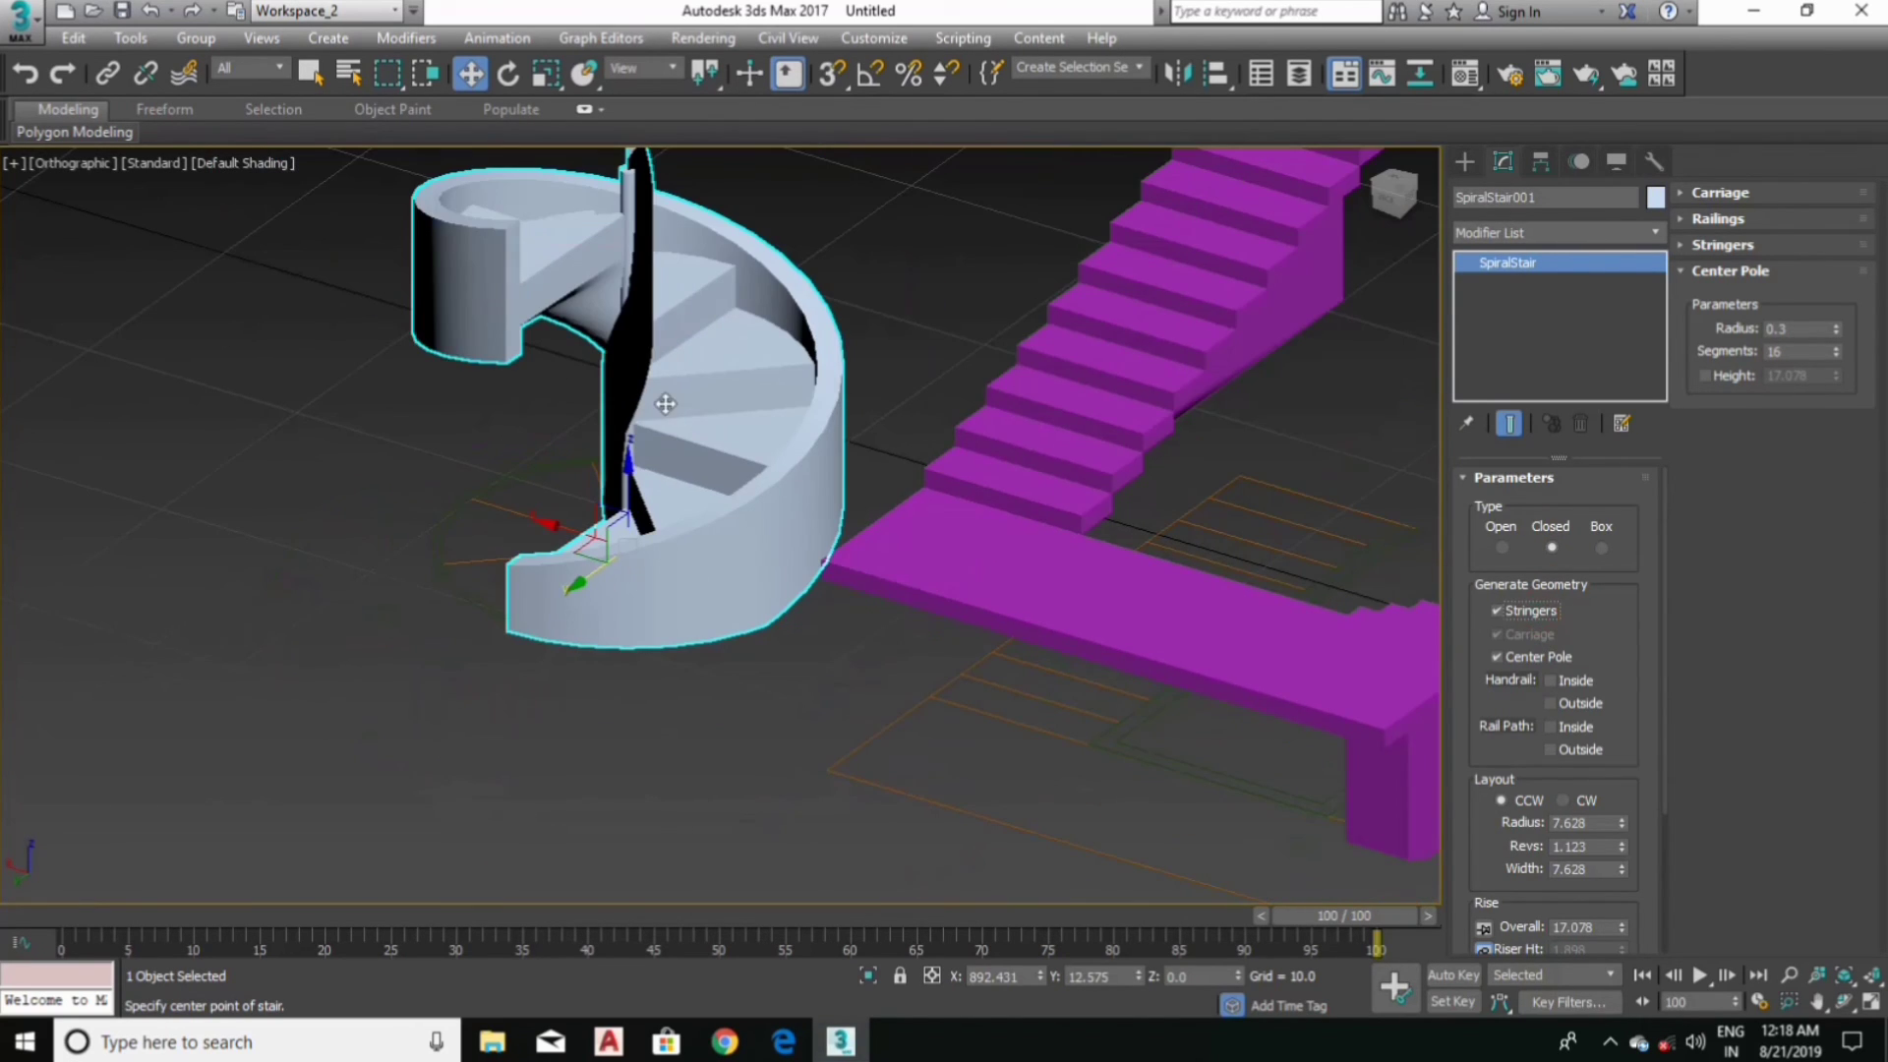
Step: Give the stringers depth 1.68, width 0.67 and offset 0.99, then orbit to a near-front view
click(1778, 244)
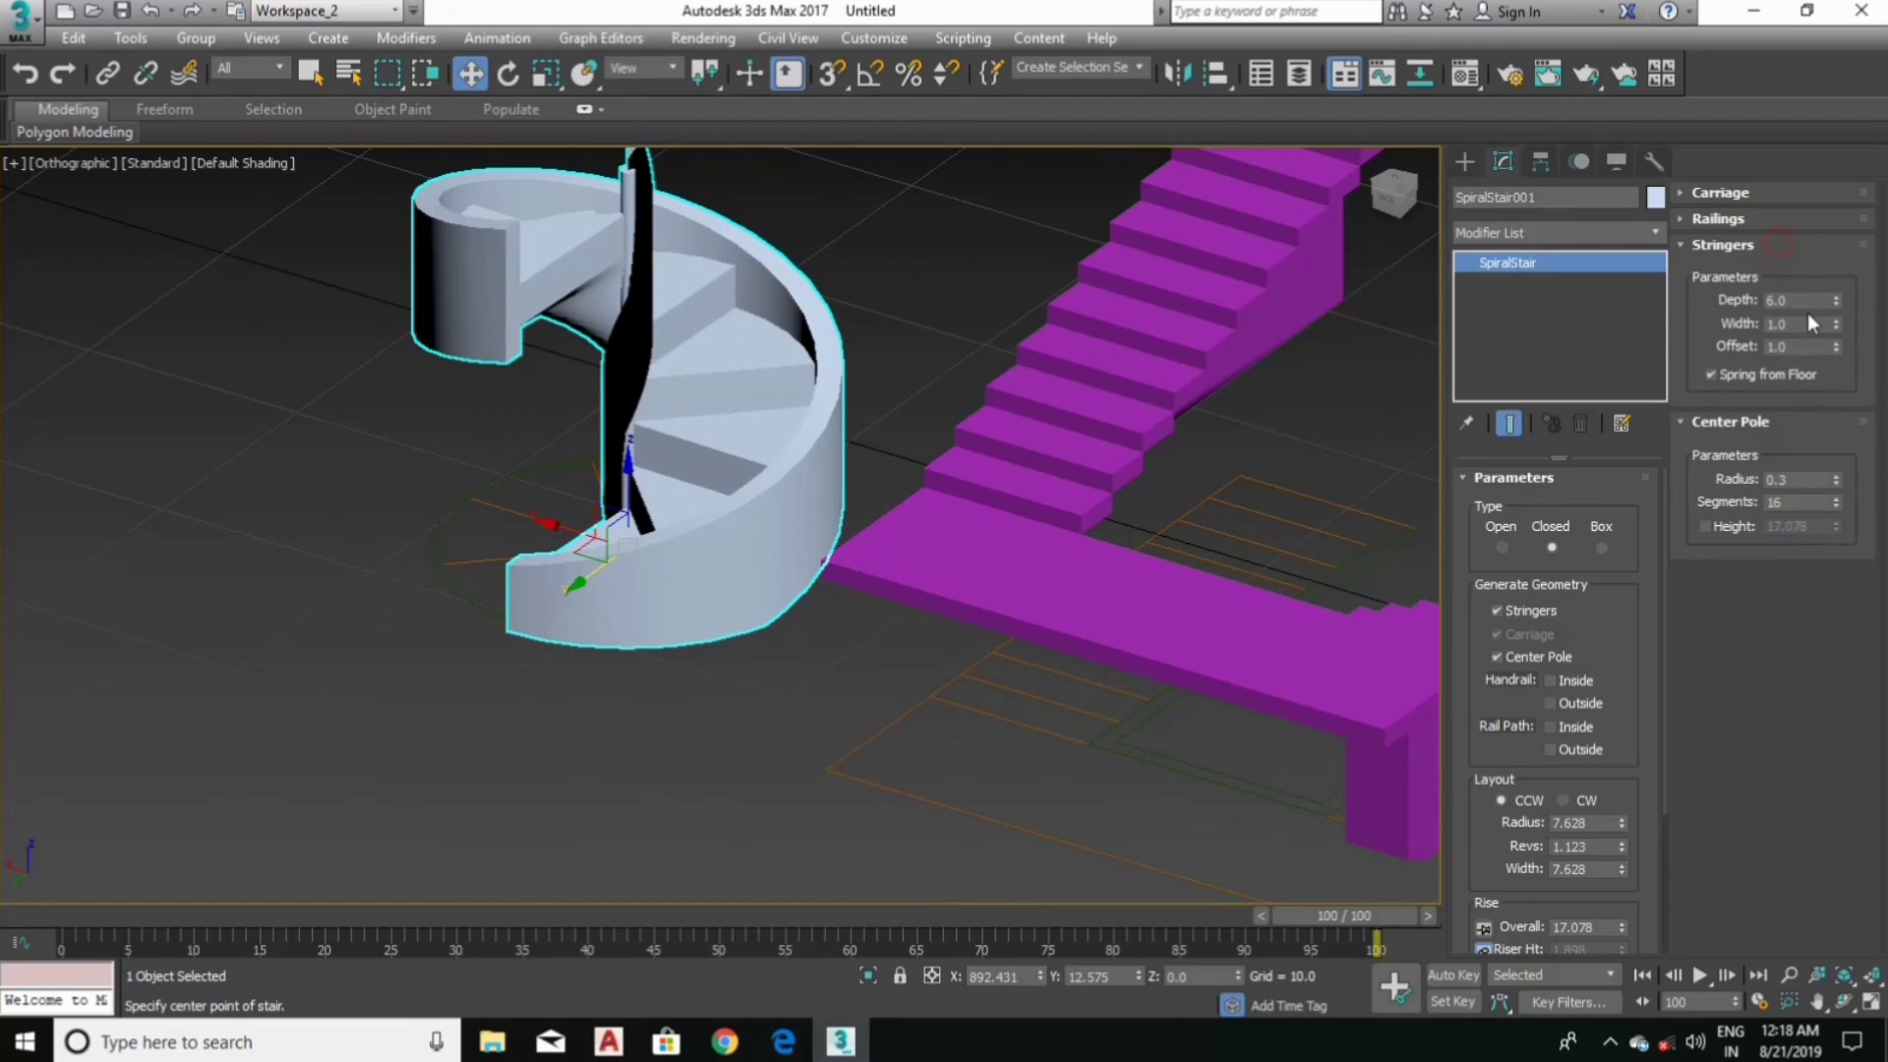
drag(1837, 303, 1817, 603)
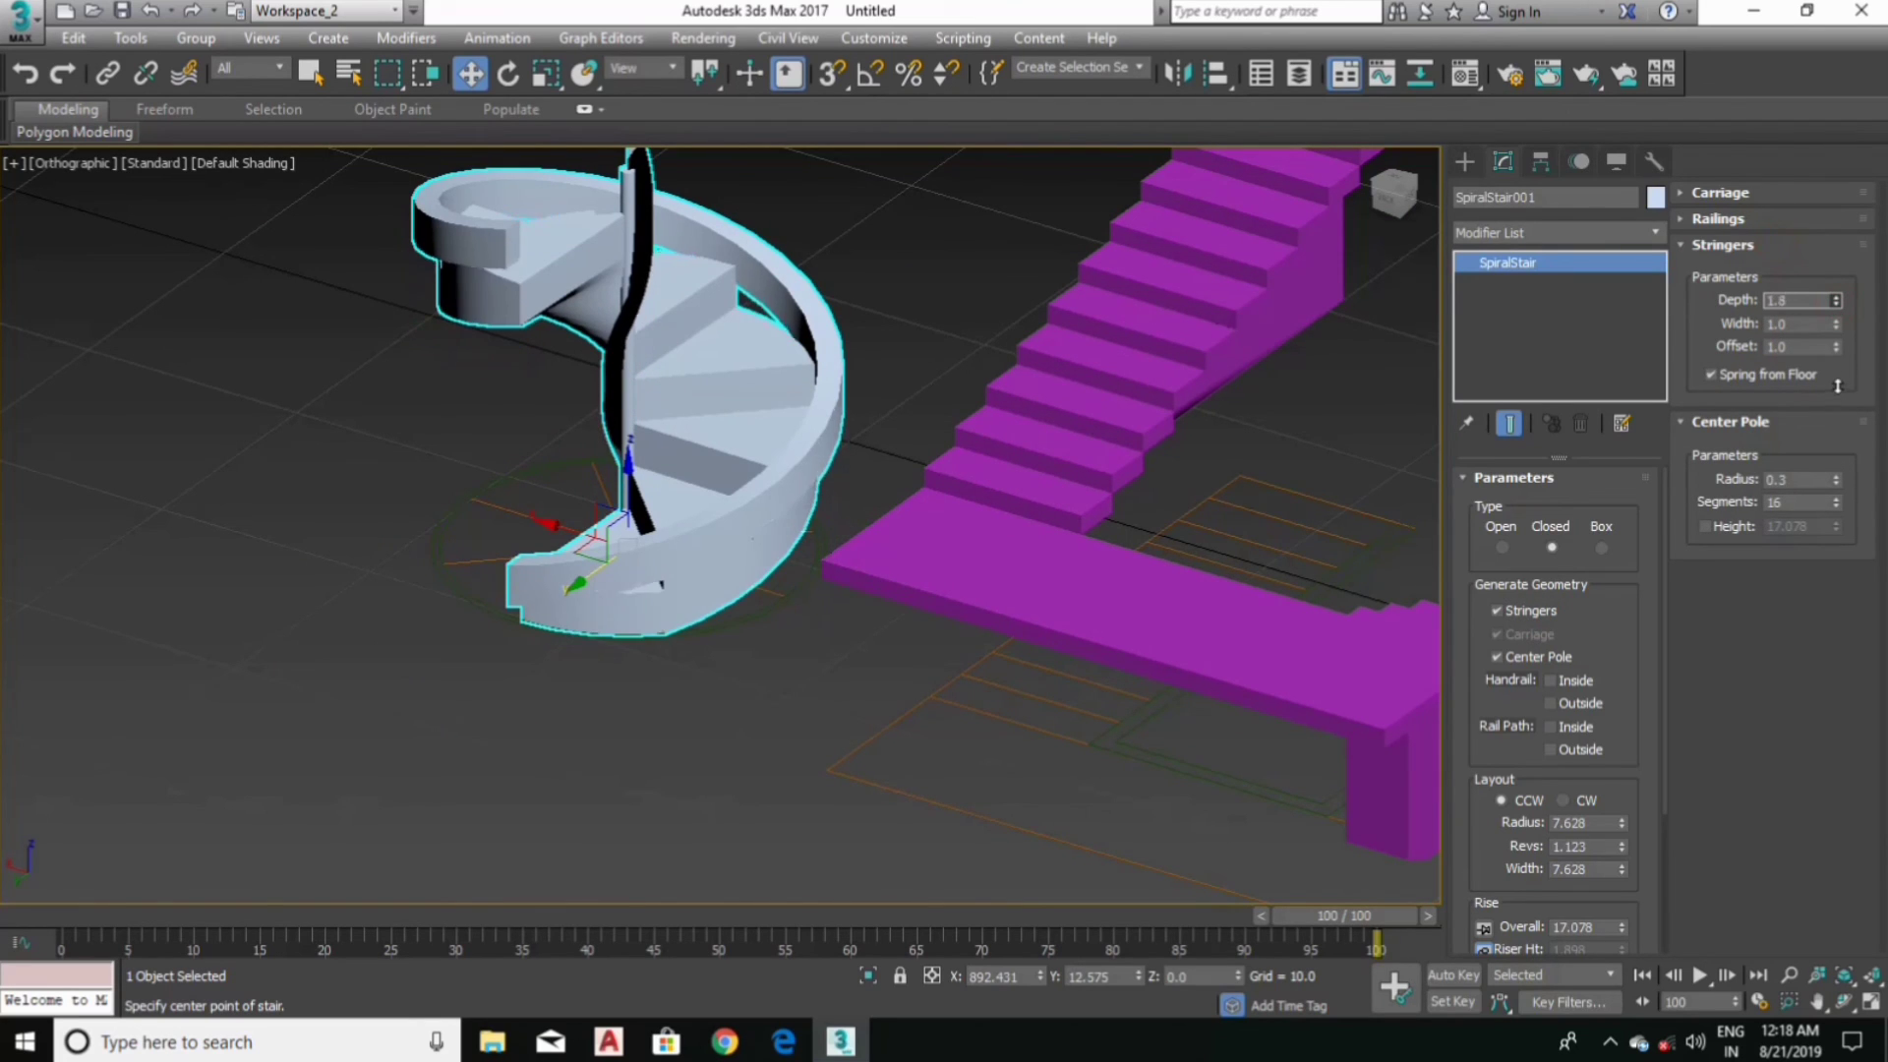
mouse_move(1873, 404)
mouse_down()
mouse_move(1838, 331)
mouse_move(1833, 362)
mouse_up()
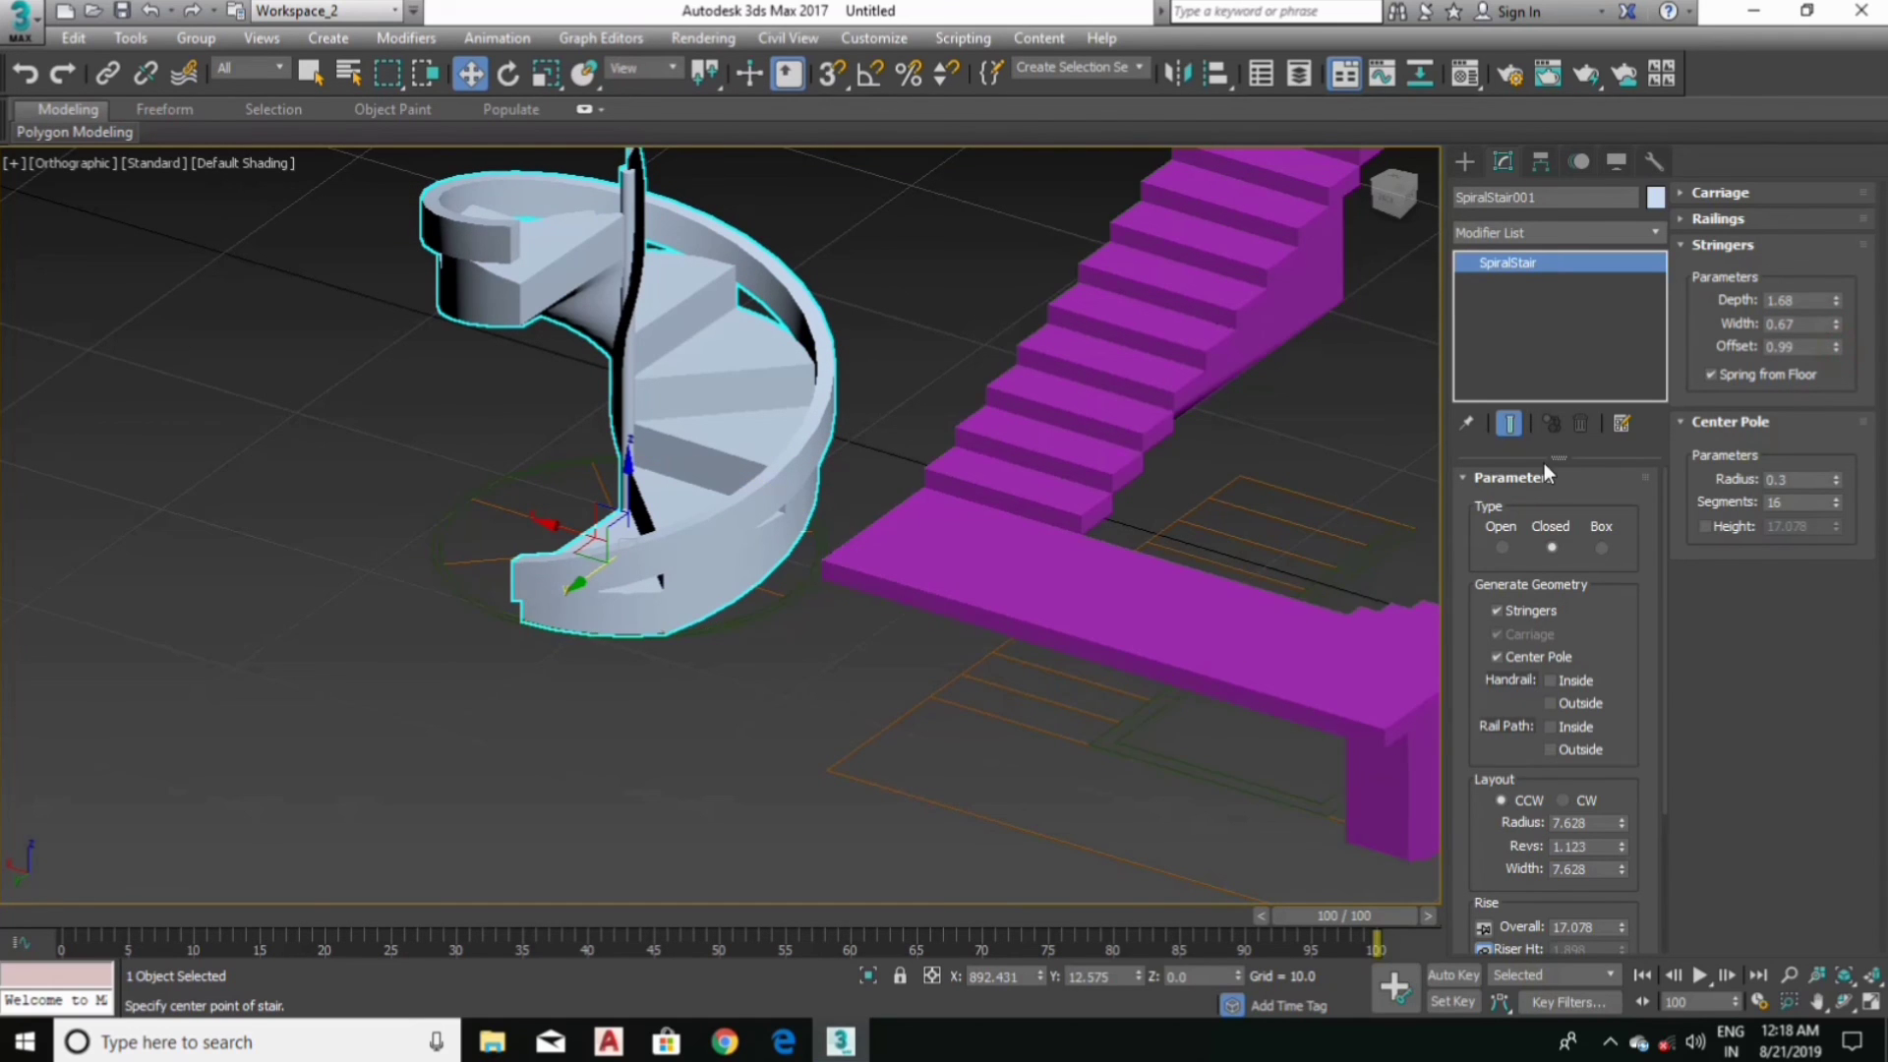
mouse_move(934, 413)
alt+middle_down()
mouse_move(1106, 393)
mouse_move(428, 391)
alt+middle_up()
scroll(787, 394, down, 3)
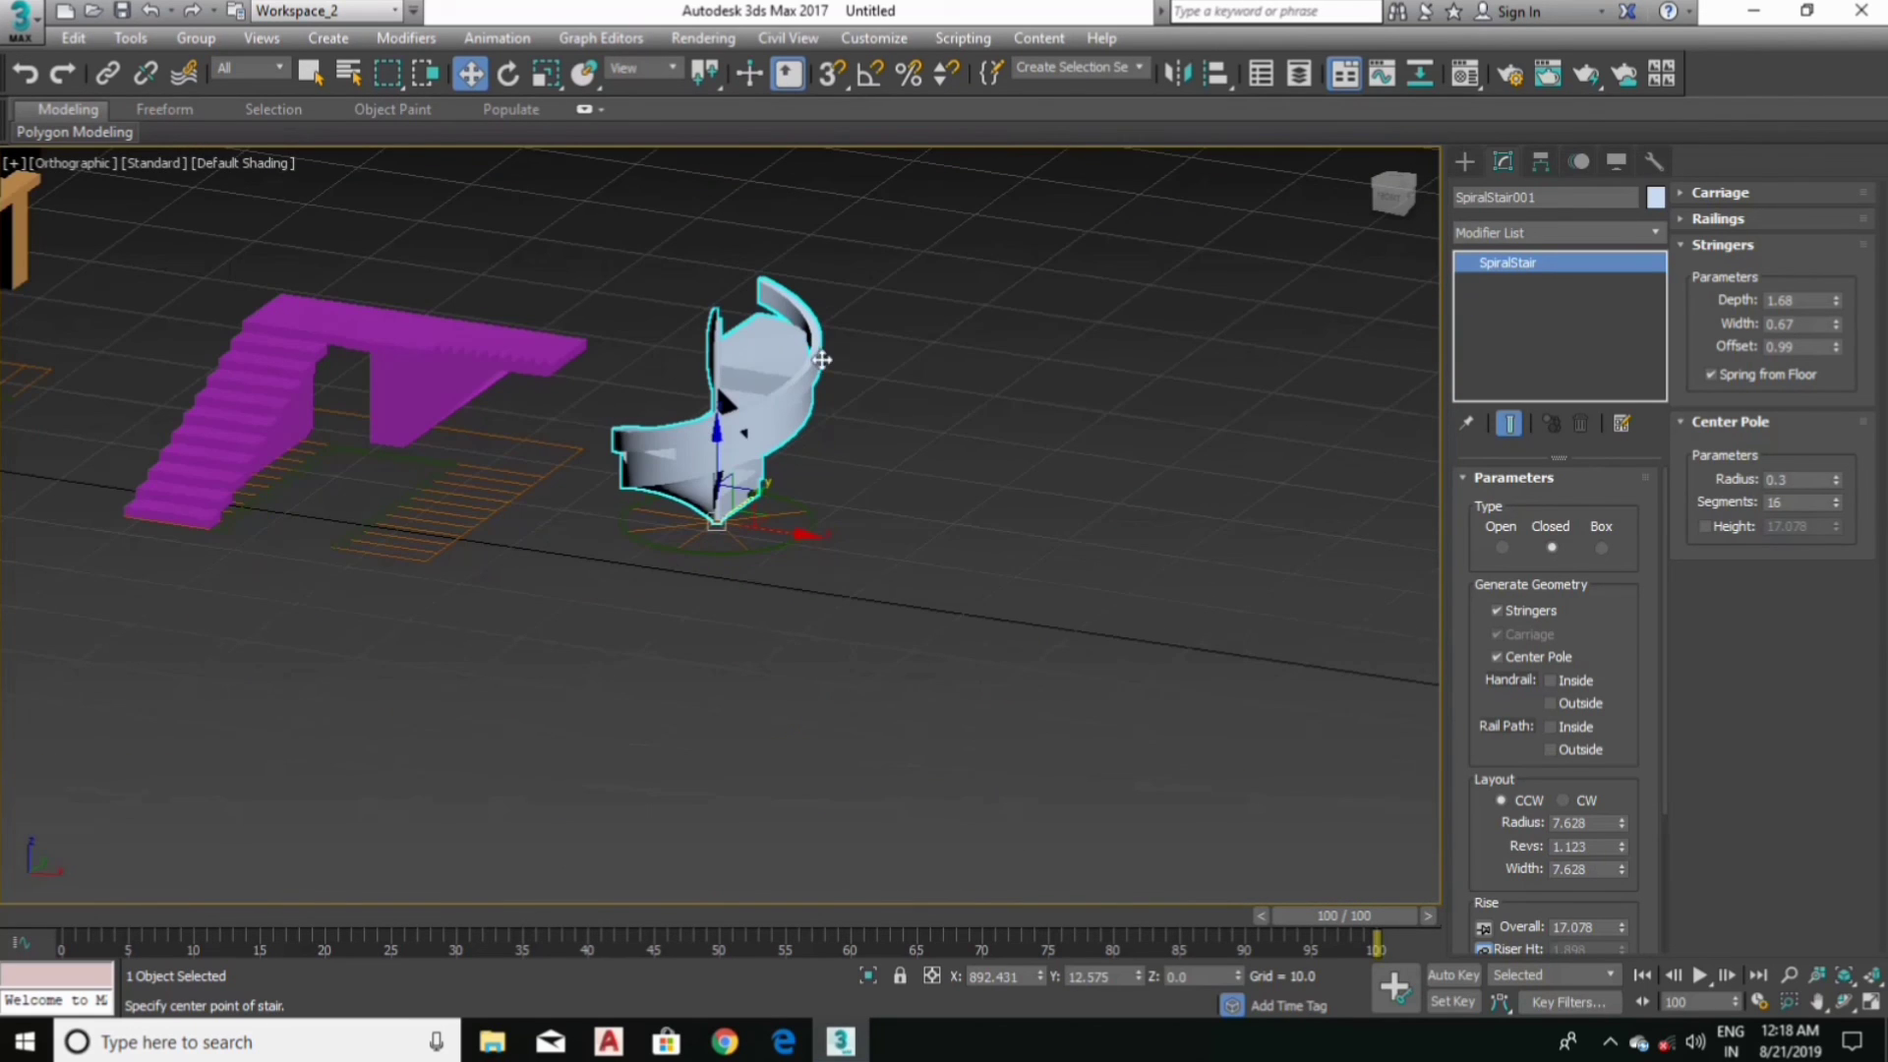
mouse_move(822, 360)
alt+middle_down()
mouse_move(822, 409)
mouse_move(688, 413)
mouse_move(1187, 460)
alt+middle_up()
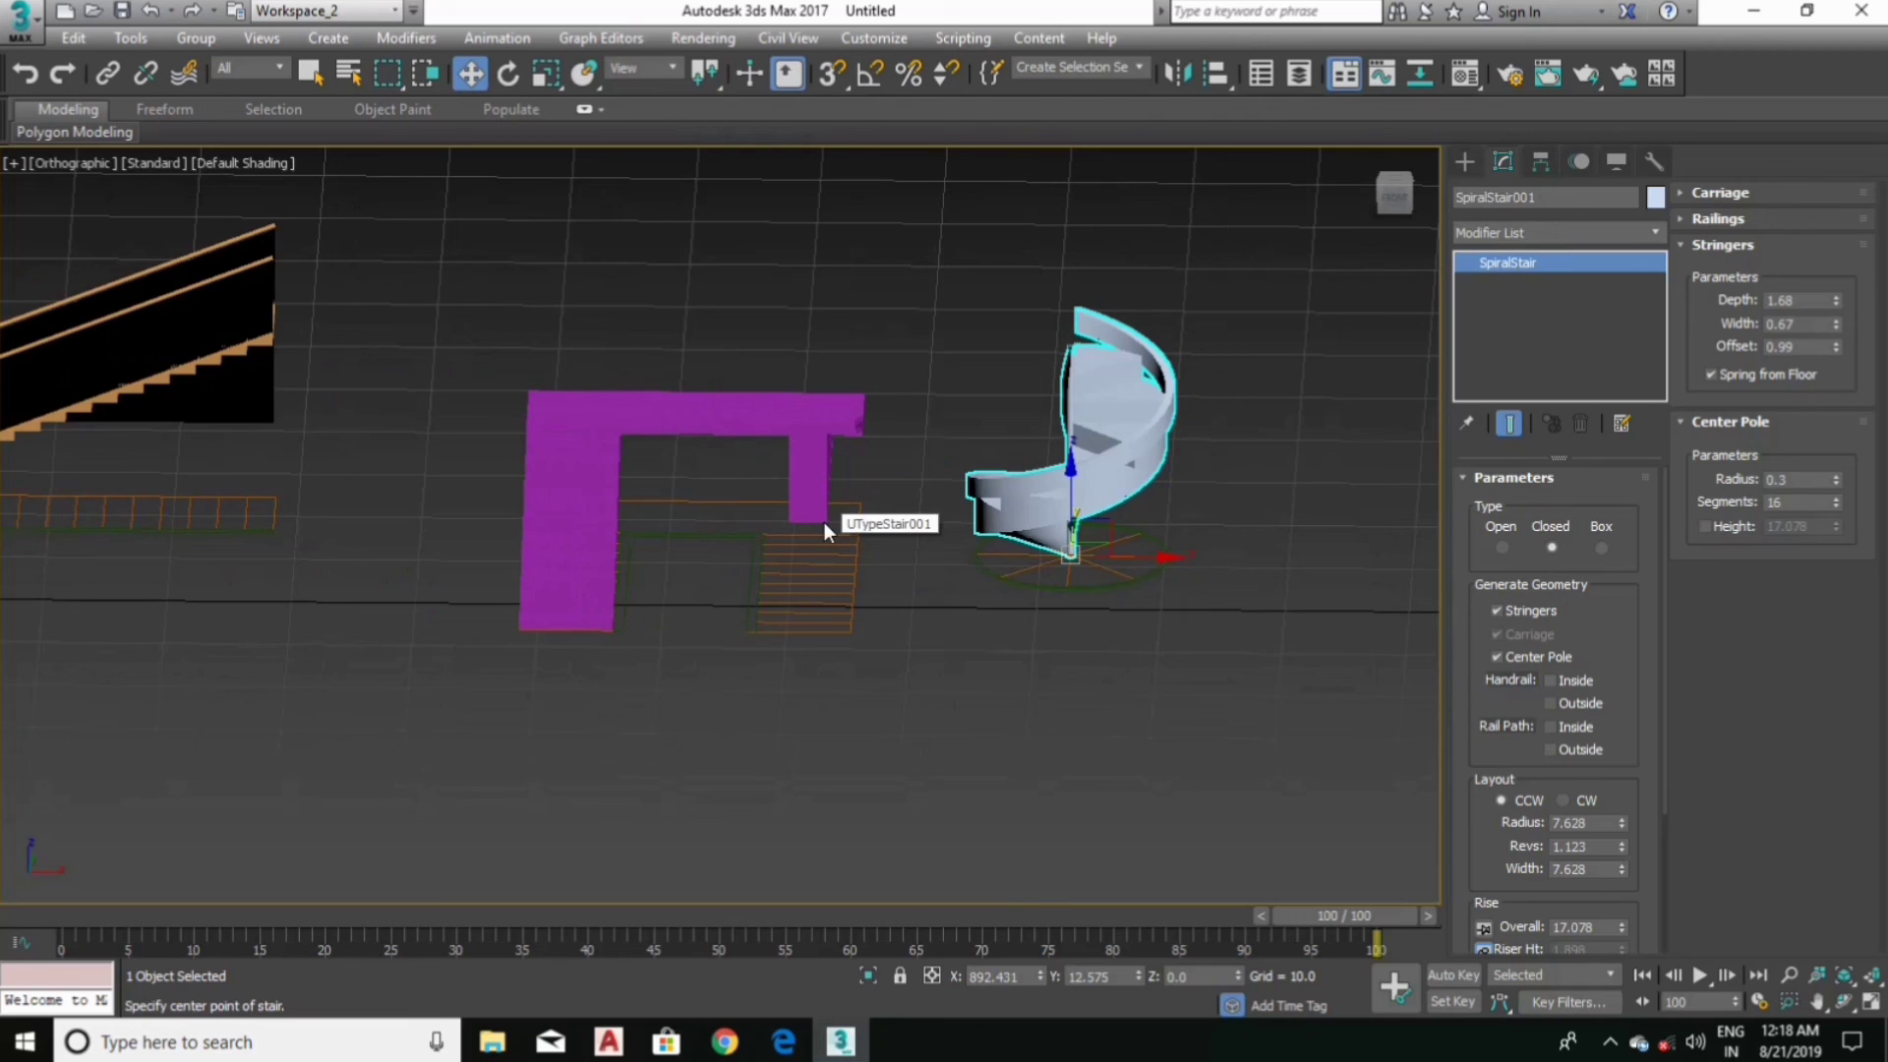